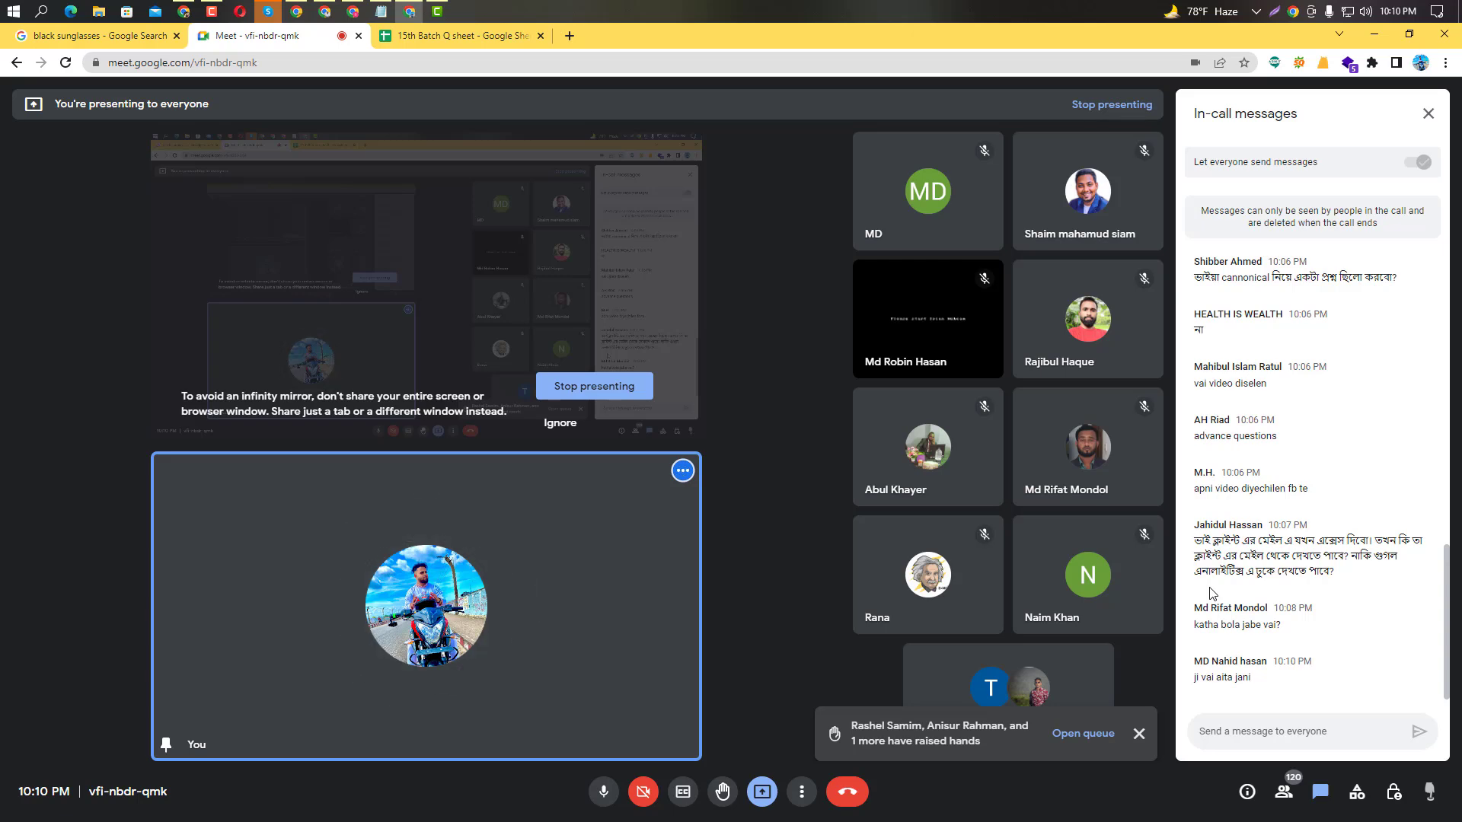
# Open the 15th Batch Q sheet and read the student questions in rows 306 and 307.
pyautogui.click(498, 42)
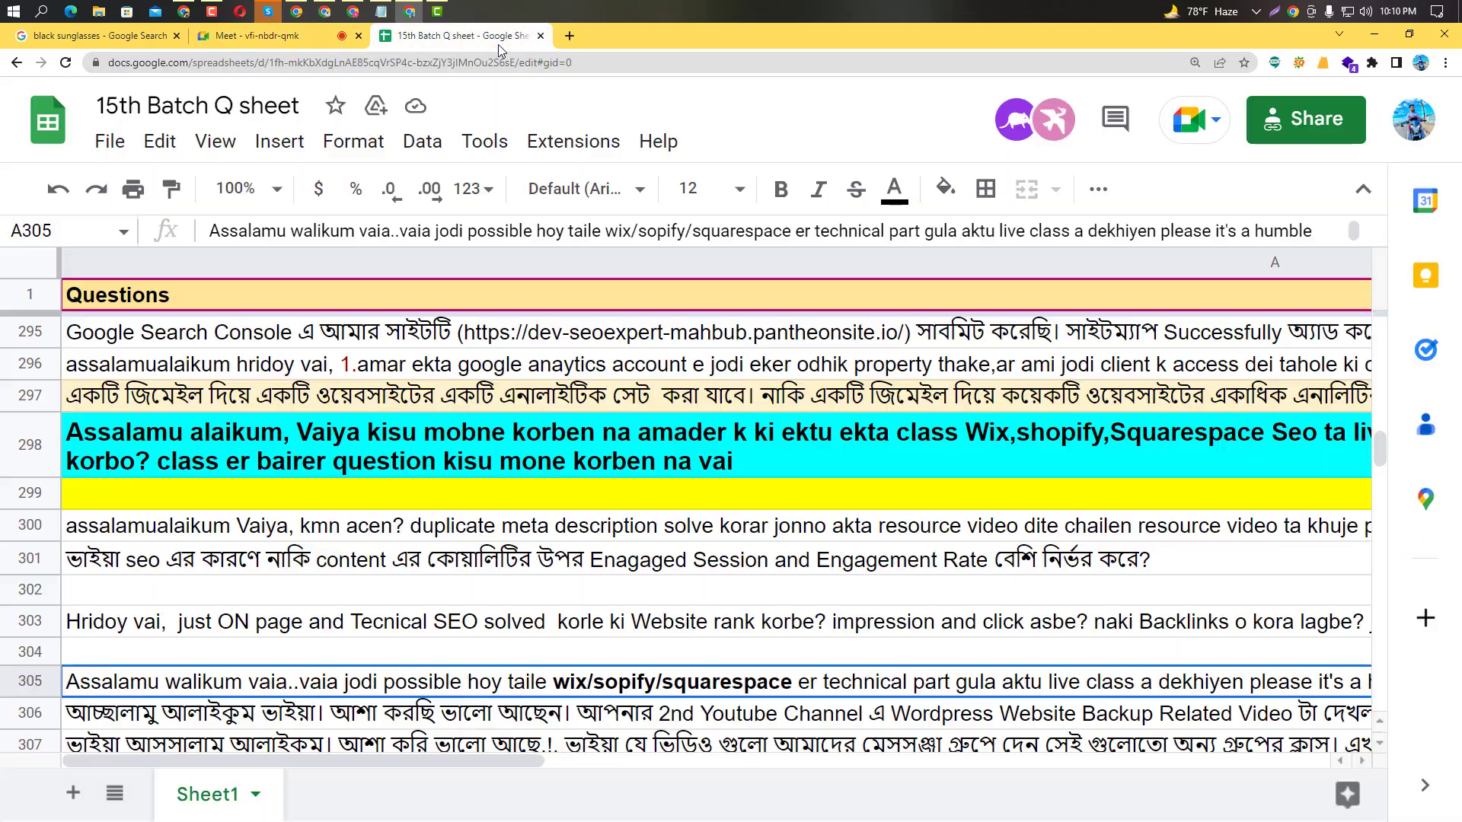
pyautogui.scroll(-1, 483, 653)
pyautogui.click(481, 651)
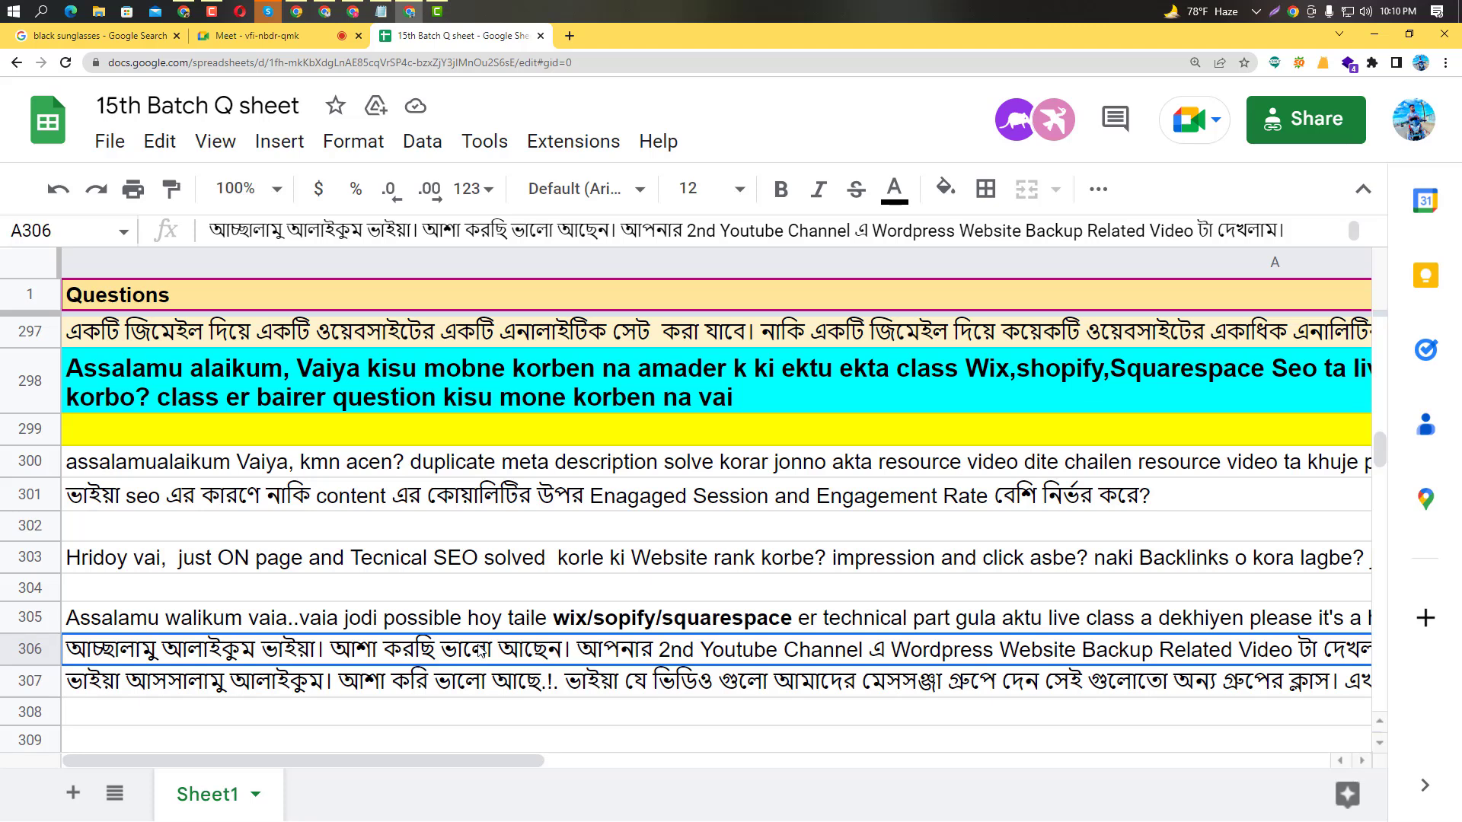
pyautogui.click(605, 693)
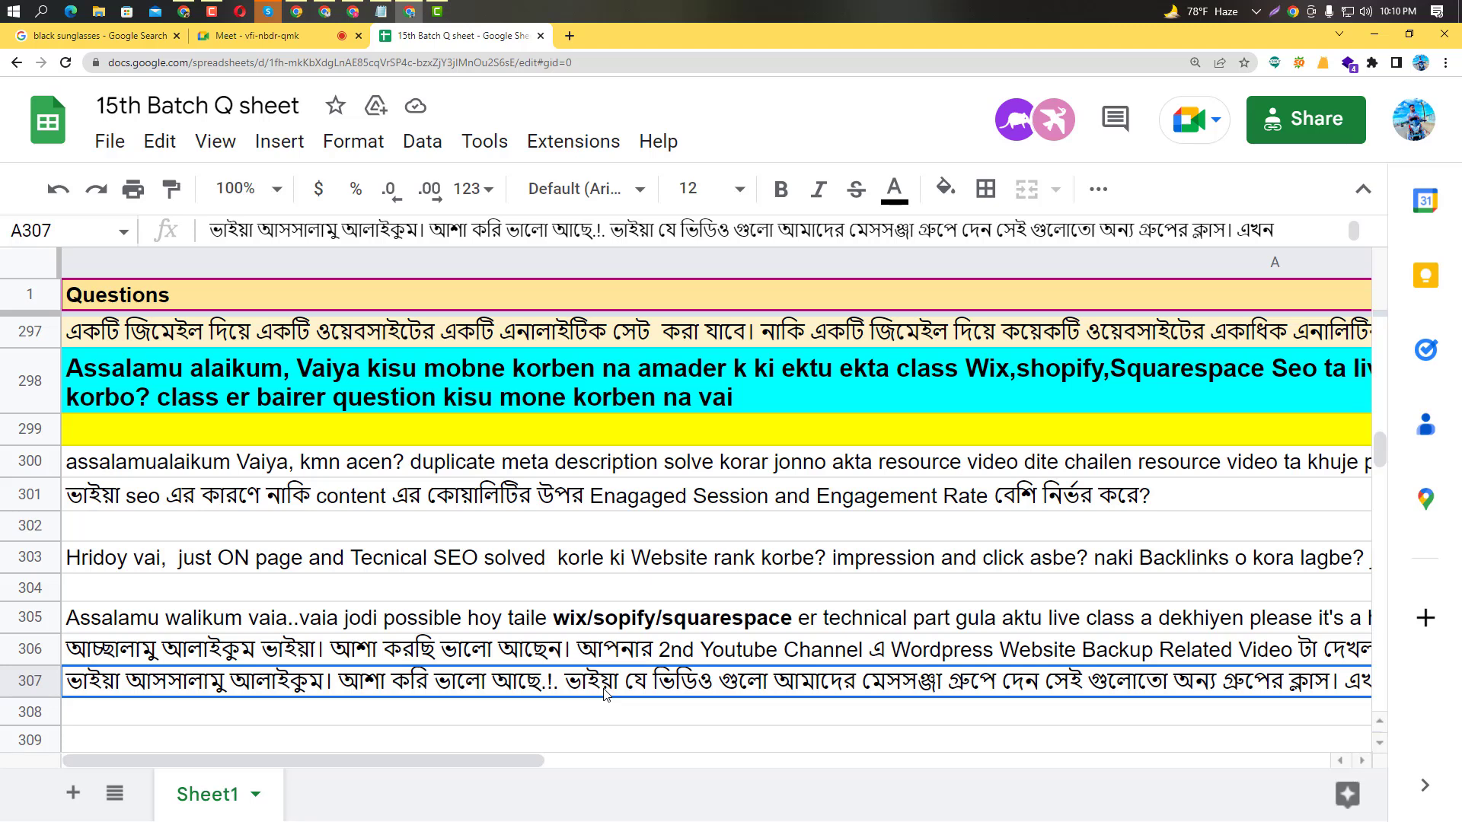
pyautogui.doubleClick(605, 693)
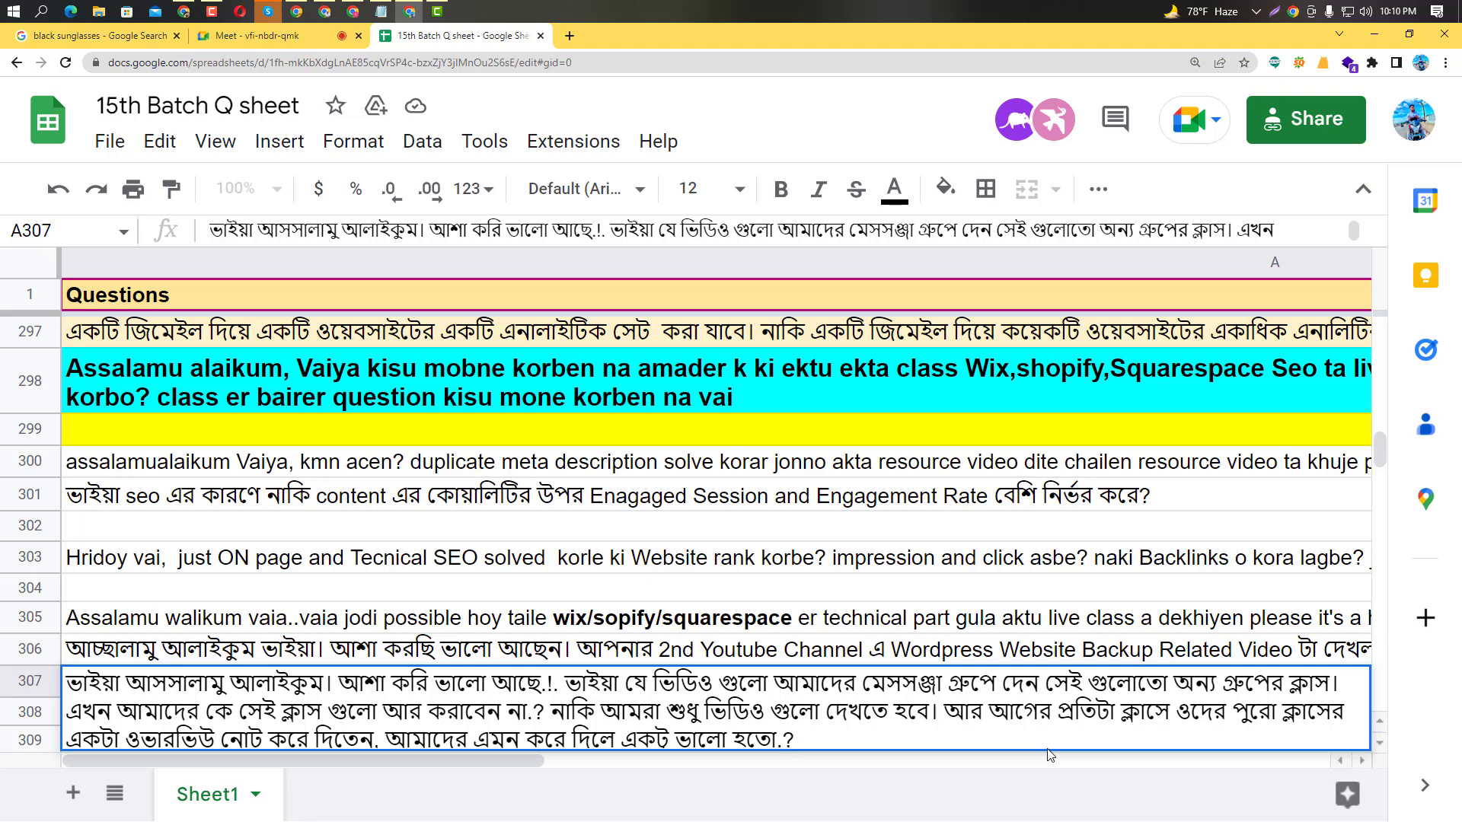
pyautogui.click(936, 648)
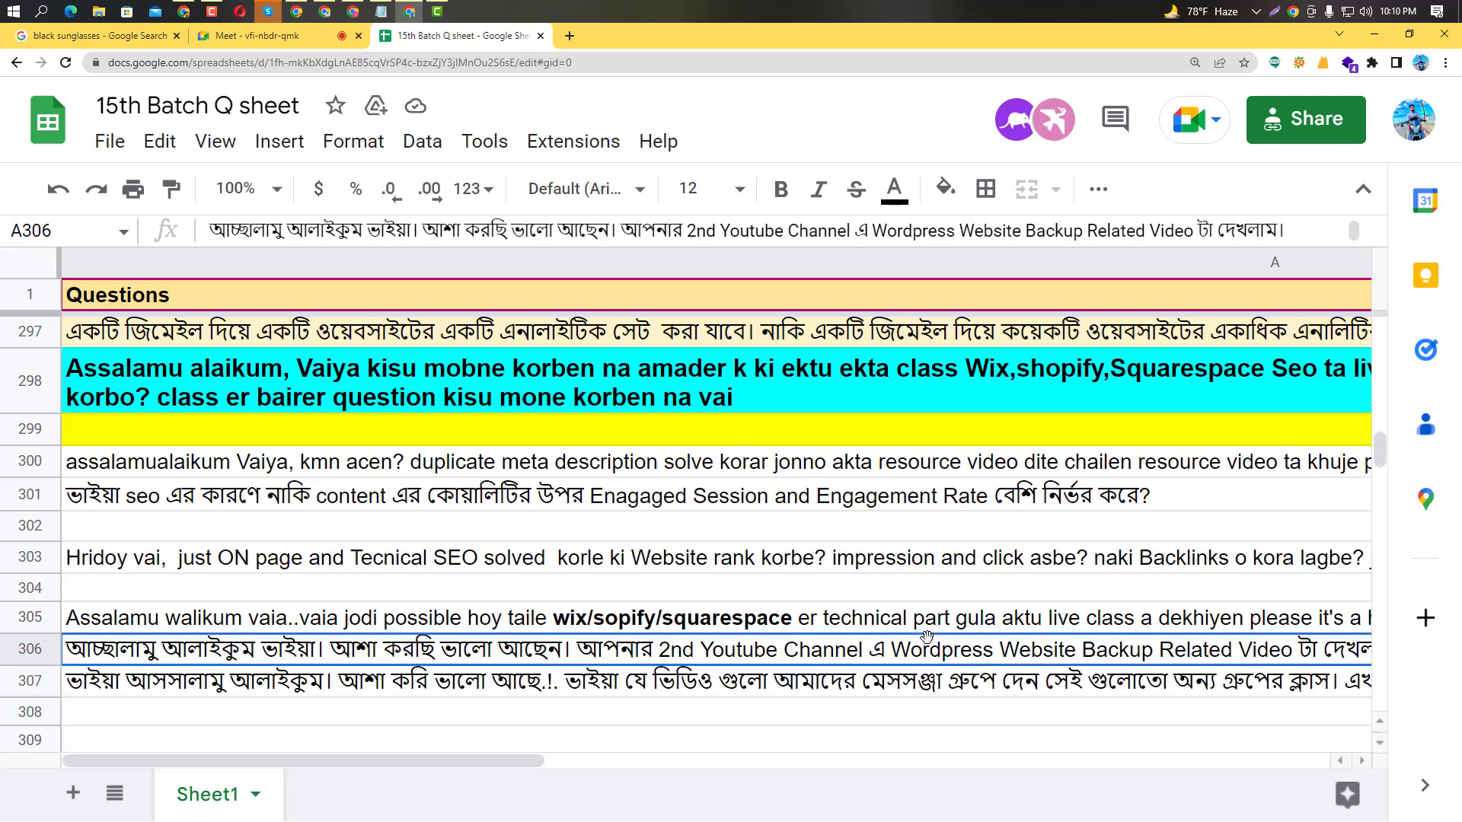
pyautogui.click(191, 687)
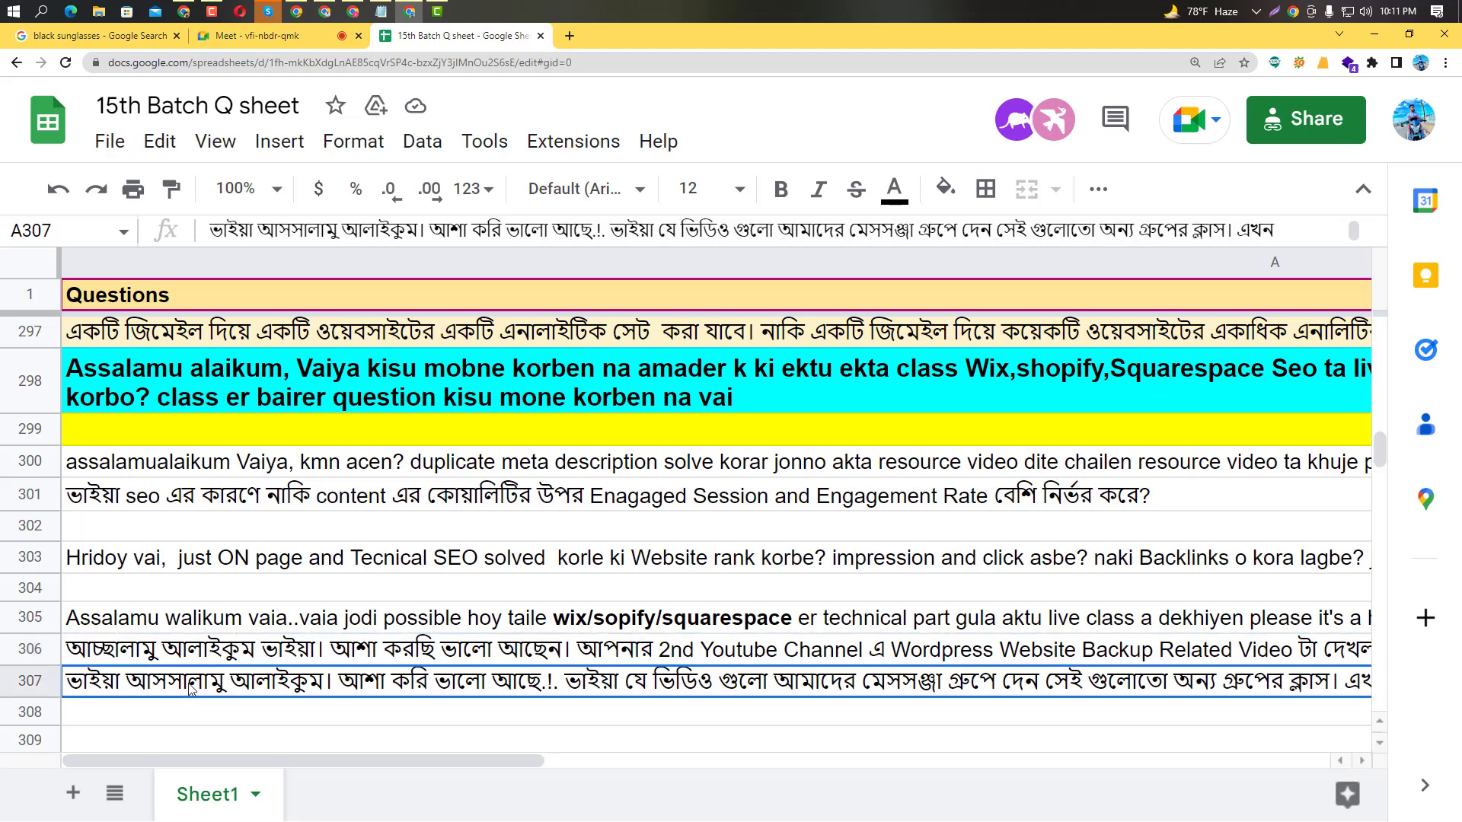
# Return to the Meet call and admit everyone waiting to join.
pyautogui.click(266, 40)
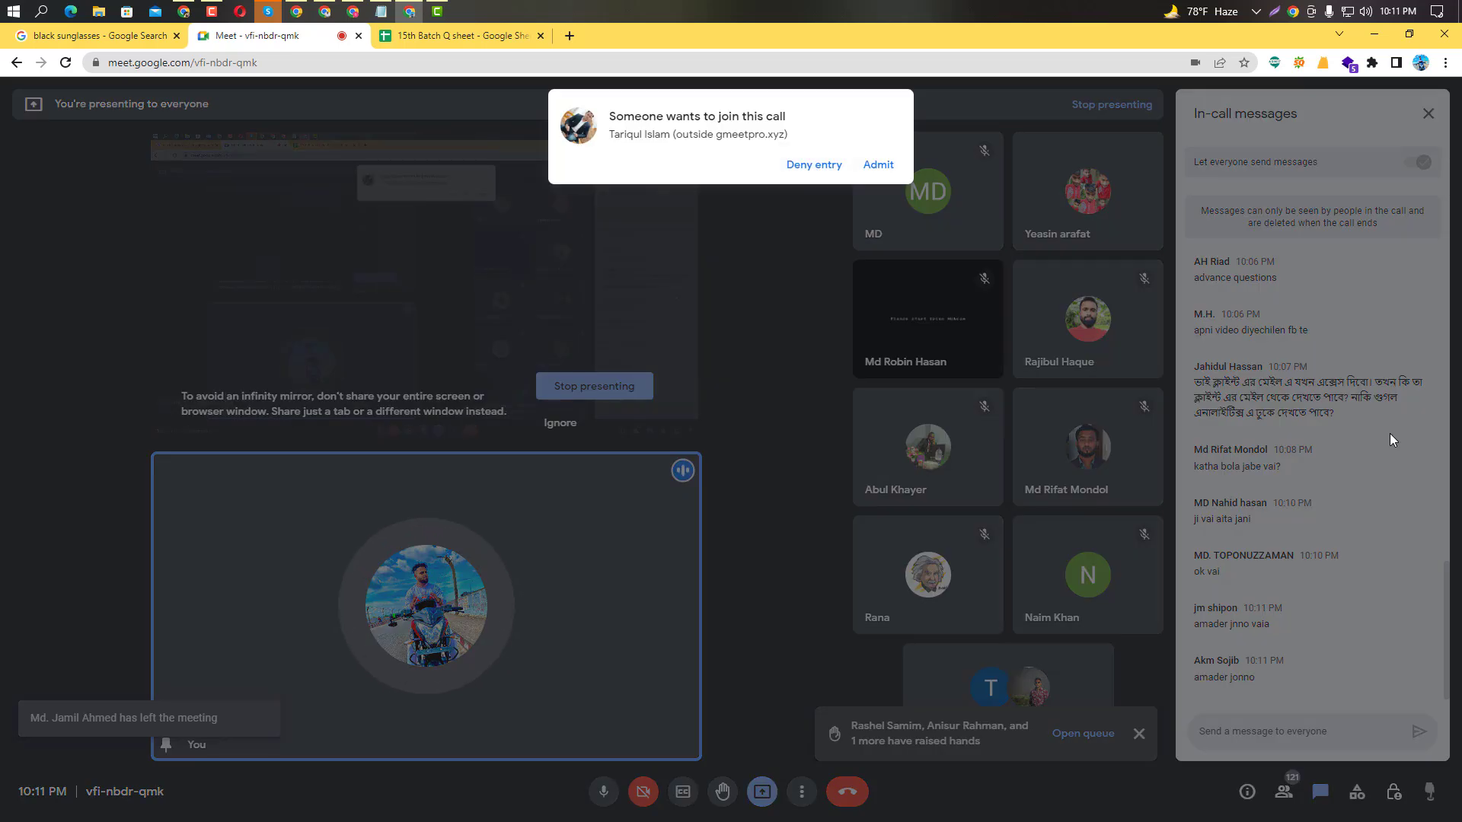
pyautogui.click(878, 164)
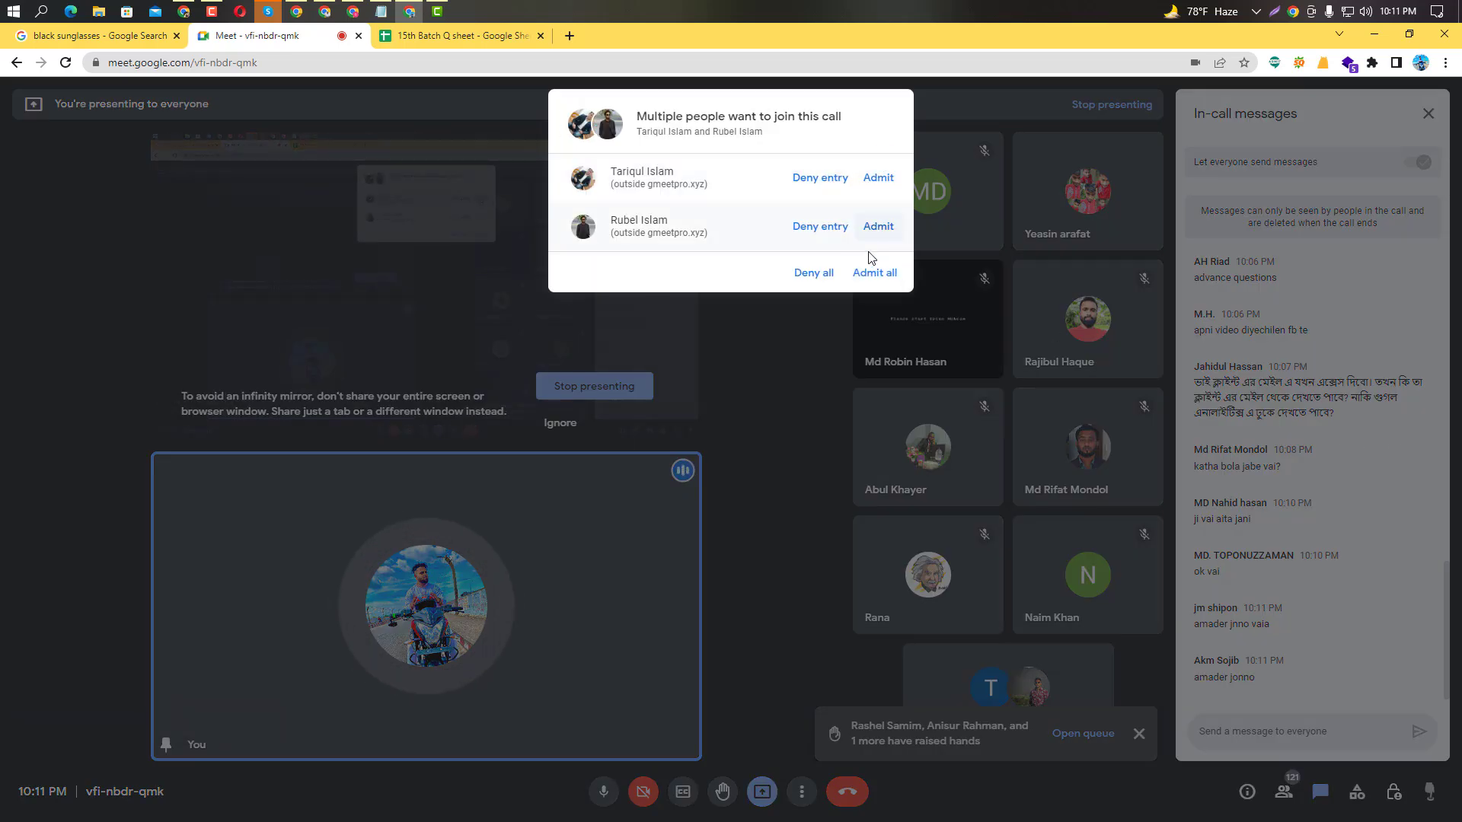
pyautogui.click(870, 274)
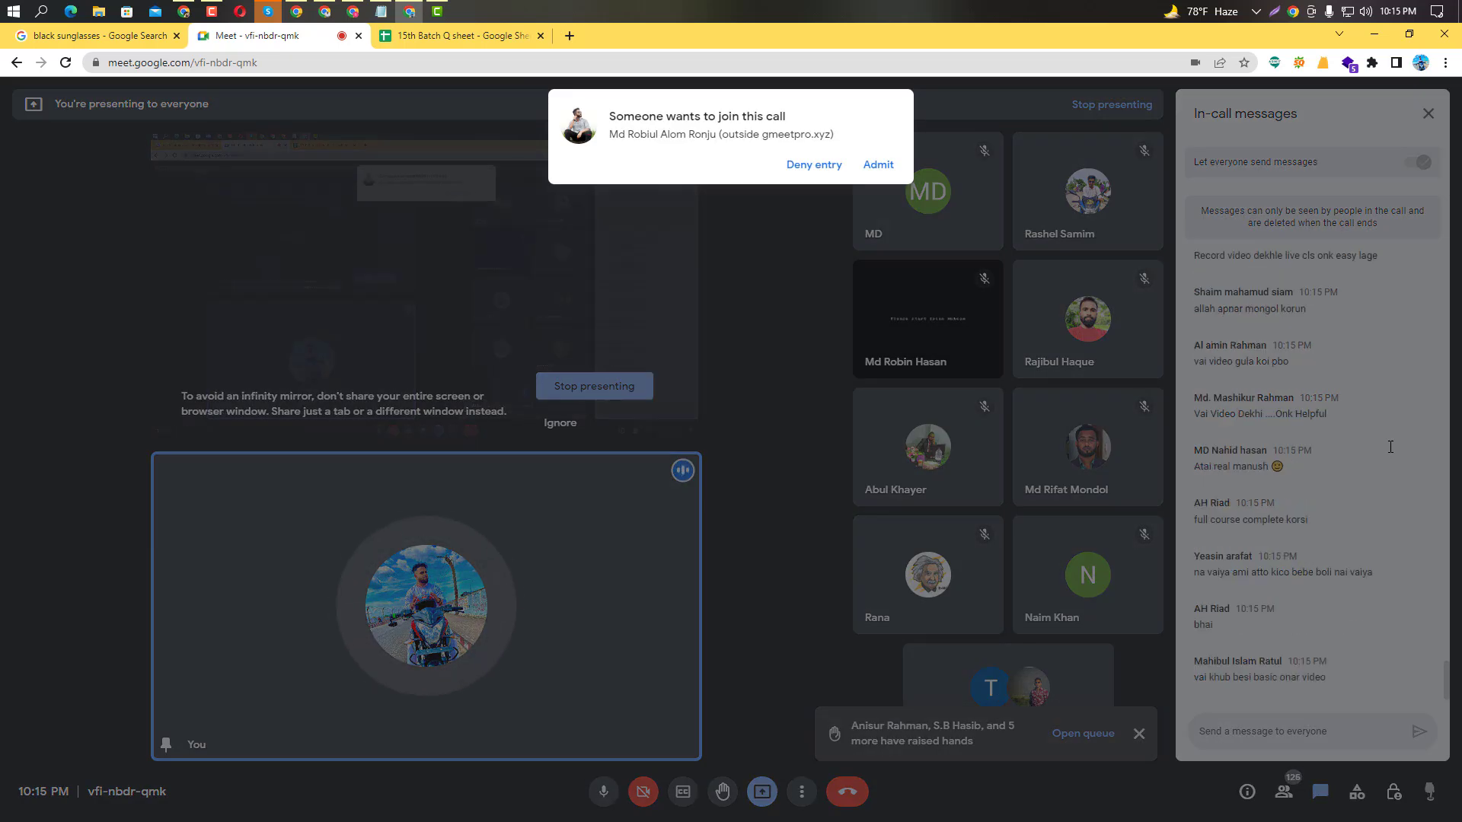
pyautogui.click(878, 165)
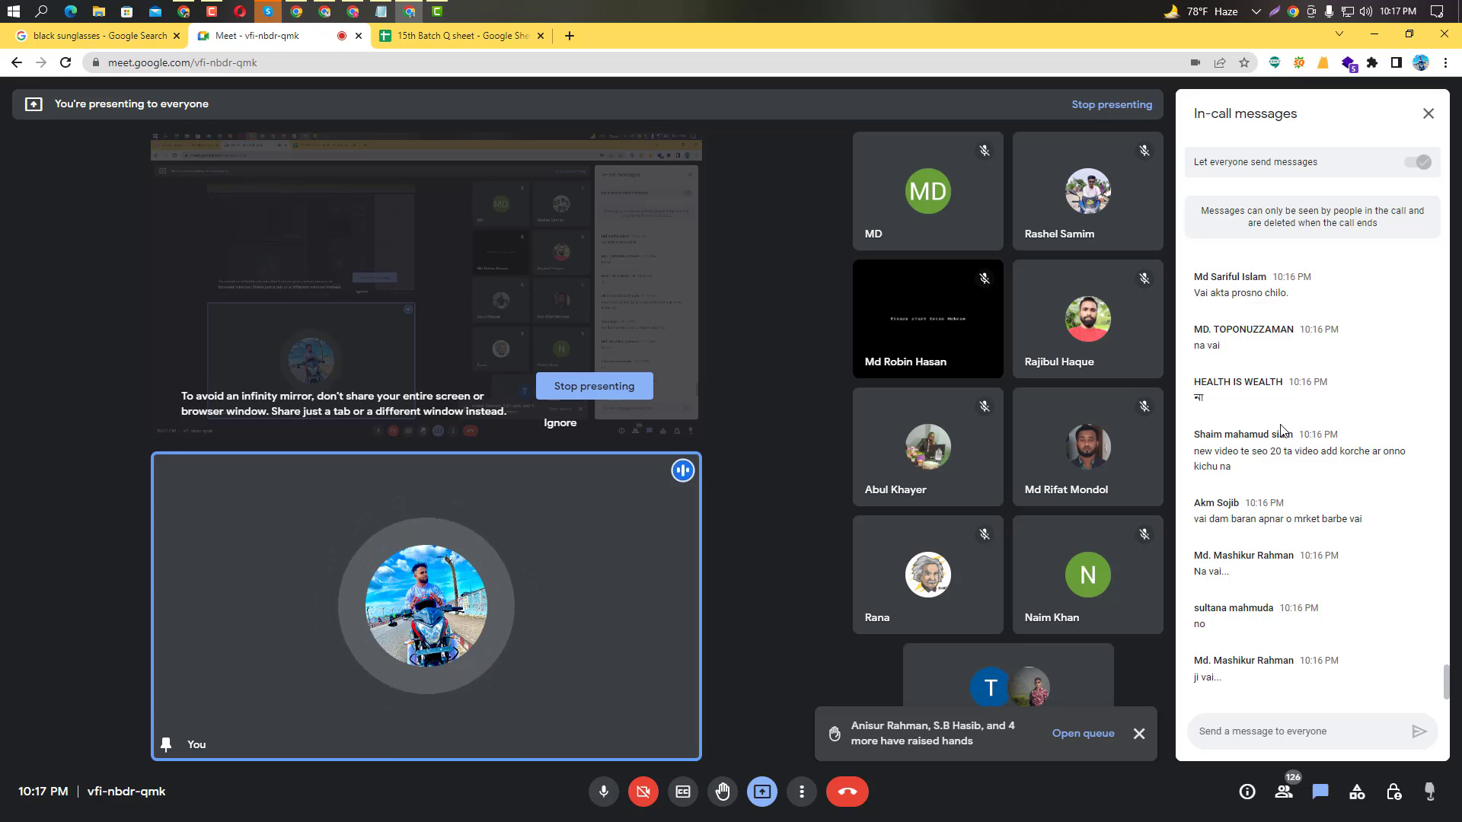
# Start a screenshot capture of an area about 845x752 around the two large video tiles and handwrite "Google" near its upper edge in red.
pyautogui.press('Print')
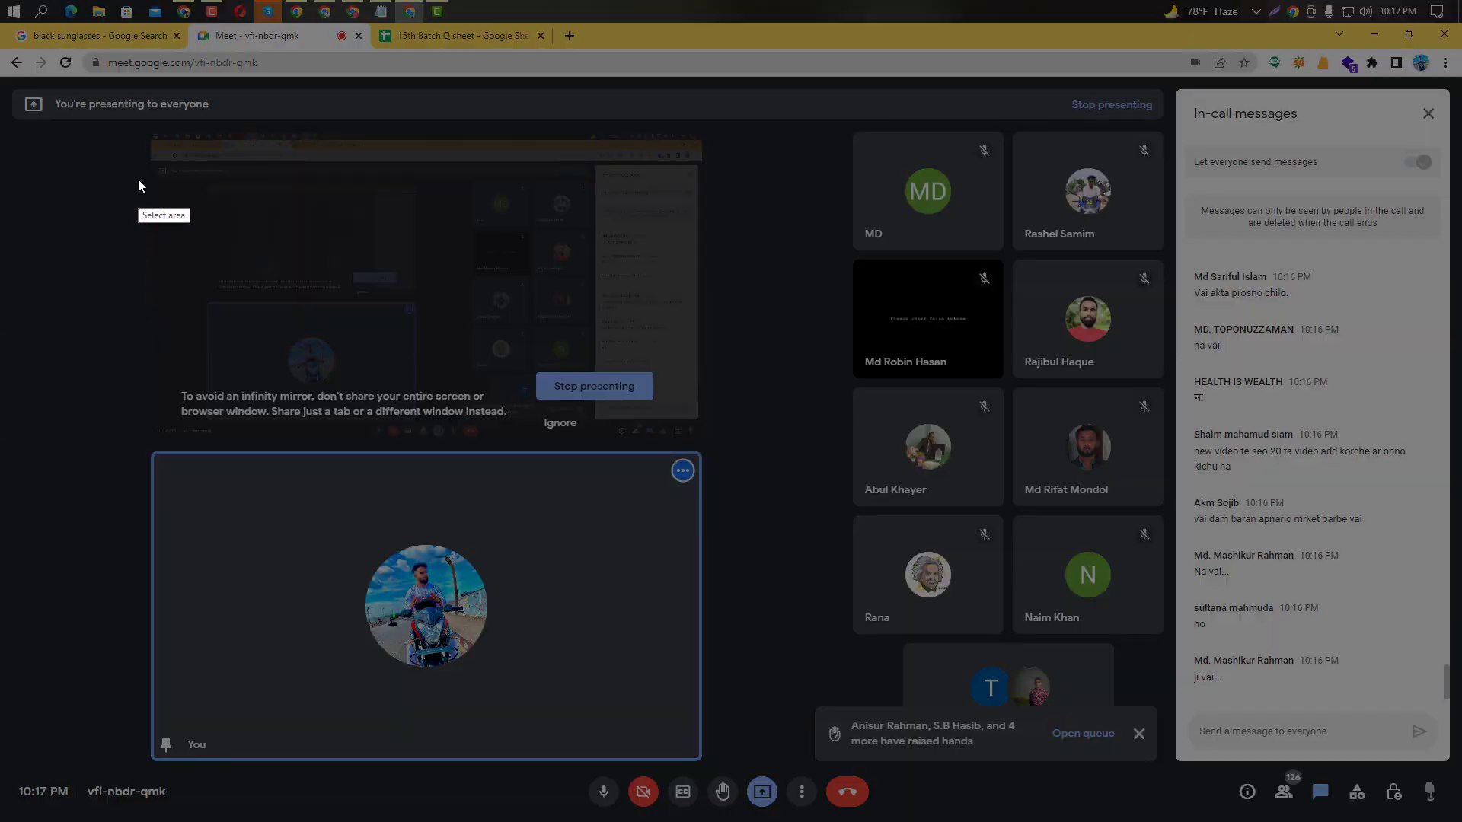
pyautogui.moveTo(138, 157)
pyautogui.mouseDown()
pyautogui.moveTo(582, 616)
pyautogui.moveTo(780, 729)
pyautogui.mouseUp()
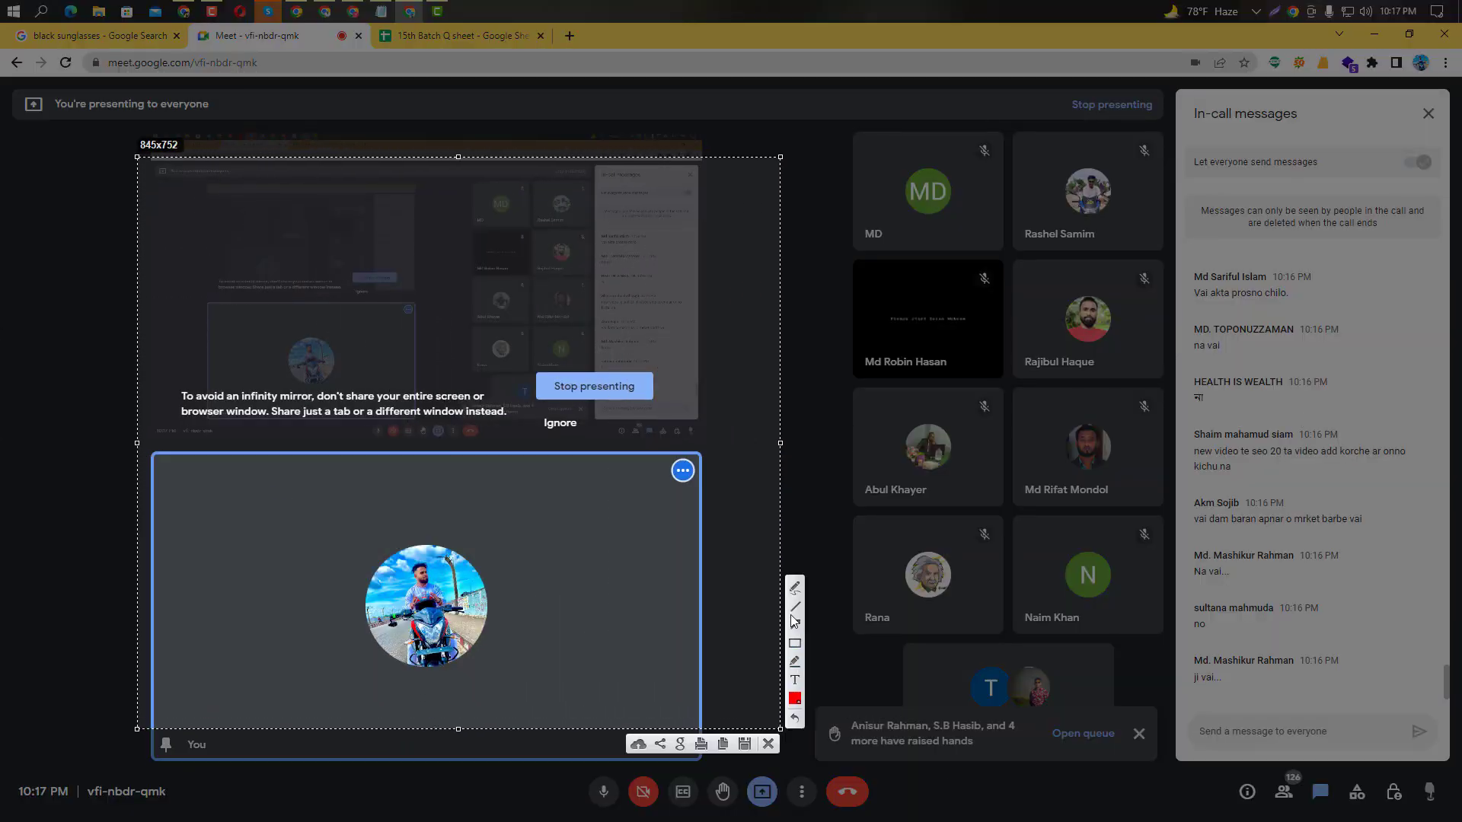
pyautogui.moveTo(367, 181); pyautogui.dragTo(374, 214)
pyautogui.moveTo(371, 198); pyautogui.dragTo(543, 216)
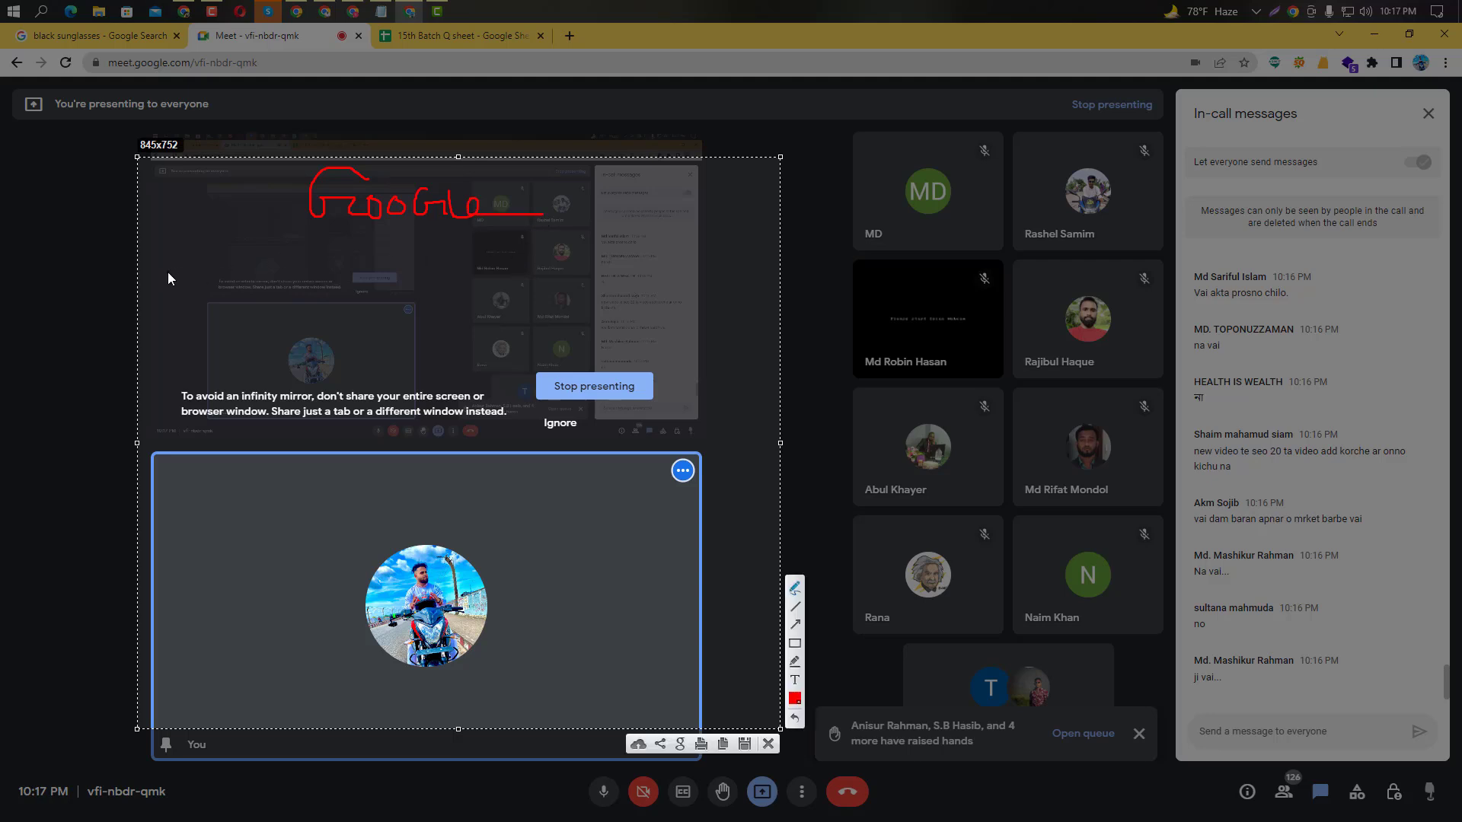
# Draw a red grid below the word "Google" from three stacked wide rectangles crossed by four tall rectangles.
pyautogui.moveTo(197, 322)
pyautogui.mouseDown()
pyautogui.moveTo(702, 437)
pyautogui.moveTo(689, 381)
pyautogui.mouseUp()
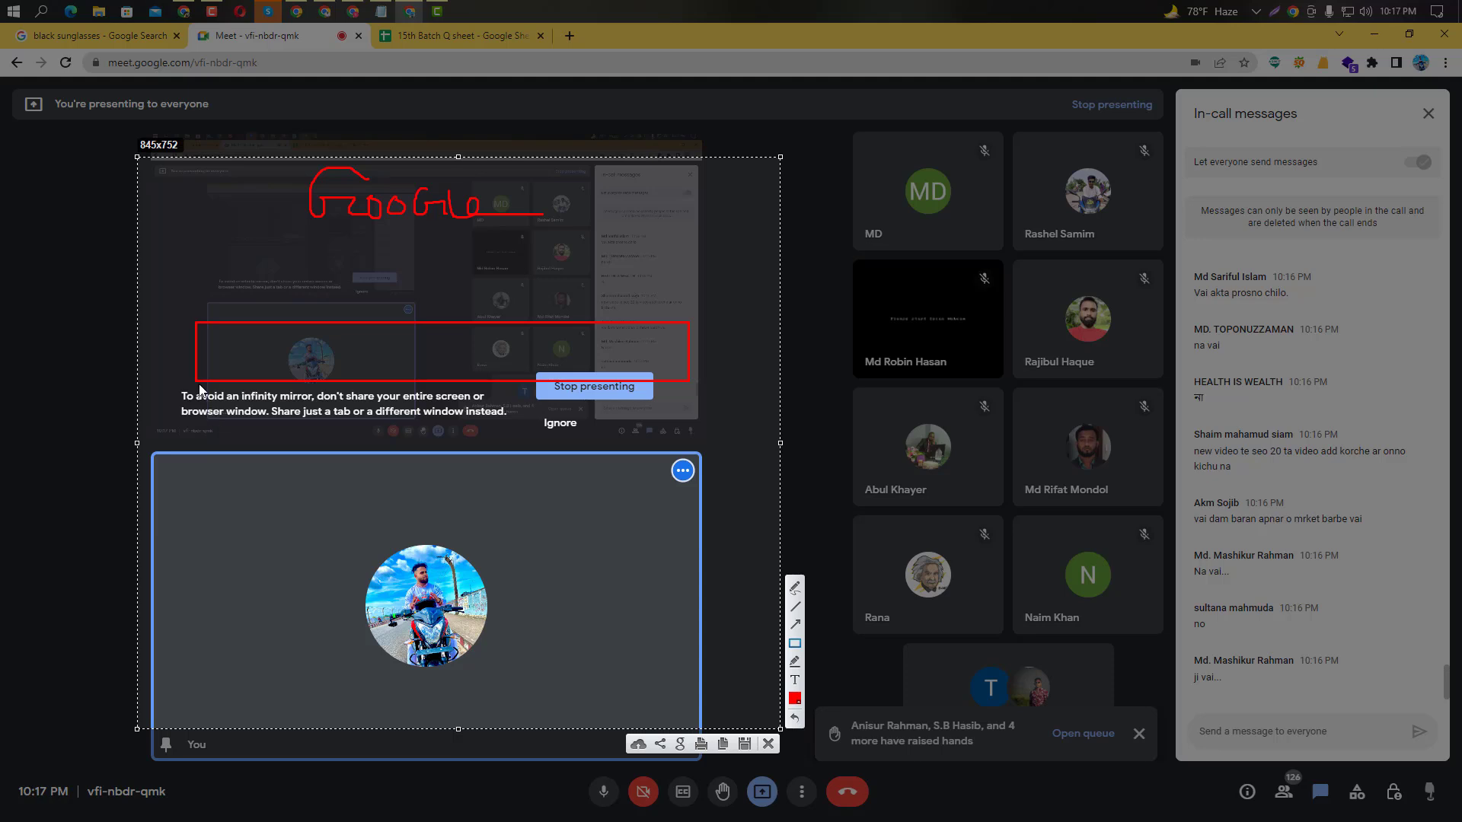
pyautogui.moveTo(196, 382)
pyautogui.mouseDown()
pyautogui.moveTo(623, 486)
pyautogui.moveTo(687, 435)
pyautogui.mouseUp()
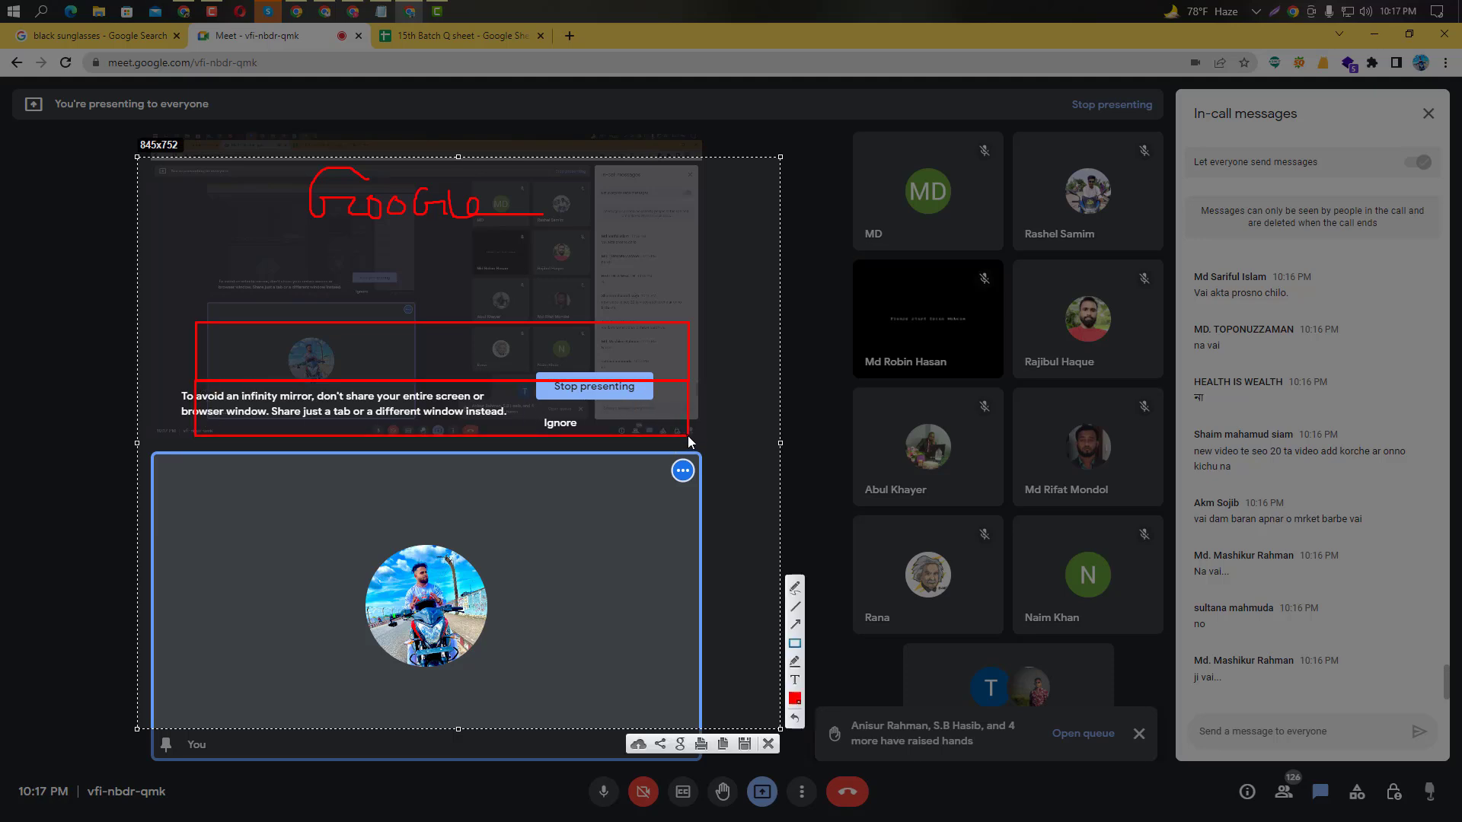
pyautogui.moveTo(196, 437)
pyautogui.mouseDown()
pyautogui.moveTo(628, 494)
pyautogui.moveTo(688, 487)
pyautogui.mouseUp()
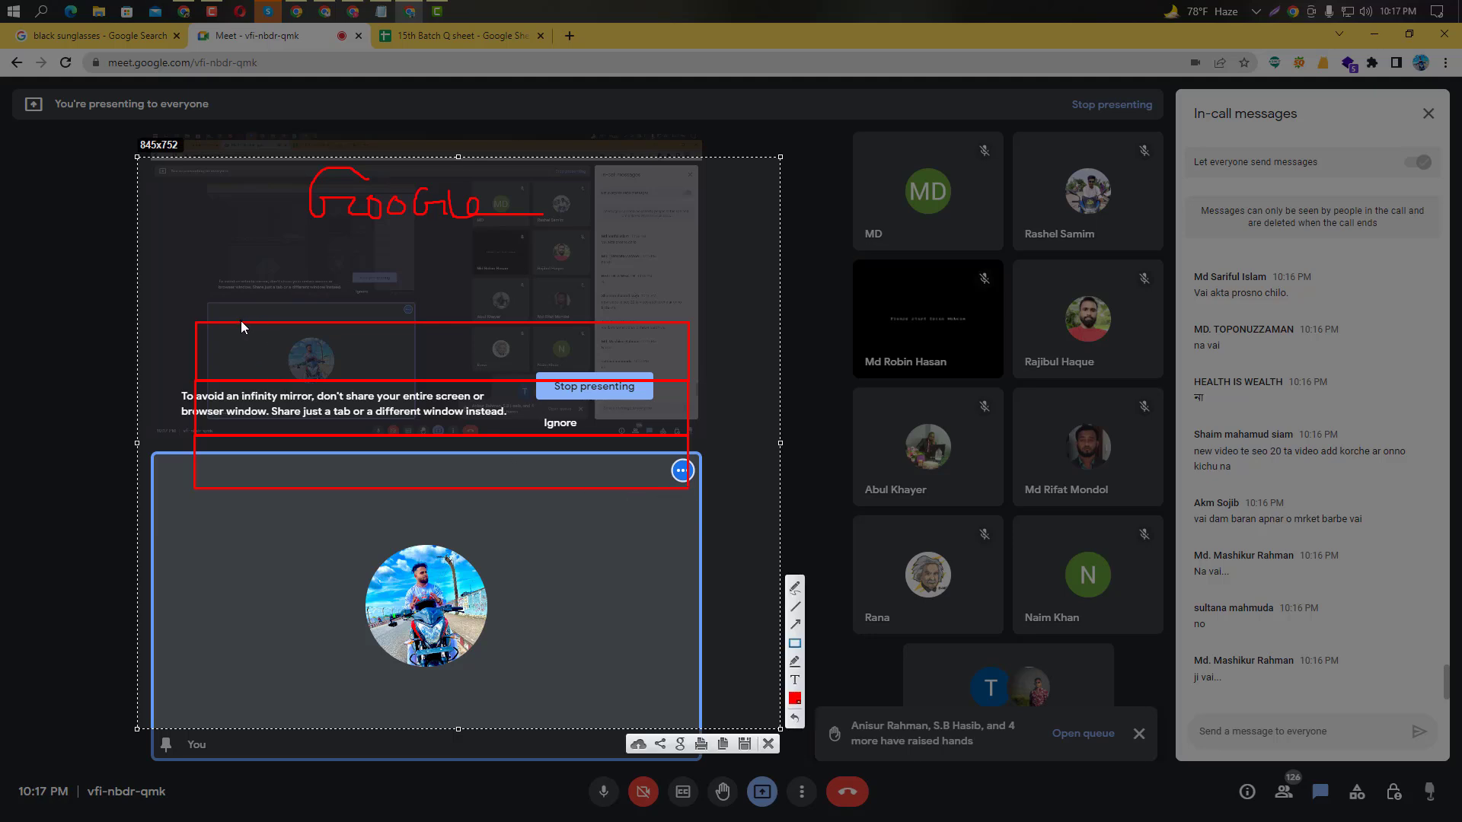
pyautogui.moveTo(240, 321)
pyautogui.mouseDown()
pyautogui.moveTo(308, 411)
pyautogui.moveTo(332, 483)
pyautogui.moveTo(350, 487)
pyautogui.moveTo(294, 487)
pyautogui.mouseUp()
pyautogui.moveTo(332, 323)
pyautogui.mouseDown()
pyautogui.moveTo(395, 391)
pyautogui.moveTo(400, 482)
pyautogui.moveTo(418, 483)
pyautogui.moveTo(396, 485)
pyautogui.mouseUp()
pyautogui.moveTo(419, 323); pyautogui.dragTo(531, 491)
pyautogui.moveTo(568, 322); pyautogui.dragTo(641, 487)
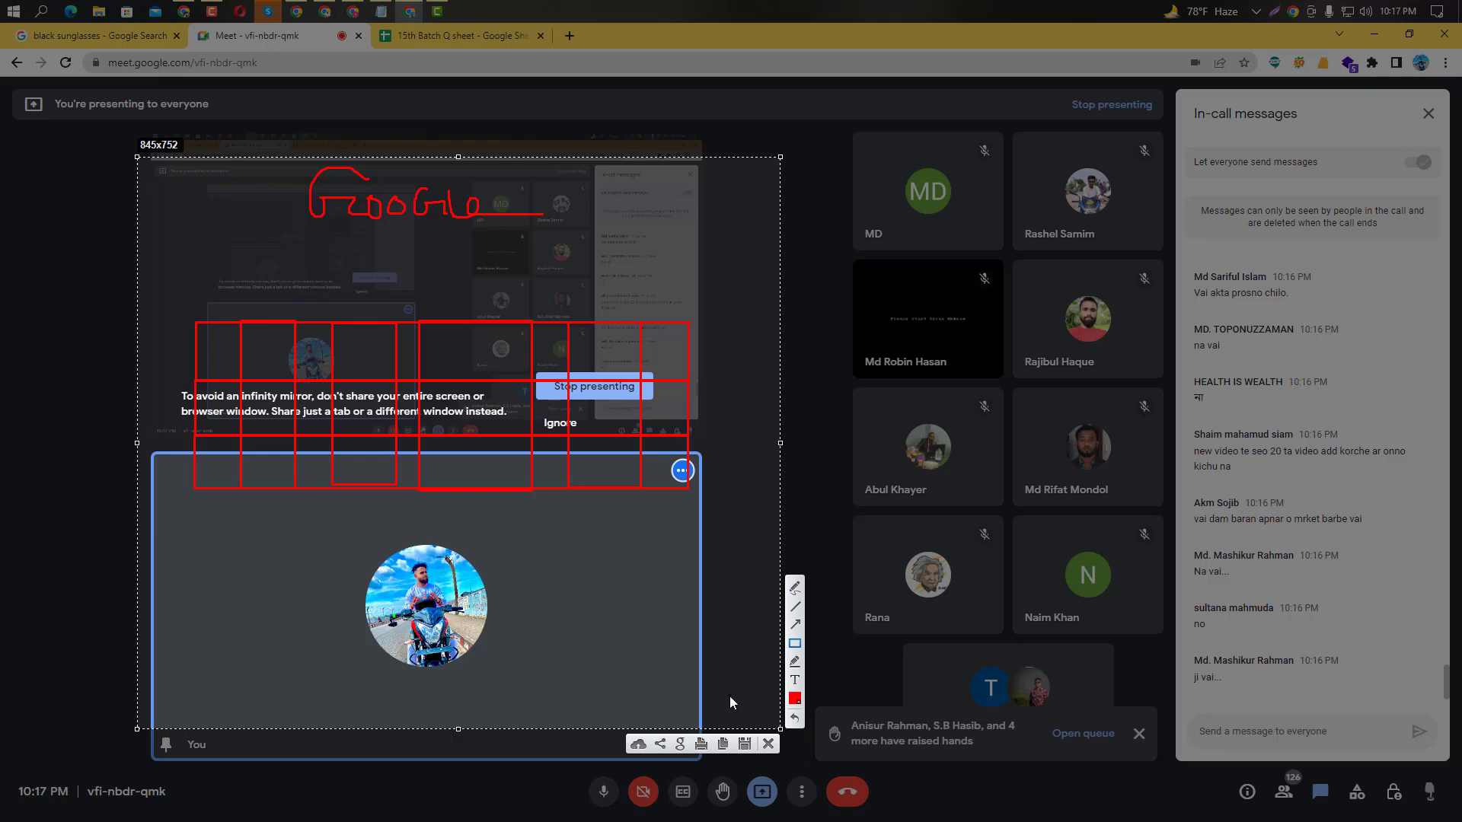
# Handwrite a row of single capital letters, starting with H and S, above the grid's columns with the pen.
pyautogui.click(795, 587)
pyautogui.moveTo(194, 287); pyautogui.dragTo(208, 317)
pyautogui.moveTo(201, 279)
pyautogui.mouseDown()
pyautogui.moveTo(221, 308)
pyautogui.moveTo(214, 293)
pyautogui.moveTo(260, 312)
pyautogui.moveTo(305, 295)
pyautogui.moveTo(464, 310)
pyautogui.moveTo(455, 283)
pyautogui.mouseUp()
pyautogui.moveTo(449, 299); pyautogui.dragTo(461, 297)
pyautogui.moveTo(529, 301)
pyautogui.mouseDown()
pyautogui.moveTo(532, 315)
pyautogui.moveTo(530, 286)
pyautogui.moveTo(537, 310)
pyautogui.moveTo(636, 310)
pyautogui.mouseUp()
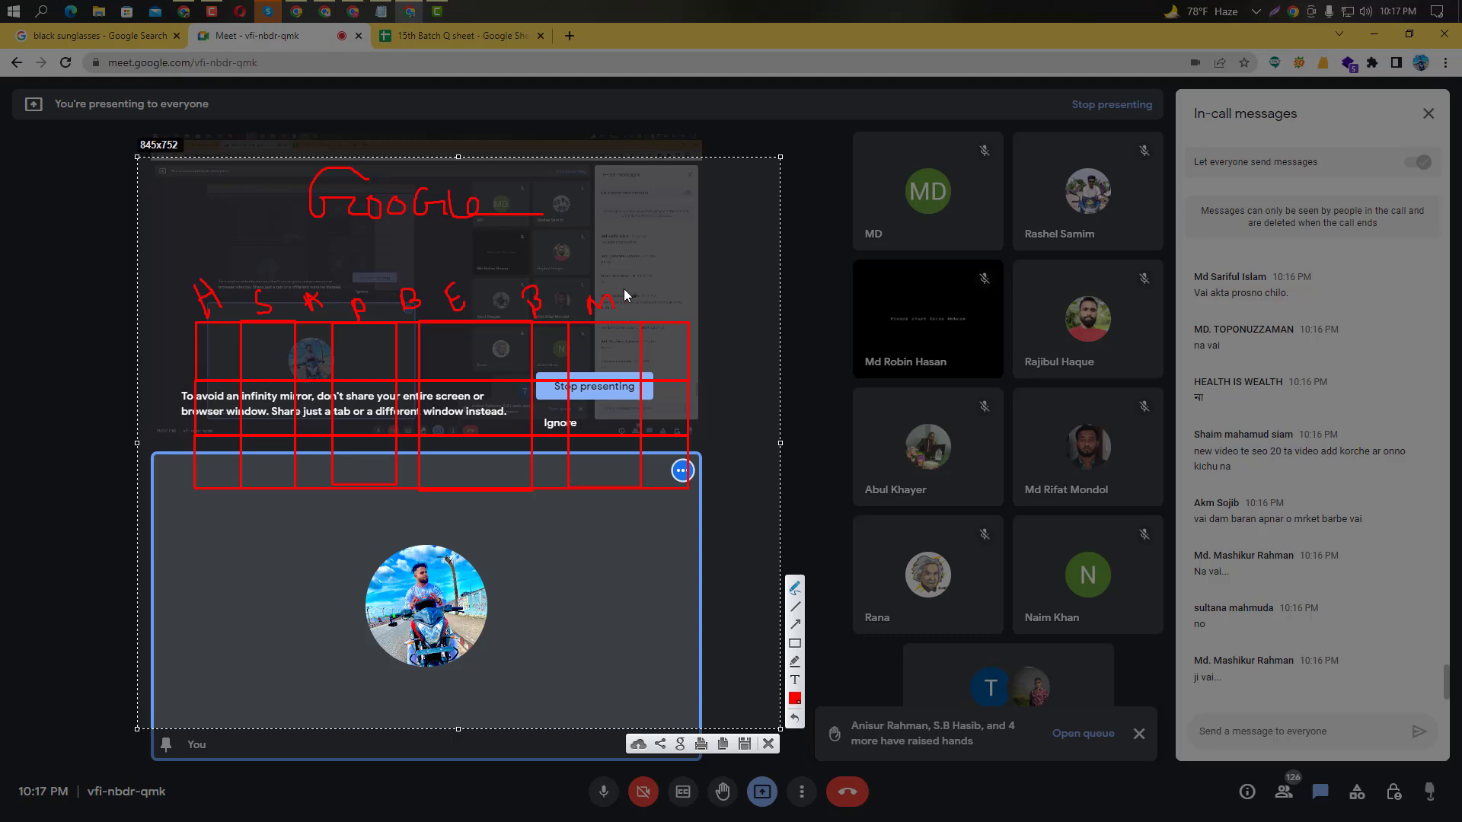
# Draw an arrow from "Google" to a small box with a handwritten note, and curve a line back over the word towards the grid.
pyautogui.click(555, 199)
pyautogui.moveTo(564, 201)
pyautogui.mouseDown()
pyautogui.moveTo(649, 204)
pyautogui.moveTo(652, 224)
pyautogui.moveTo(611, 208)
pyautogui.moveTo(623, 204)
pyautogui.mouseUp()
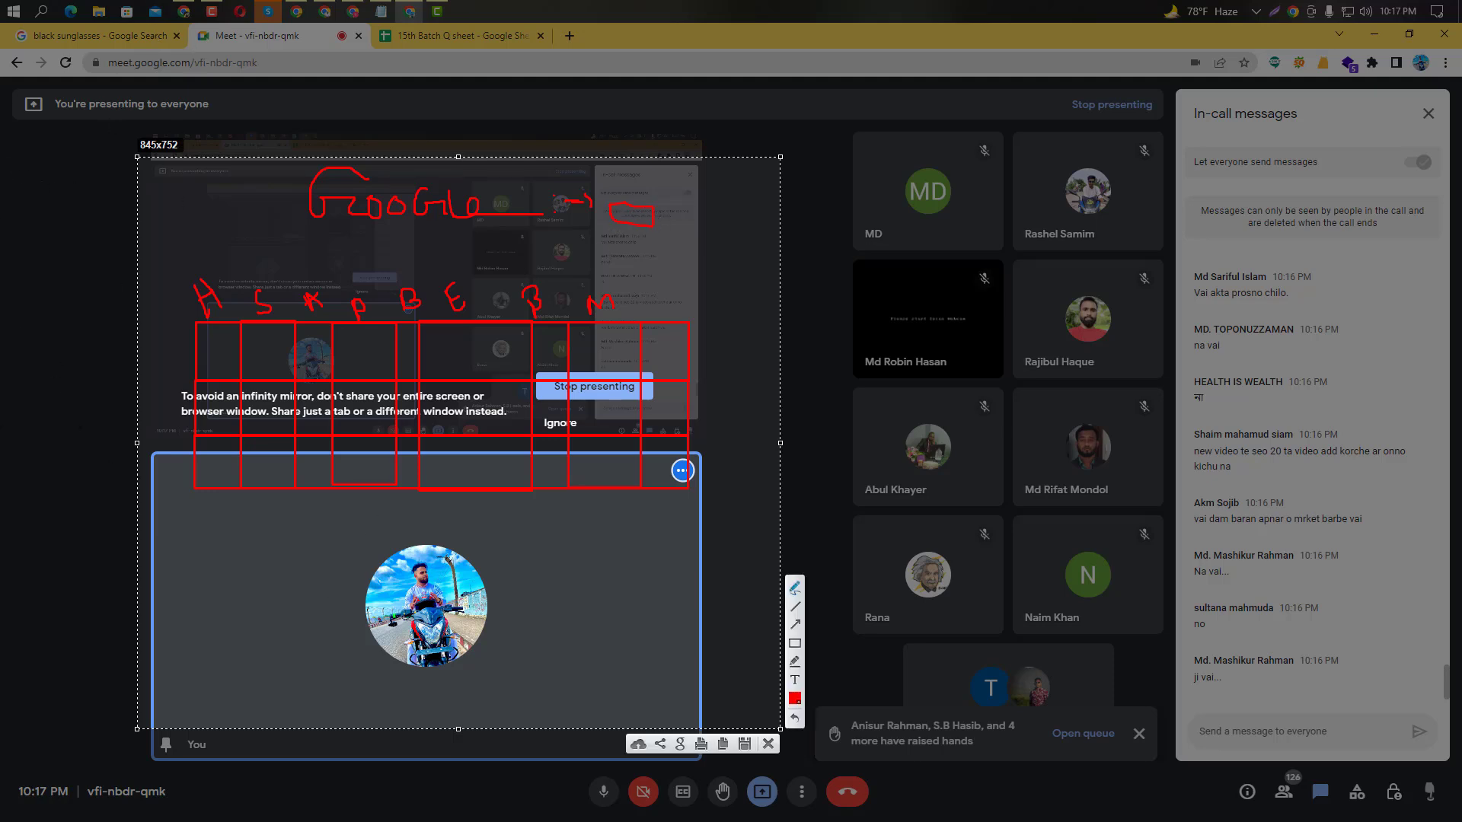
pyautogui.moveTo(664, 207)
pyautogui.mouseDown()
pyautogui.moveTo(664, 242)
pyautogui.moveTo(693, 230)
pyautogui.mouseUp()
pyautogui.click(687, 211)
pyautogui.moveTo(693, 219); pyautogui.dragTo(701, 230)
pyautogui.moveTo(703, 212)
pyautogui.mouseDown()
pyautogui.moveTo(702, 225)
pyautogui.moveTo(729, 211)
pyautogui.moveTo(737, 222)
pyautogui.moveTo(659, 239)
pyautogui.moveTo(304, 170)
pyautogui.moveTo(177, 197)
pyautogui.mouseUp()
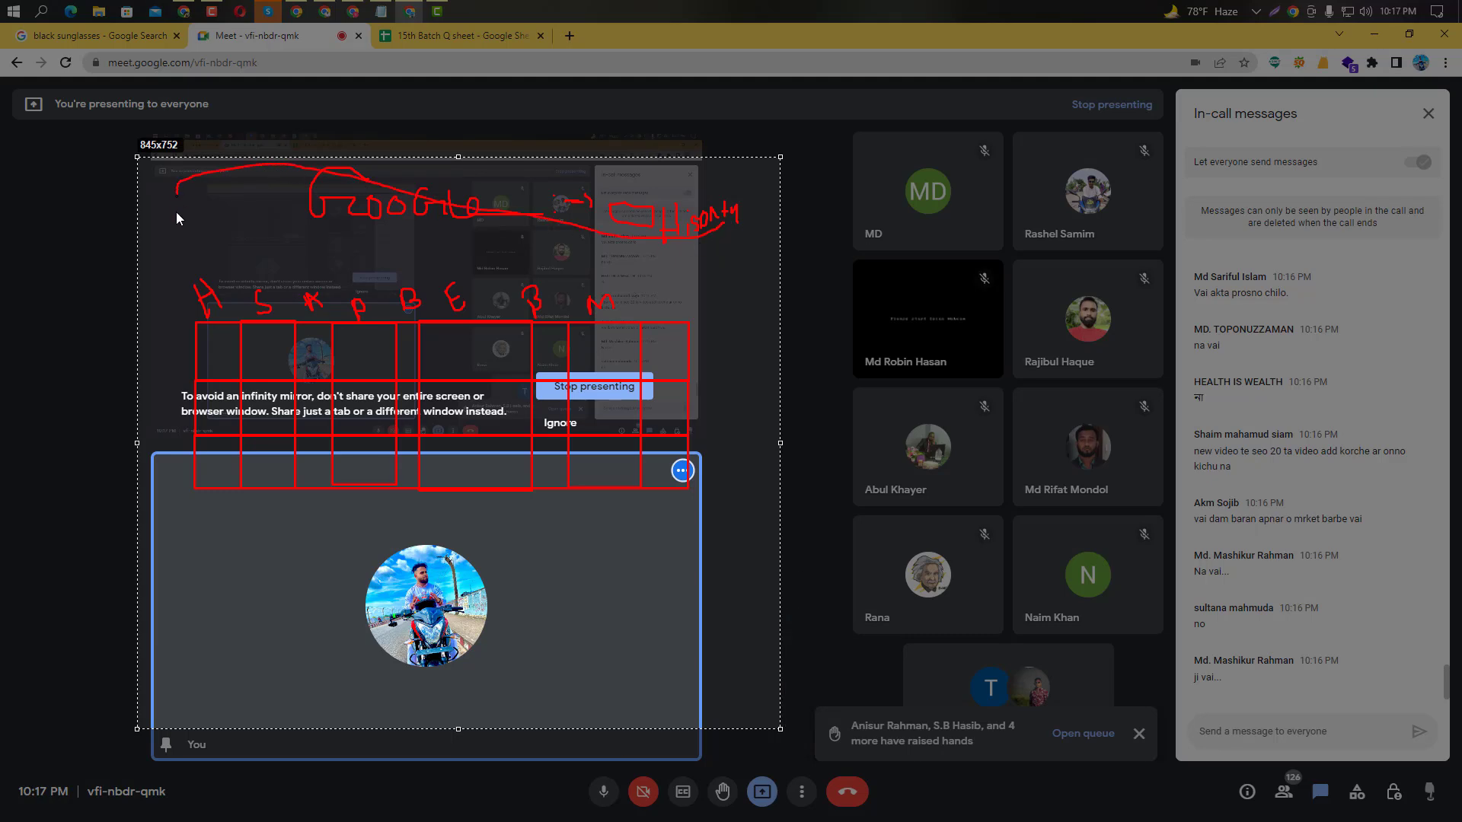
pyautogui.moveTo(173, 286); pyautogui.dragTo(174, 287)
pyautogui.click(180, 297)
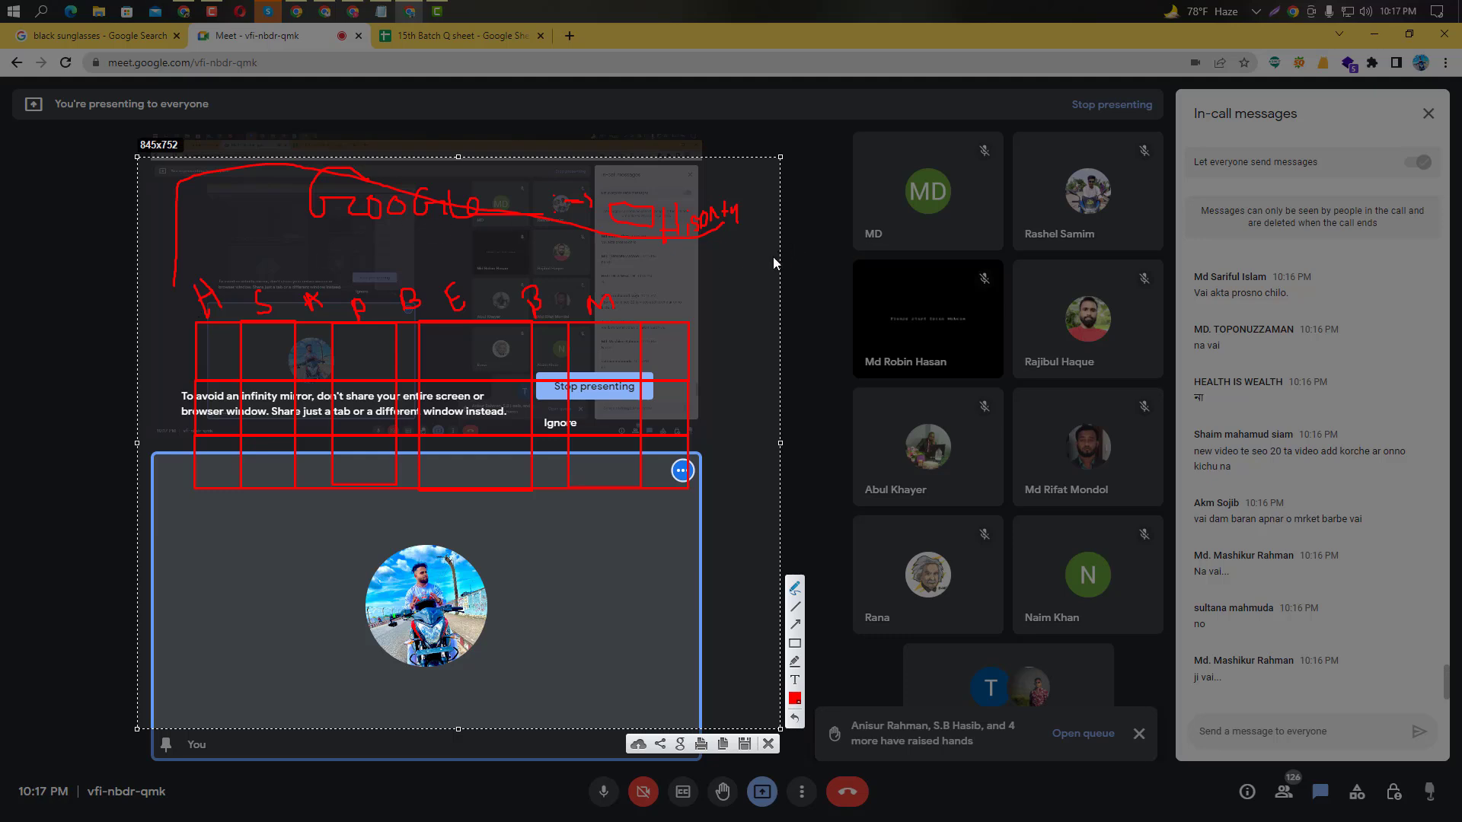
# Sketch two small boxes under the handwritten note, write a short label before "Google" and link it to the word with a curved arrow.
pyautogui.moveTo(718, 242); pyautogui.dragTo(718, 263)
pyautogui.moveTo(752, 193); pyautogui.dragTo(754, 190)
pyautogui.moveTo(286, 183); pyautogui.dragTo(285, 183)
pyautogui.moveTo(225, 187)
pyautogui.mouseDown()
pyautogui.moveTo(228, 204)
pyautogui.moveTo(236, 191)
pyautogui.moveTo(260, 199)
pyautogui.mouseUp()
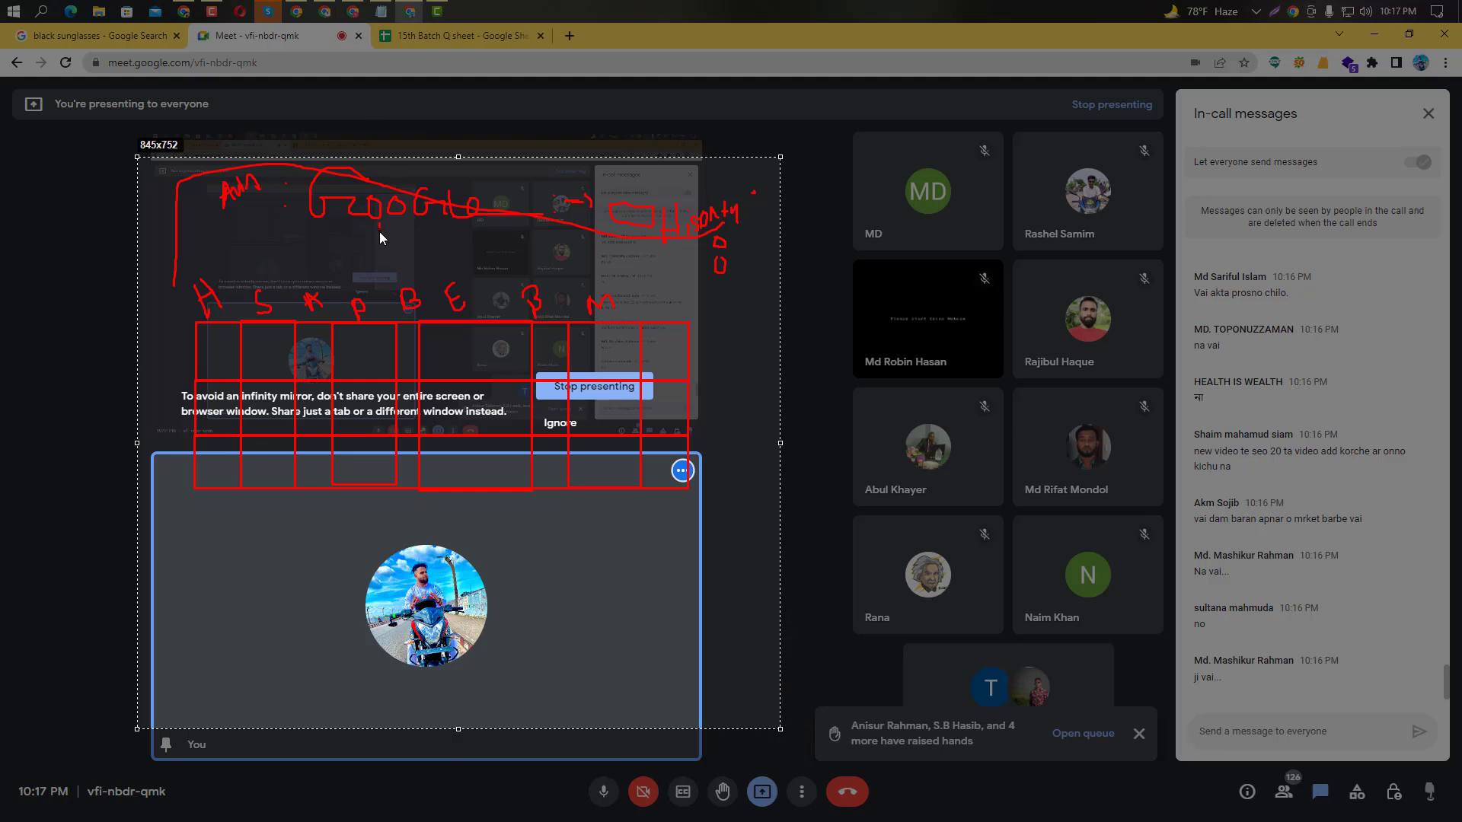
pyautogui.moveTo(261, 216); pyautogui.dragTo(251, 200)
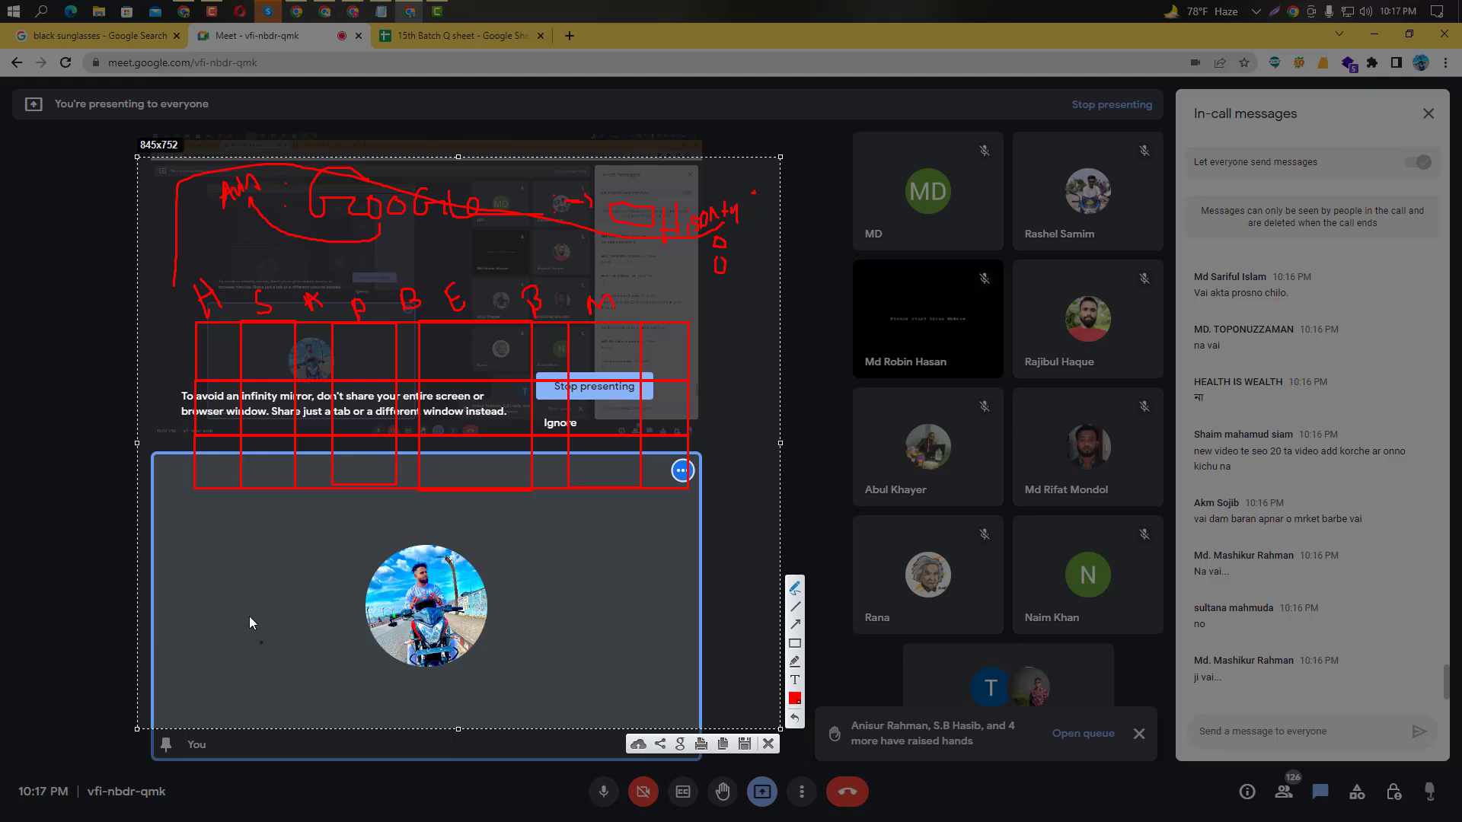
# Add a small box below the grid, handwrite an underlined "Indexing" beneath it, and sketch a linked box beside the label before "Google".
pyautogui.moveTo(293, 493); pyautogui.dragTo(326, 496)
pyautogui.moveTo(227, 587)
pyautogui.mouseDown()
pyautogui.moveTo(234, 619)
pyautogui.moveTo(336, 587)
pyautogui.moveTo(343, 569)
pyautogui.moveTo(350, 603)
pyautogui.mouseUp()
pyautogui.moveTo(232, 642); pyautogui.dragTo(341, 626)
pyautogui.moveTo(229, 217); pyautogui.dragTo(228, 211)
pyautogui.moveTo(245, 215); pyautogui.dragTo(250, 199)
pyautogui.moveTo(206, 199); pyautogui.dragTo(237, 217)
pyautogui.moveTo(188, 212)
pyautogui.mouseDown()
pyautogui.moveTo(213, 213)
pyautogui.moveTo(191, 211)
pyautogui.mouseUp()
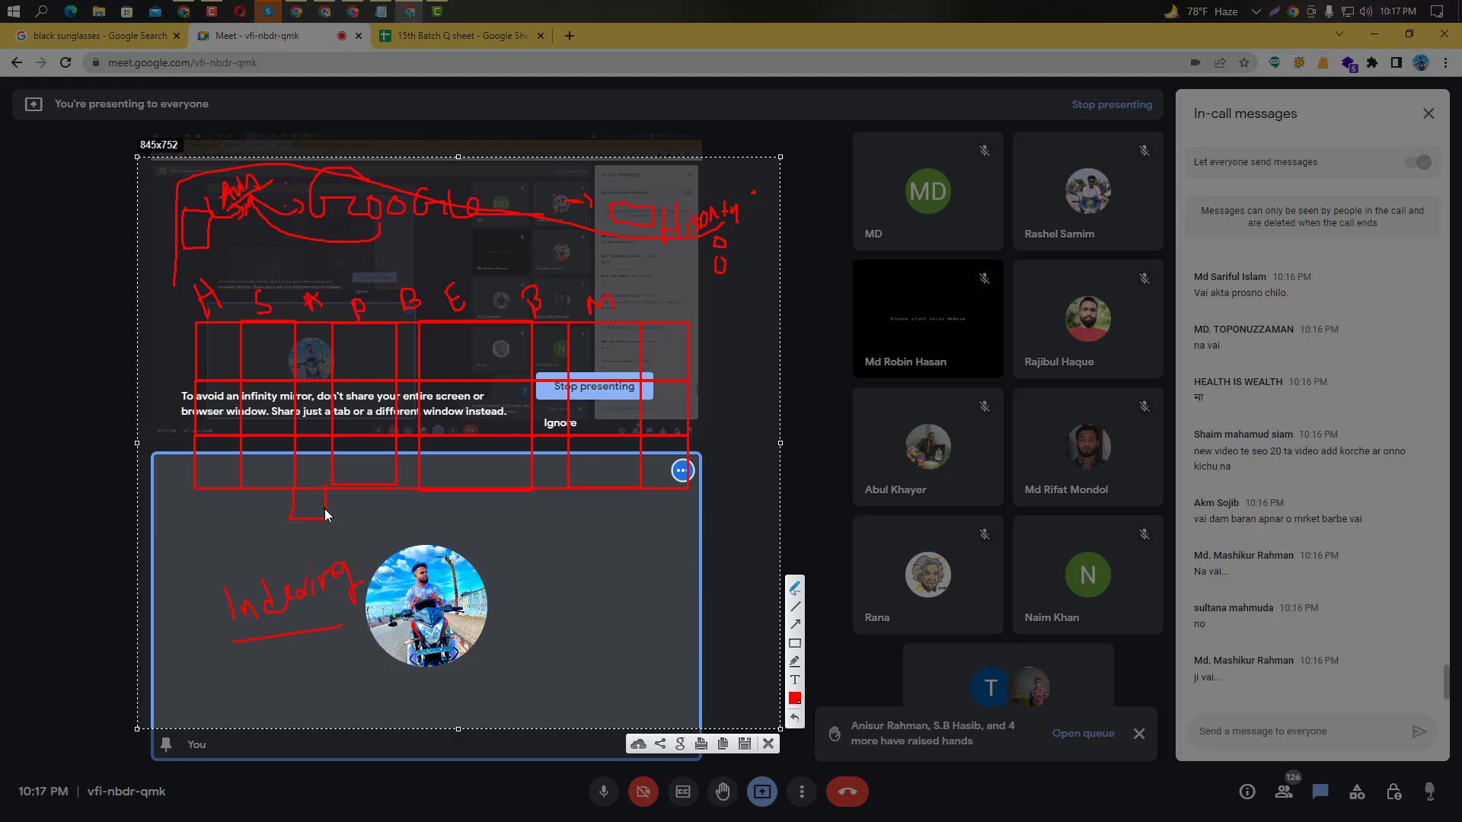
# Handwrite "Robots txt" and "sitemap" under the "Indexing" heading.
pyautogui.click(259, 646)
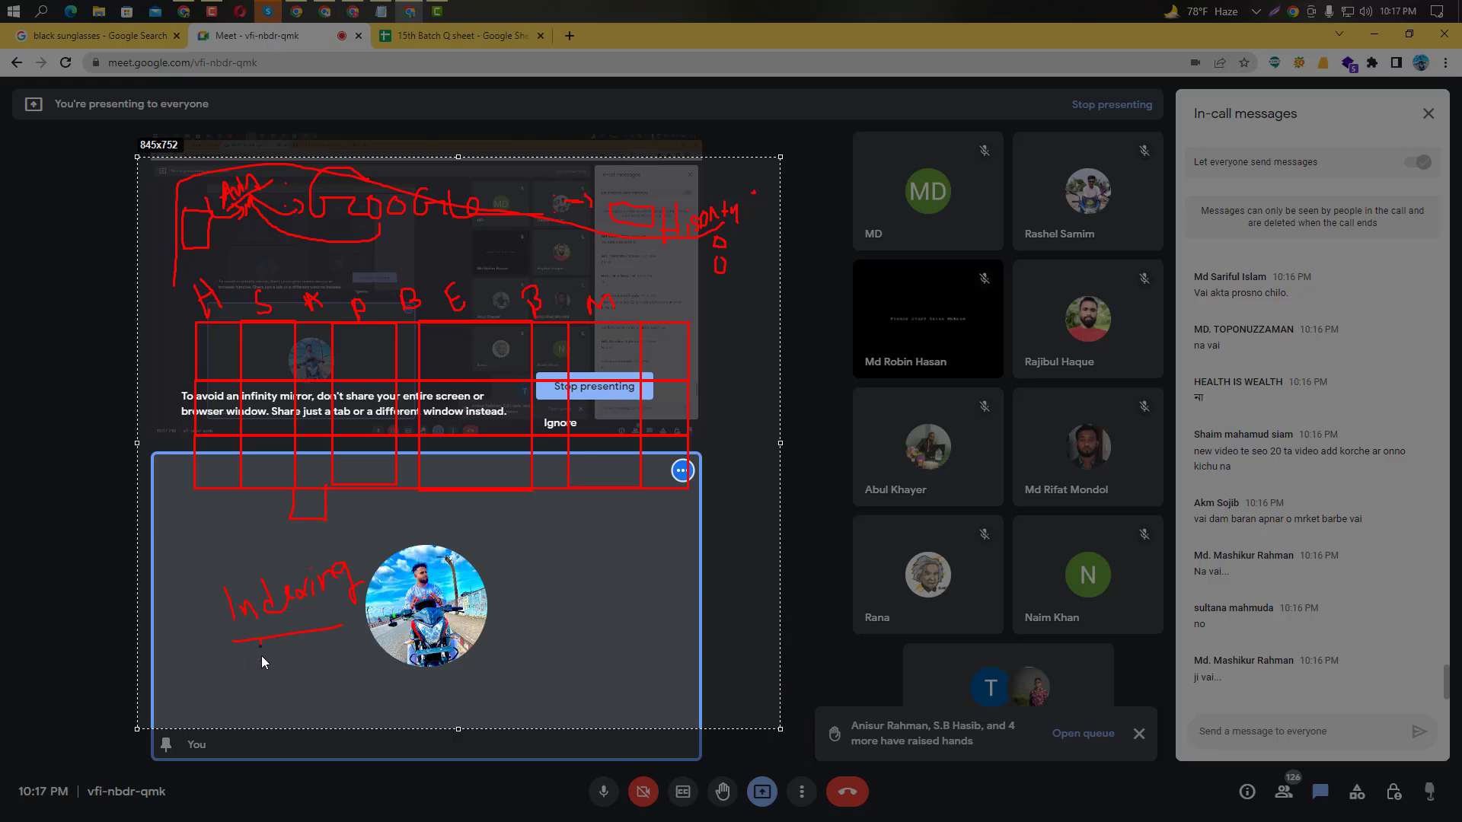
pyautogui.moveTo(258, 652); pyautogui.dragTo(266, 659)
pyautogui.moveTo(270, 652); pyautogui.dragTo(272, 652)
pyautogui.moveTo(277, 642); pyautogui.dragTo(289, 649)
pyautogui.moveTo(295, 639)
pyautogui.mouseDown()
pyautogui.moveTo(305, 655)
pyautogui.moveTo(344, 640)
pyautogui.moveTo(276, 684)
pyautogui.moveTo(283, 670)
pyautogui.moveTo(357, 667)
pyautogui.mouseUp()
pyautogui.moveTo(360, 661)
pyautogui.mouseDown()
pyautogui.moveTo(361, 674)
pyautogui.moveTo(367, 654)
pyautogui.mouseUp()
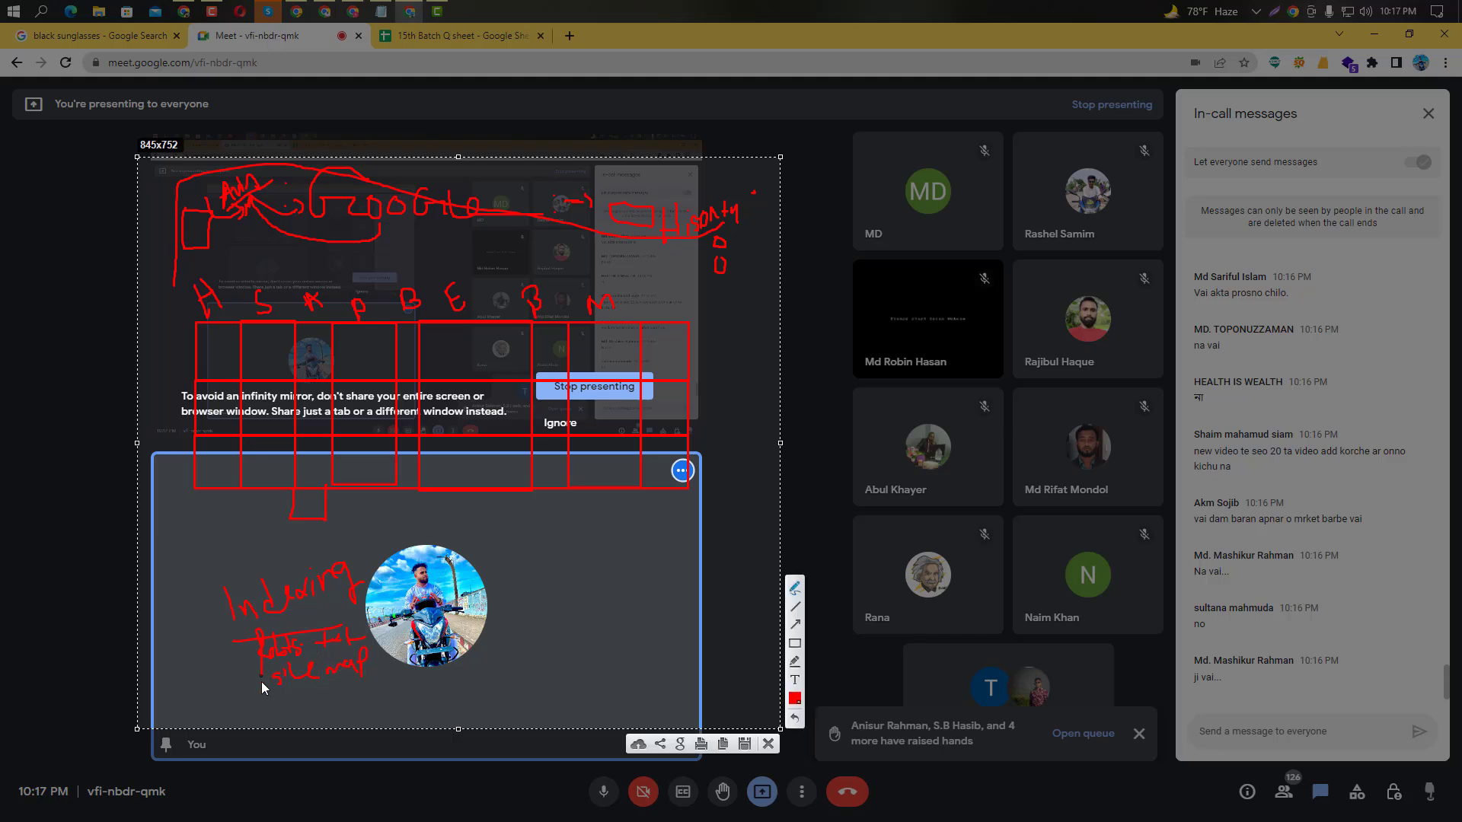
# Circle the robots and sitemap notes and draw a curved arrow from them across the lower video tile.
pyautogui.moveTo(254, 618); pyautogui.dragTo(333, 644)
pyautogui.moveTo(355, 667)
pyautogui.mouseDown()
pyautogui.moveTo(482, 714)
pyautogui.moveTo(516, 646)
pyautogui.mouseUp()
pyautogui.moveTo(515, 644); pyautogui.dragTo(527, 652)
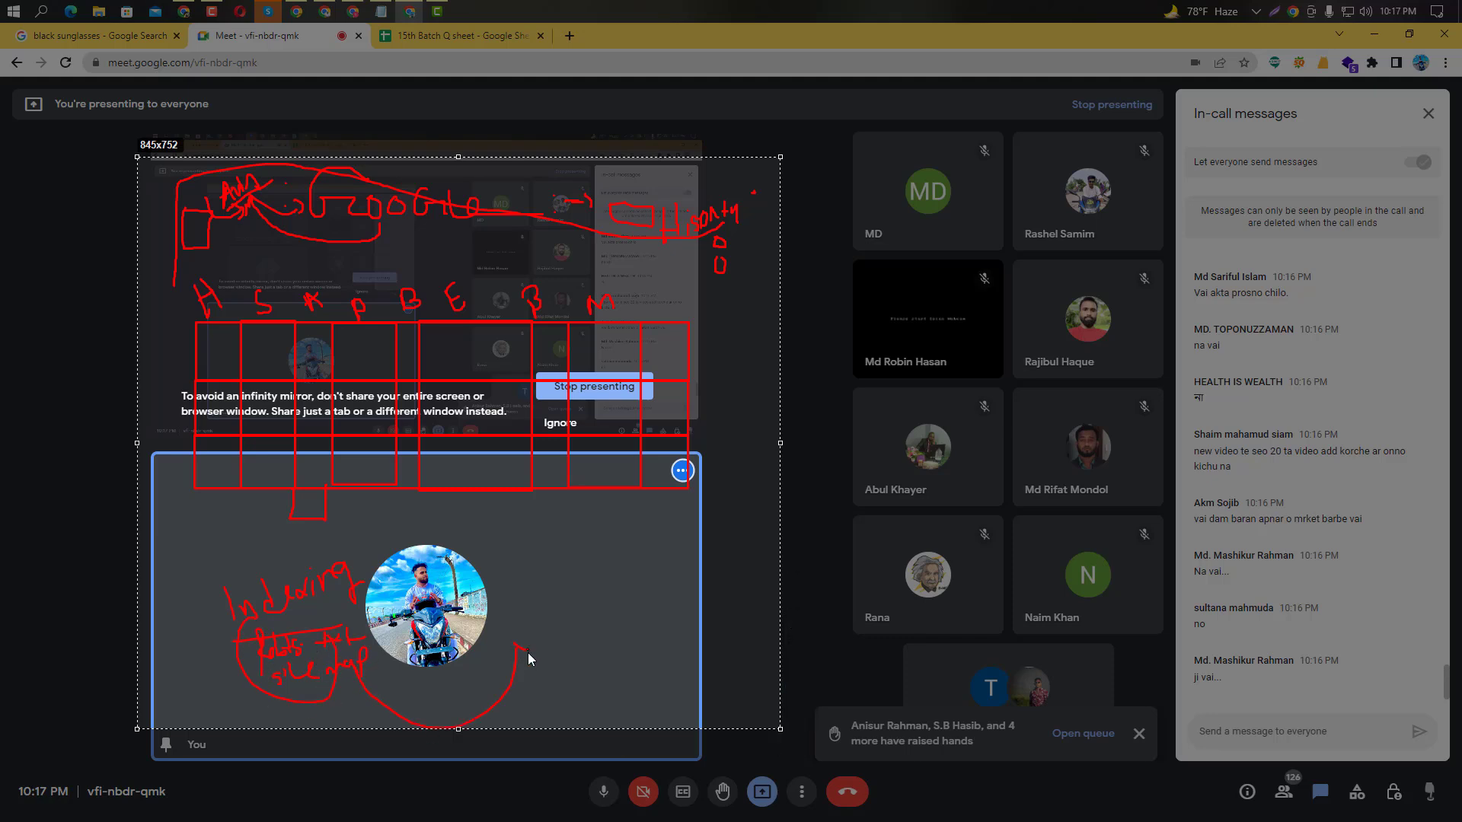
pyautogui.moveTo(545, 594)
pyautogui.mouseDown()
pyautogui.moveTo(565, 617)
pyautogui.moveTo(615, 568)
pyautogui.moveTo(651, 559)
pyautogui.mouseUp()
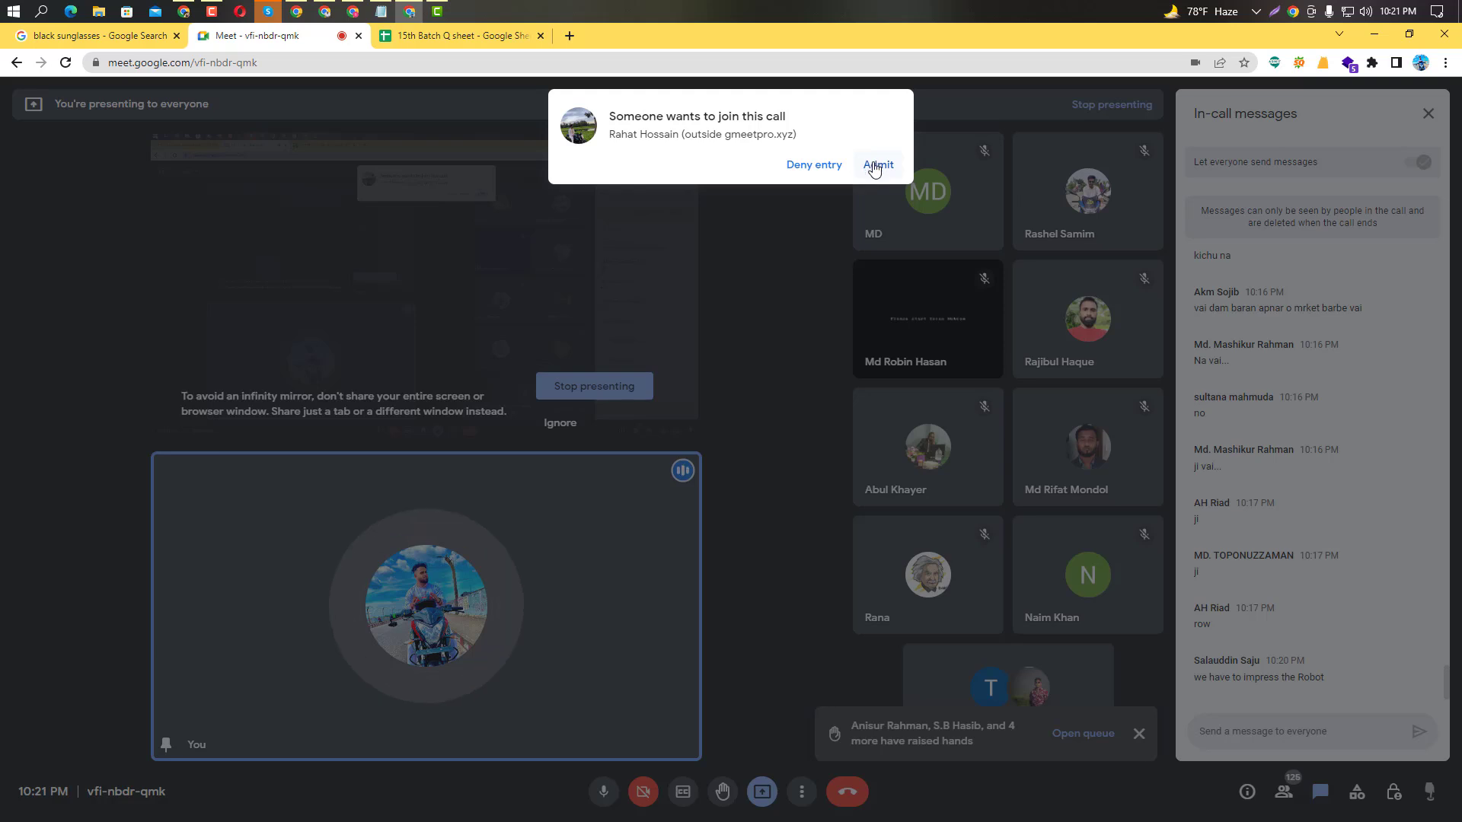
# Admit the two further participants who ask to join the call.
pyautogui.click(876, 165)
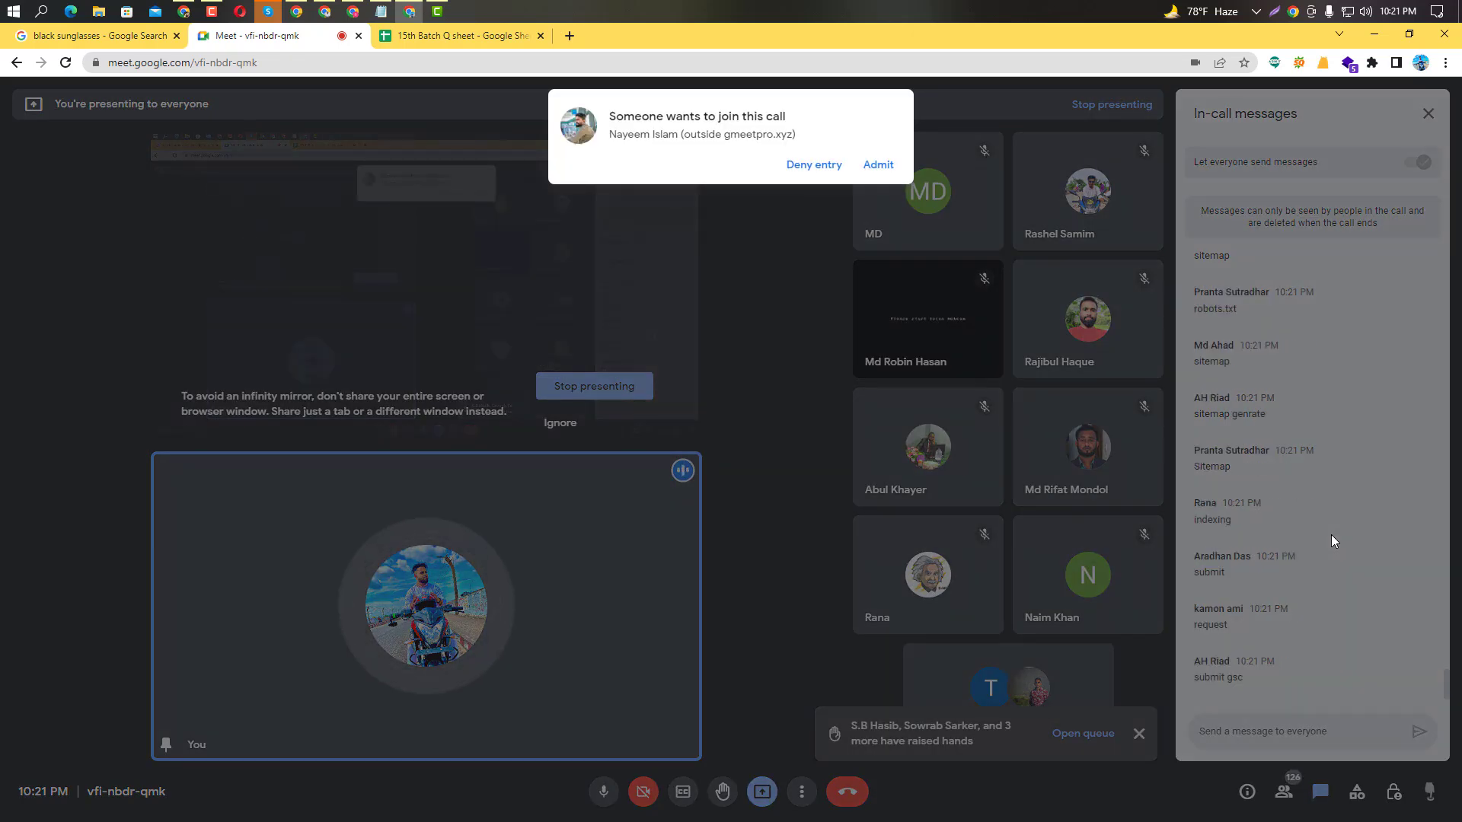
pyautogui.click(876, 166)
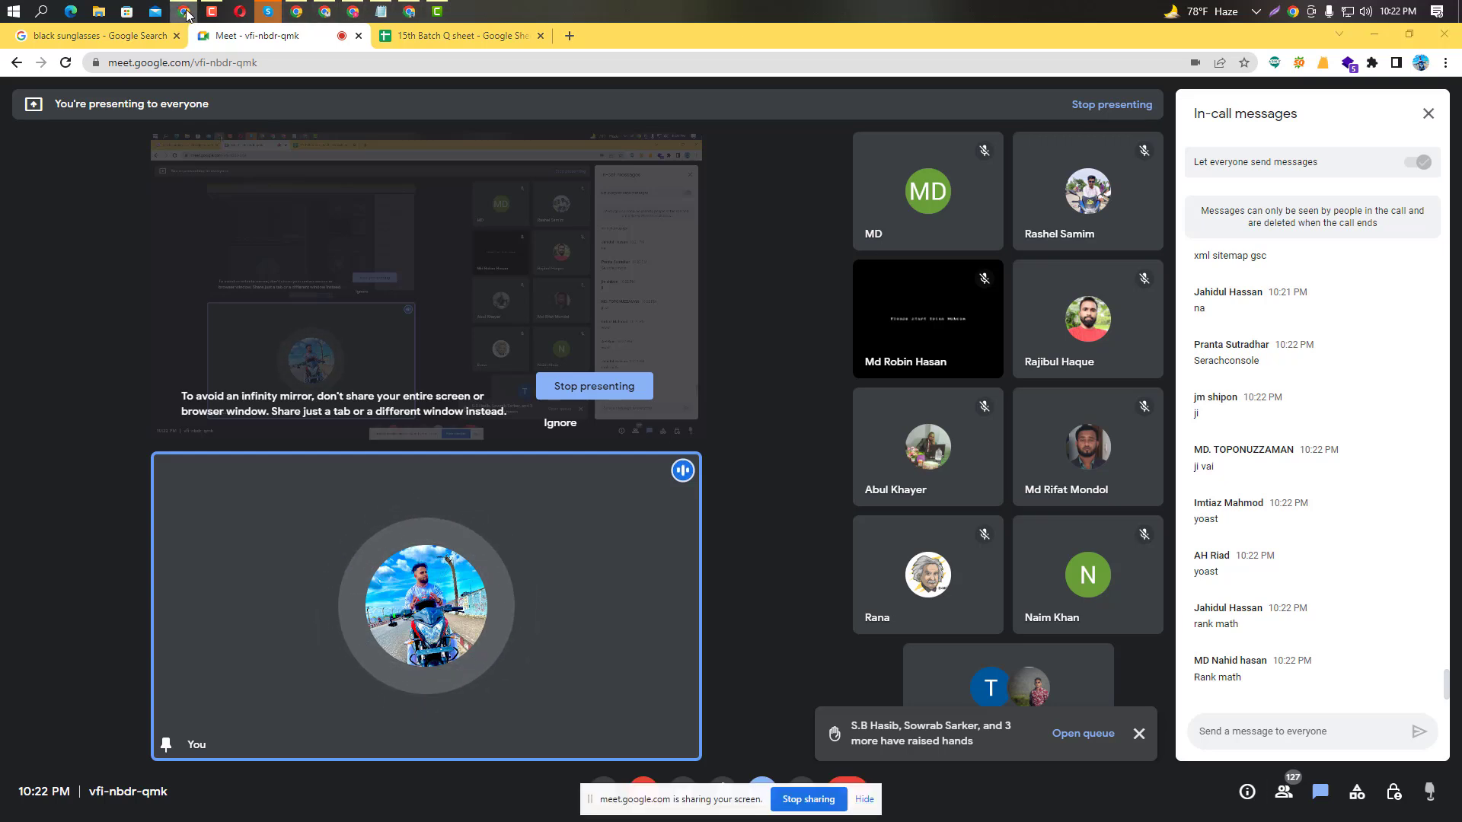
# Recover the auto-saved project in Camtasia and minimize its window to reach the desktop.
pyautogui.click(1376, 29)
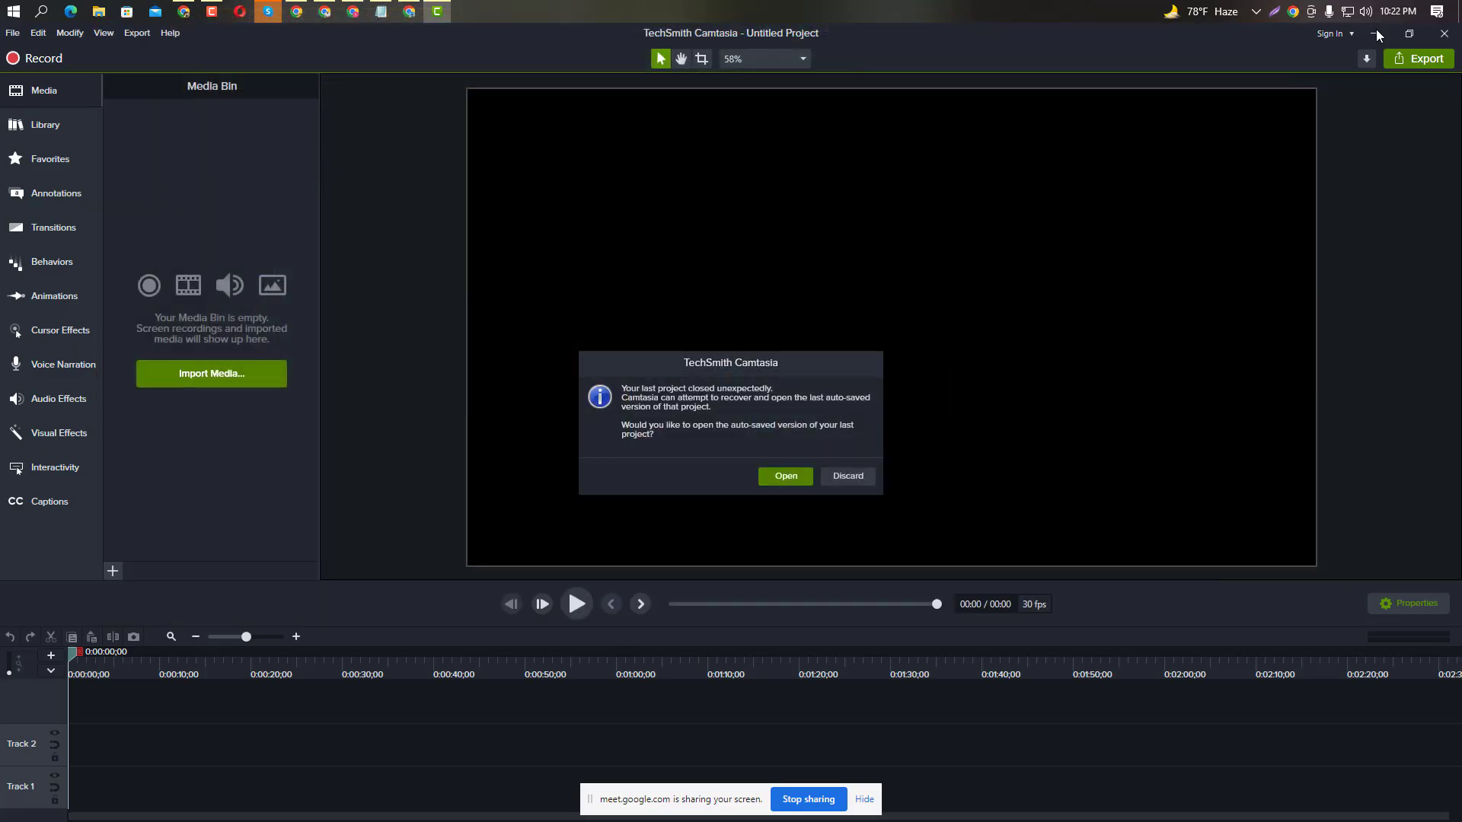
pyautogui.click(786, 476)
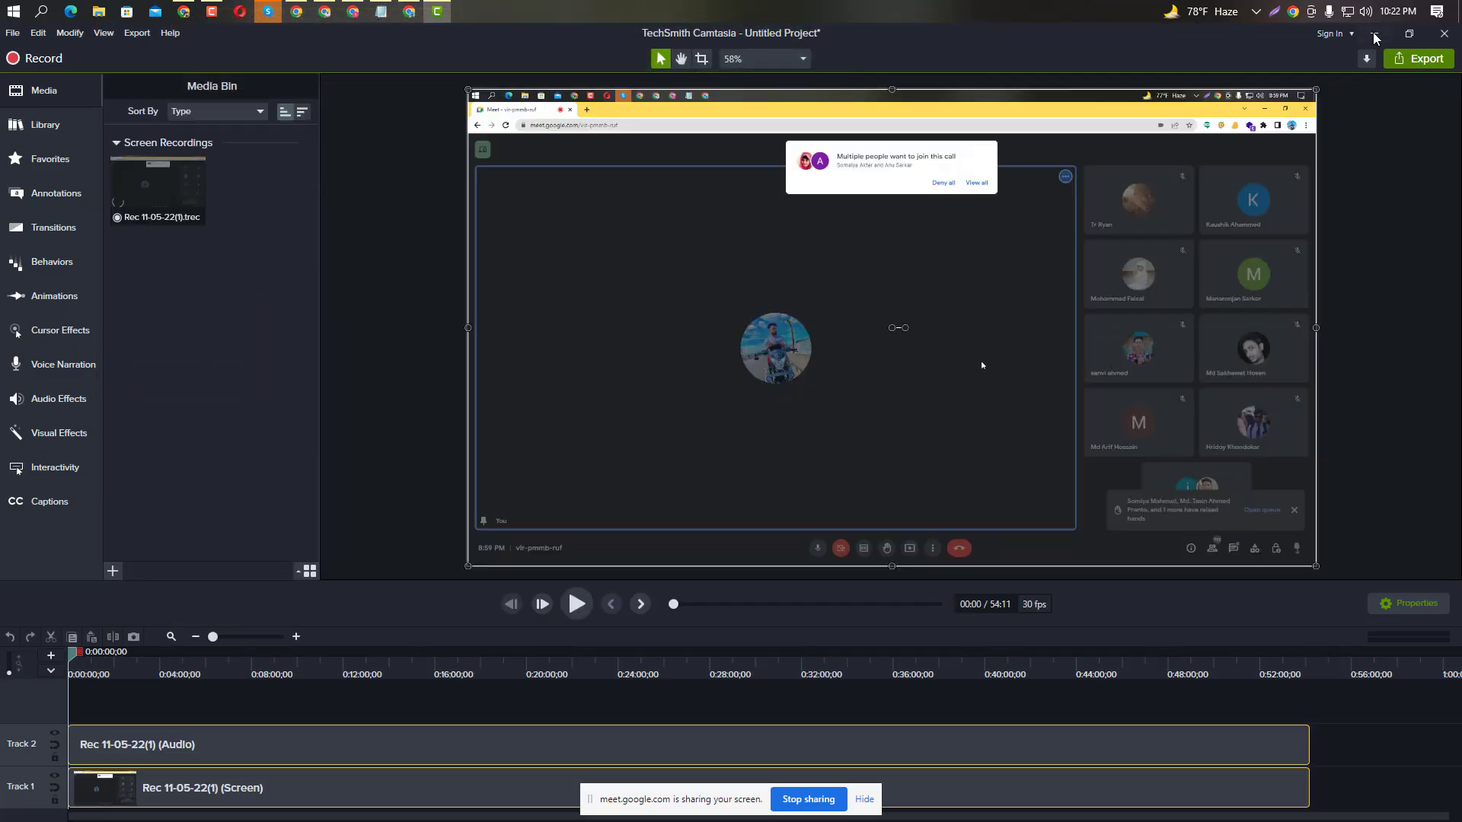
pyautogui.click(1376, 35)
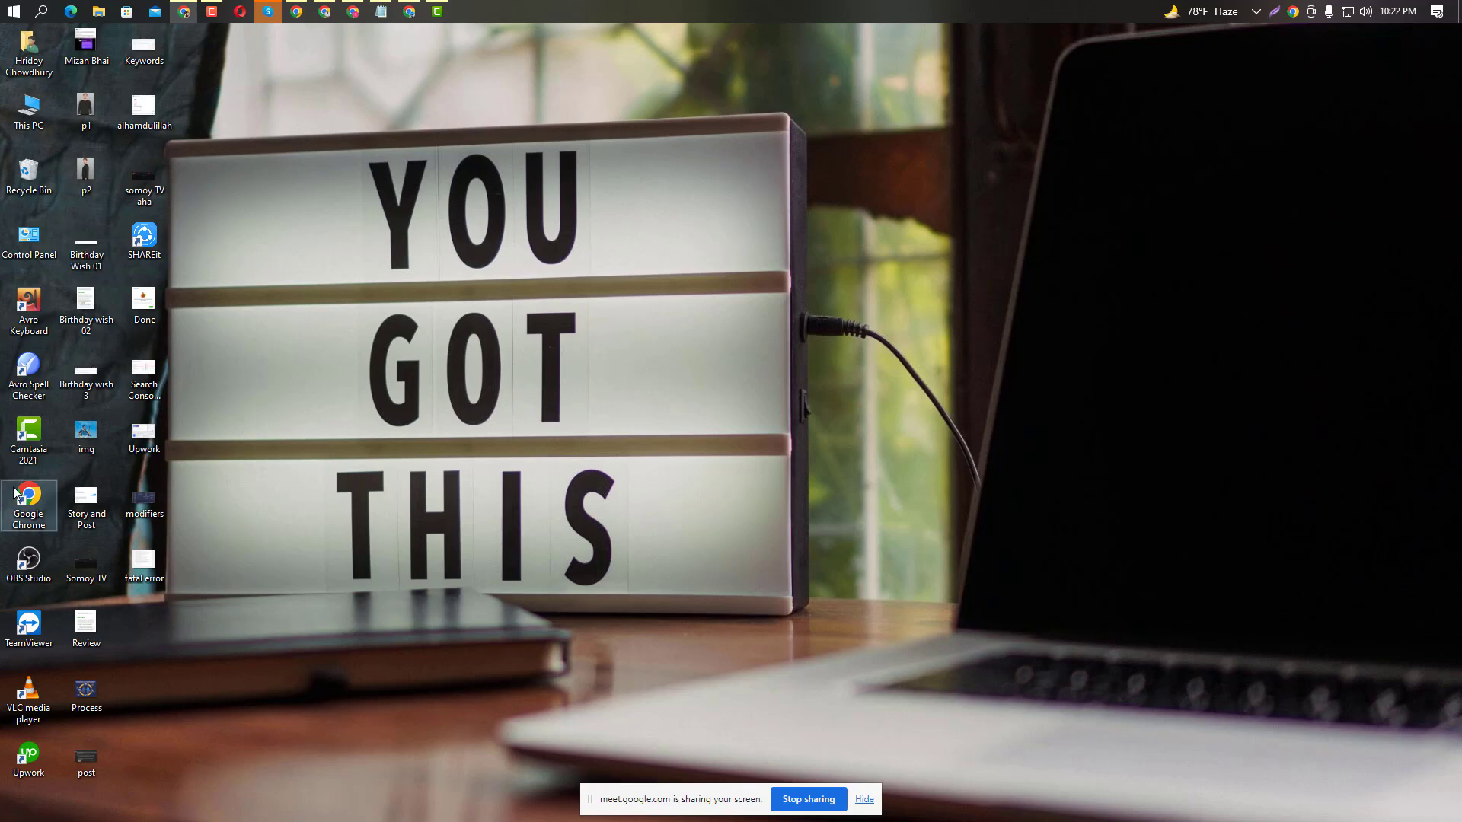
# Launch Google Chrome from the desktop and open it with the "Root Mail" profile.
pyautogui.doubleClick(17, 495)
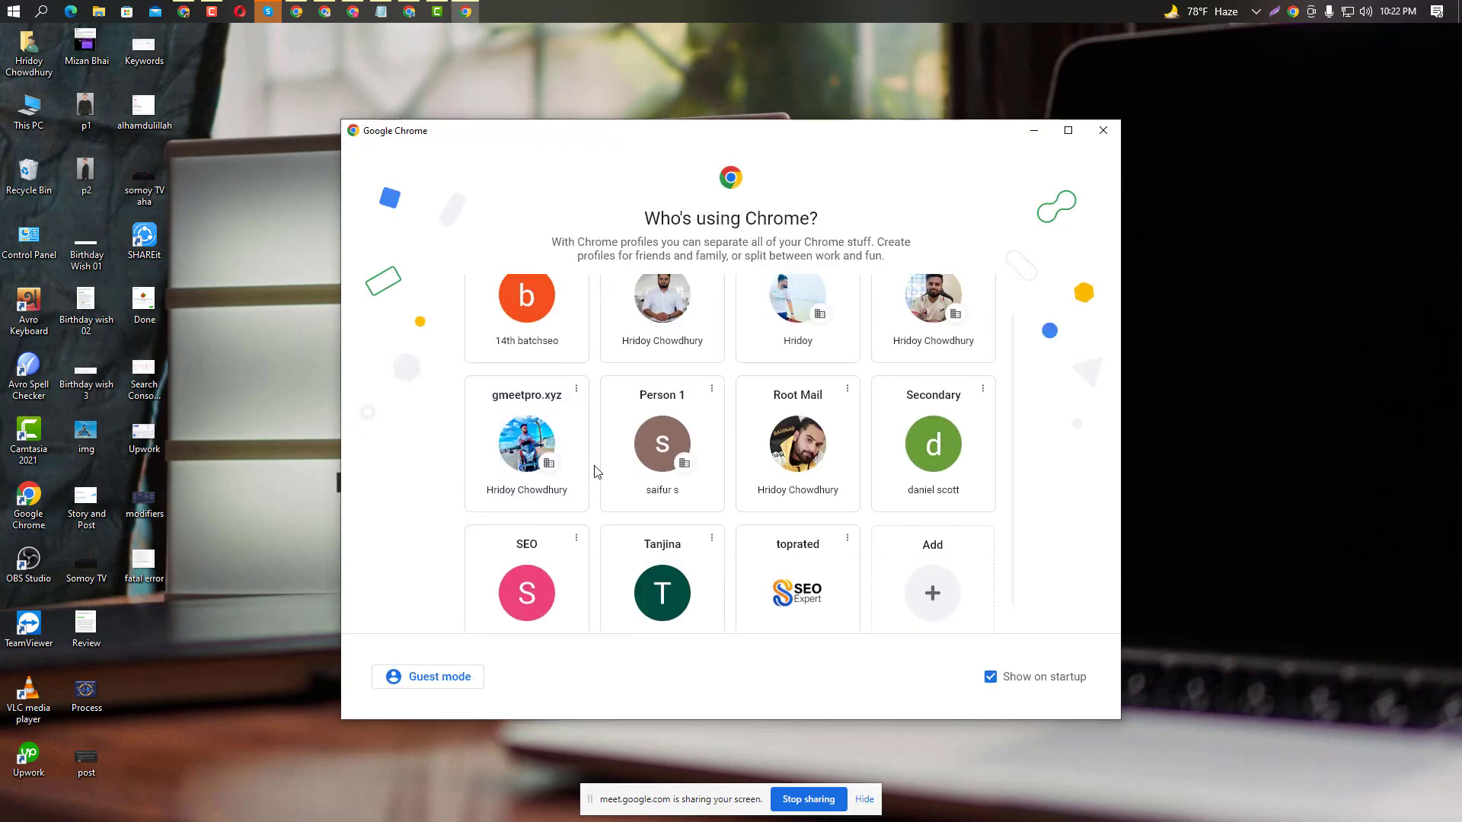
pyautogui.scroll(-2, 663, 476)
pyautogui.click(785, 457)
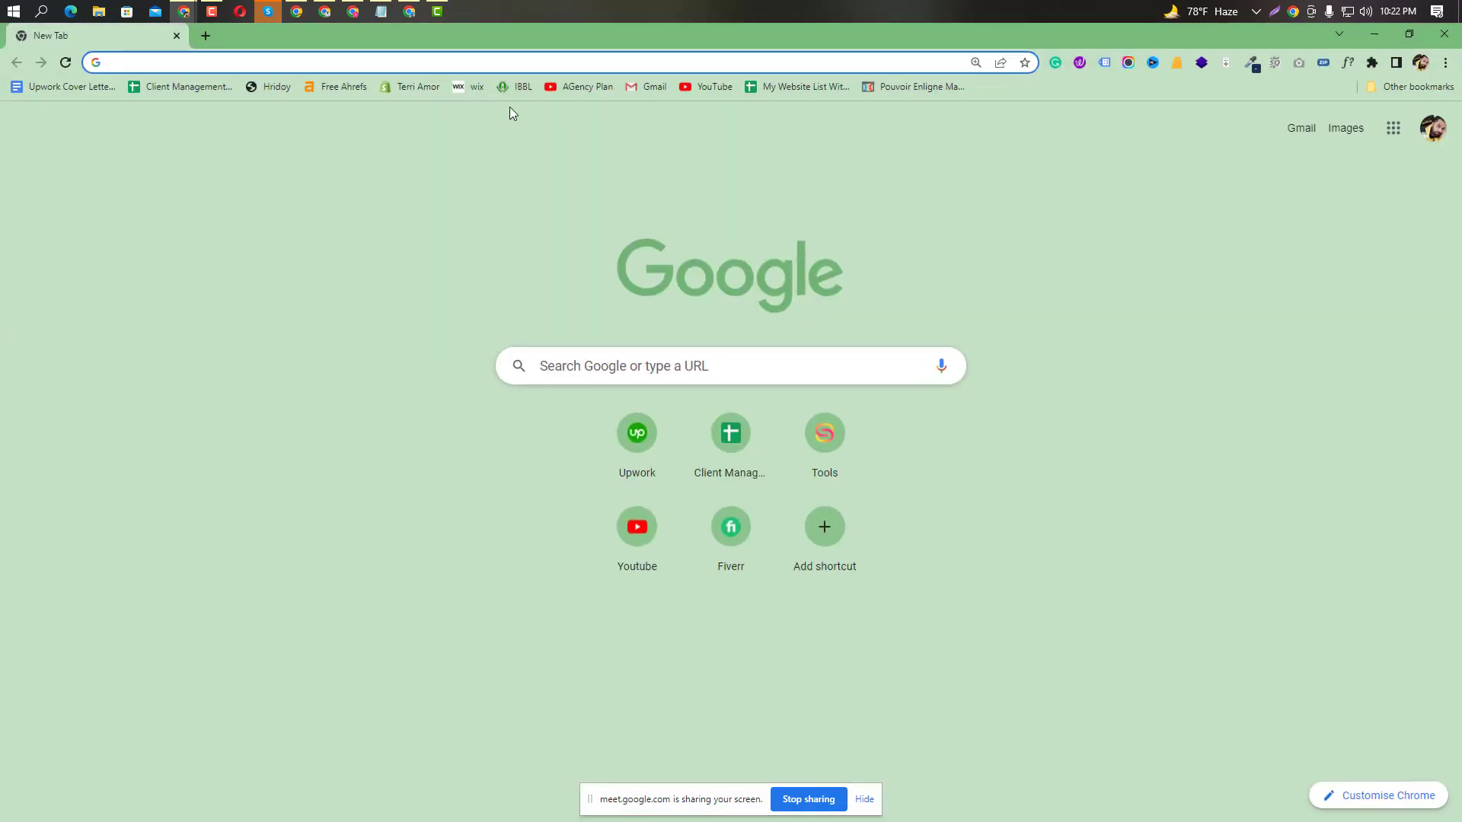
# Open the technohridoy.com WordPress login page and log in with the saved credentials.
pyautogui.click(496, 59)
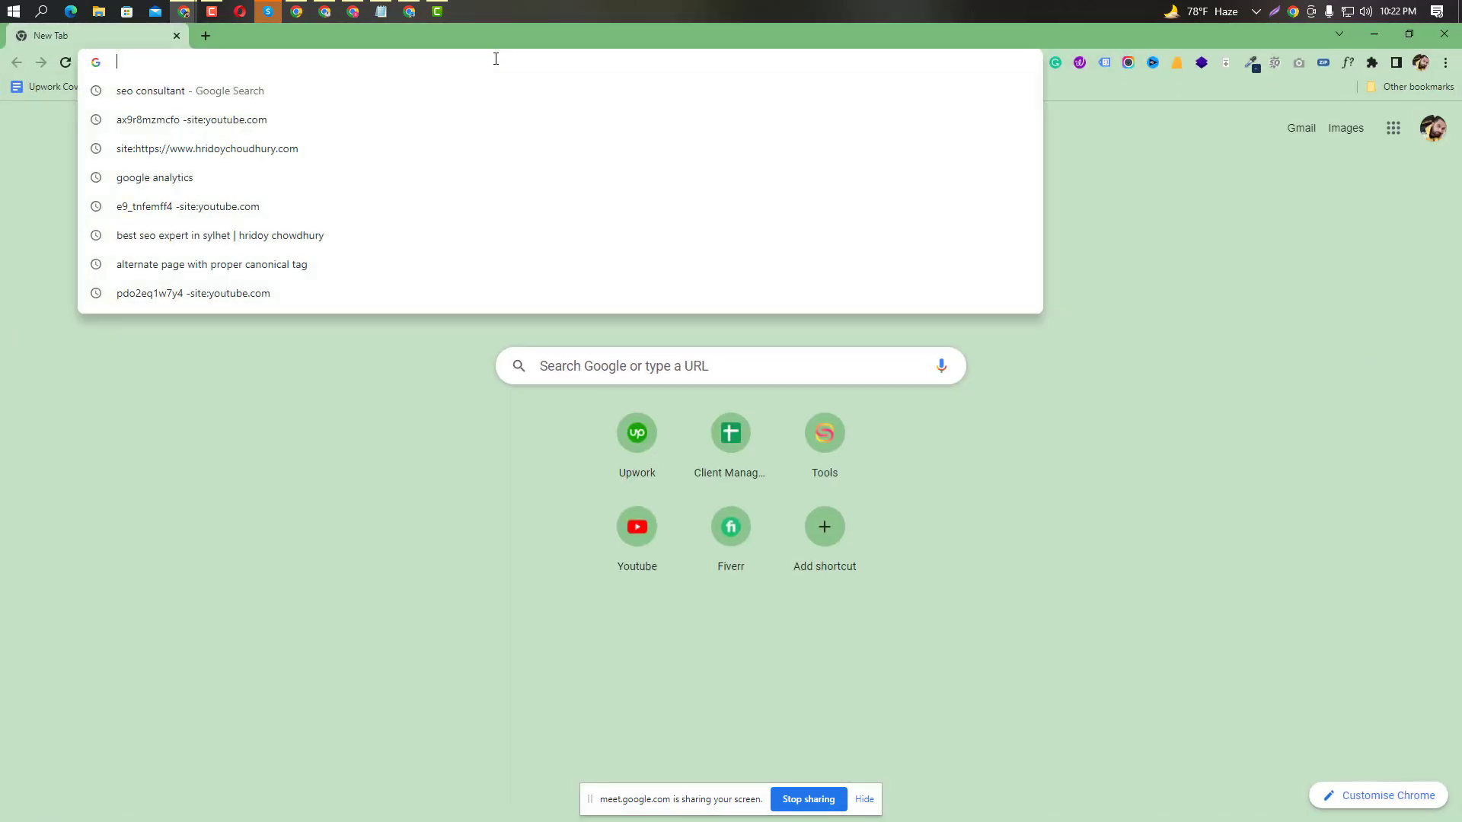
pyautogui.write('technohridoy.com/hridoy/')
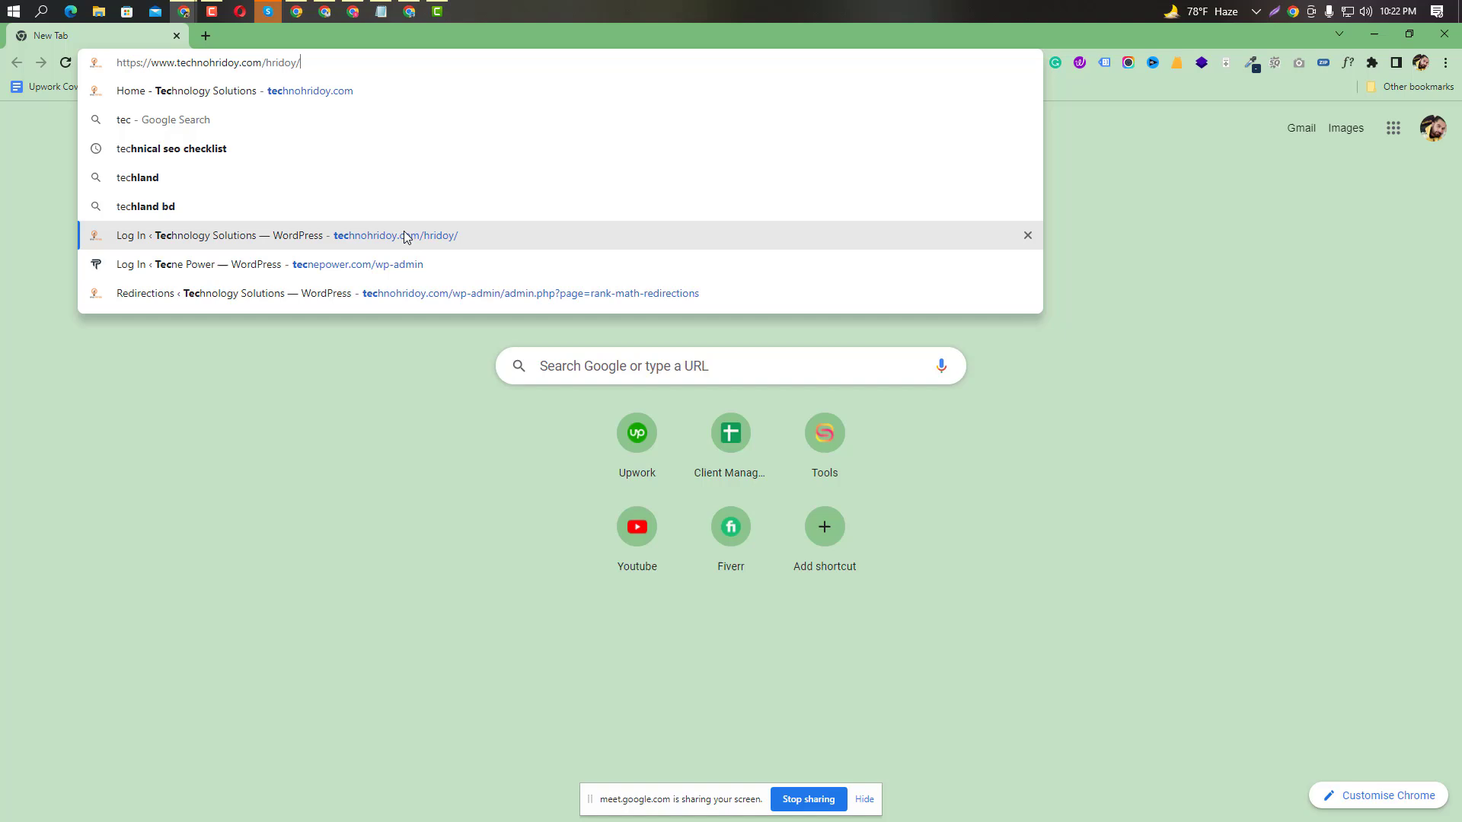
pyautogui.click(404, 236)
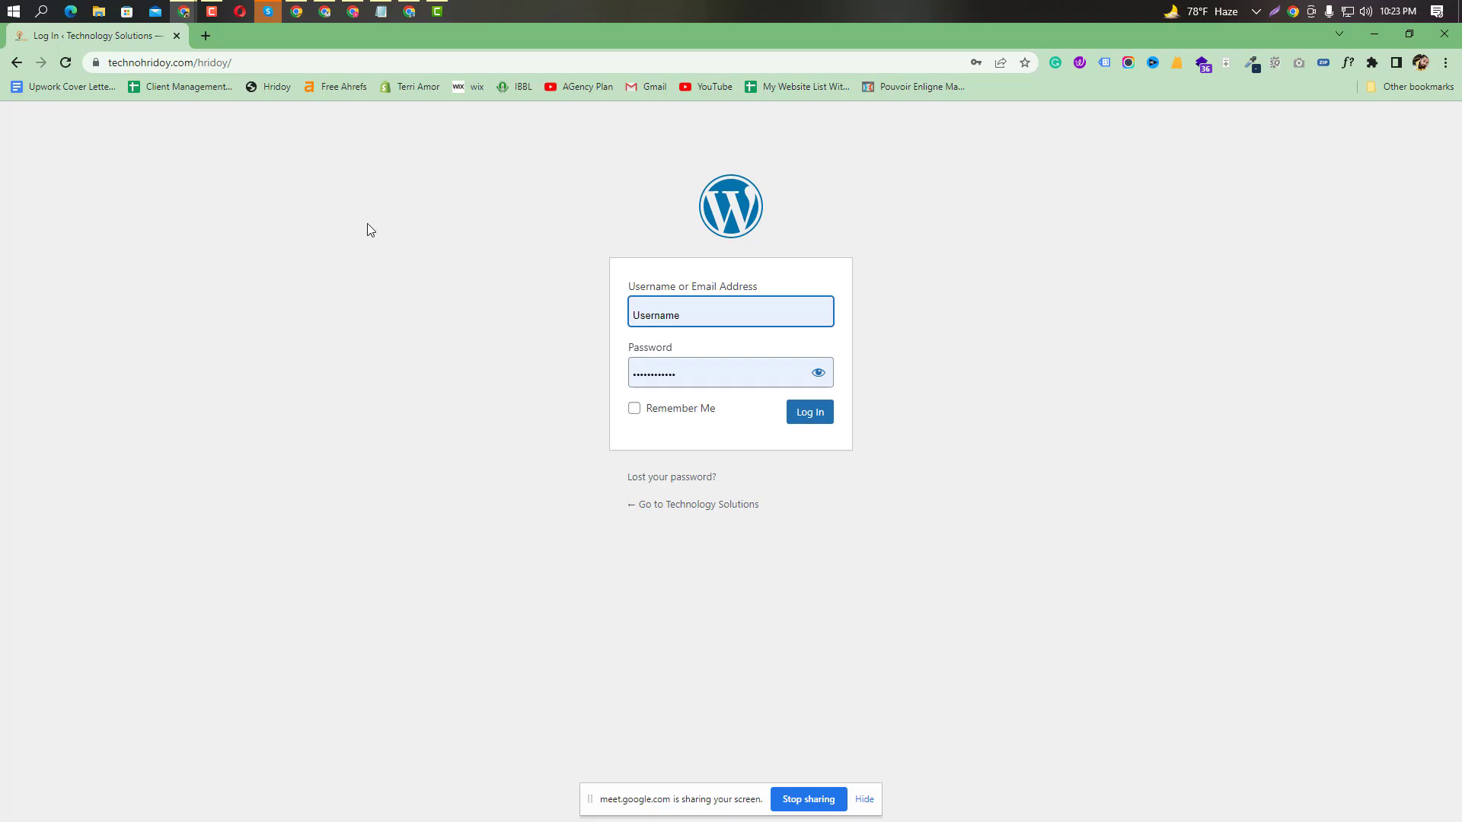
pyautogui.click(810, 414)
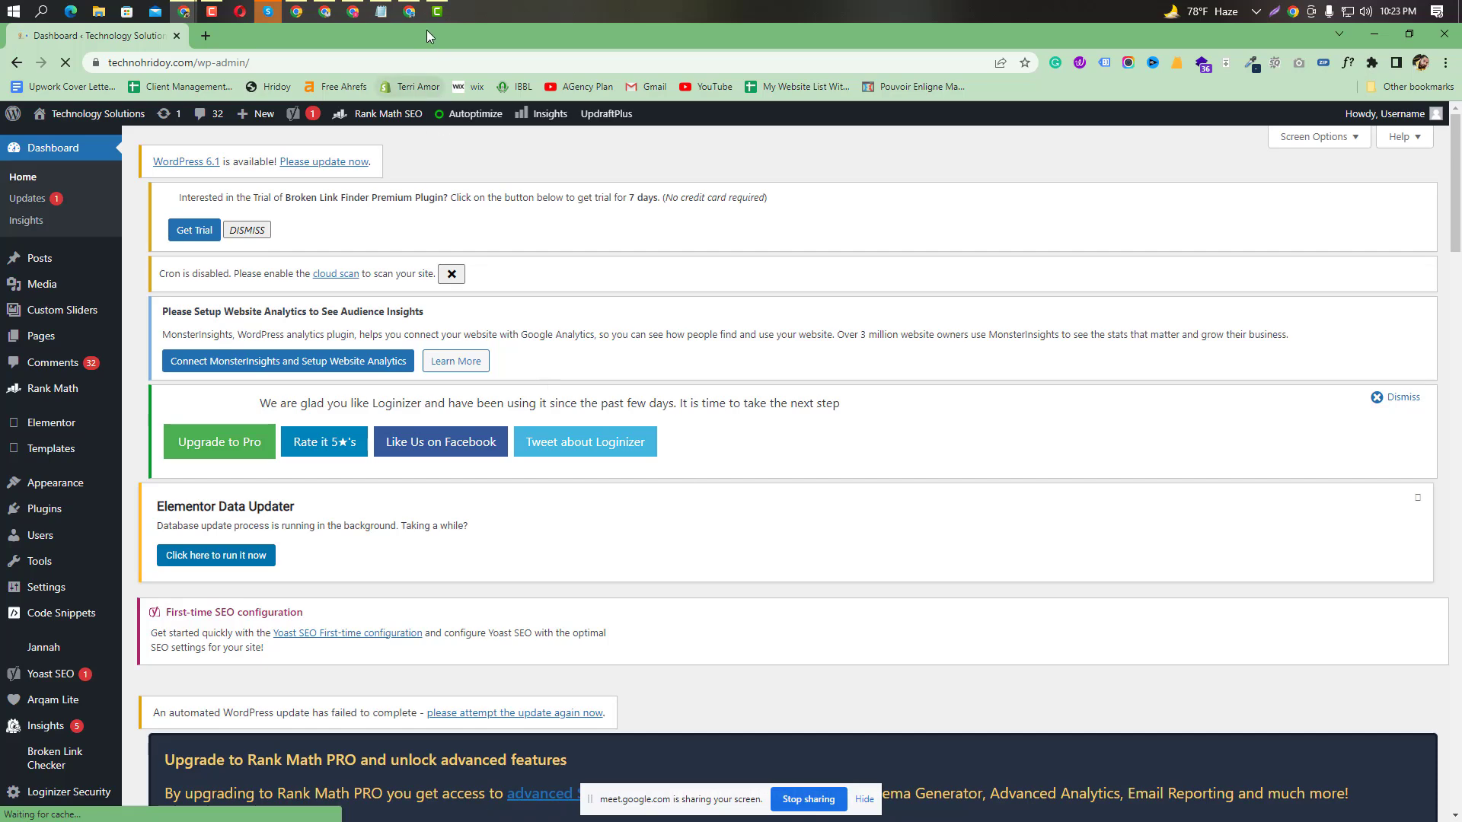
# Return to the Meet call and admit the participant asking to join.
pyautogui.moveTo(409, 12)
pyautogui.click(404, 79)
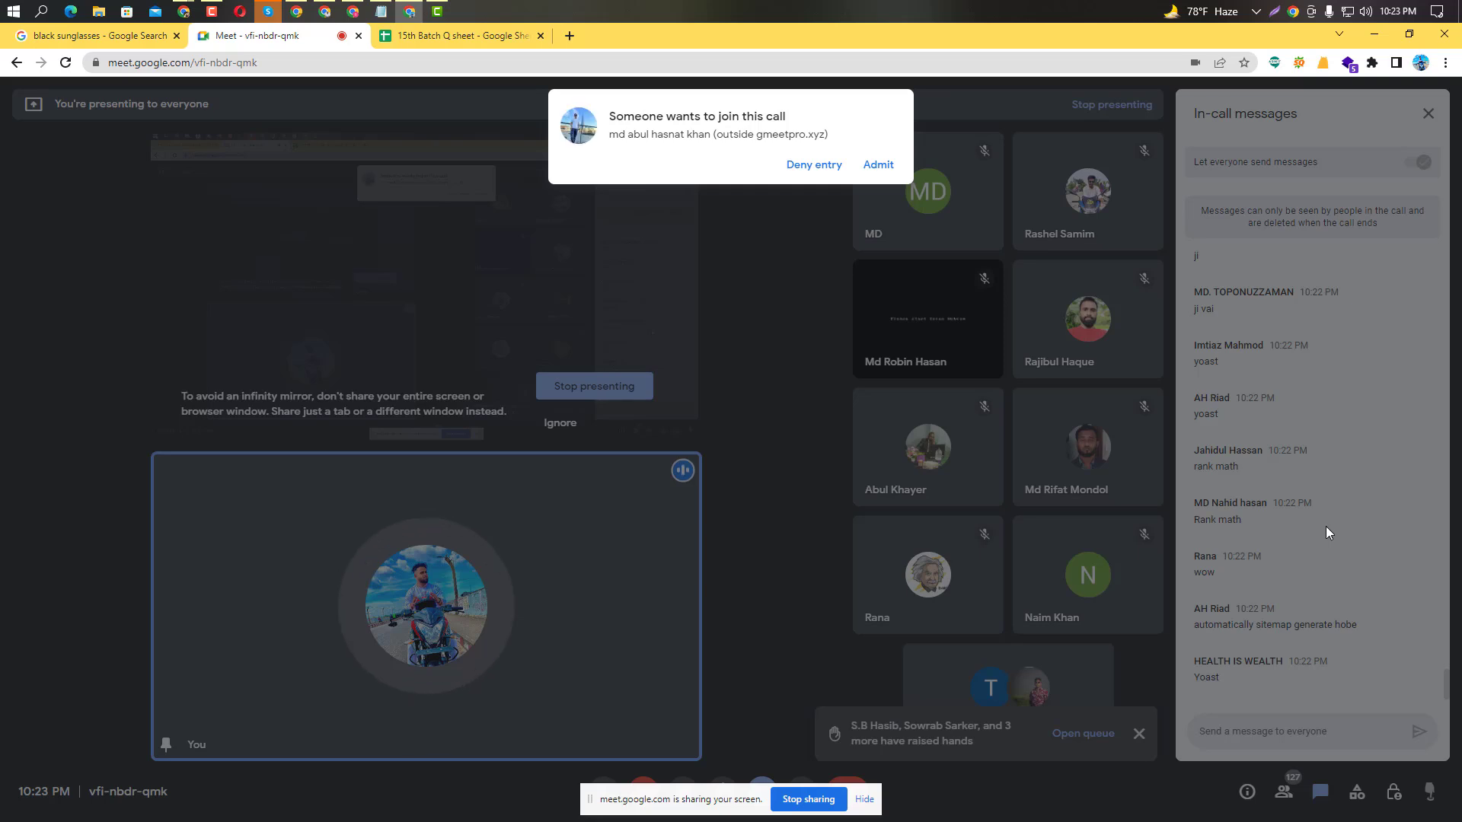
pyautogui.click(878, 165)
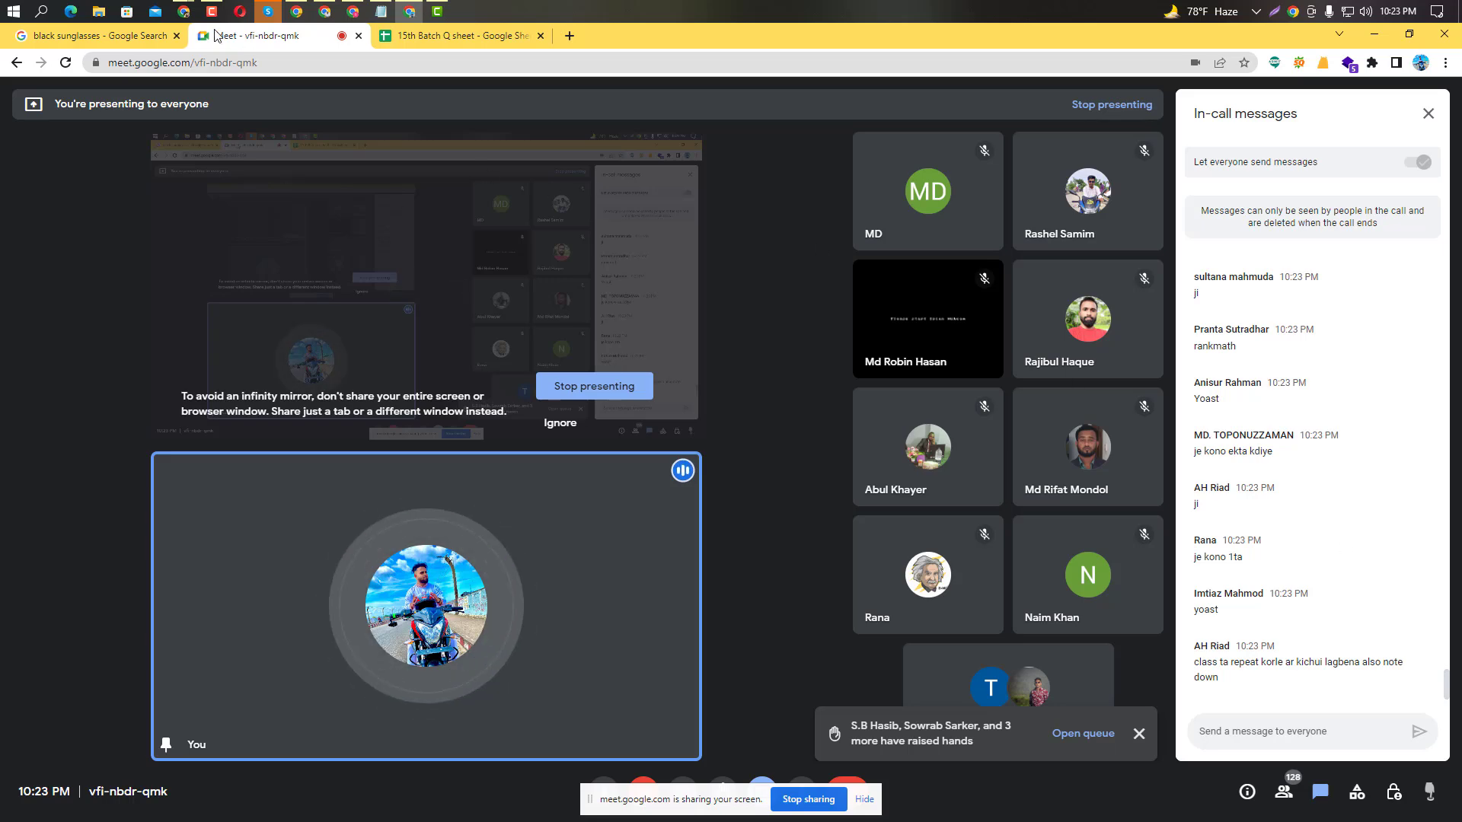
# Show the WordPress dashboard briefly, return to the Meet call and hide the screen-sharing notice.
pyautogui.moveTo(184, 12)
pyautogui.click(266, 96)
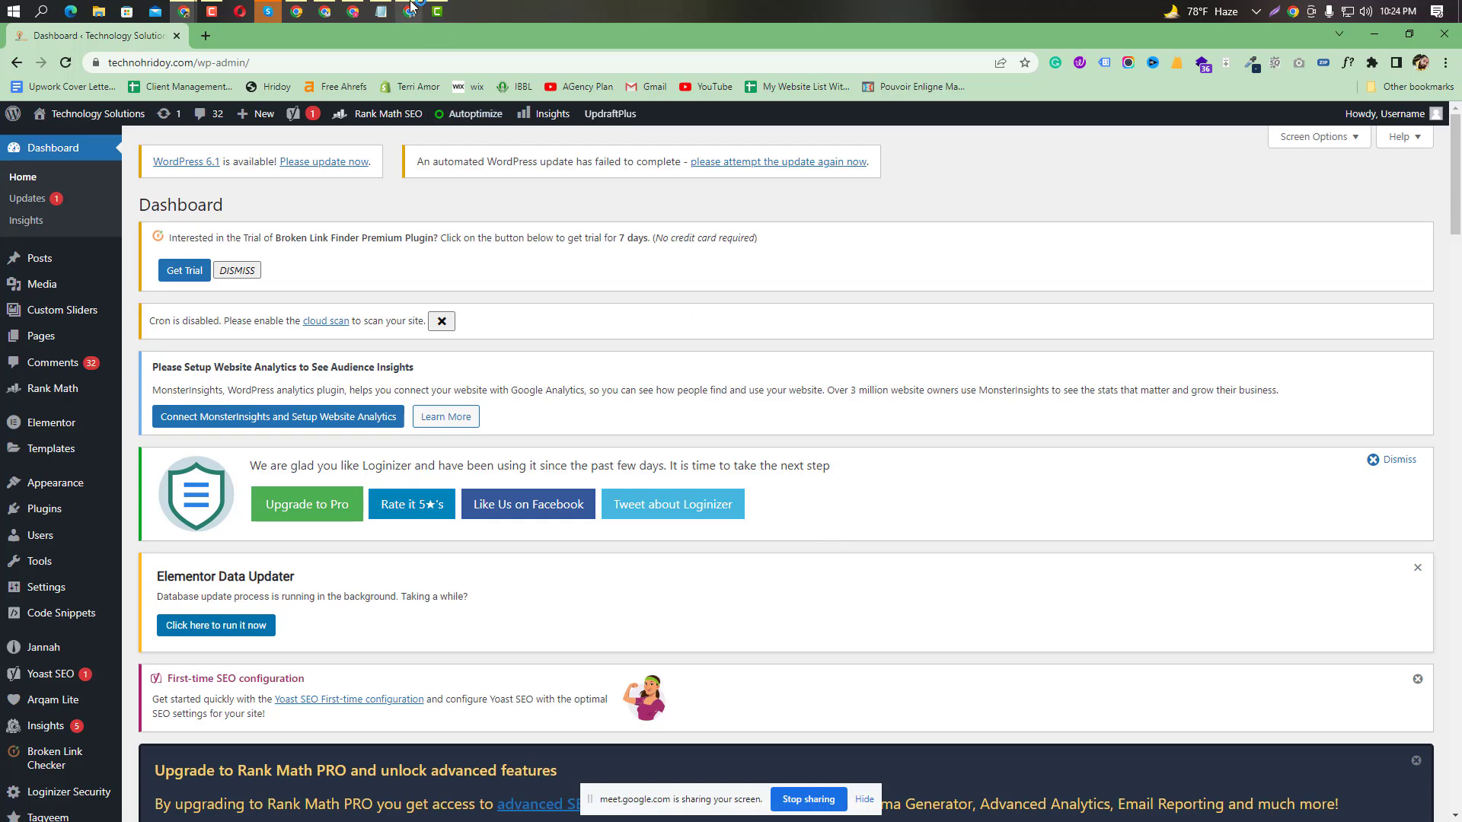
pyautogui.moveTo(410, 8)
pyautogui.click(409, 88)
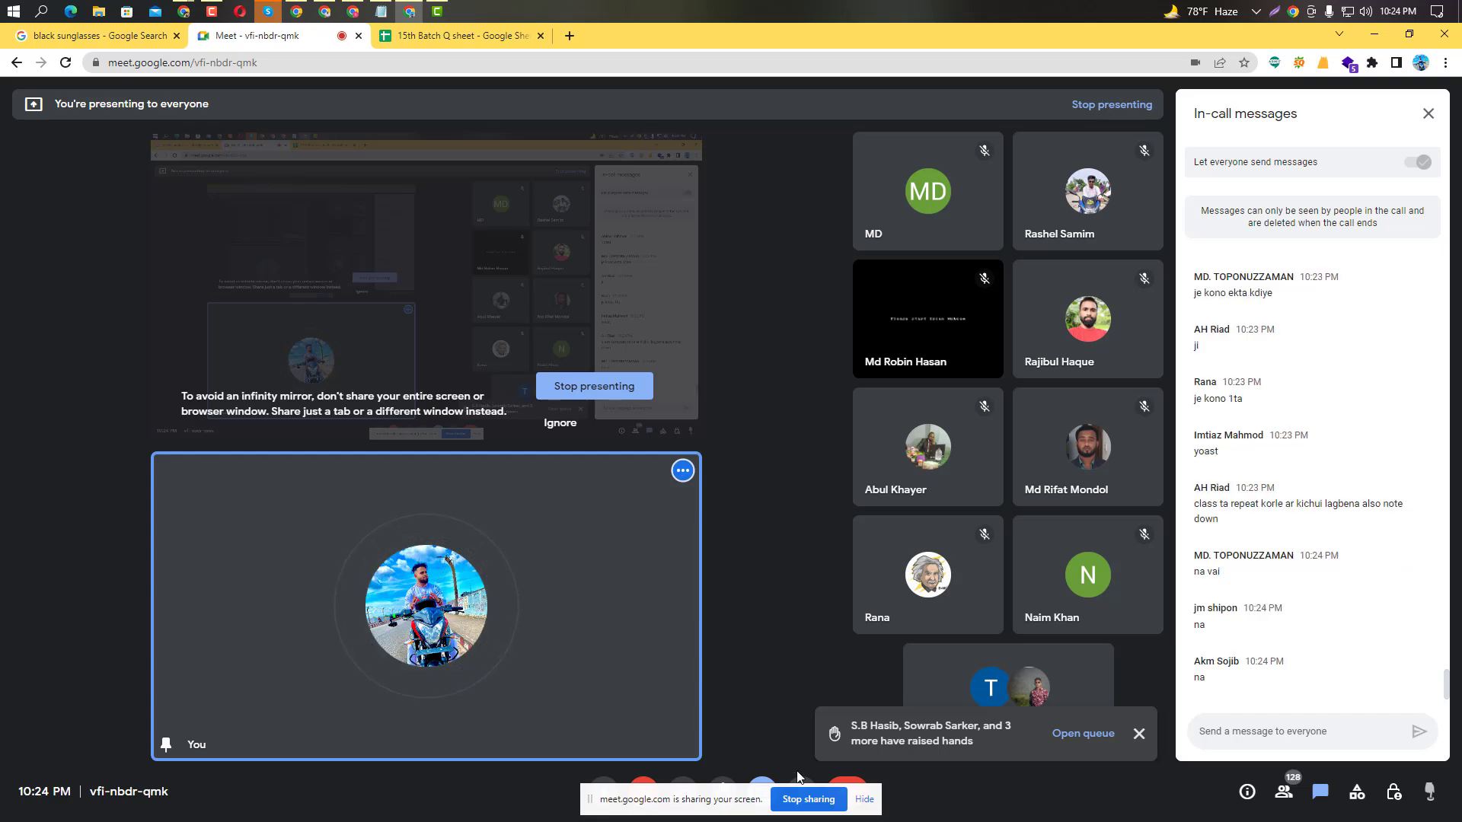
pyautogui.click(866, 807)
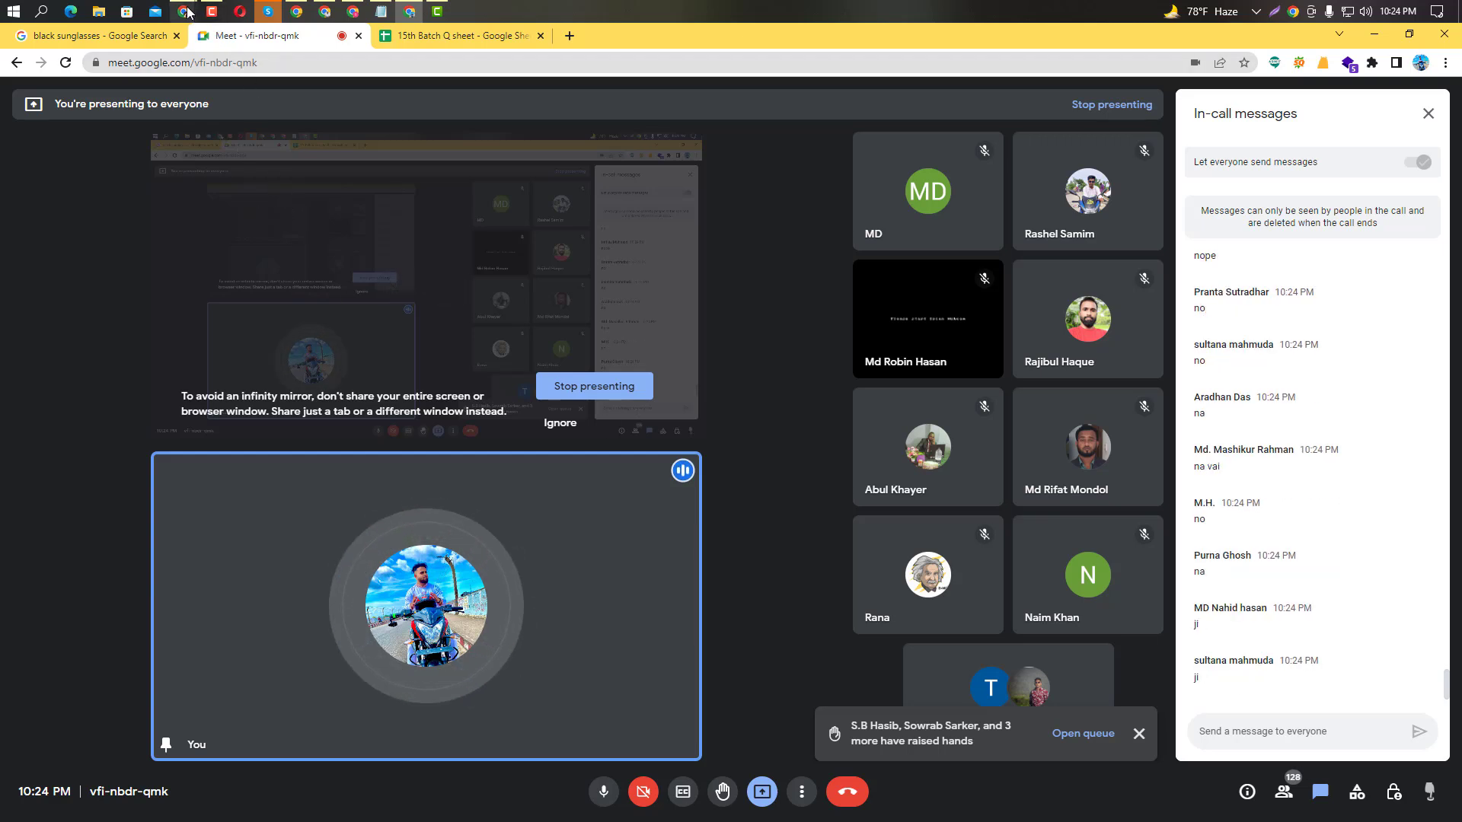
# Switch to the WordPress dashboard and open the General settings of Yoast SEO.
pyautogui.moveTo(185, 17)
pyautogui.click(267, 88)
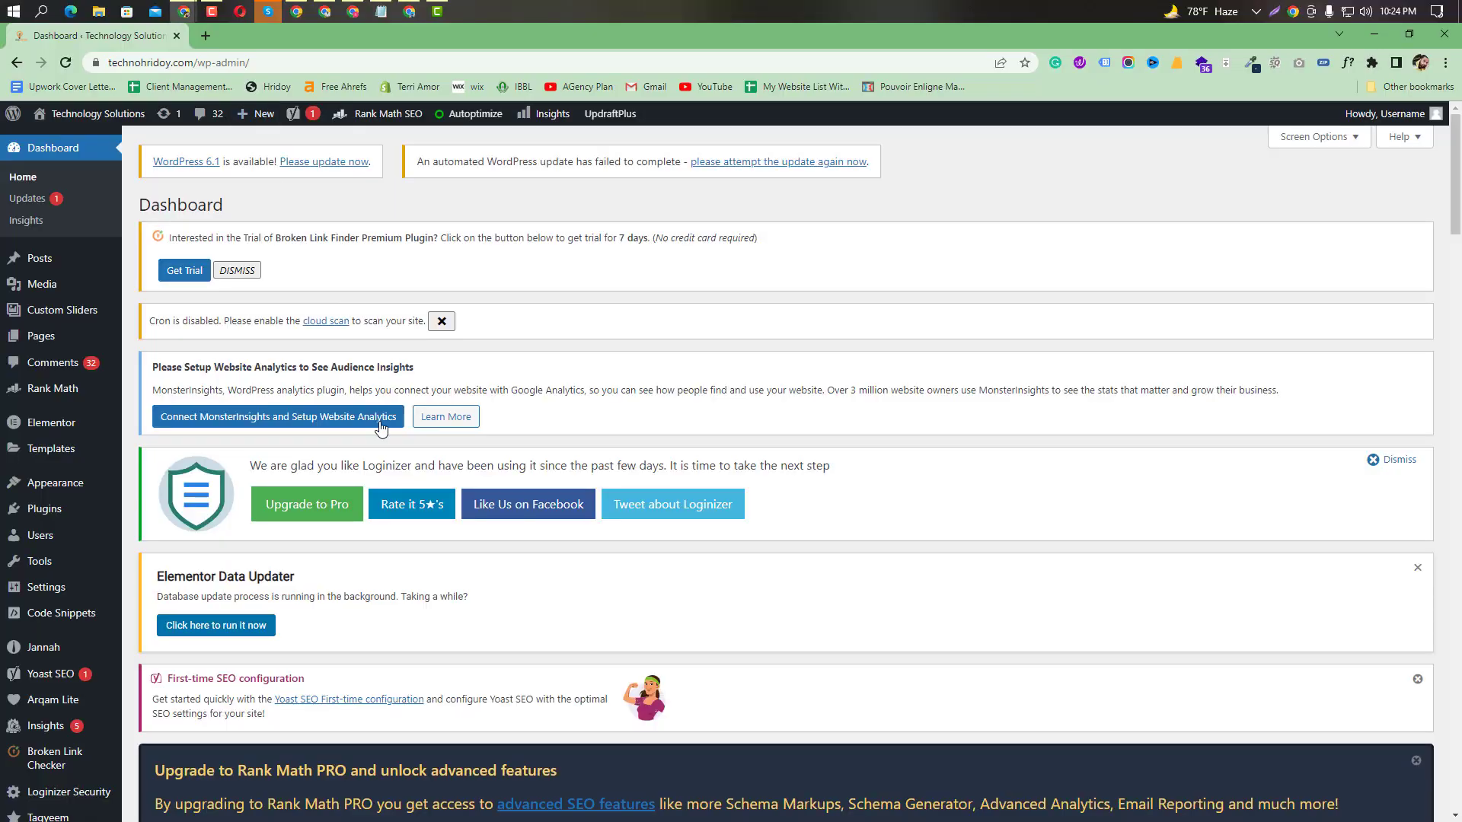
pyautogui.moveTo(294, 124)
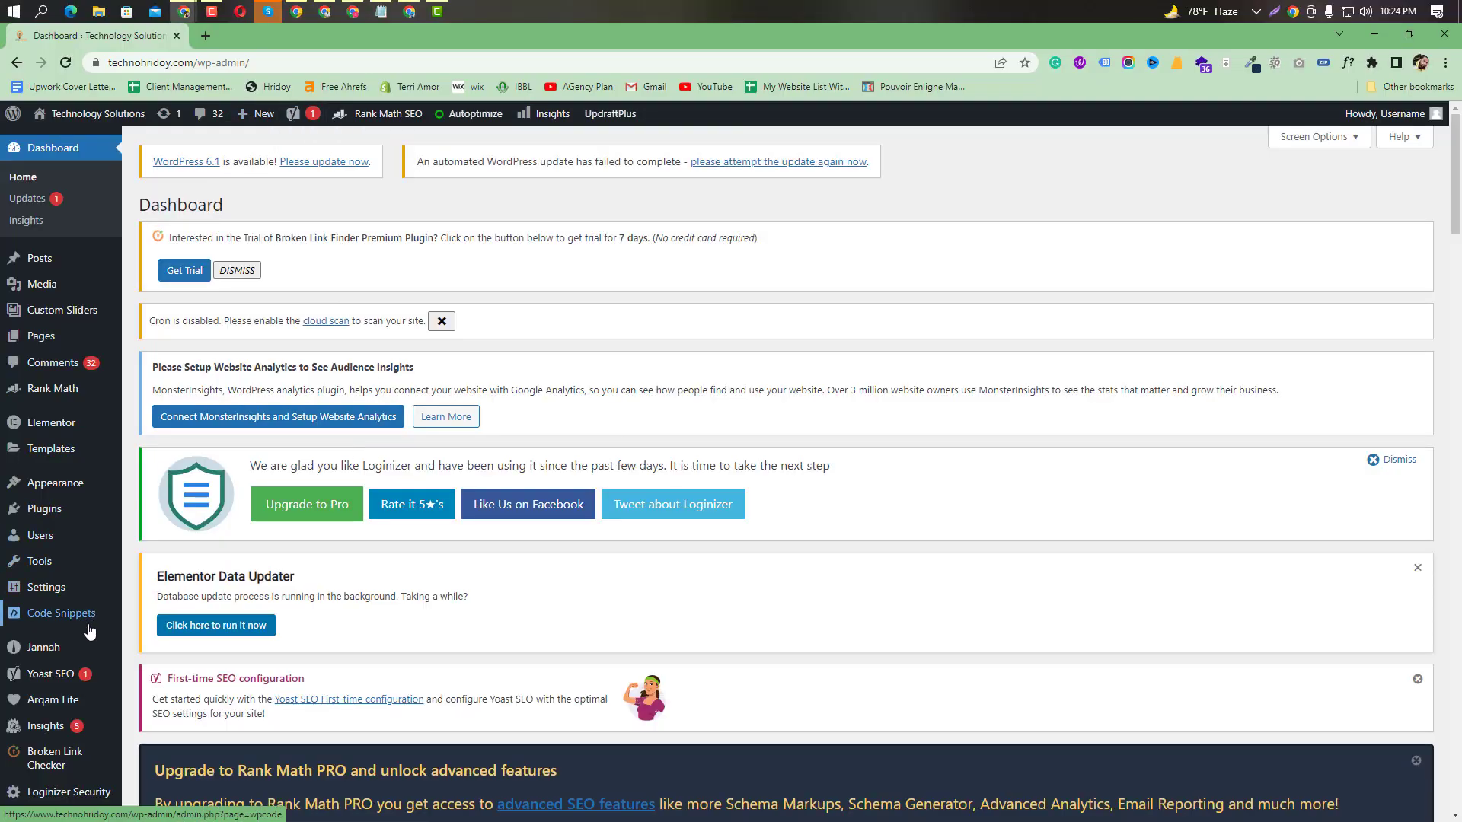
pyautogui.scroll(-3, 57, 643)
pyautogui.moveTo(53, 646)
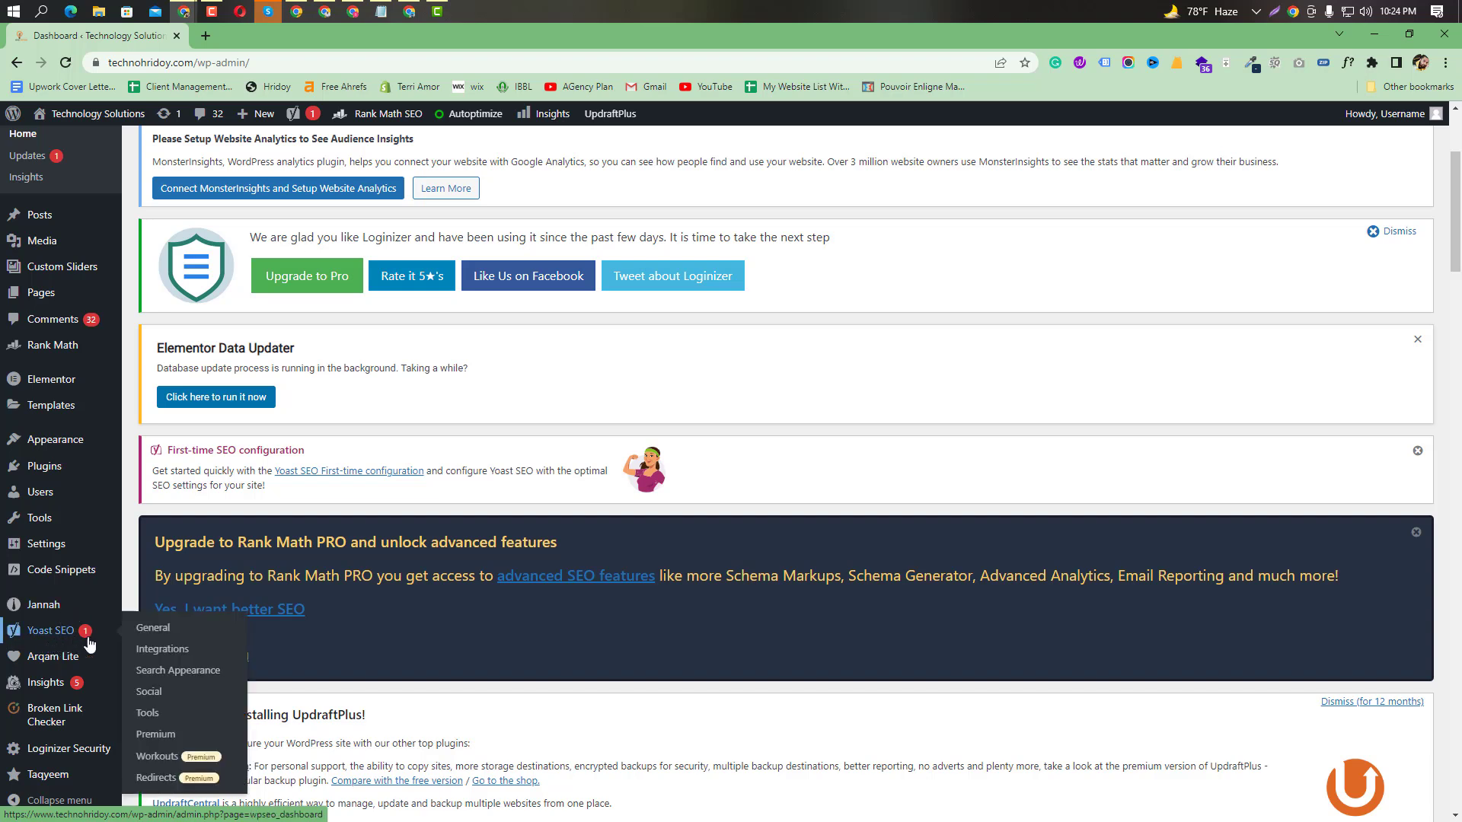
pyautogui.click(151, 633)
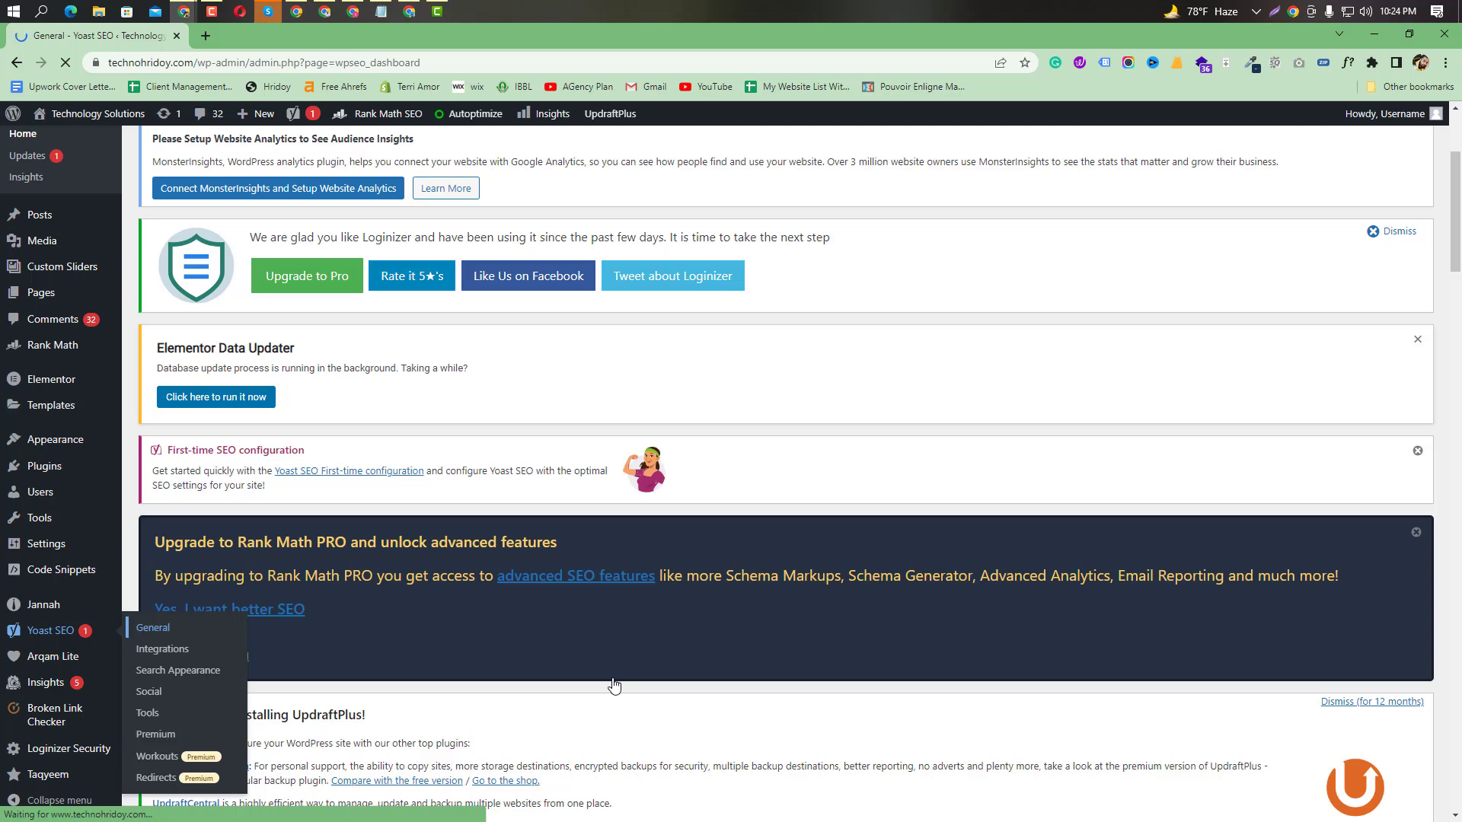
# Show the Yoast SEO features list down to the XML sitemaps setting.
pyautogui.scroll(-9, 613, 685)
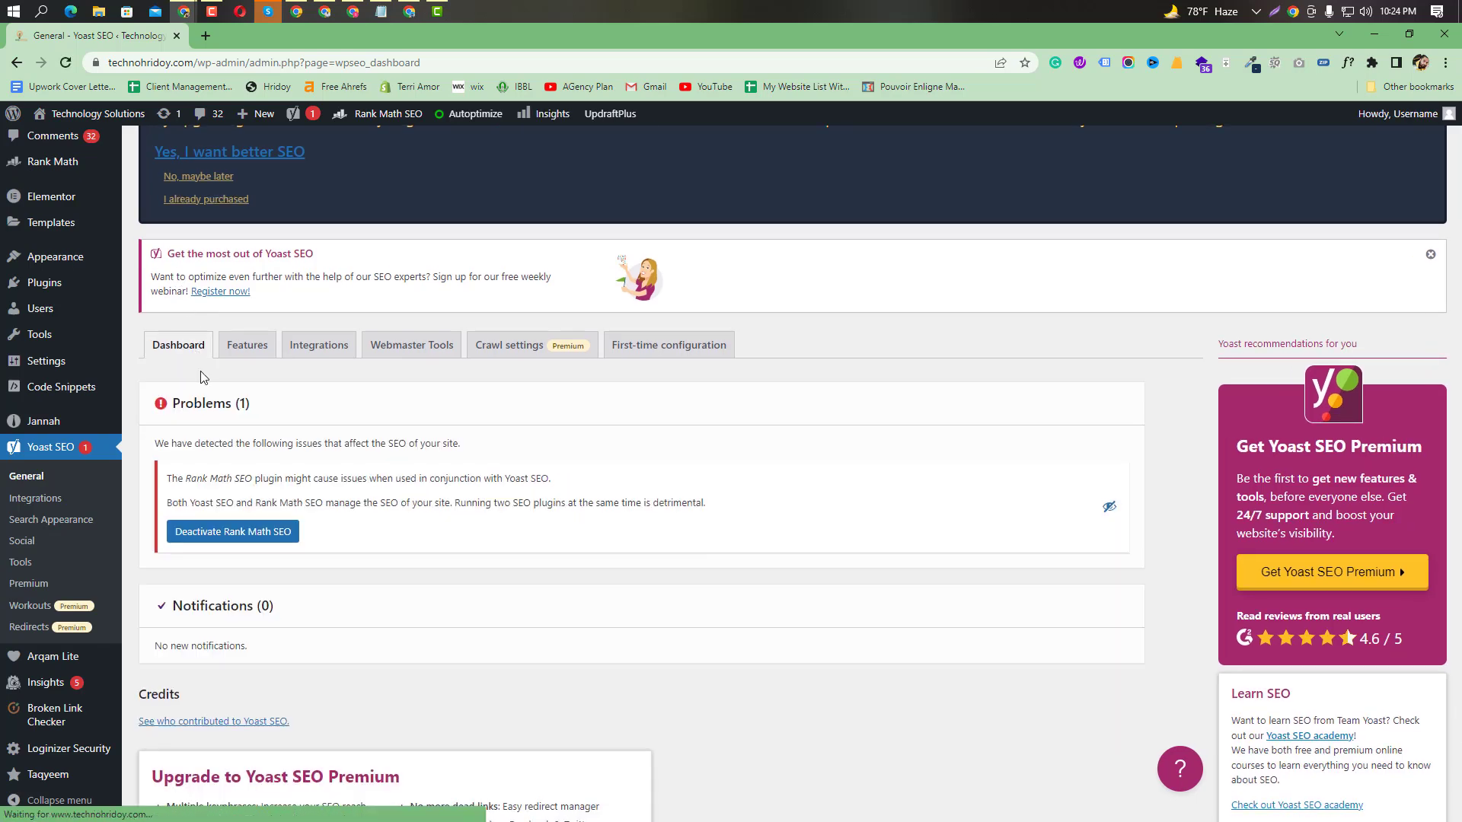
pyautogui.scroll(-2, 485, 620)
pyautogui.scroll(2, 489, 620)
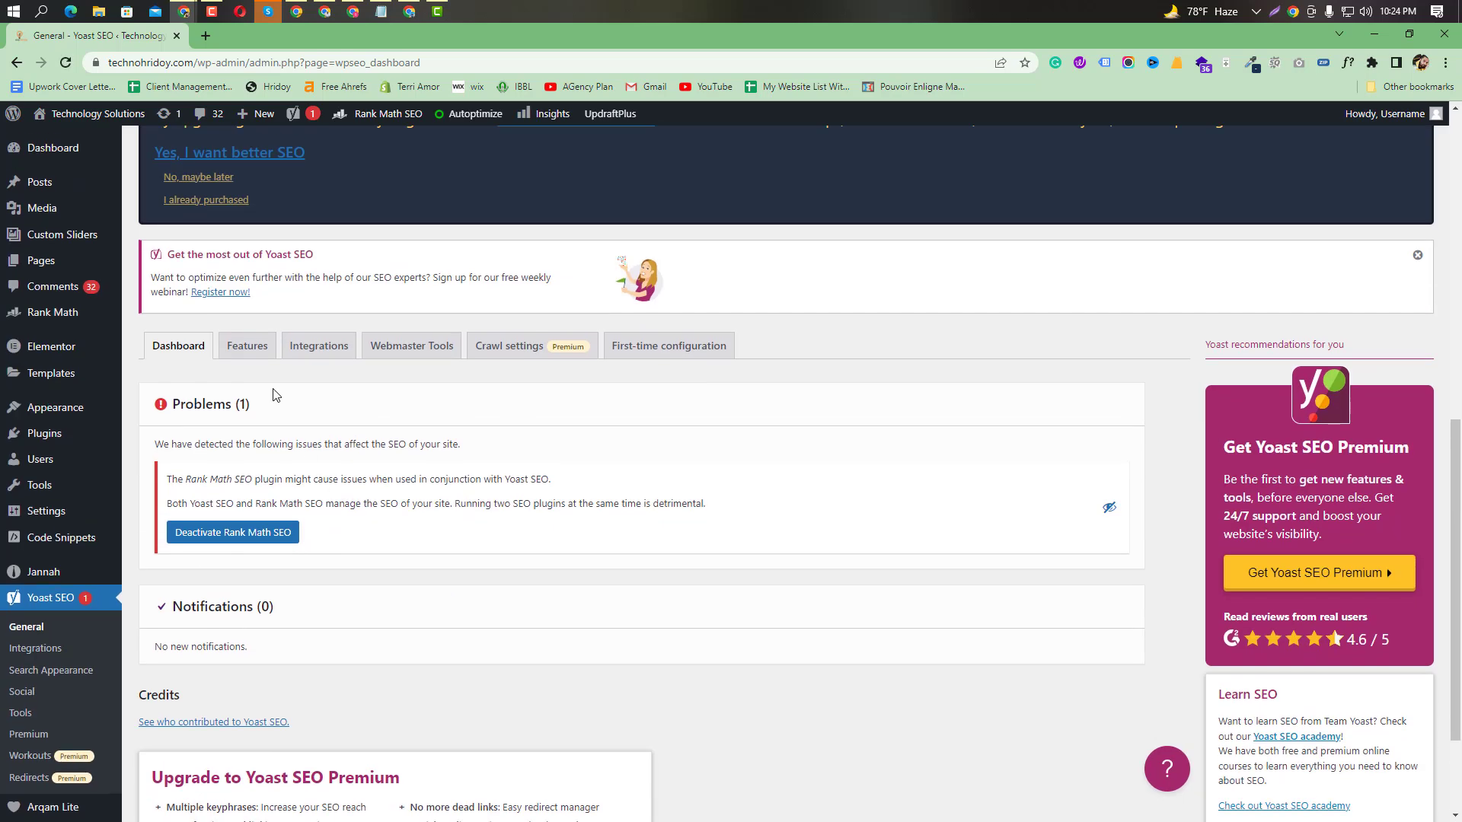
pyautogui.click(249, 355)
pyautogui.scroll(-4, 598, 529)
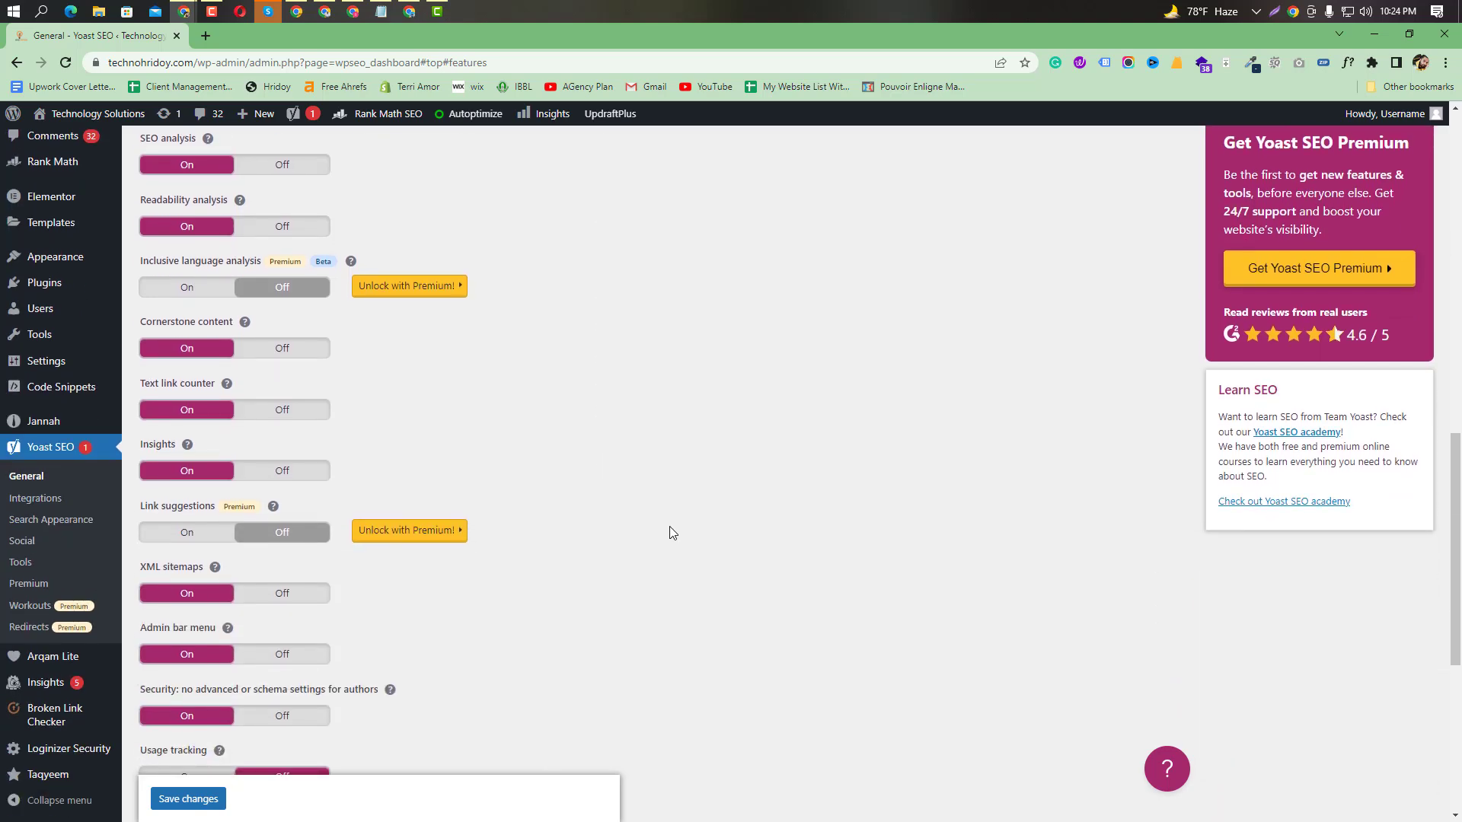
# Capture the features page for annotation and draw red boxes around the XML sitemaps setting and its On option.
pyautogui.press('Print')
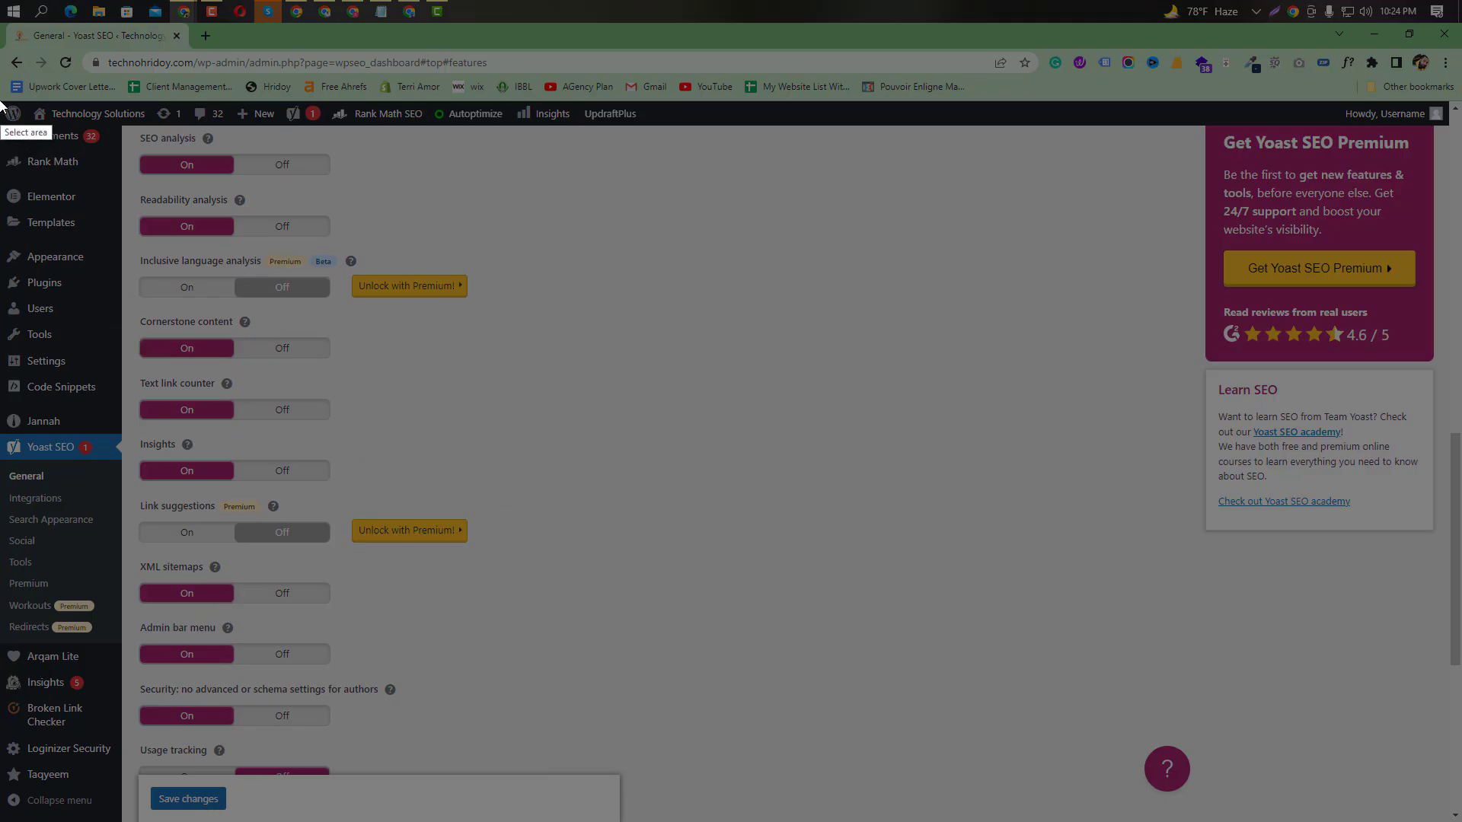
pyautogui.moveTo(0, 100); pyautogui.dragTo(1456, 819)
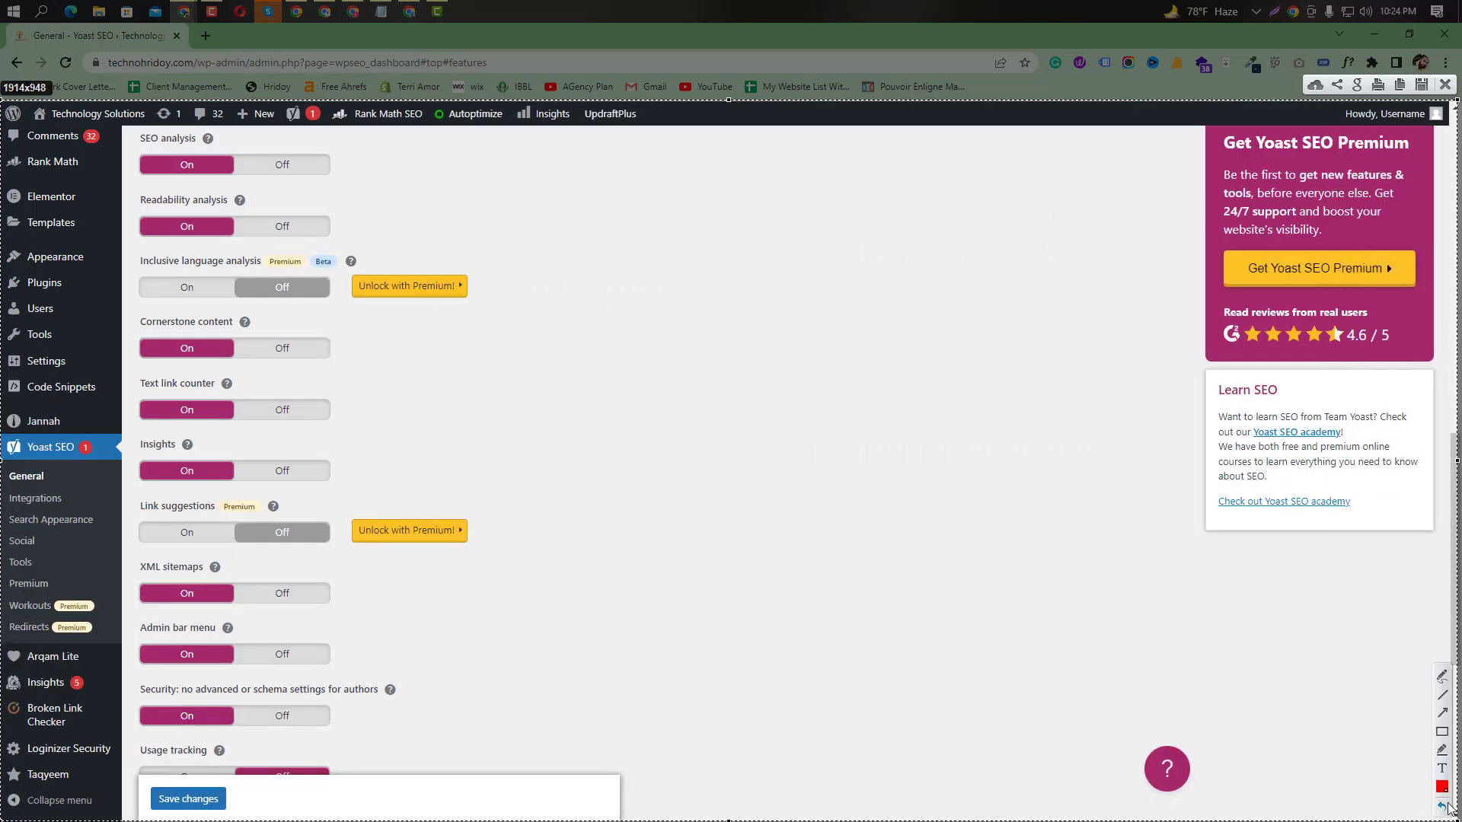
pyautogui.click(1442, 731)
pyautogui.moveTo(120, 554)
pyautogui.mouseDown()
pyautogui.moveTo(365, 614)
pyautogui.moveTo(457, 620)
pyautogui.mouseUp()
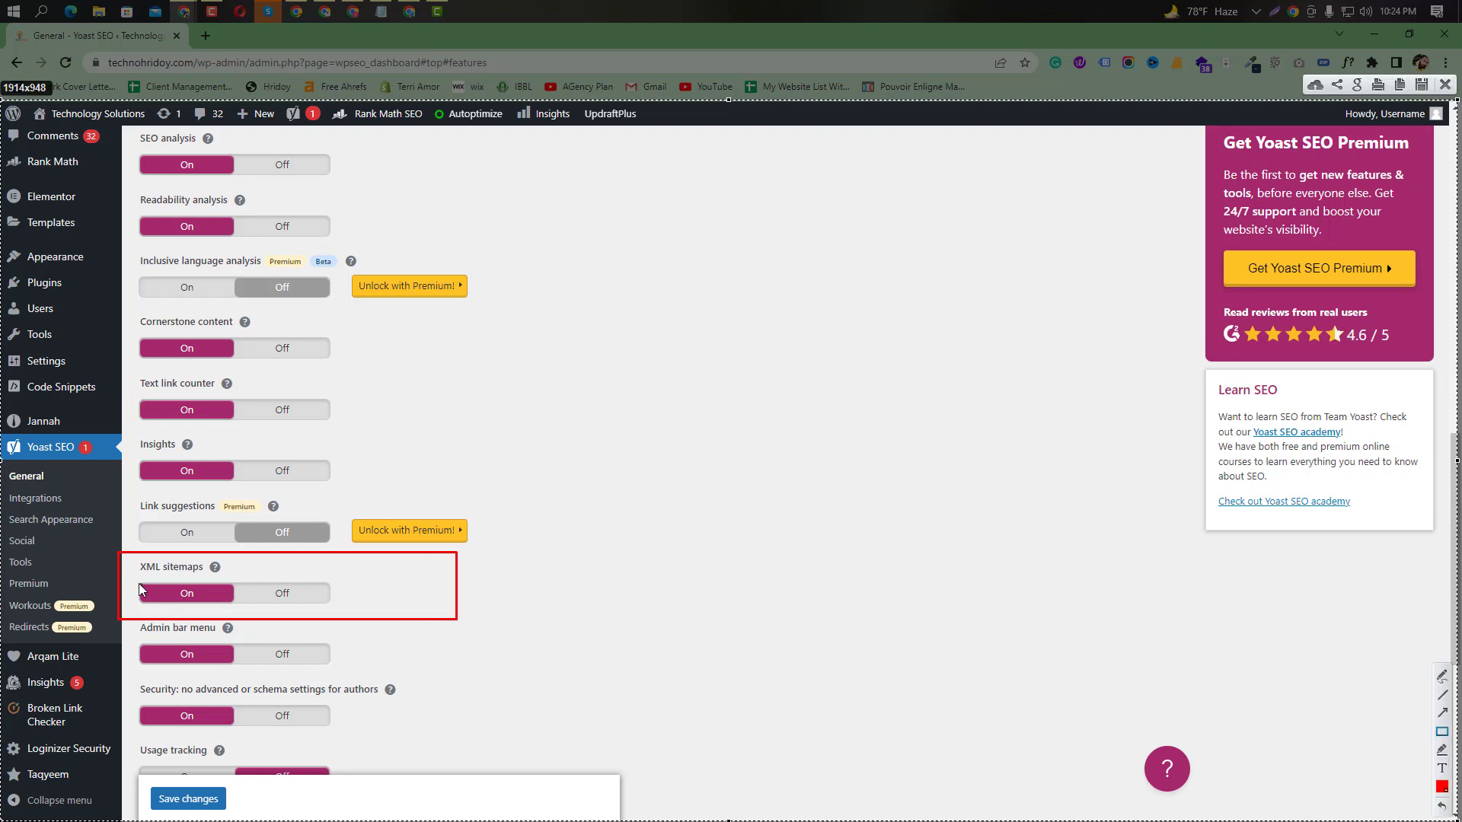
pyautogui.moveTo(132, 578); pyautogui.dragTo(246, 613)
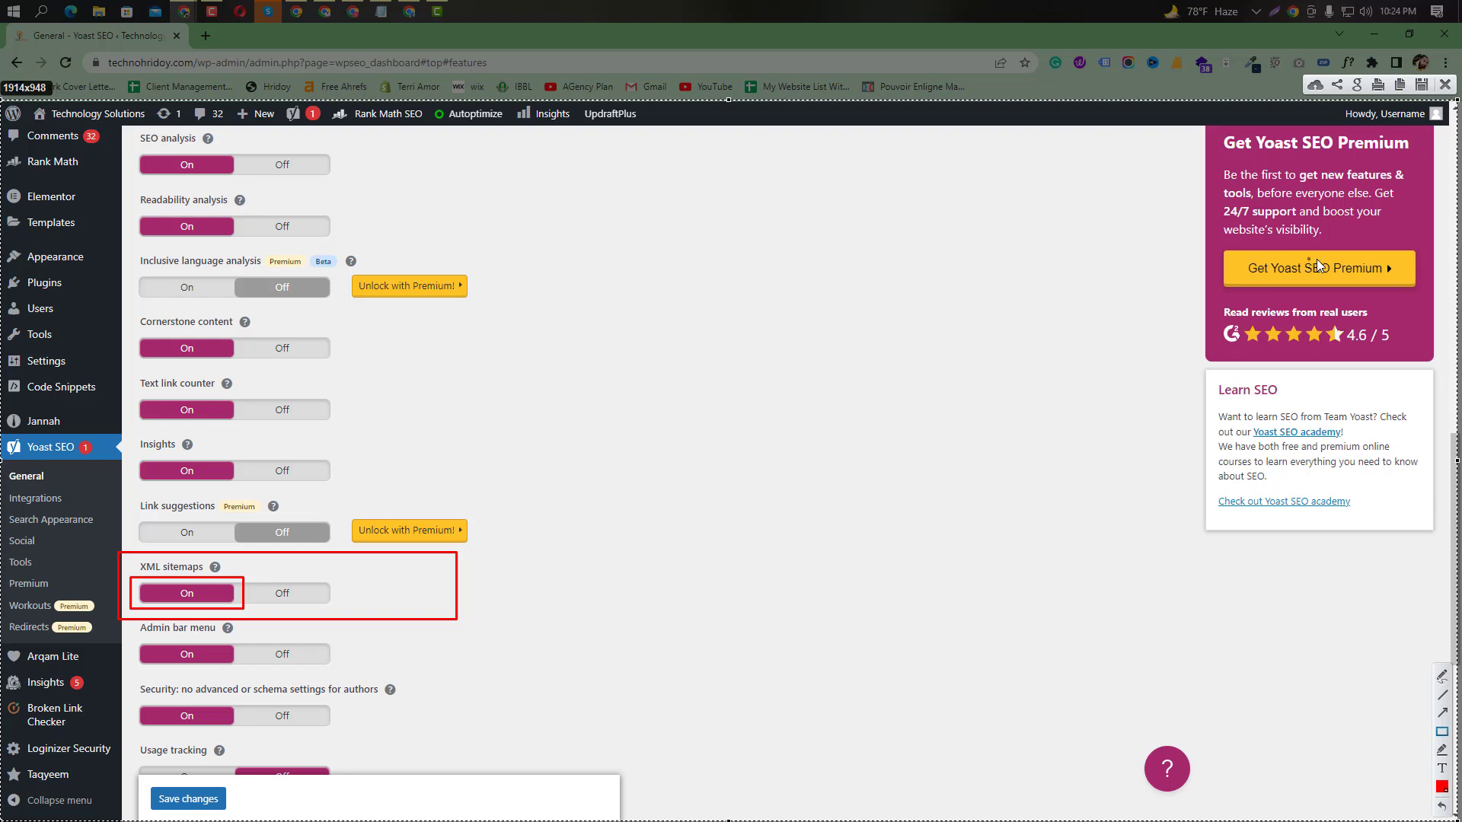
# Handwrite "on/off" in red beside the boxed XML sitemaps setting, and close the screenshot overlay.
pyautogui.click(1443, 678)
pyautogui.moveTo(468, 558)
pyautogui.mouseDown()
pyautogui.moveTo(474, 571)
pyautogui.moveTo(484, 555)
pyautogui.moveTo(503, 564)
pyautogui.moveTo(497, 545)
pyautogui.moveTo(528, 528)
pyautogui.moveTo(543, 544)
pyautogui.moveTo(567, 519)
pyautogui.moveTo(580, 537)
pyautogui.mouseUp()
pyautogui.click(579, 518)
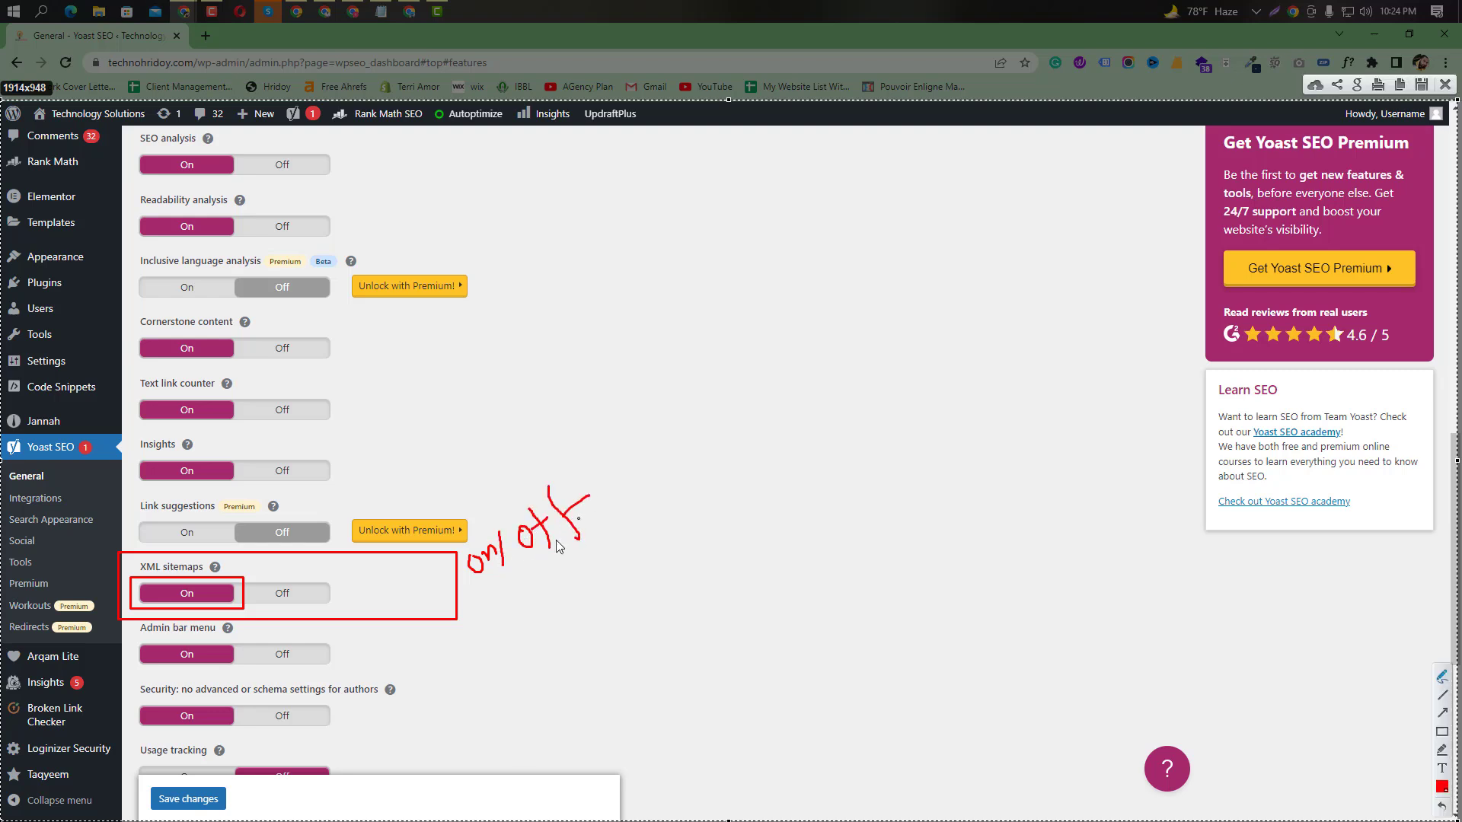
pyautogui.press('Escape')
pyautogui.click(292, 606)
pyautogui.click(1445, 84)
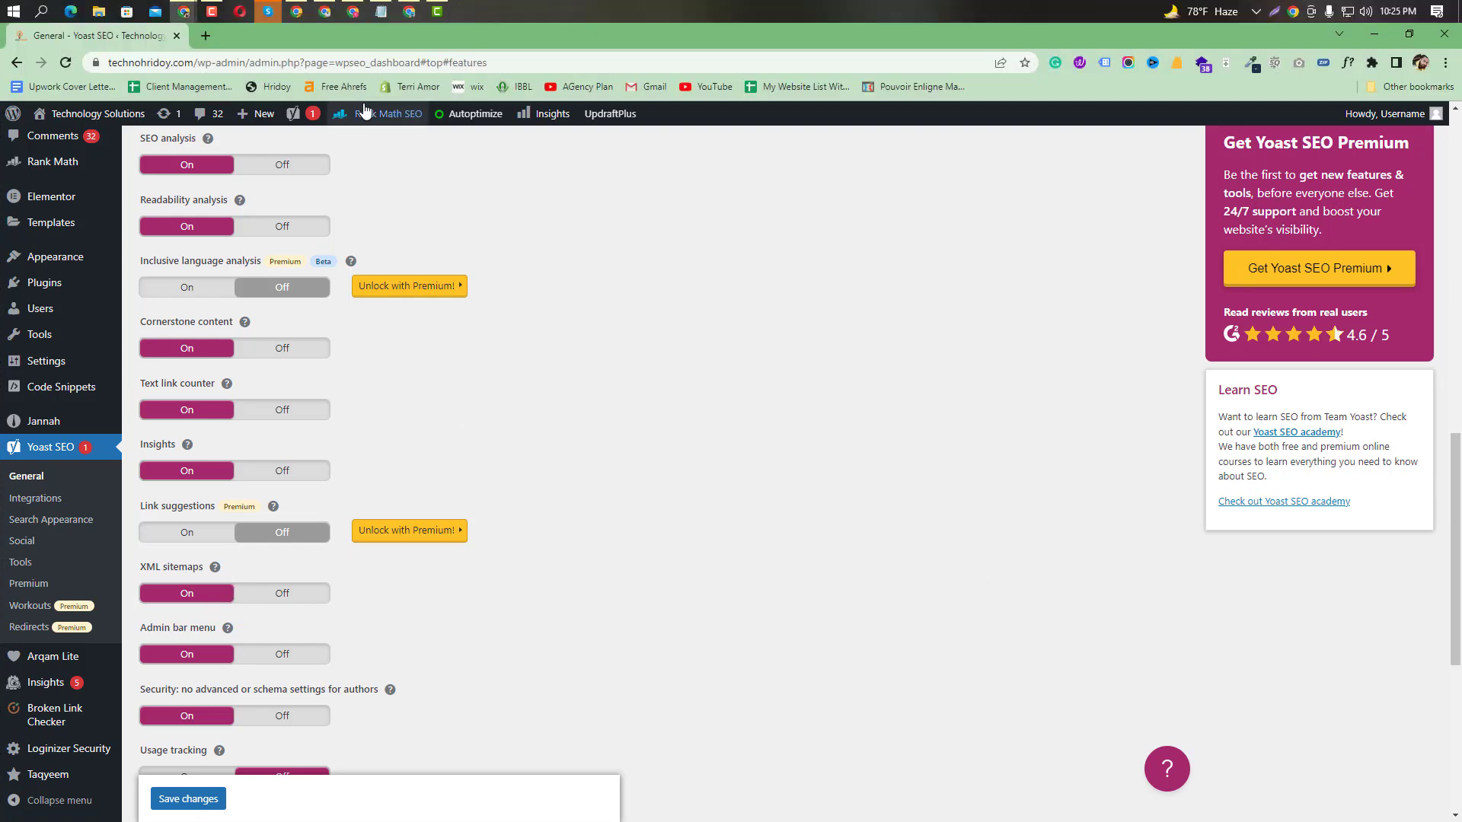
# Go back to the Meet call and let the waiting participant in.
pyautogui.moveTo(409, 11)
pyautogui.click(406, 80)
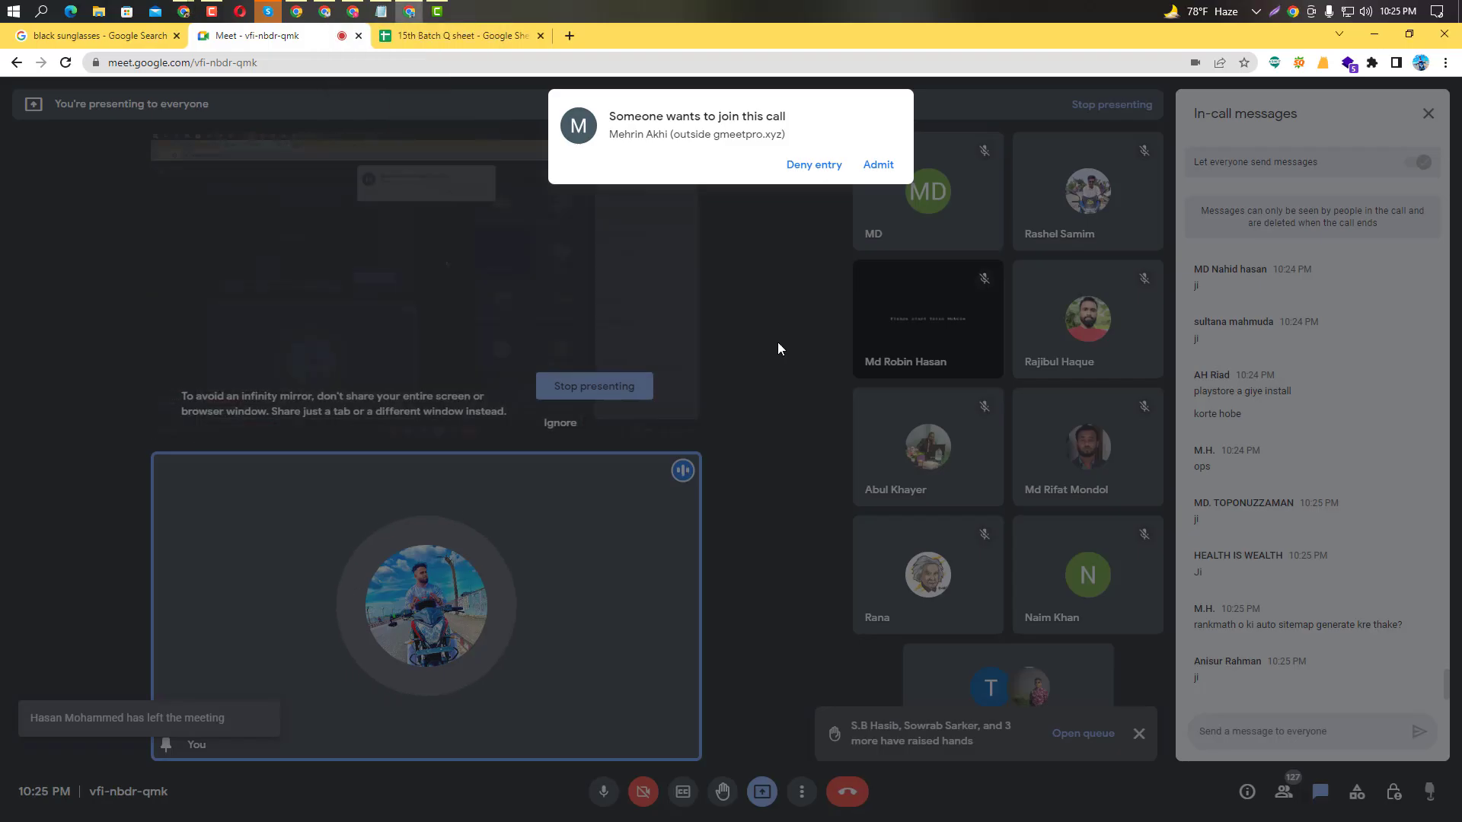
pyautogui.click(881, 70)
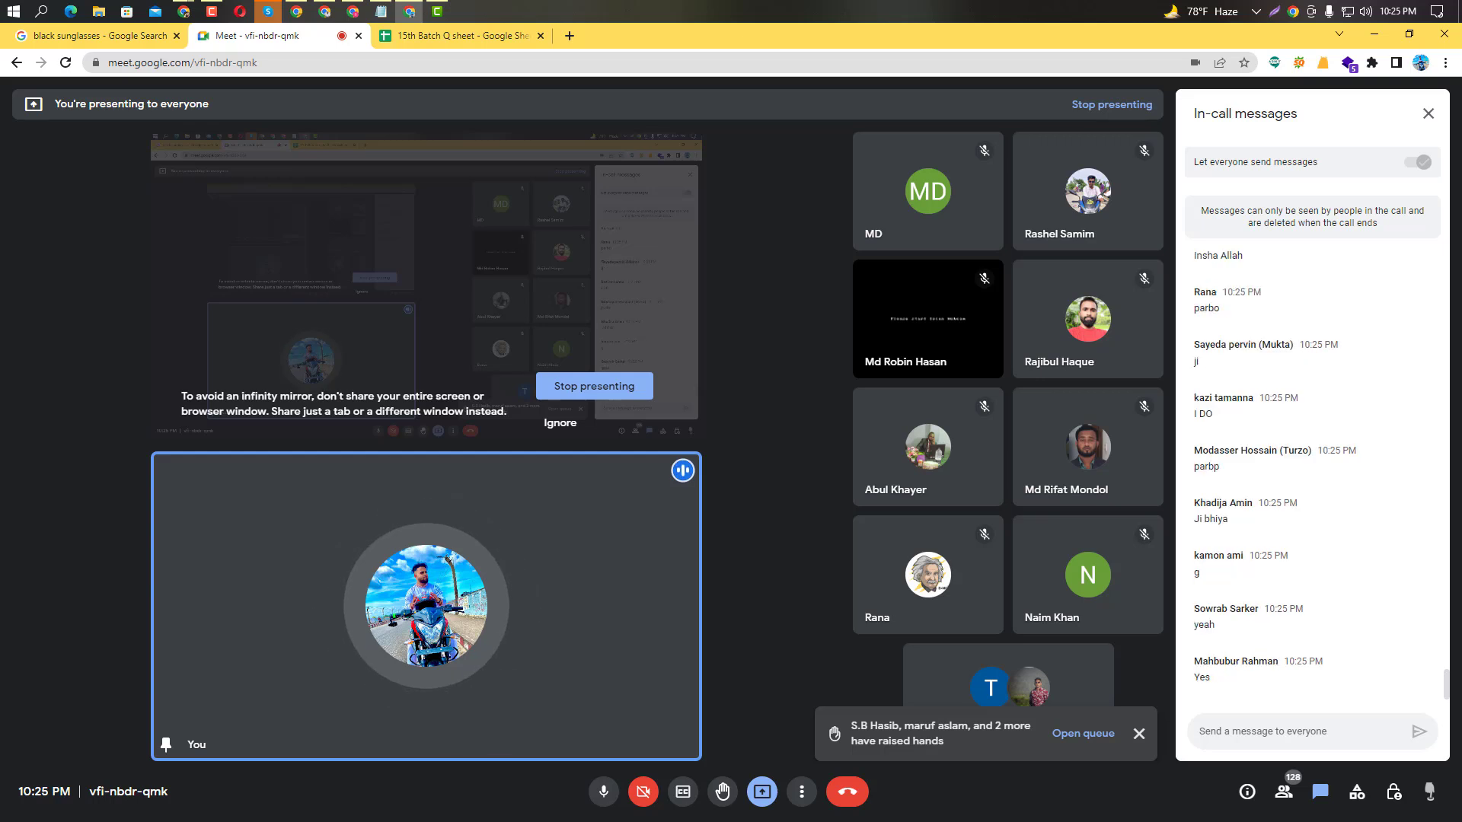
# Open technohridoy.com/sitemap.xml in a new browser tab.
pyautogui.click(569, 36)
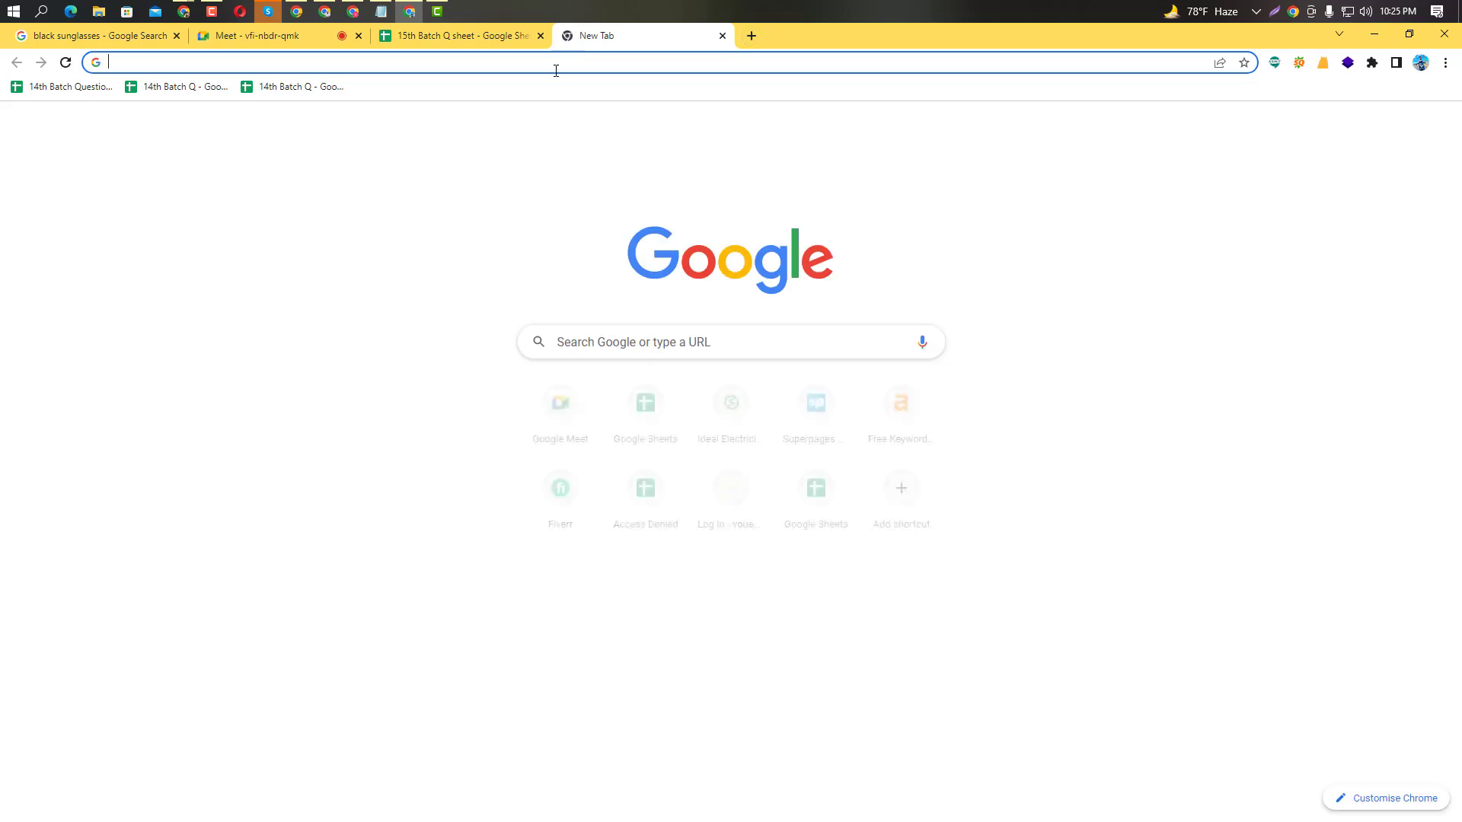
pyautogui.click(555, 63)
pyautogui.write('tec')
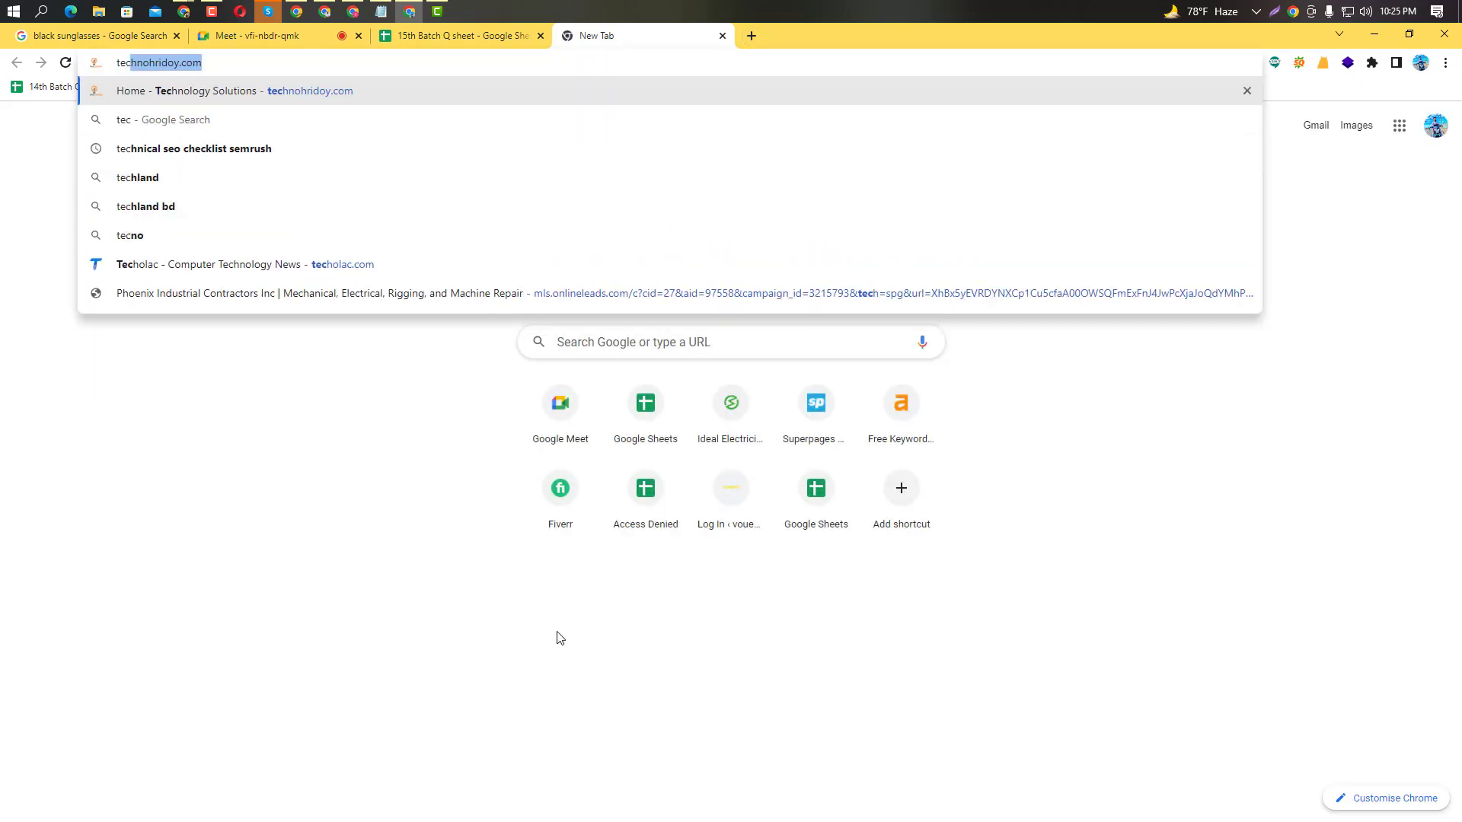
pyautogui.press('Right')
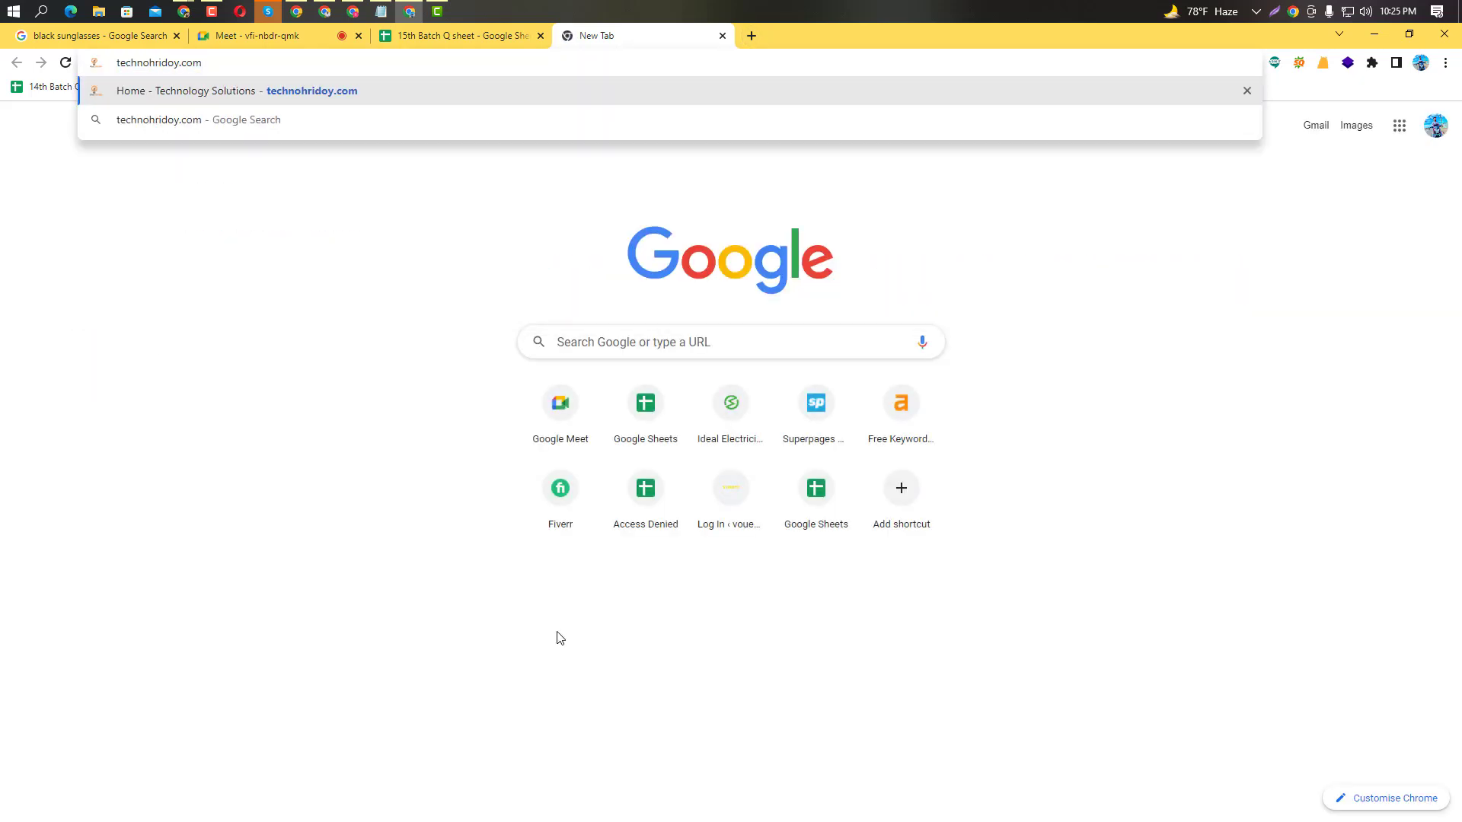
pyautogui.write('/sitem')
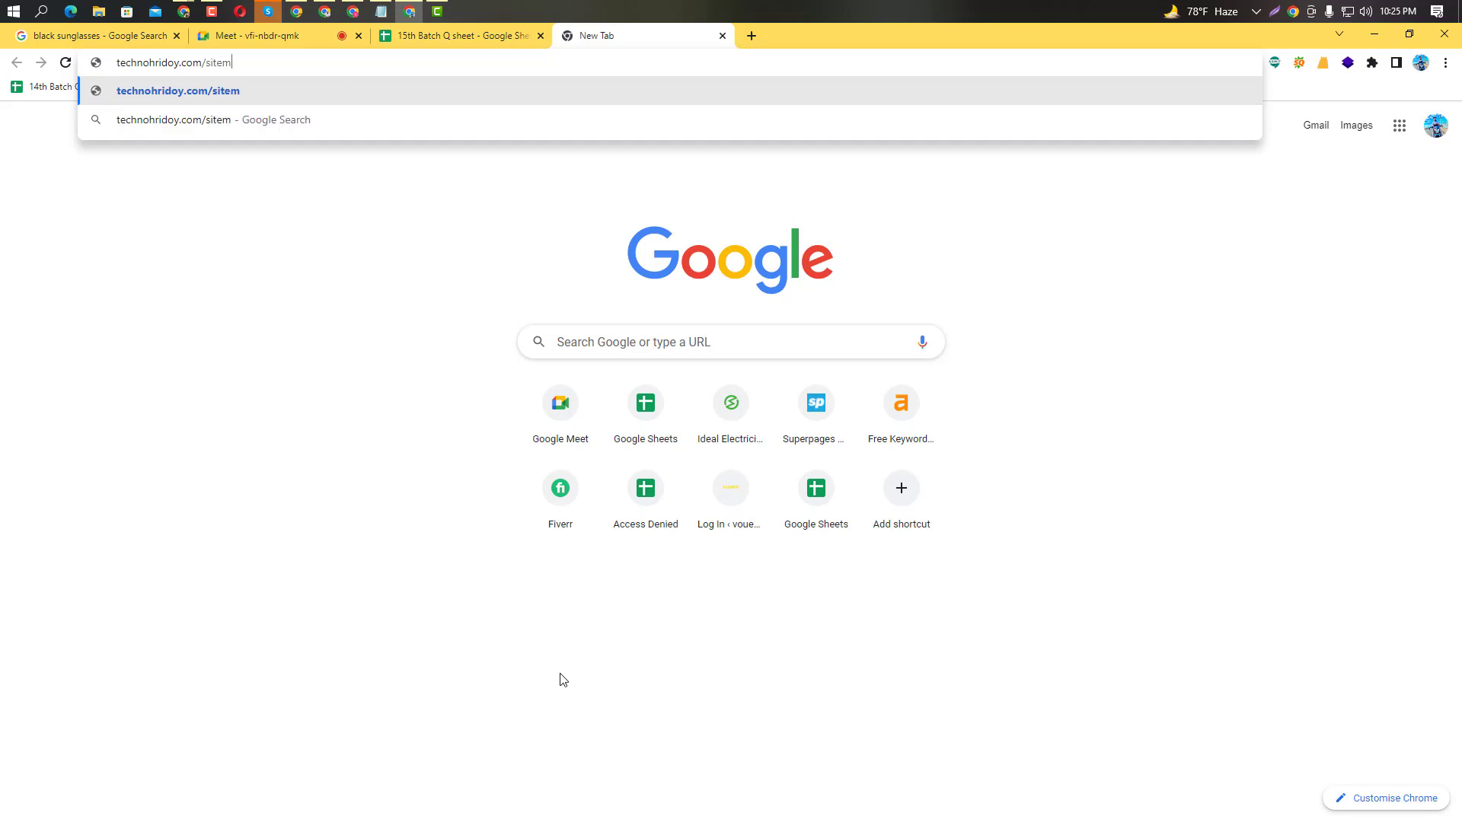
pyautogui.write('ap.xml')
pyautogui.press('Return')
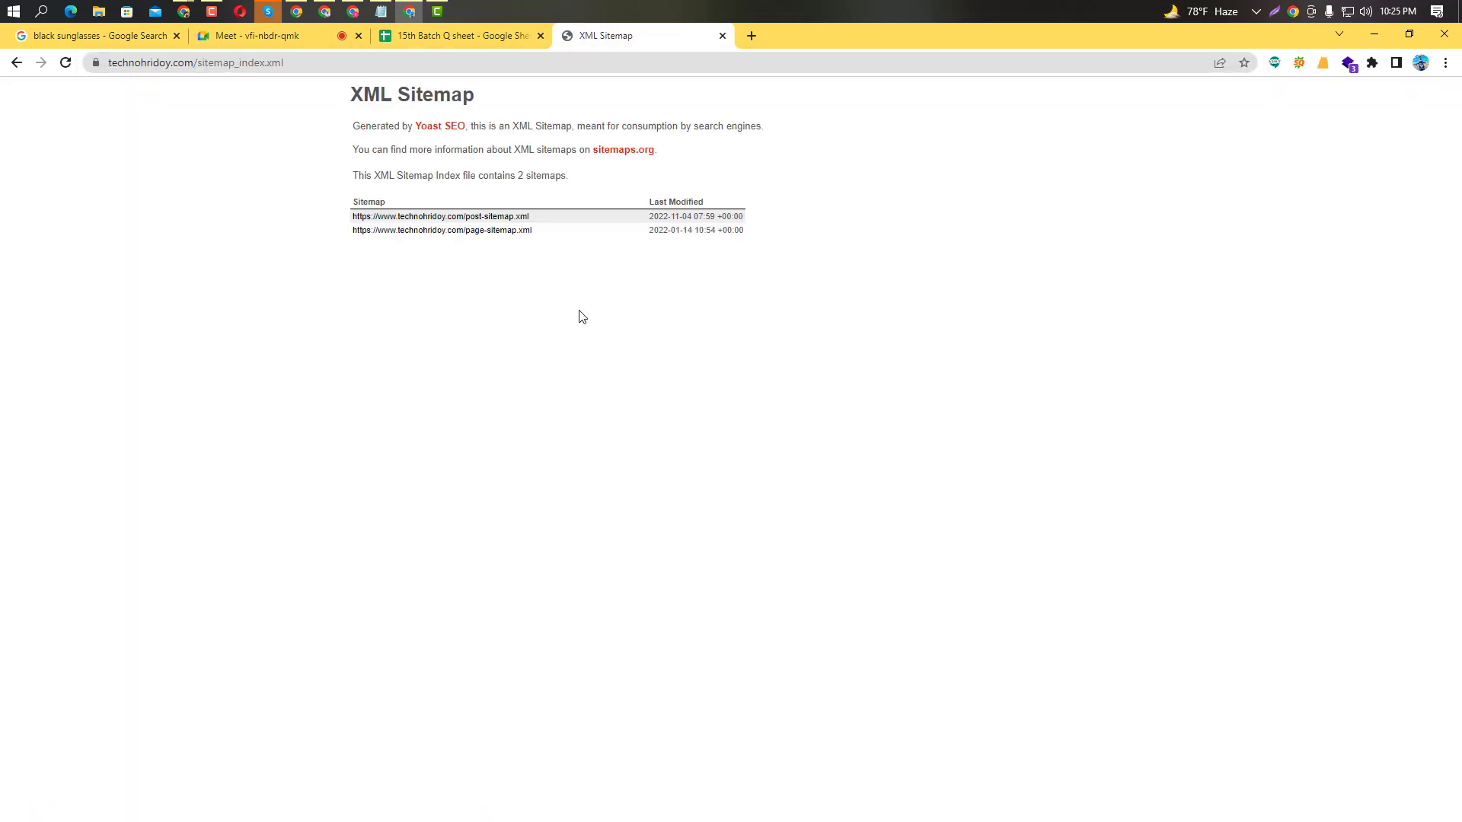
# Capture the sitemap page for annotation and box its heading, "Yoast SEO", "XML" in the description and the sitemap table in red.
pyautogui.hotkey('ctrl', '+')
pyautogui.hotkey('ctrl', '+')
pyautogui.hotkey('ctrl', '+')
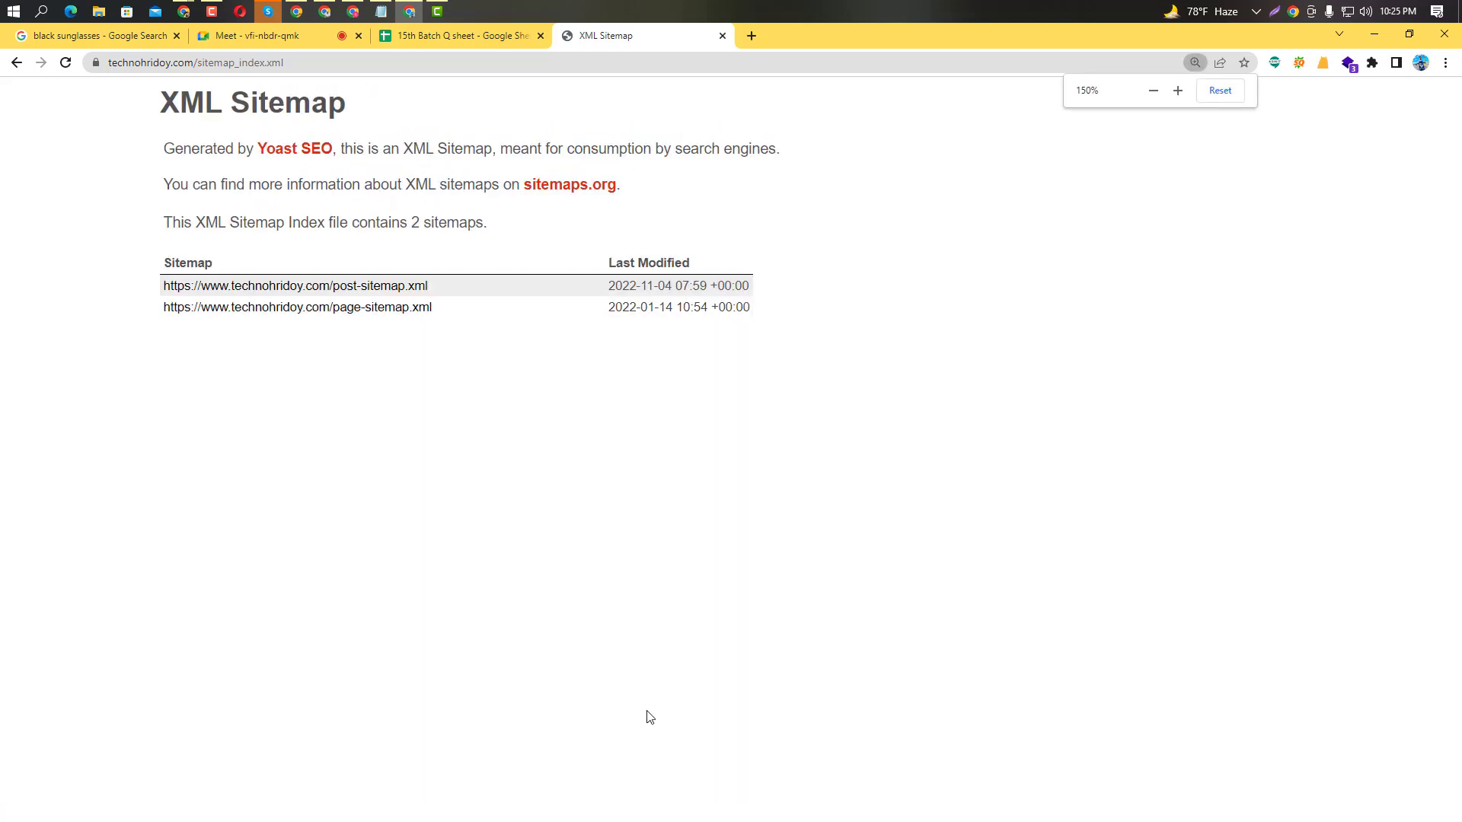
pyautogui.press('Print')
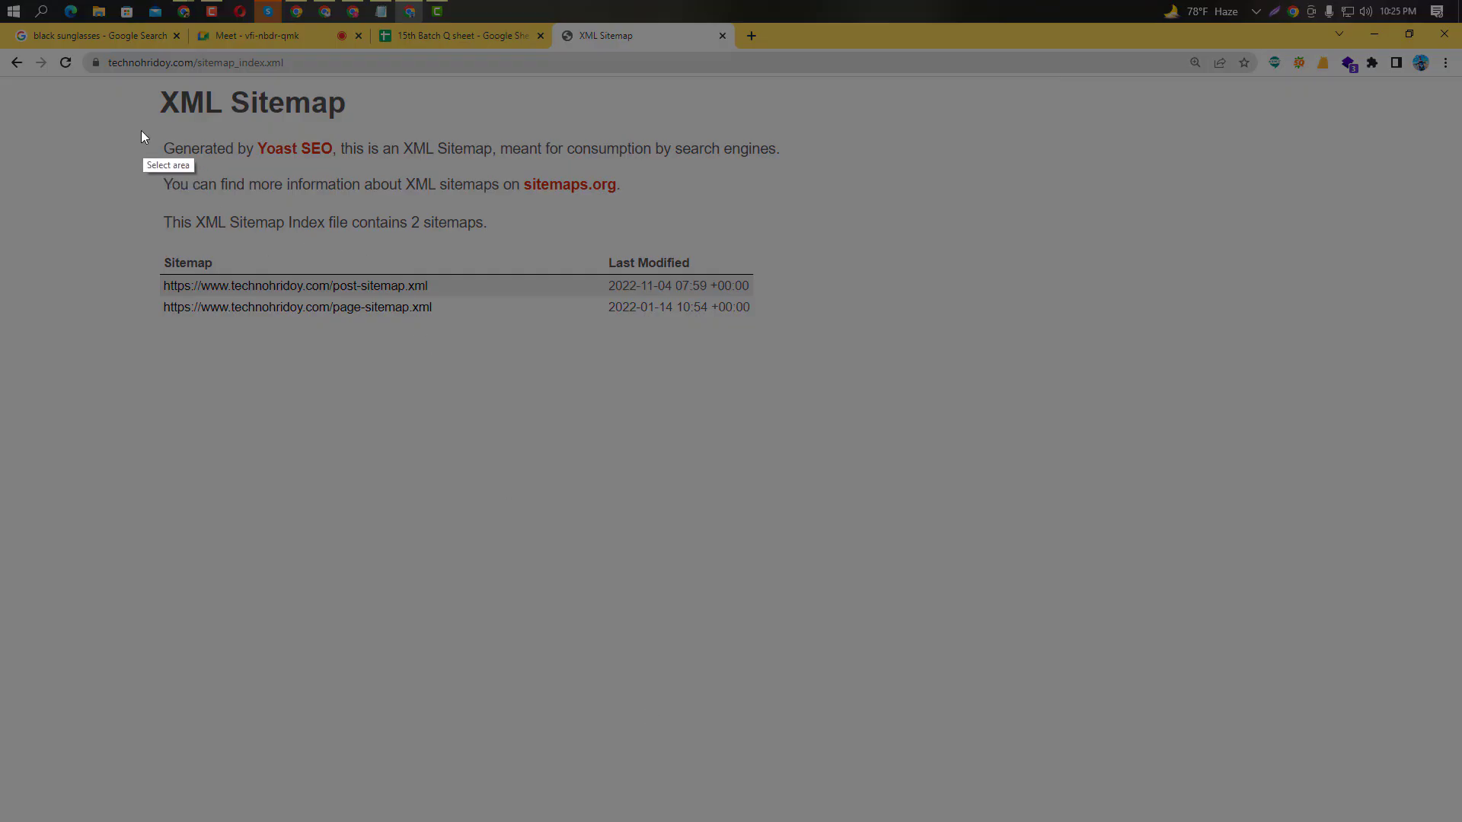
pyautogui.moveTo(140, 67)
pyautogui.mouseDown()
pyautogui.moveTo(914, 438)
pyautogui.moveTo(948, 440)
pyautogui.mouseUp()
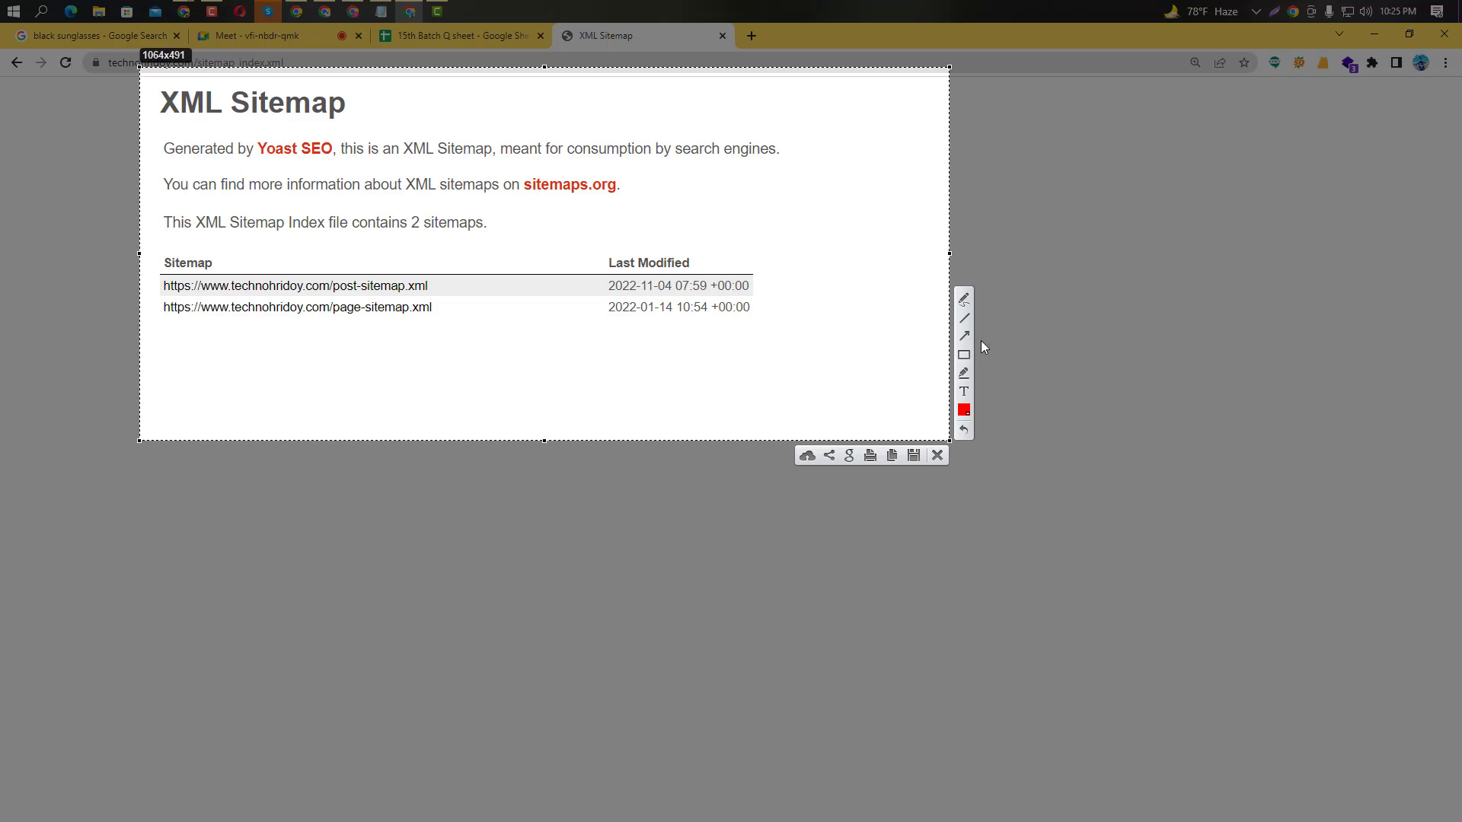
pyautogui.moveTo(152, 84); pyautogui.dragTo(379, 111)
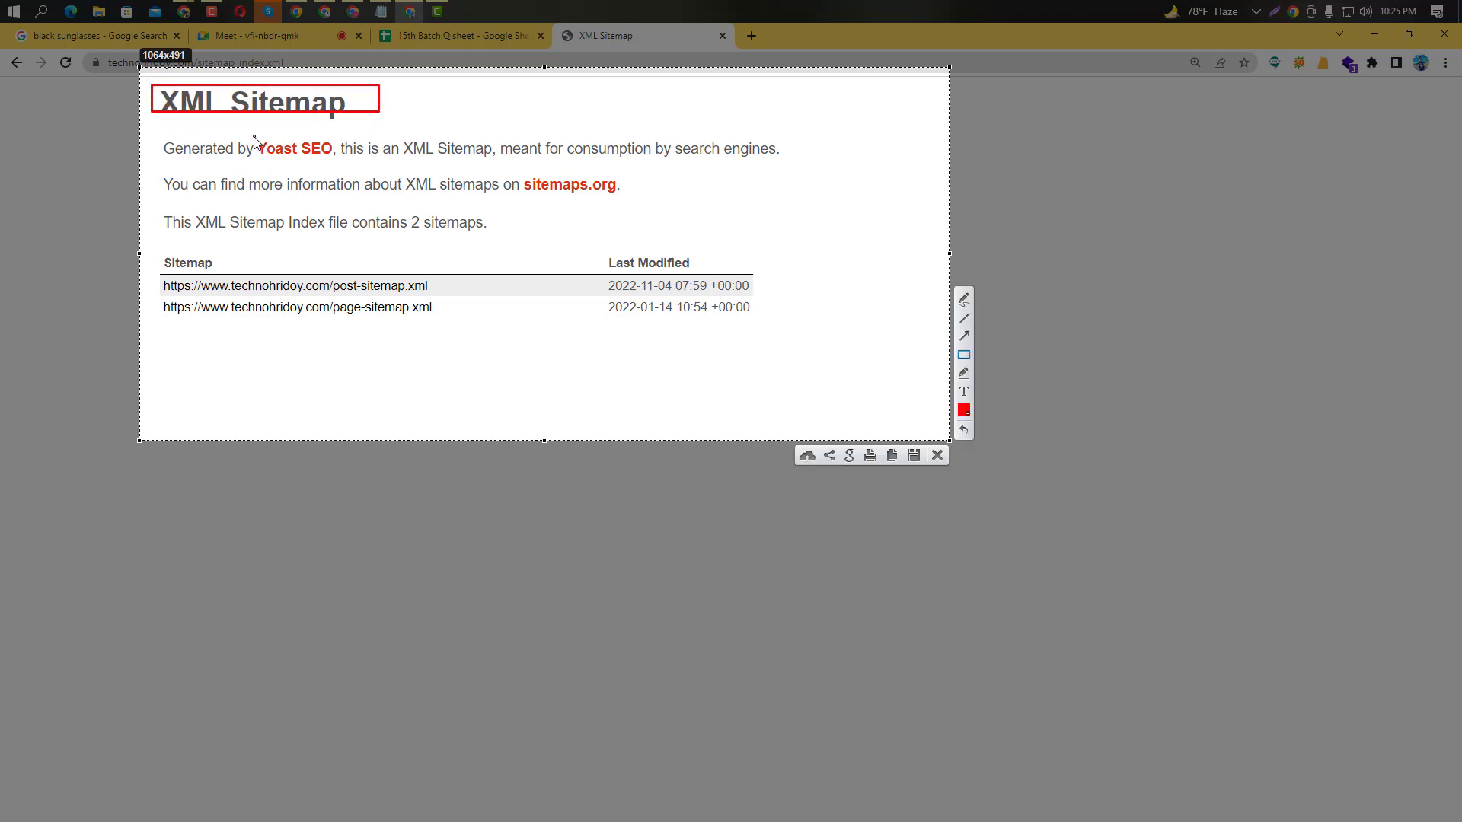
pyautogui.moveTo(248, 132); pyautogui.dragTo(337, 159)
pyautogui.moveTo(389, 135); pyautogui.dragTo(446, 163)
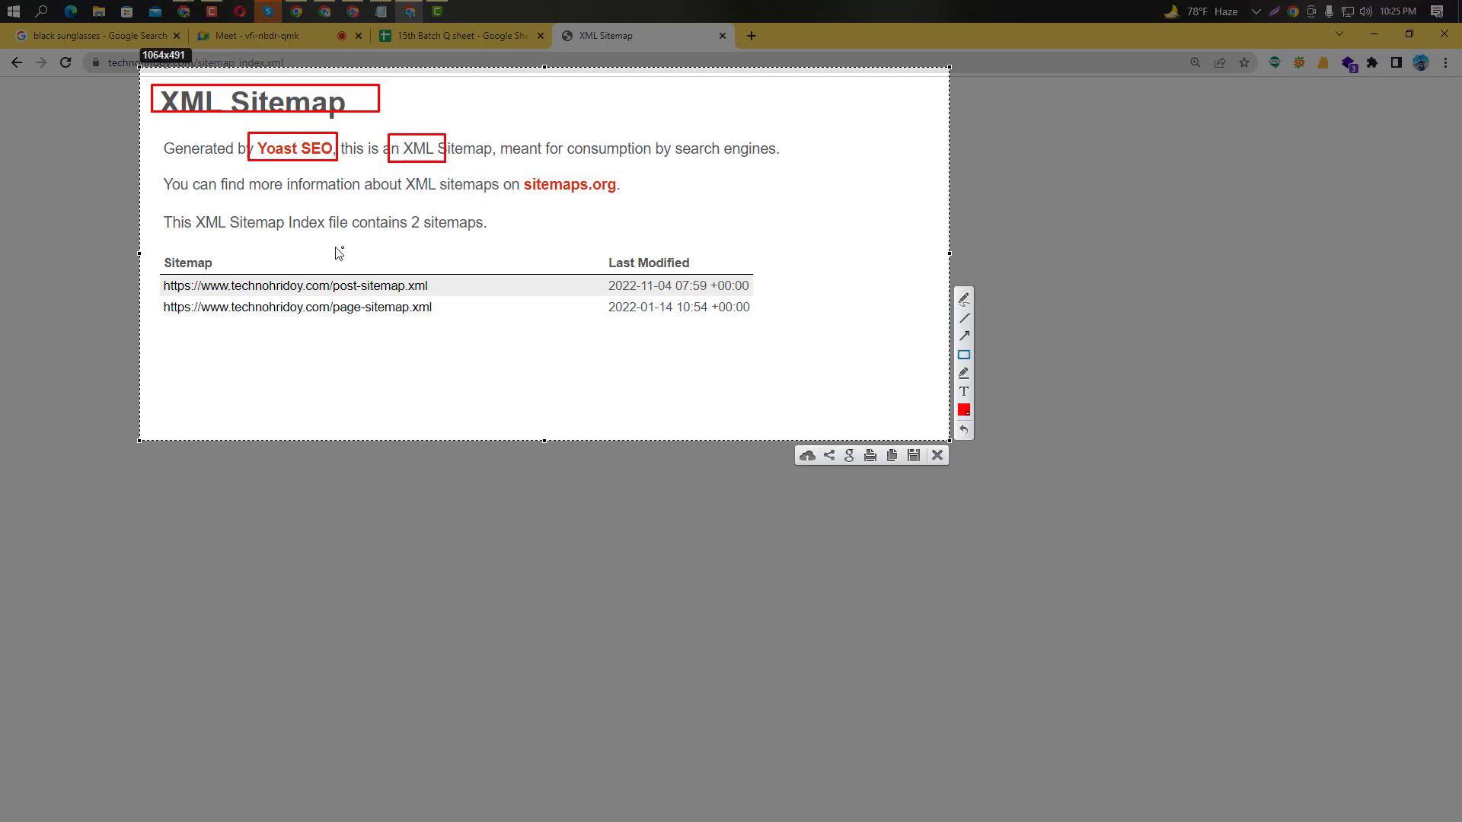
pyautogui.moveTo(156, 249); pyautogui.dragTo(812, 371)
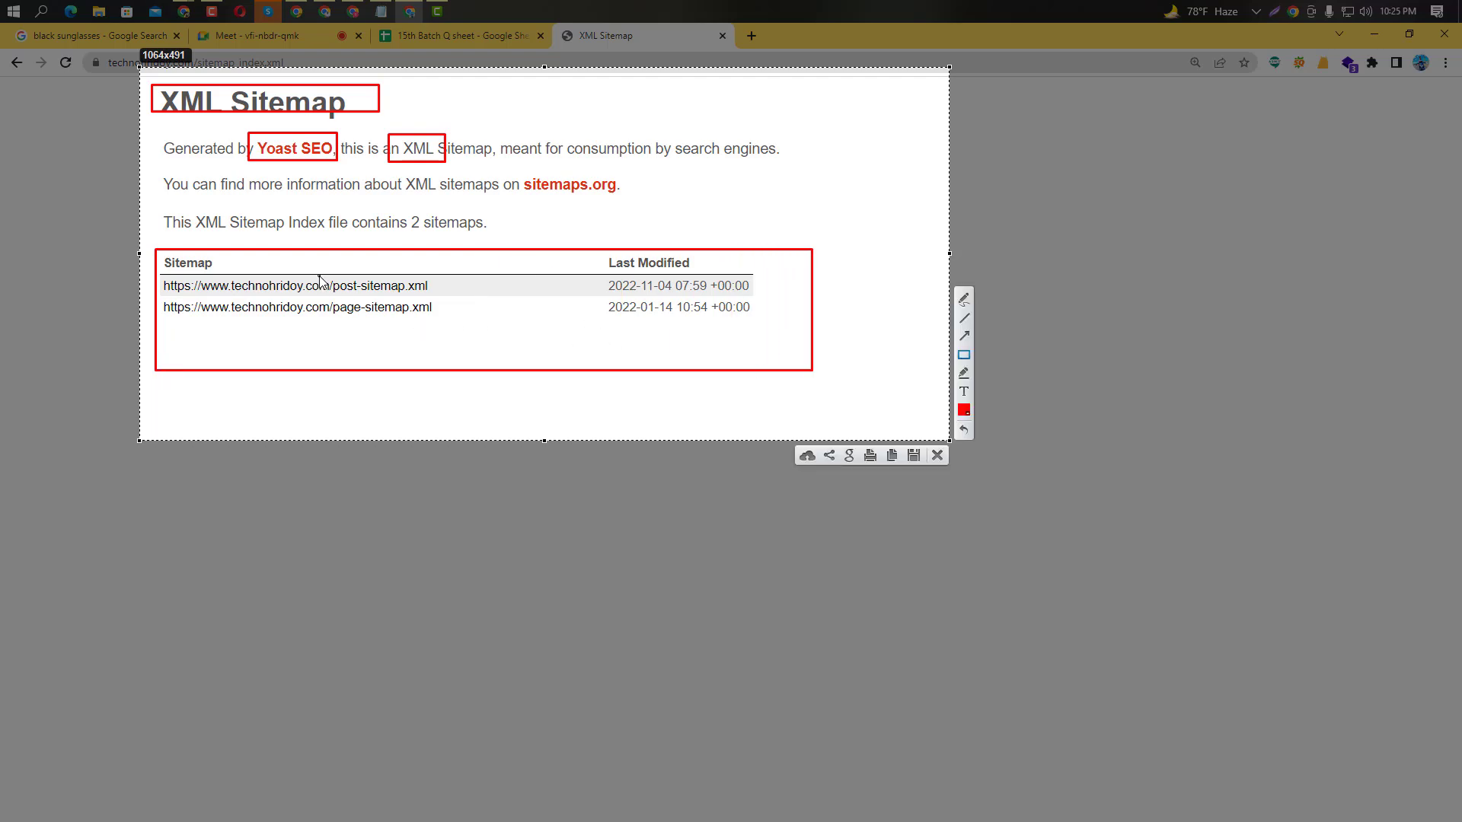
# Box "post-sitemap.xml" and "page-sitemap.xml" in red on the captured sitemap table, and close the screenshot overlay.
pyautogui.moveTo(319, 276); pyautogui.dragTo(435, 295)
pyautogui.moveTo(321, 297); pyautogui.dragTo(456, 319)
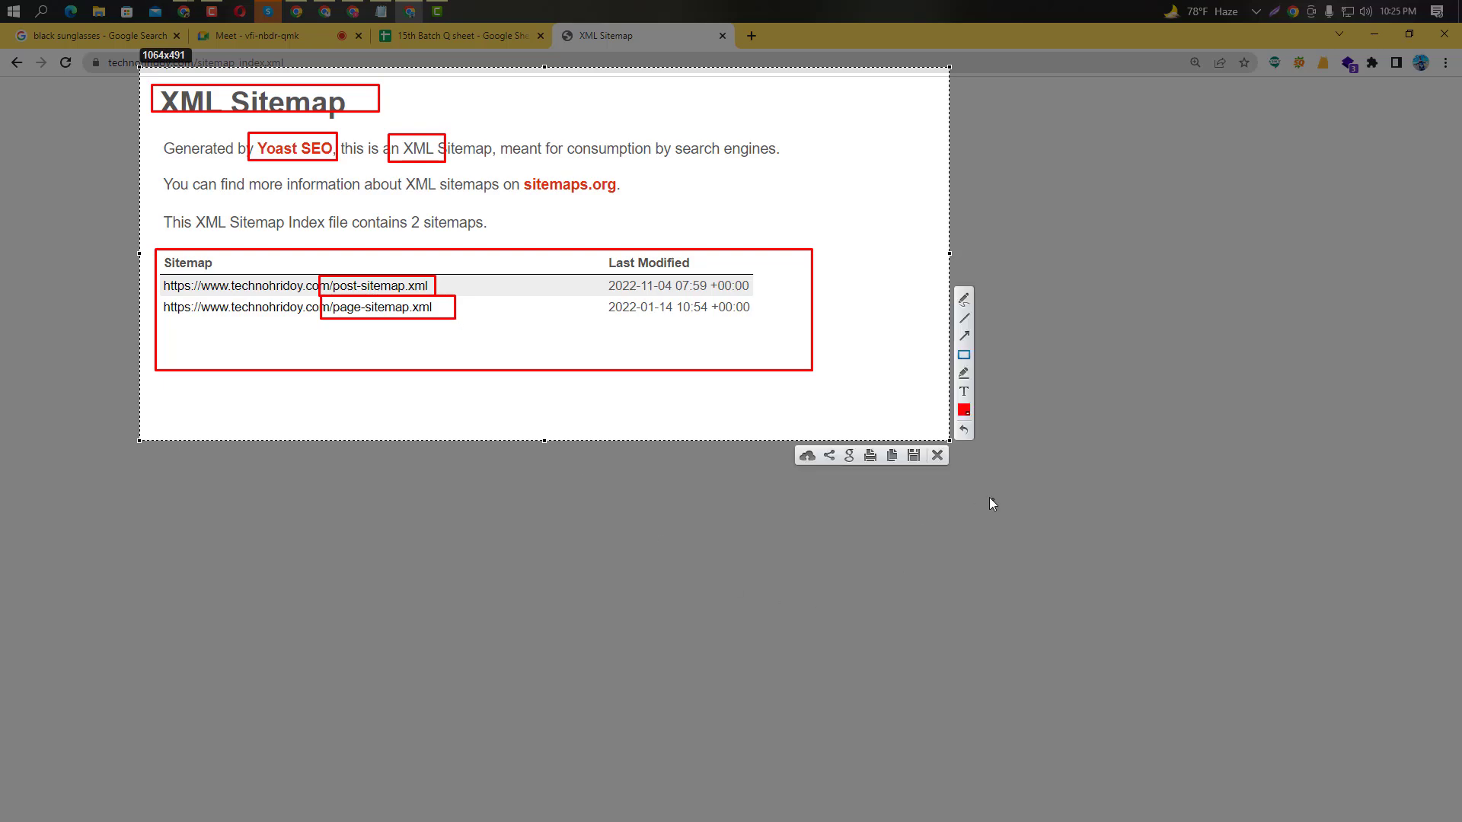
pyautogui.click(937, 455)
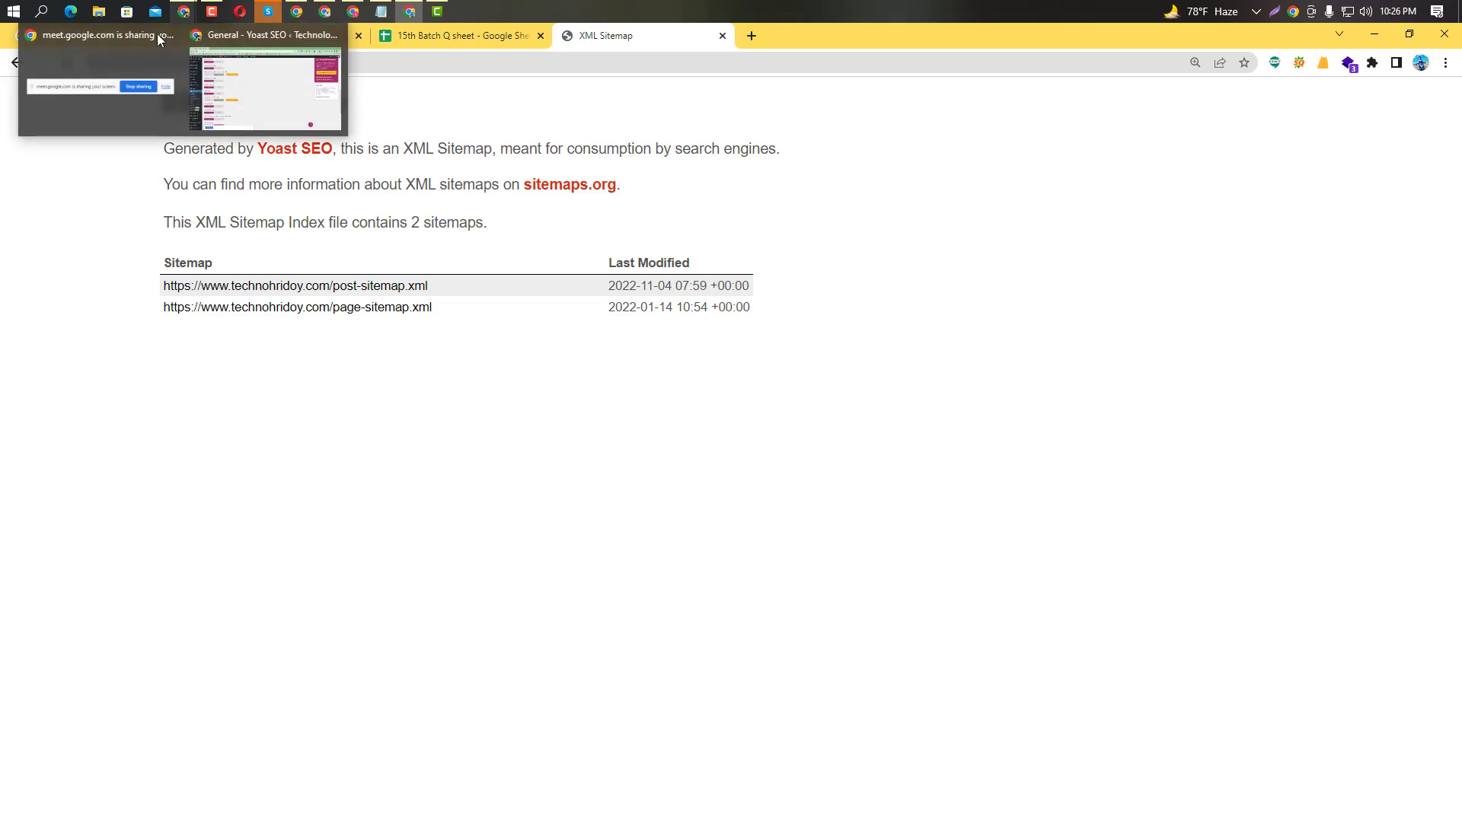
# Go back to the Meet call and read the latest in-call messages.
pyautogui.moveTo(409, 10)
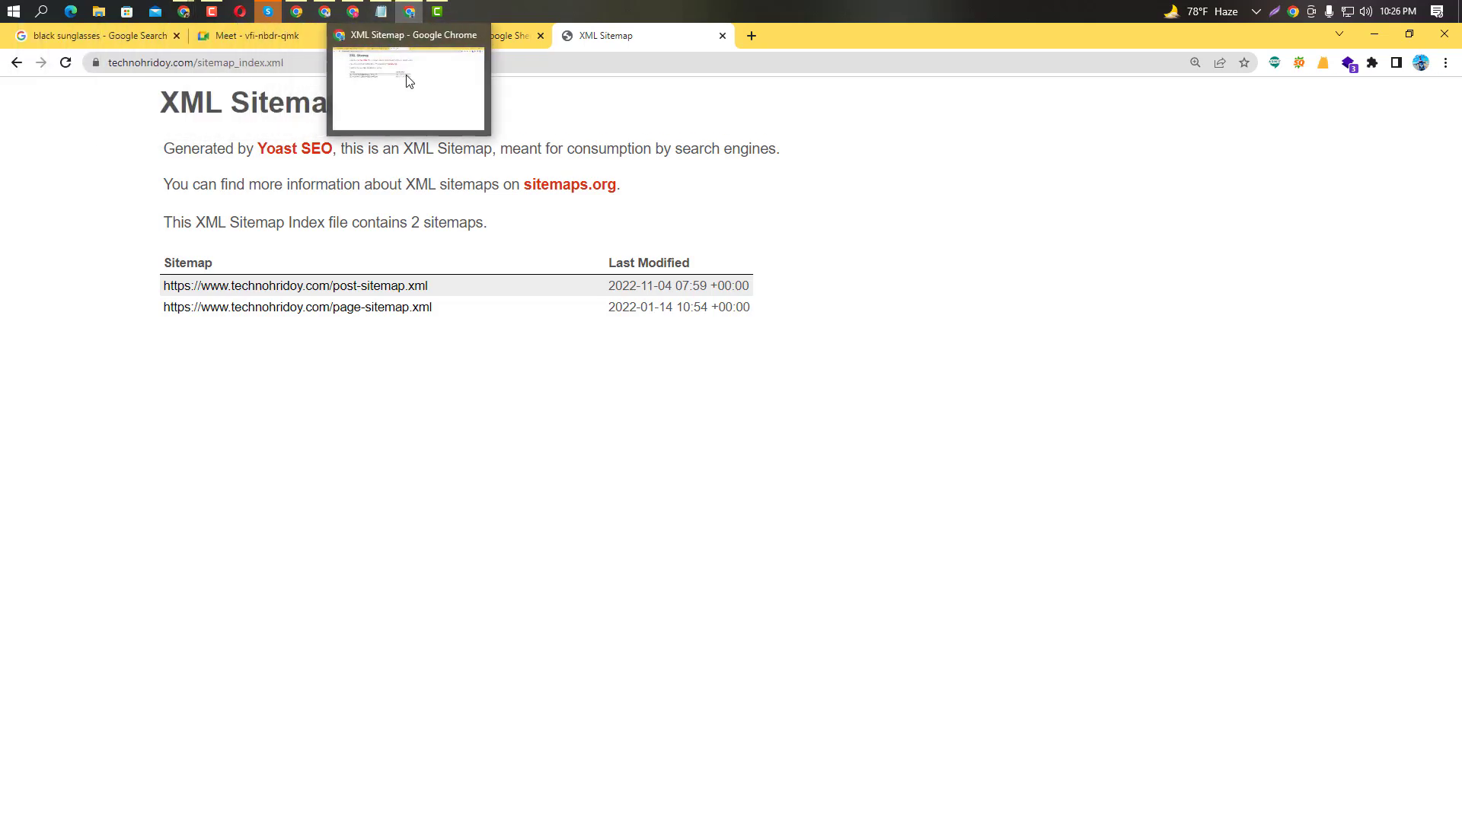
pyautogui.click(259, 44)
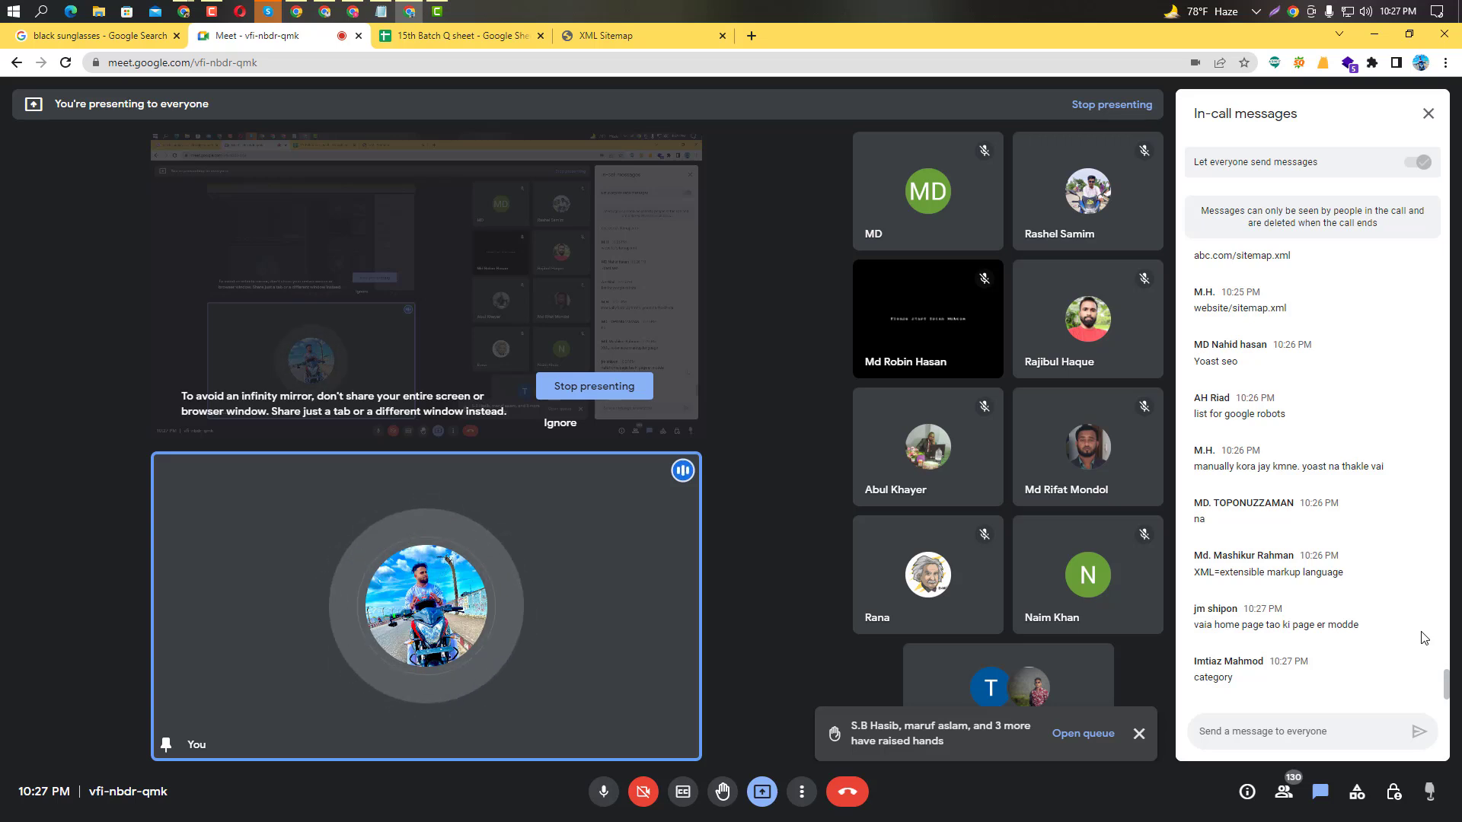
# From the sitemap index, open the page-sitemap.xml link in a new browser tab and switch to it.
pyautogui.click(592, 35)
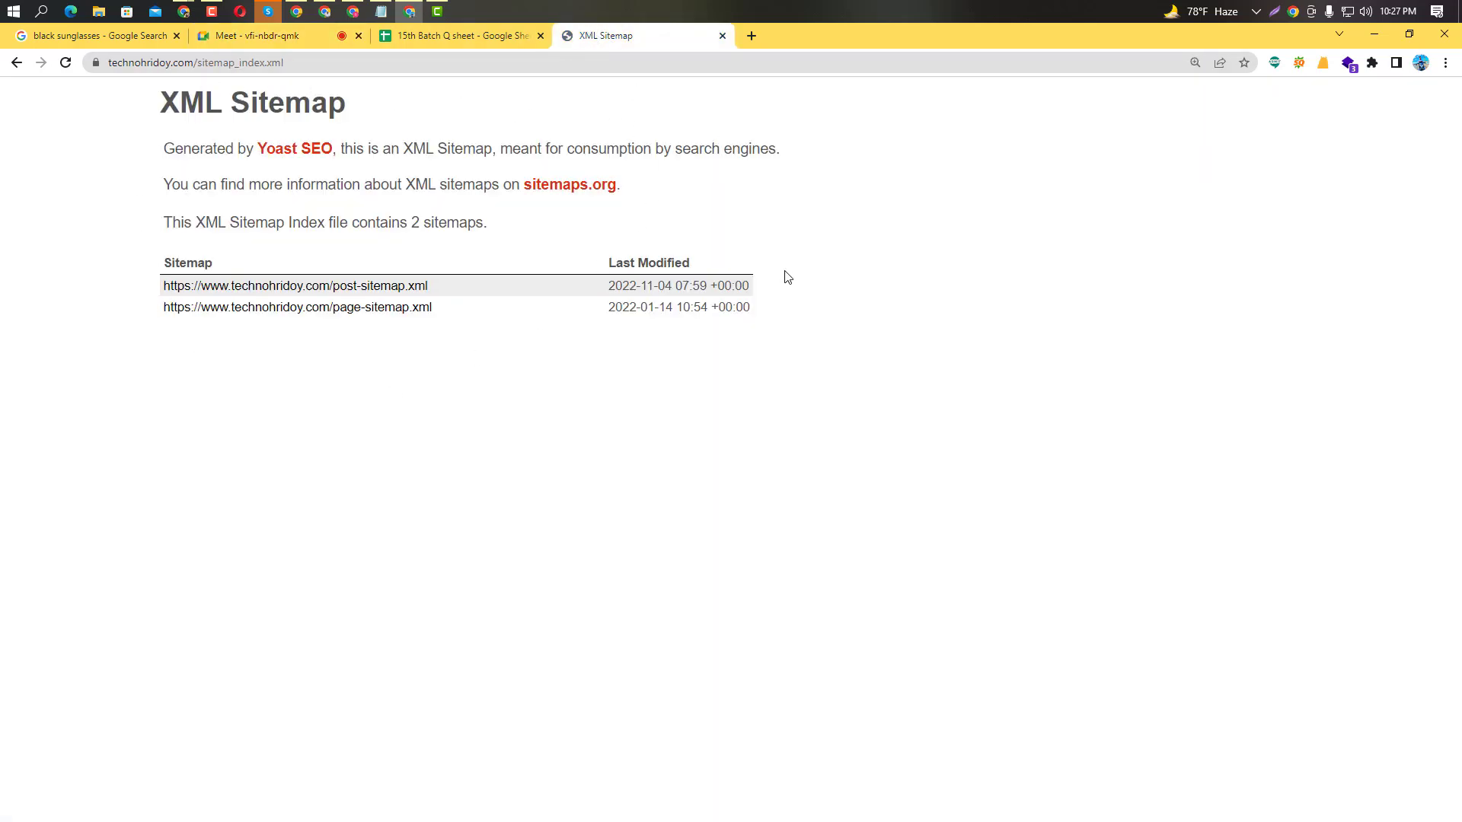
pyautogui.rightClick(324, 308)
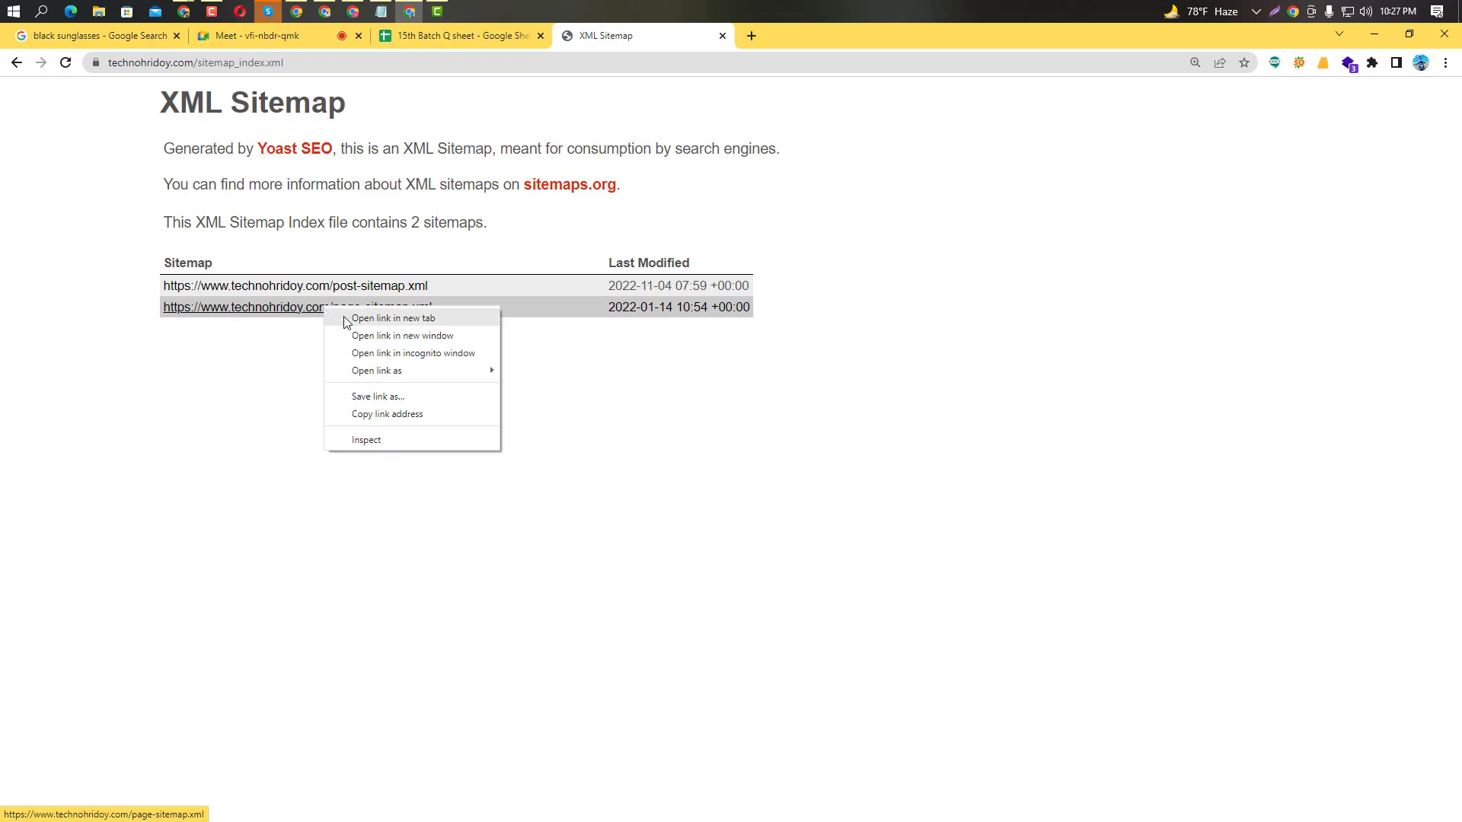
pyautogui.click(393, 318)
pyautogui.click(782, 40)
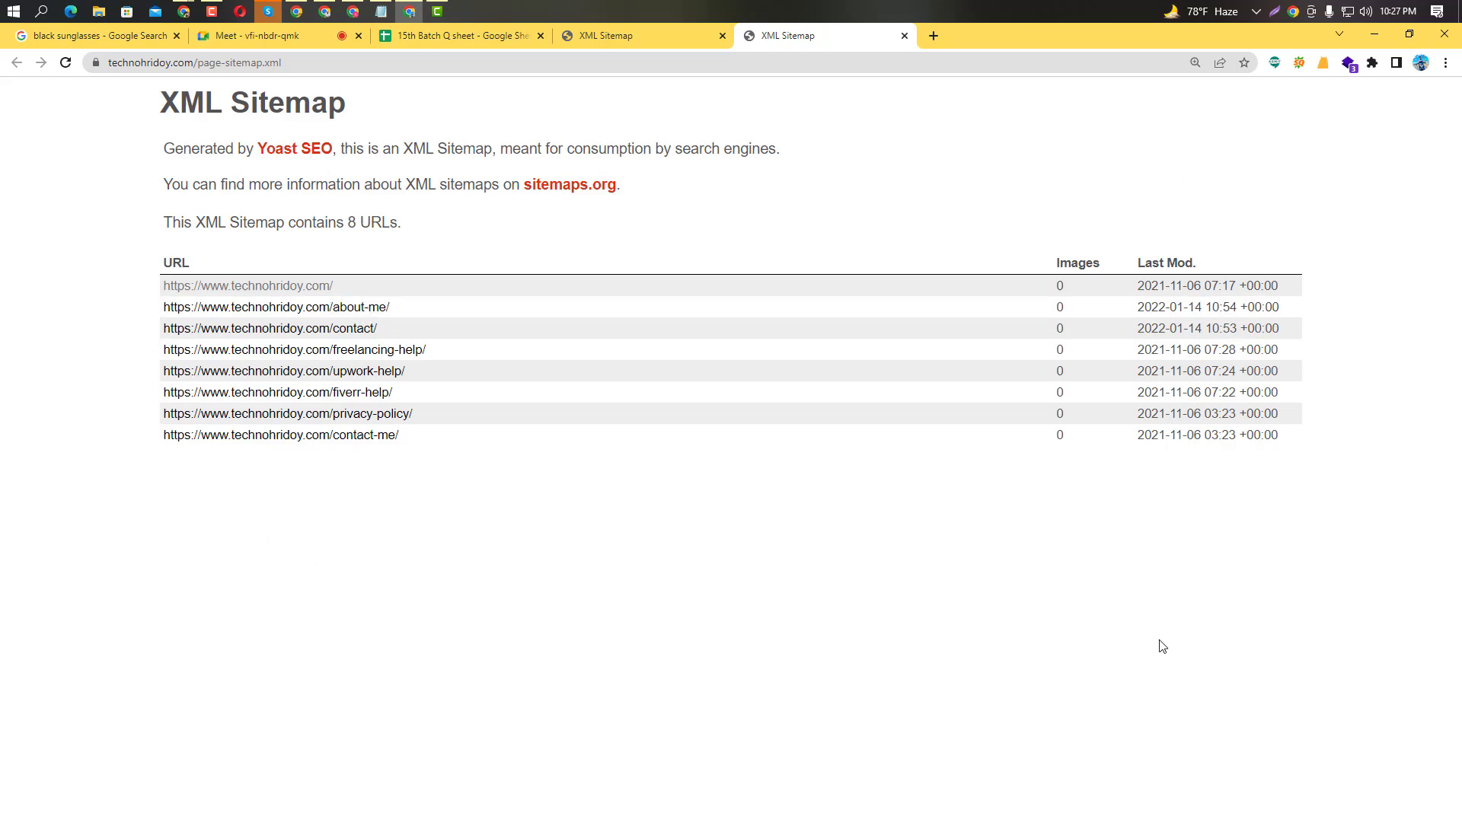
# Capture the page sitemap for annotation, box its whole URL table in red, and close the screenshot overlay.
pyautogui.press('Print')
pyautogui.moveTo(85, 74)
pyautogui.mouseDown()
pyautogui.moveTo(225, 157)
pyautogui.moveTo(1374, 533)
pyautogui.mouseUp()
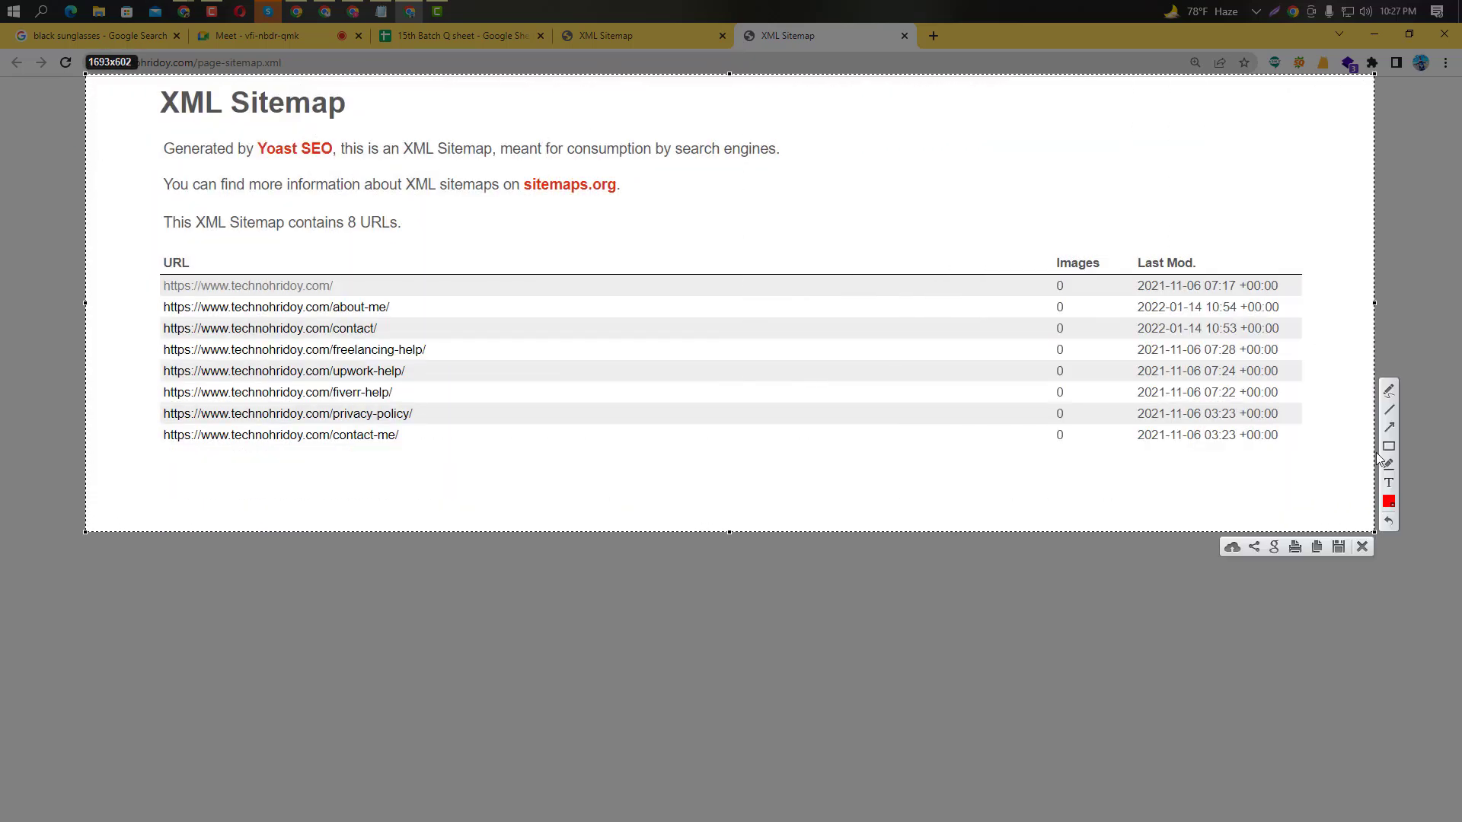
pyautogui.moveTo(138, 251)
pyautogui.mouseDown()
pyautogui.moveTo(172, 287)
pyautogui.moveTo(809, 487)
pyautogui.moveTo(1326, 480)
pyautogui.mouseUp()
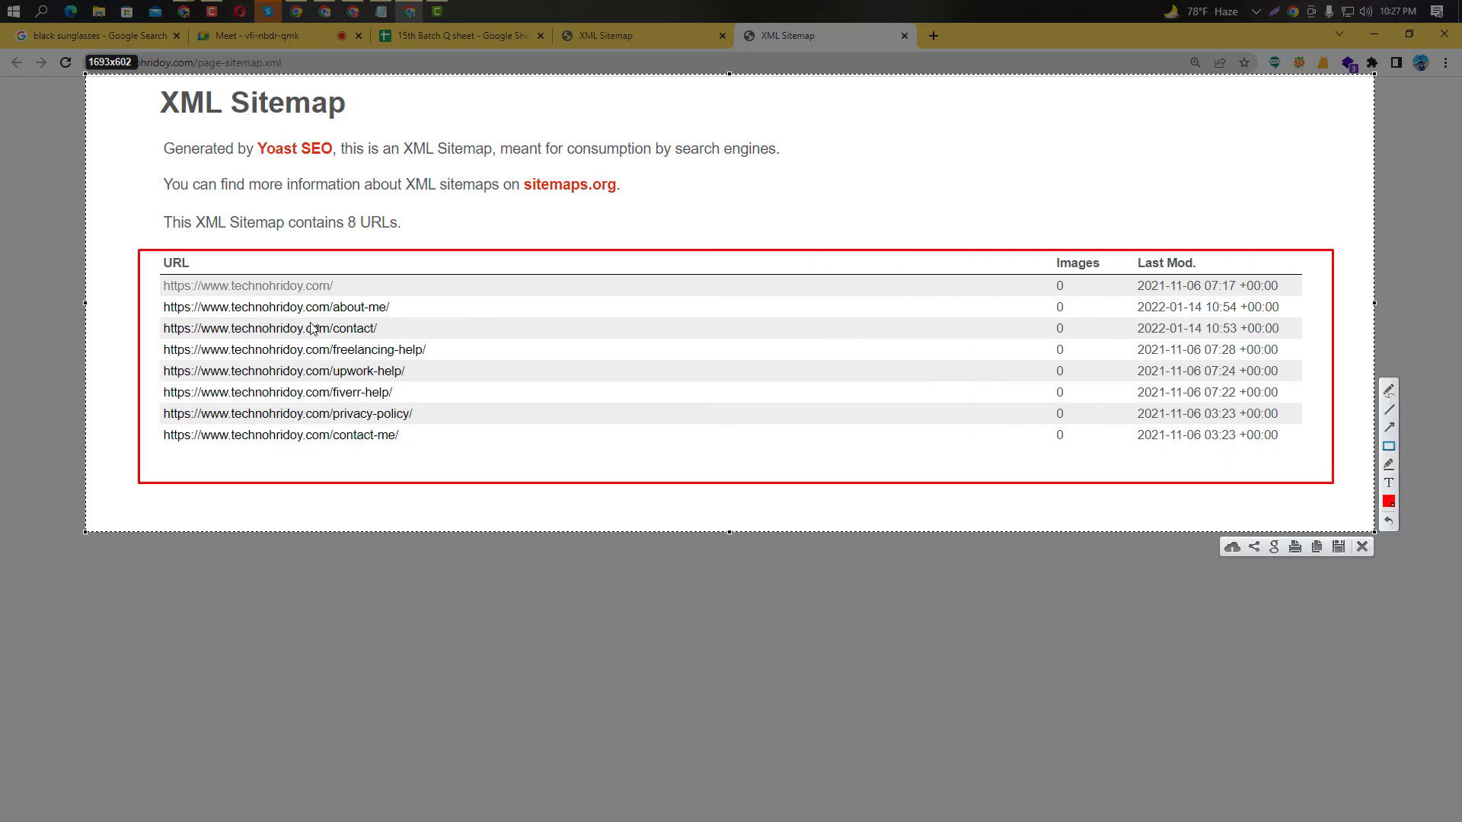
pyautogui.click(1361, 547)
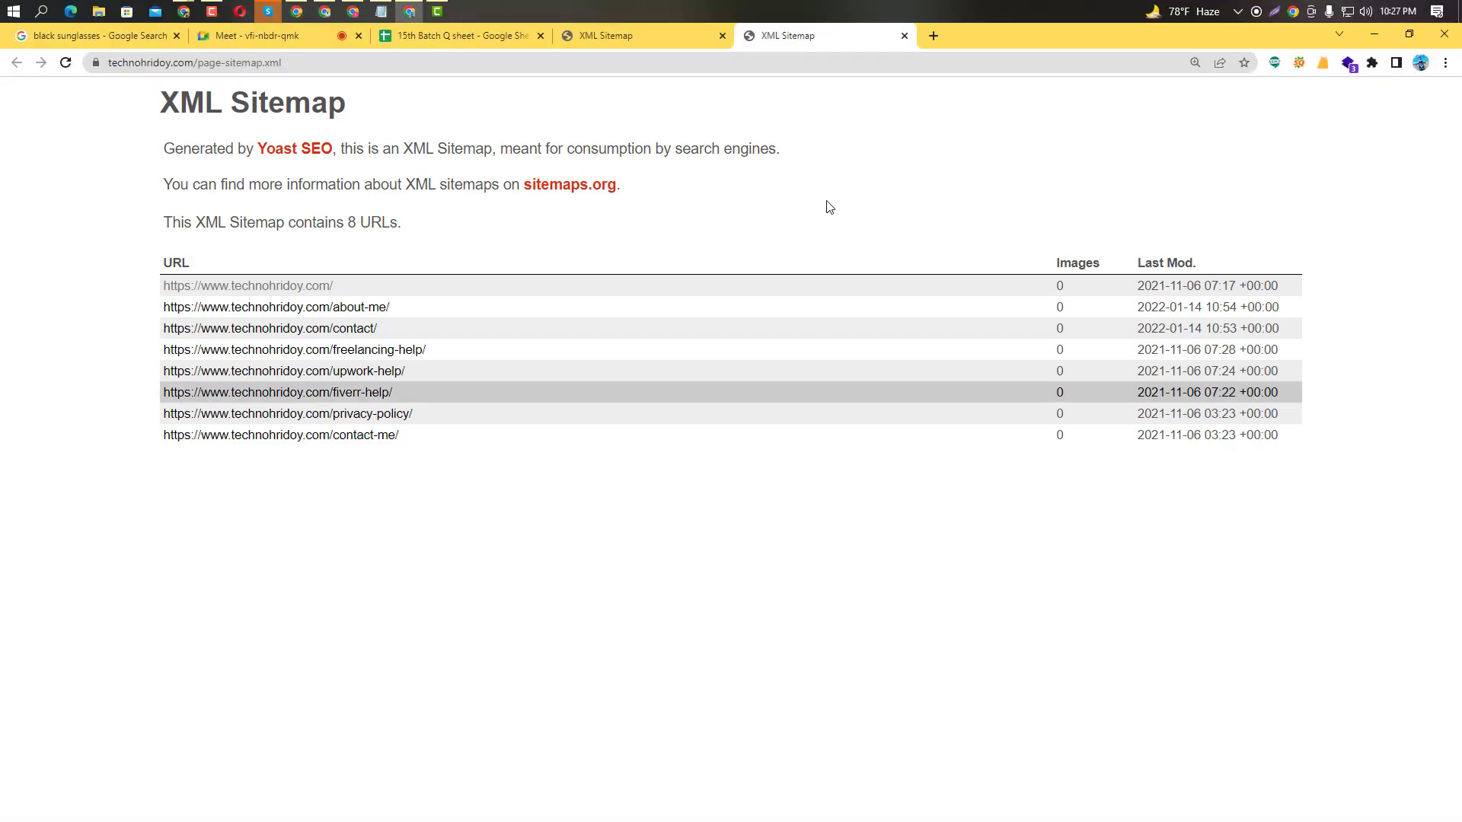
# From the sitemap index, open the post-sitemap.xml link in a new tab and look through its listed post URLs.
pyautogui.click(650, 35)
pyautogui.rightClick(377, 296)
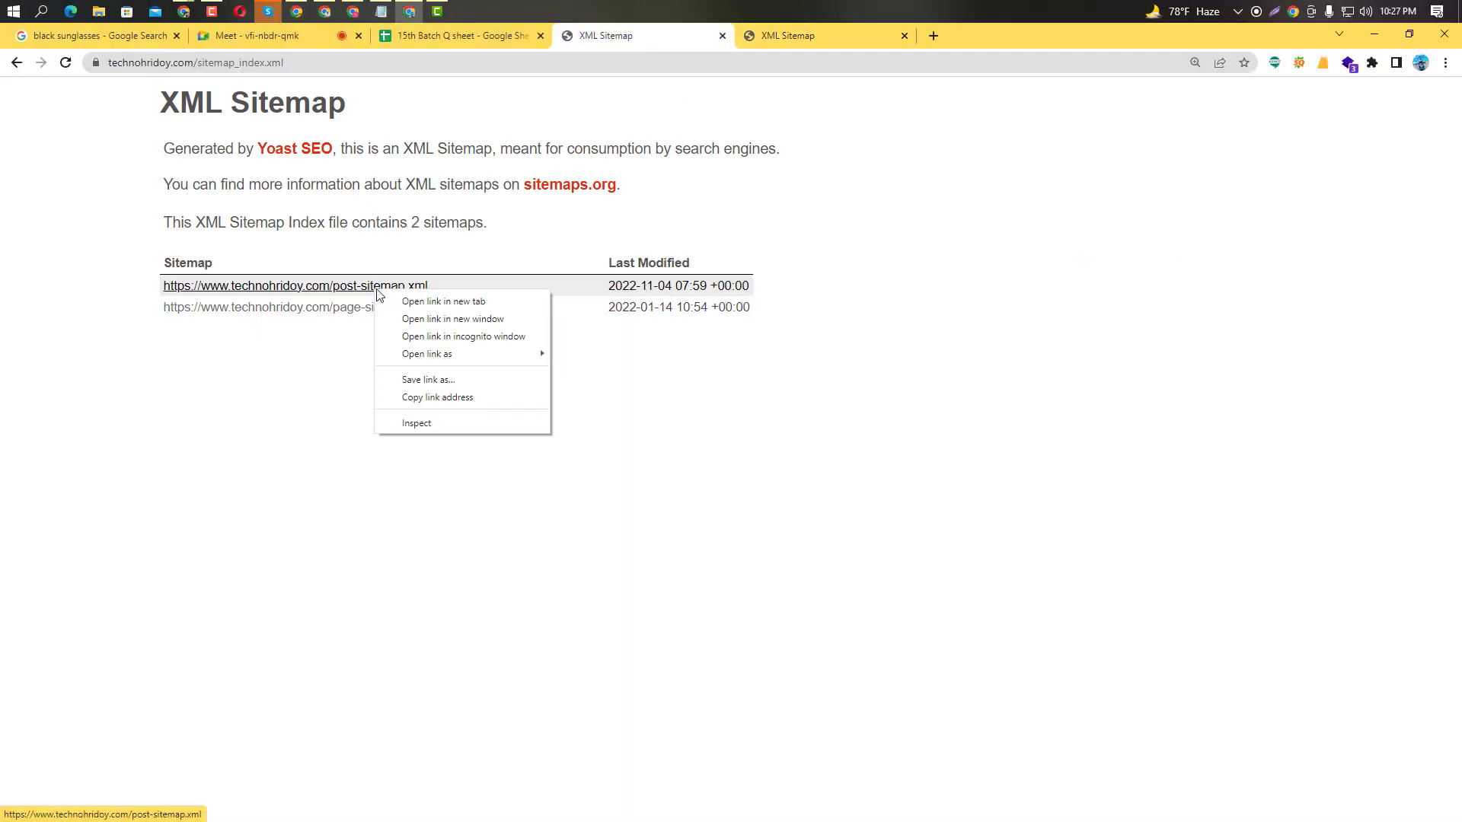
pyautogui.click(392, 297)
pyautogui.click(963, 45)
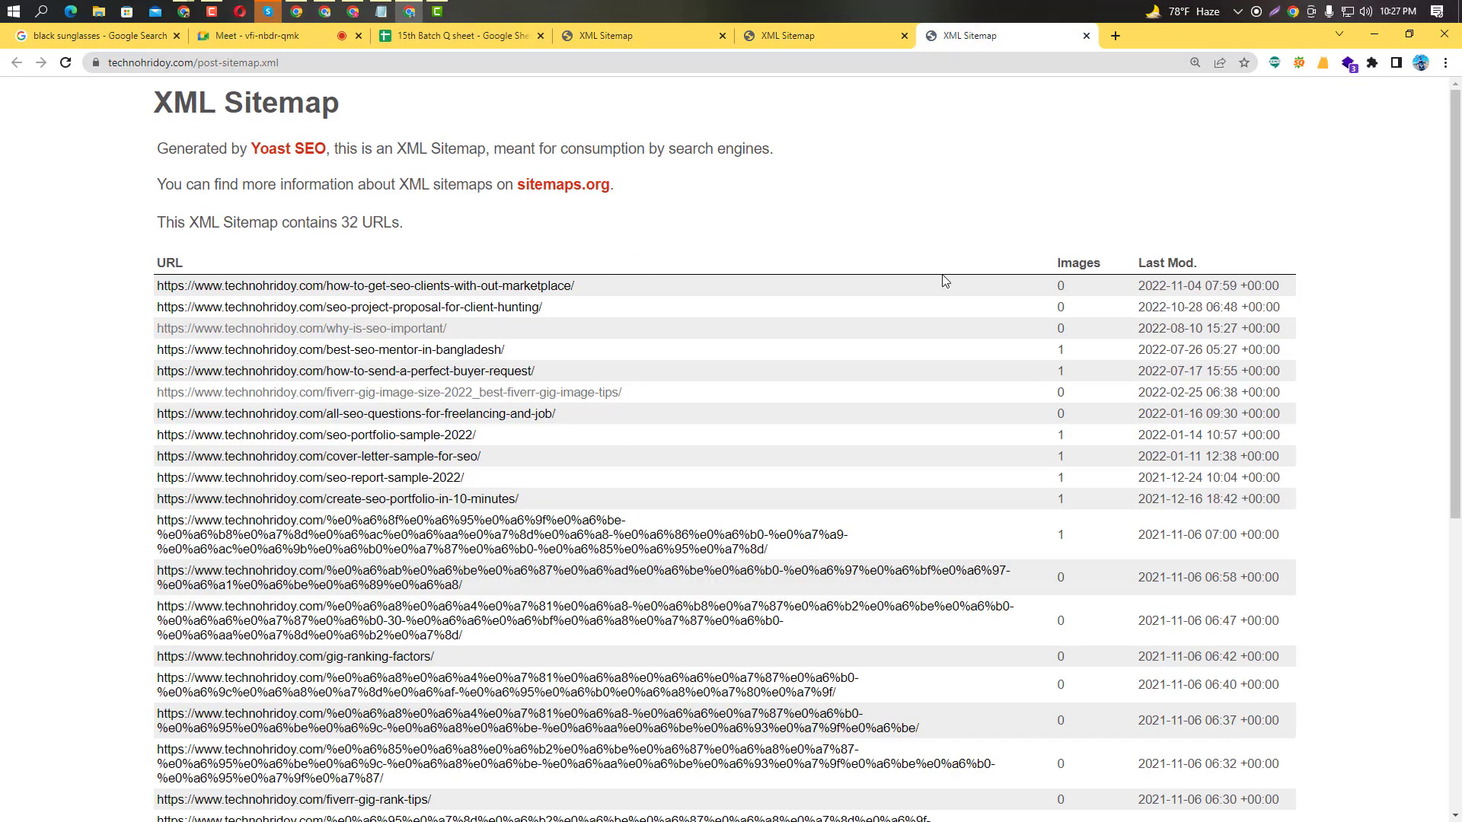
pyautogui.scroll(-3, 628, 350)
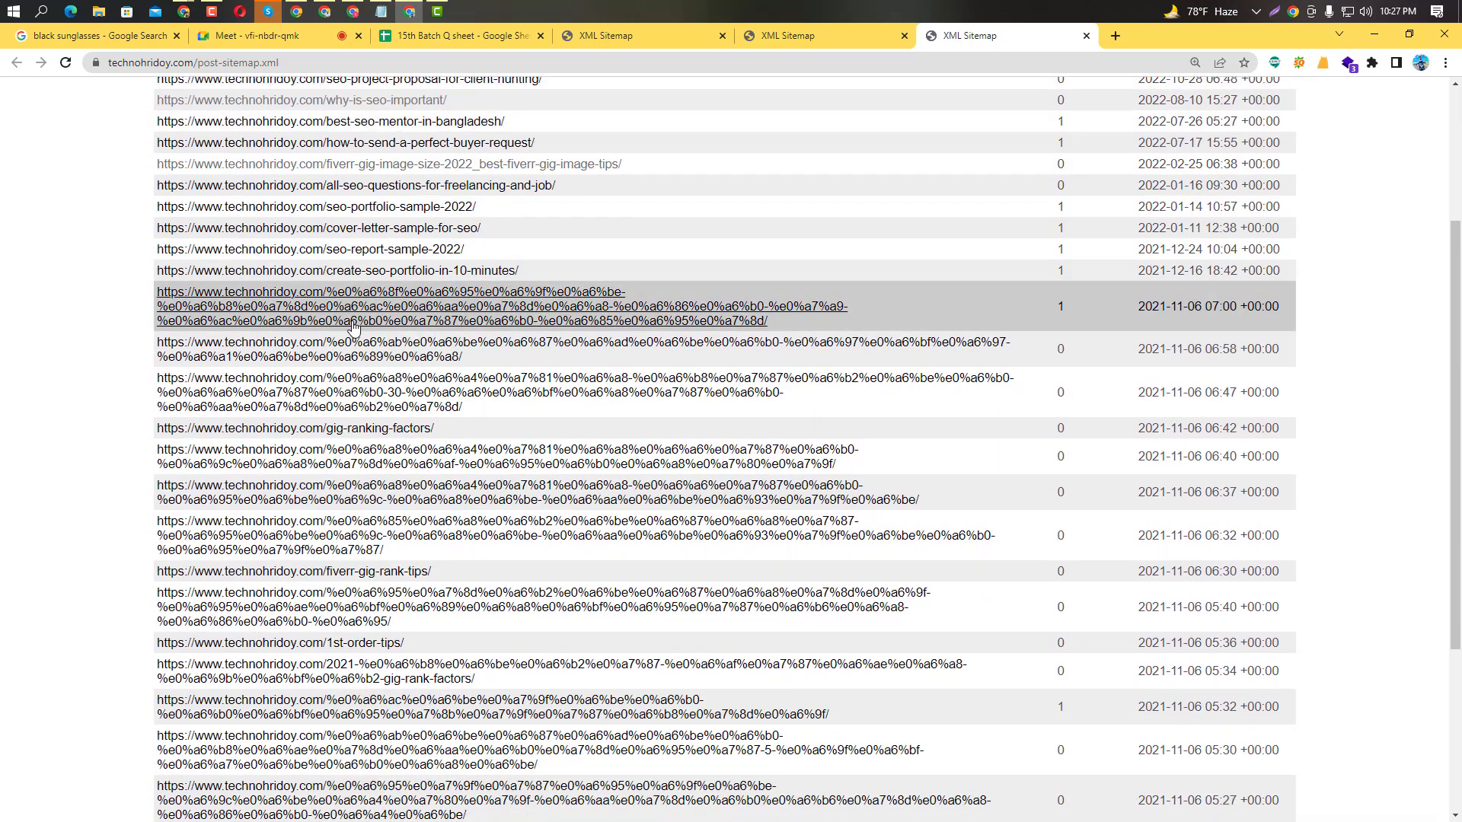
pyautogui.scroll(-4, 788, 455)
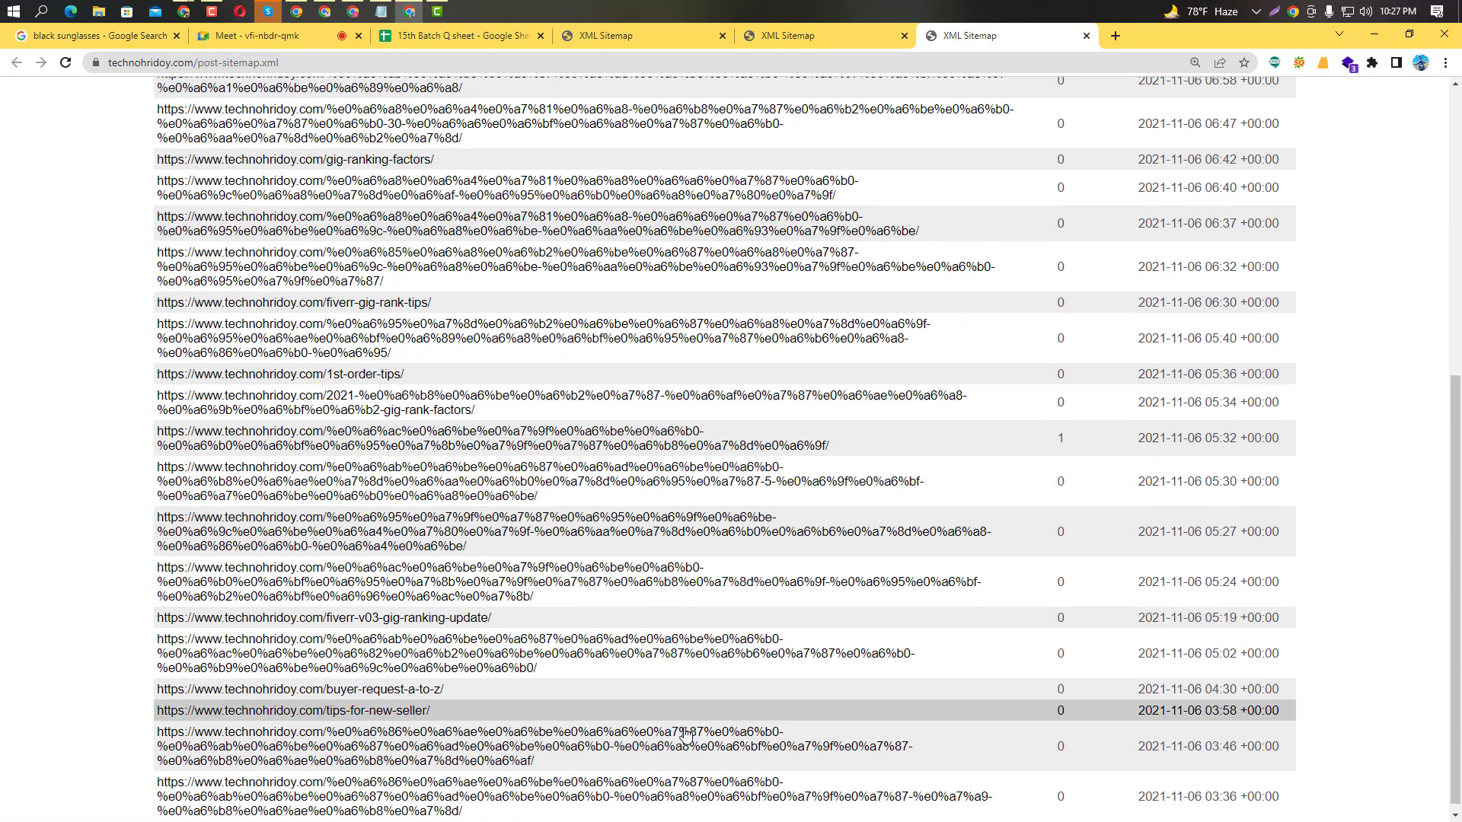
pyautogui.scroll(7, 510, 531)
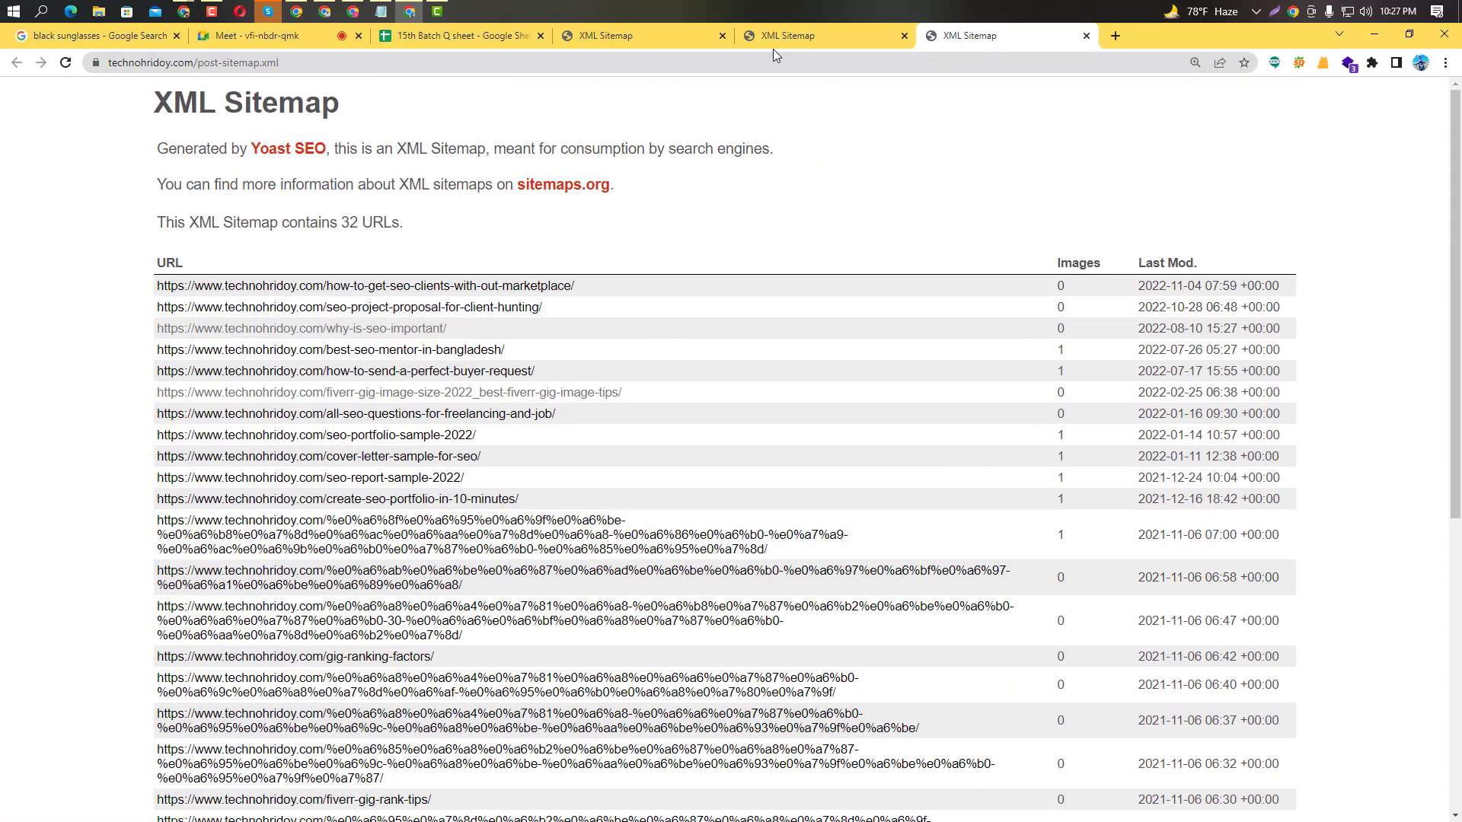
# Return to the Meet call and let the two waiting participants in one after the other.
pyautogui.click(259, 35)
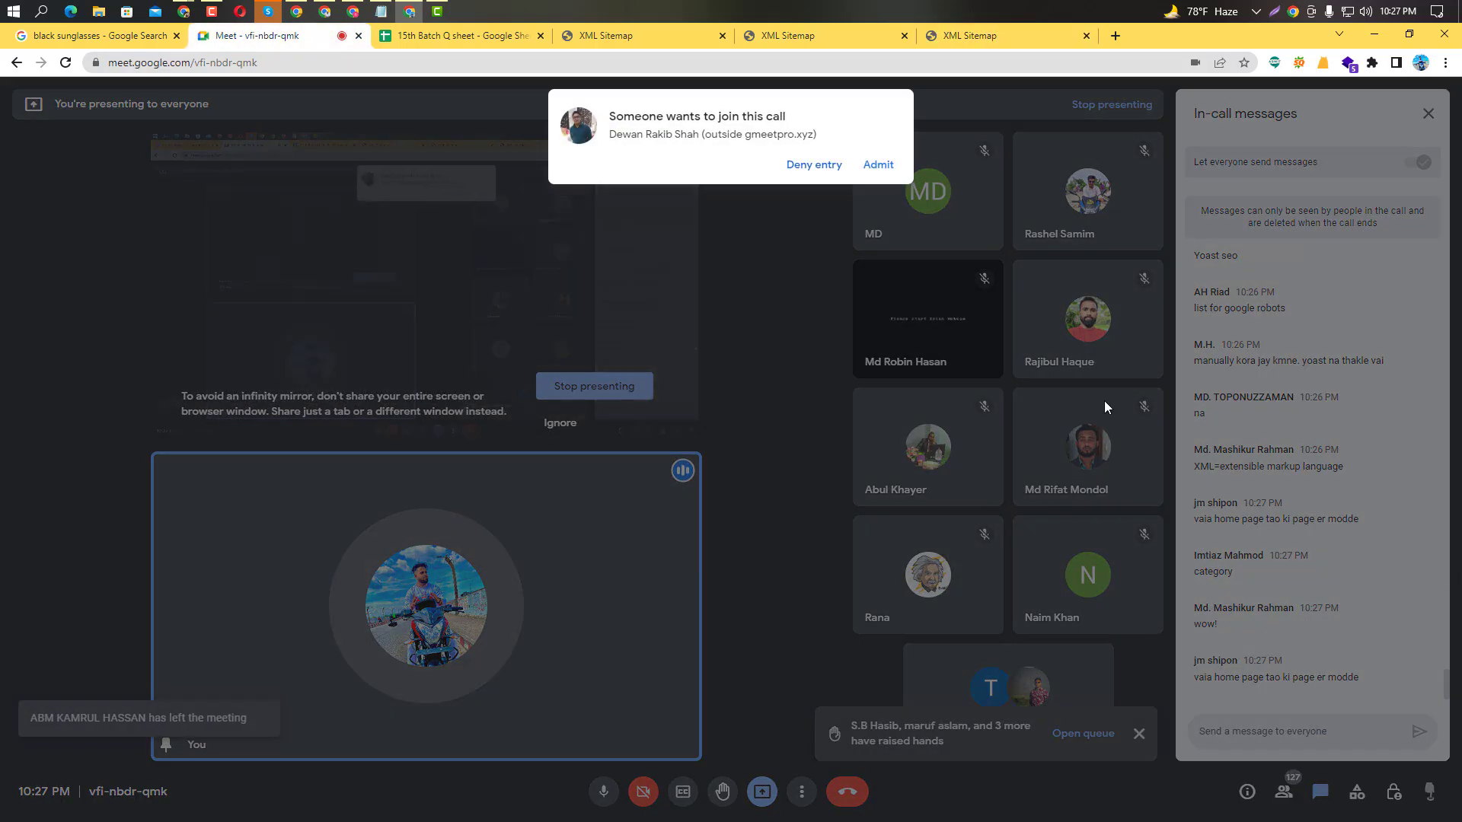
pyautogui.click(880, 169)
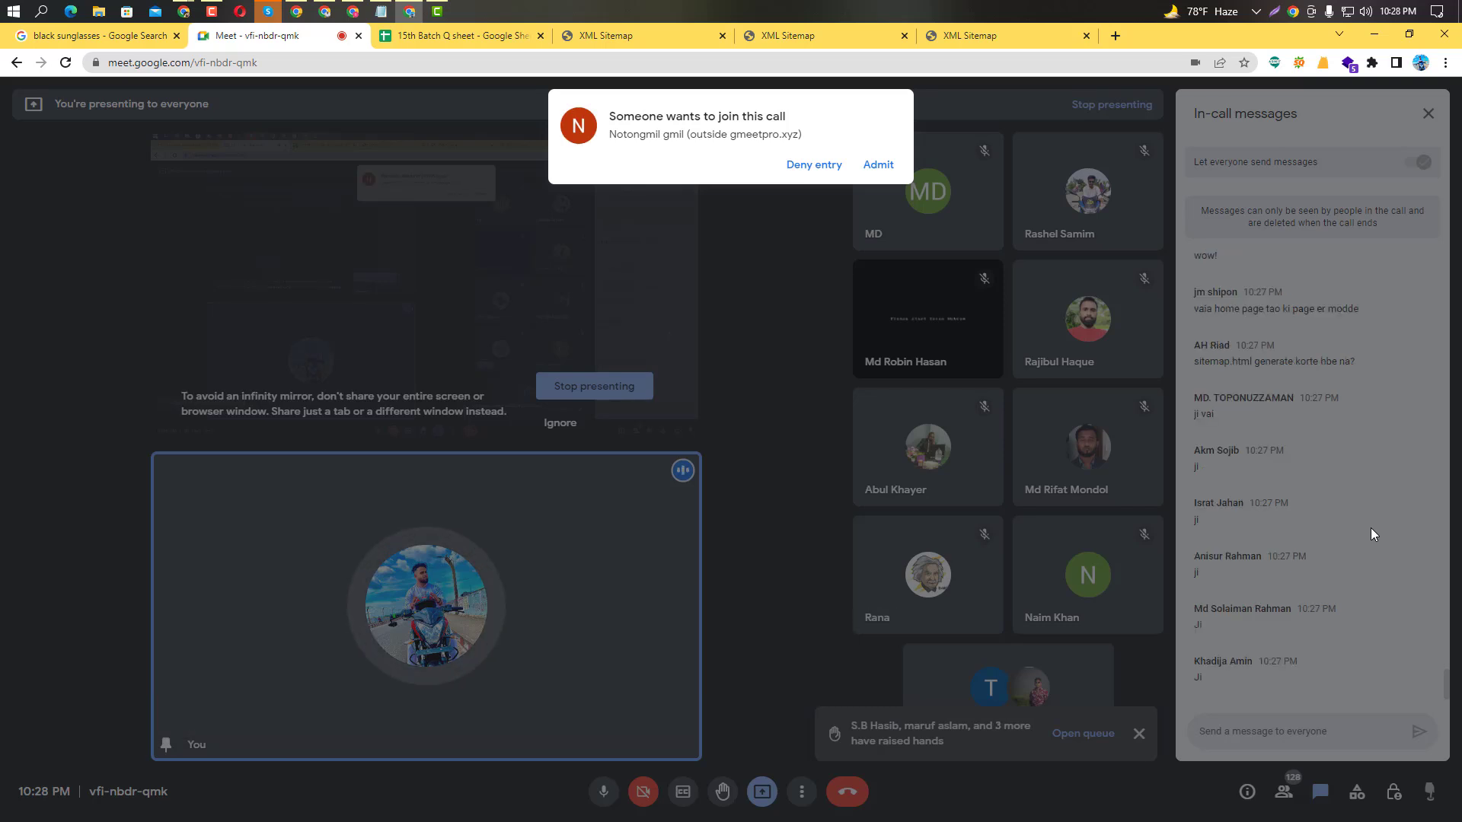
pyautogui.click(880, 166)
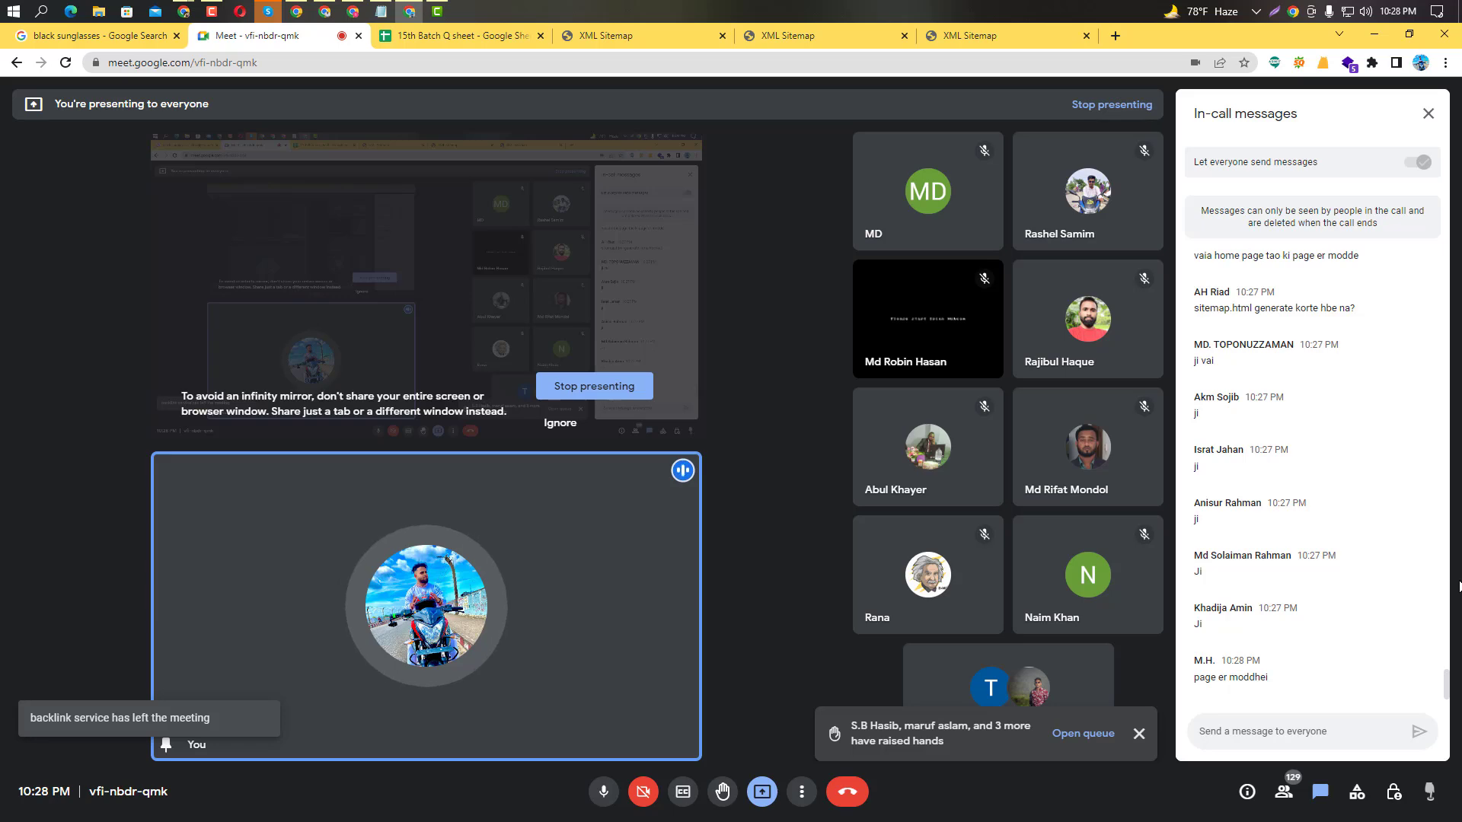
# Capture the sitemap index, draw three small red boxes below its table, box "Yoast SEO" and the sitemap list, and close the overlay.
pyautogui.click(610, 42)
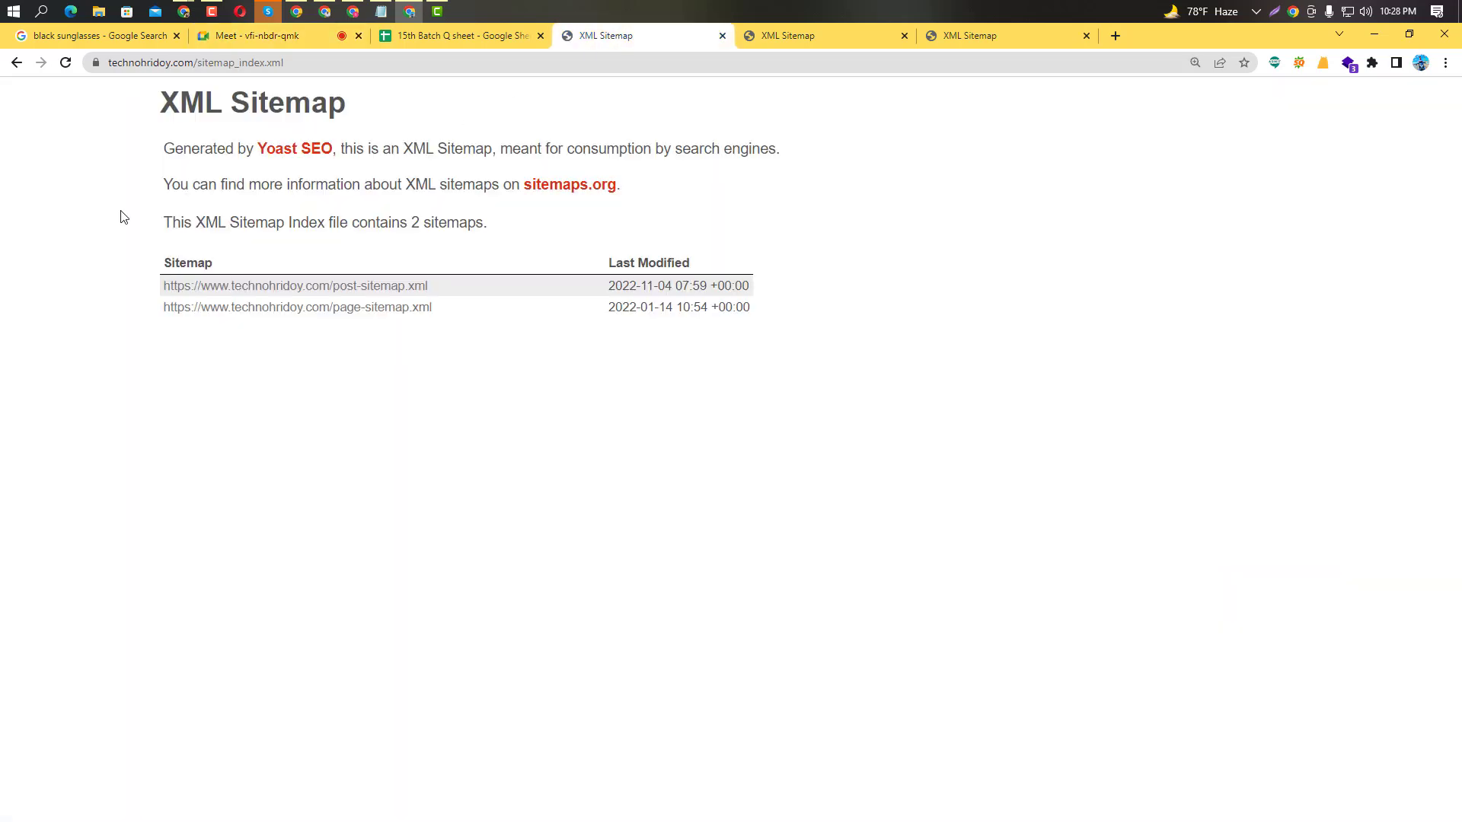
pyautogui.press('super+shift+s')
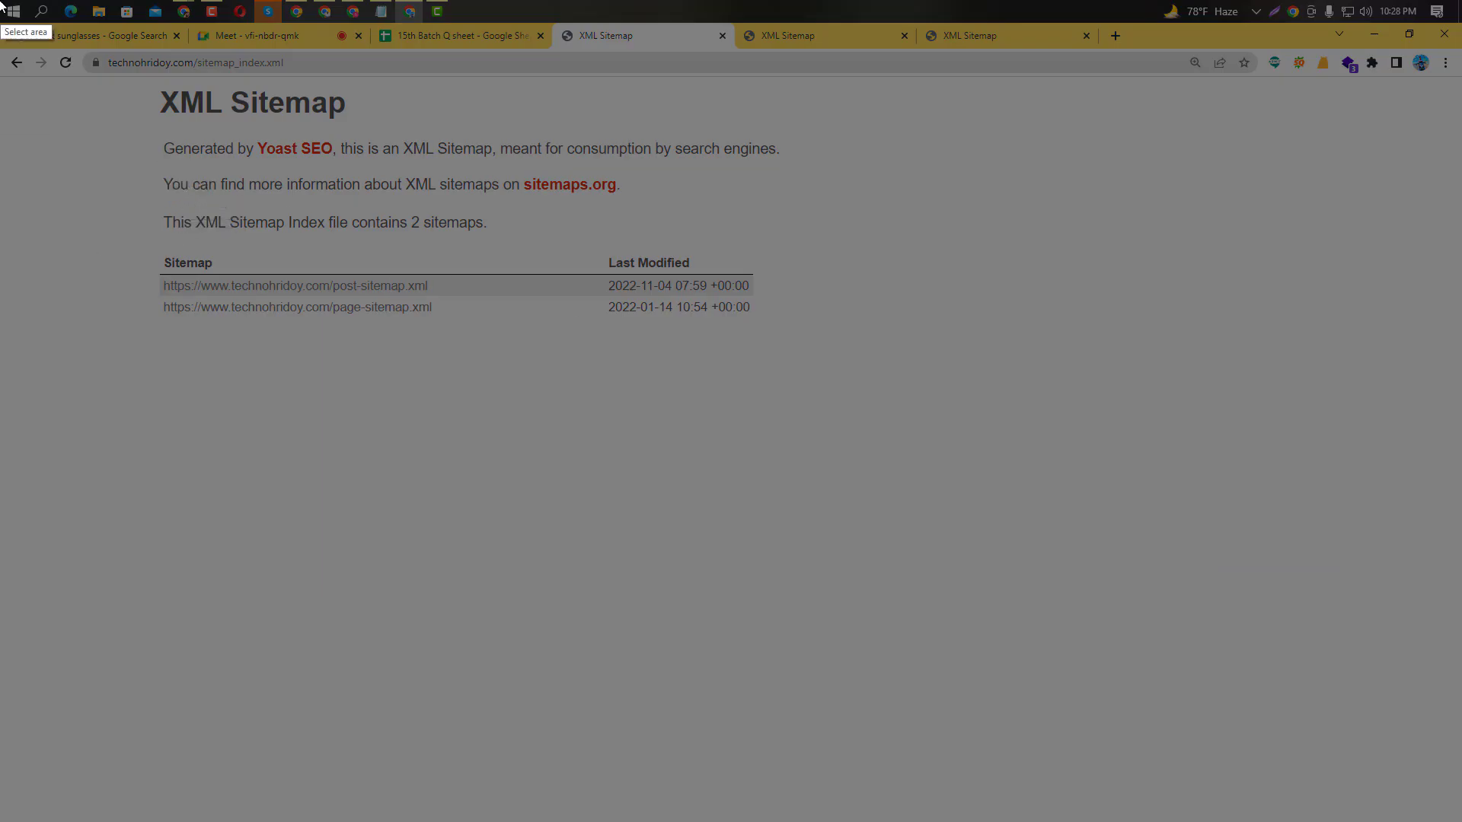
pyautogui.moveTo(71, 49); pyautogui.dragTo(1104, 489)
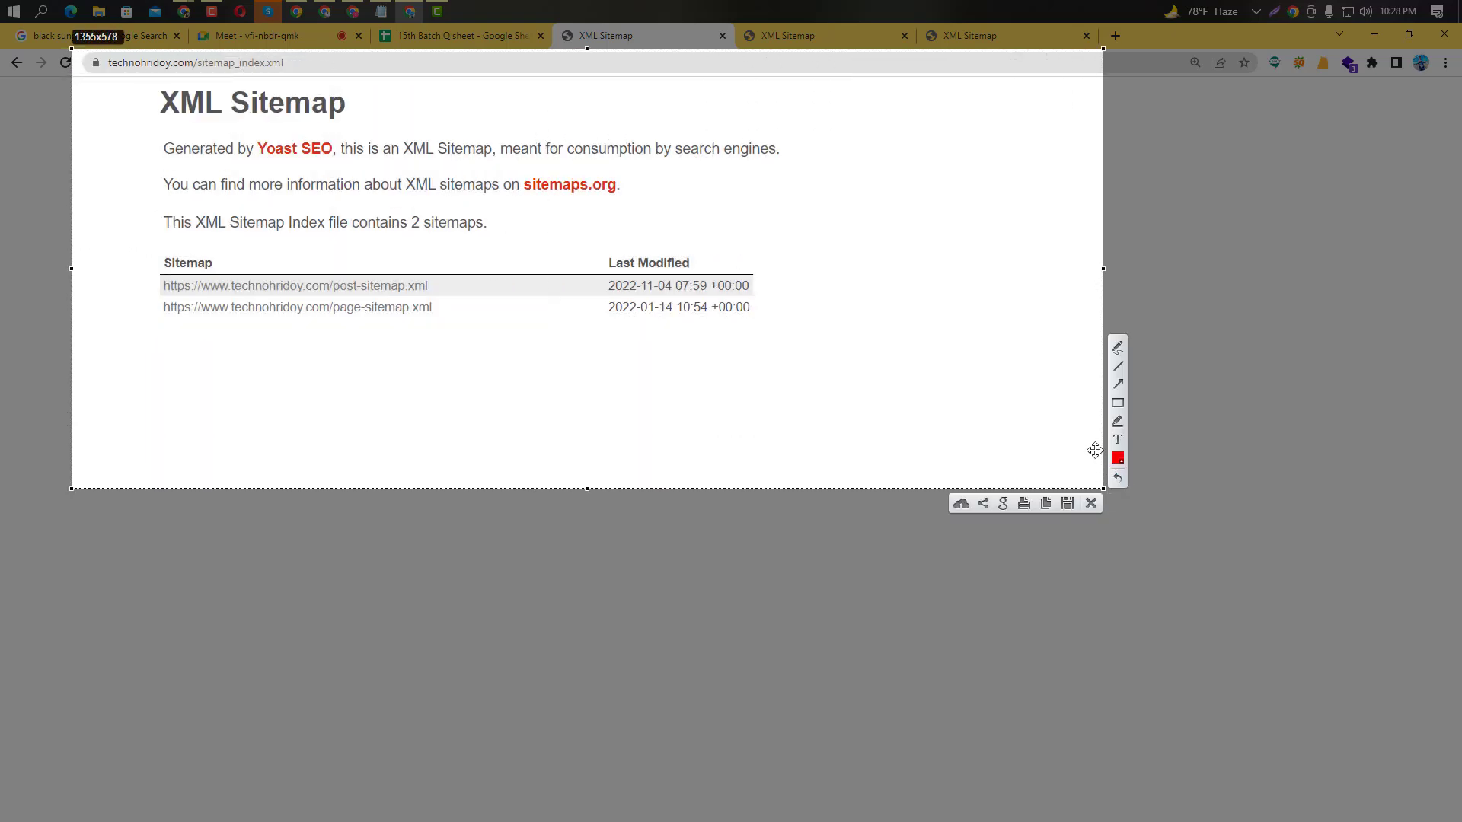
pyautogui.moveTo(340, 328)
pyautogui.mouseDown()
pyautogui.moveTo(381, 337)
pyautogui.moveTo(351, 358)
pyautogui.moveTo(380, 357)
pyautogui.moveTo(377, 383)
pyautogui.mouseUp()
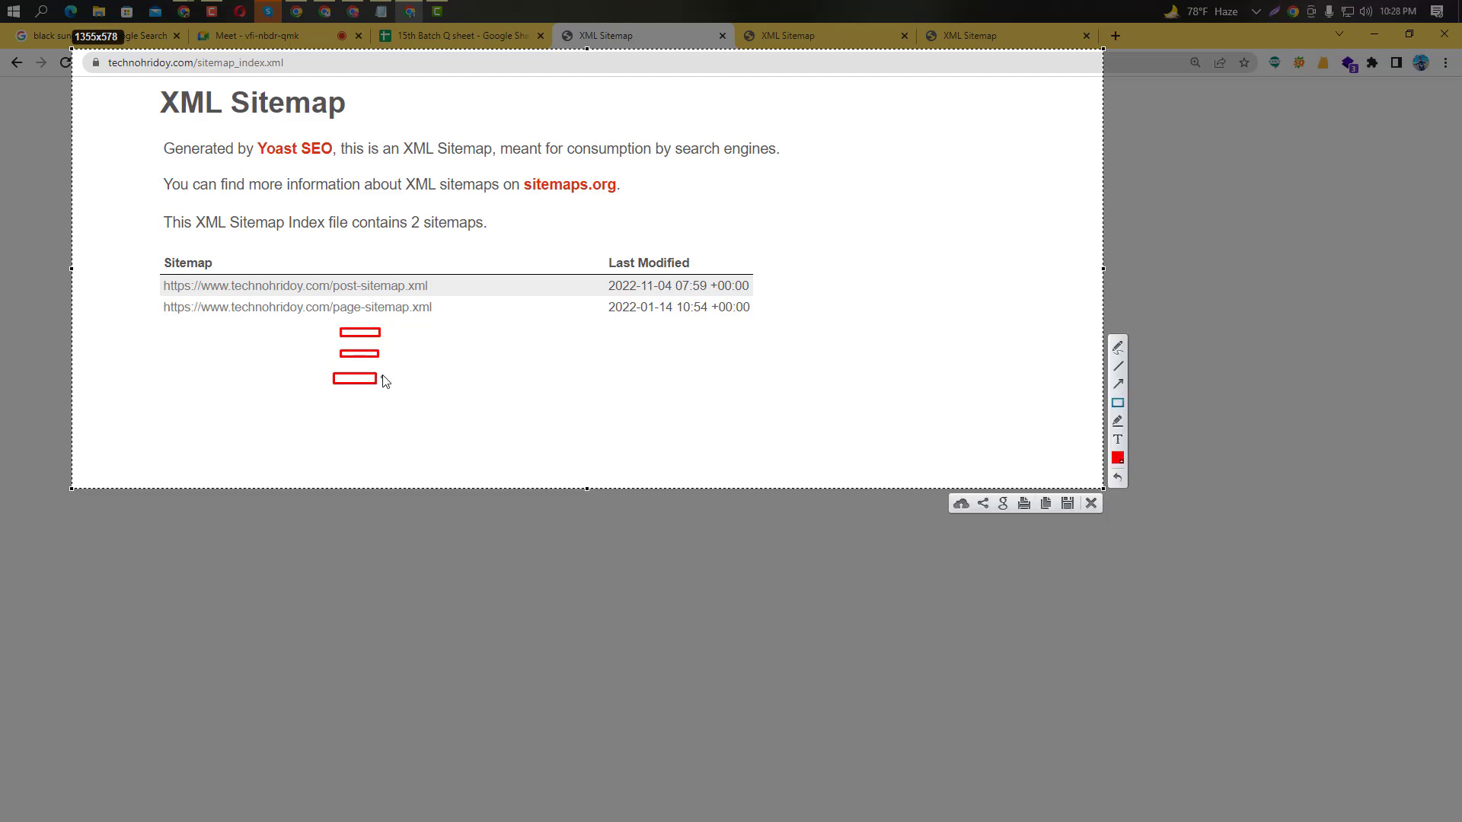
pyautogui.moveTo(244, 137); pyautogui.dragTo(355, 172)
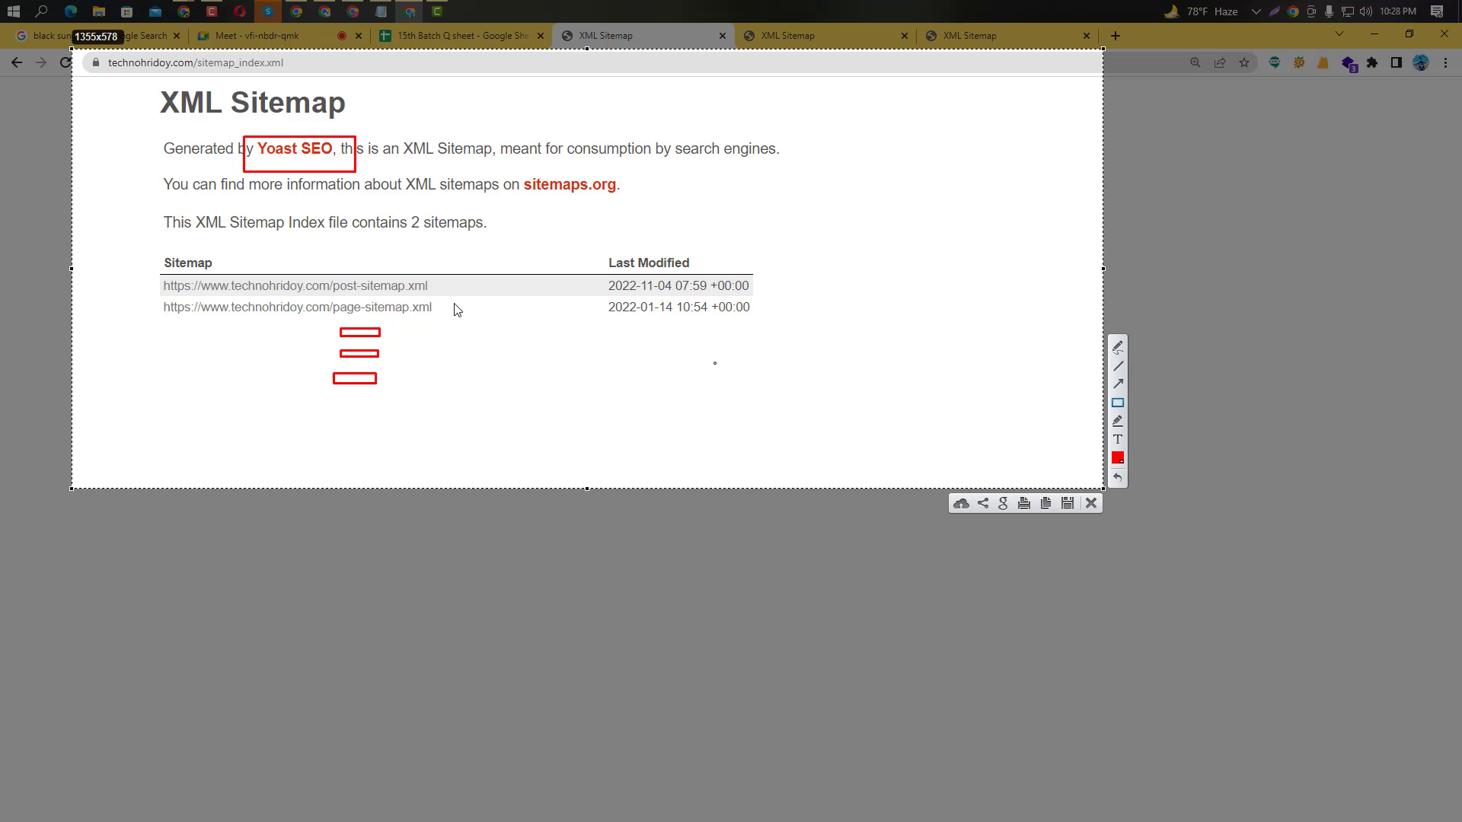
pyautogui.moveTo(268, 248); pyautogui.dragTo(832, 380)
pyautogui.click(1091, 505)
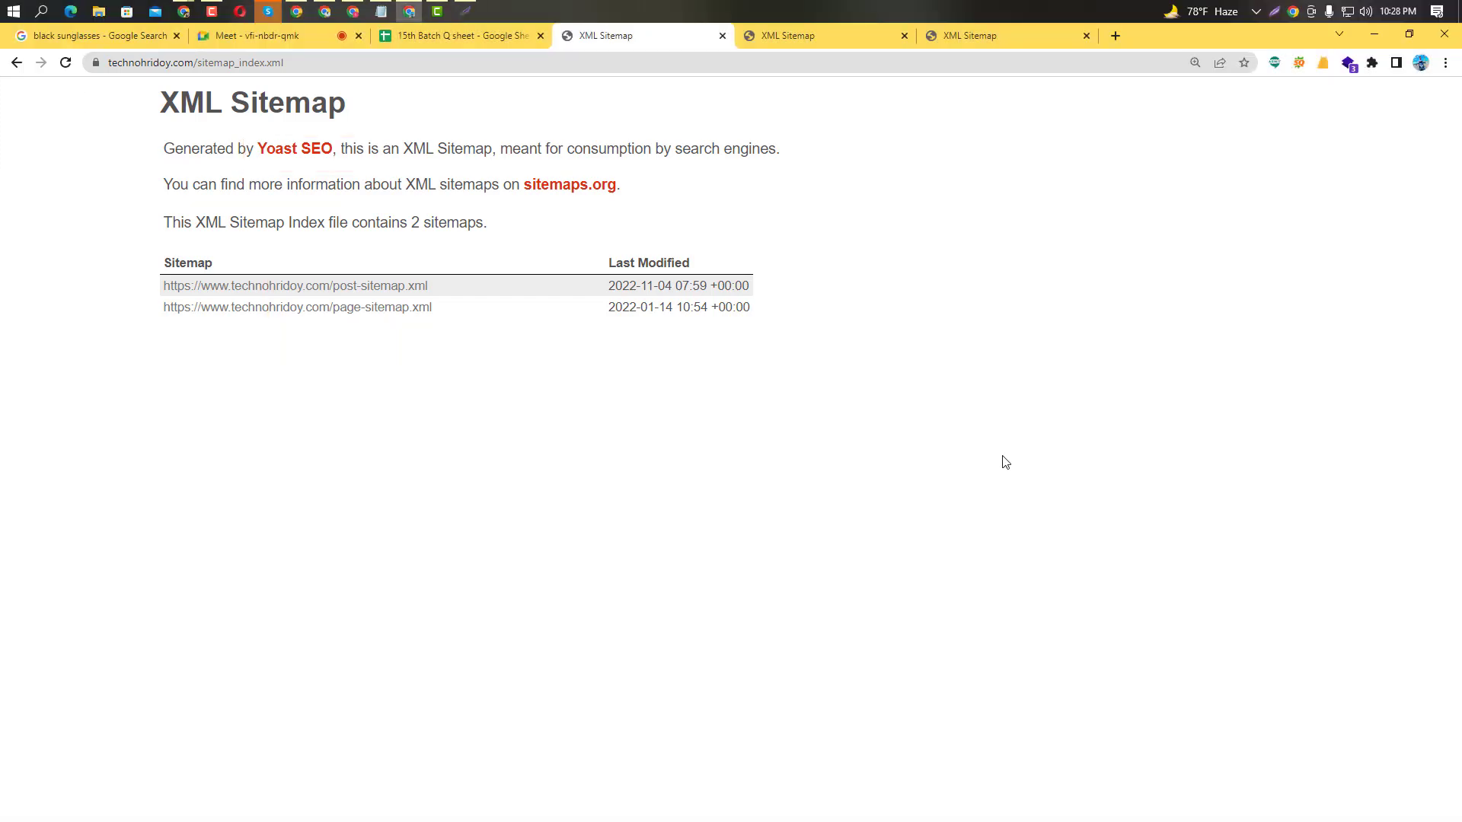
# Check the Meet chat for student replies, and switch to the WordPress window with the Yoast SEO settings.
pyautogui.click(256, 43)
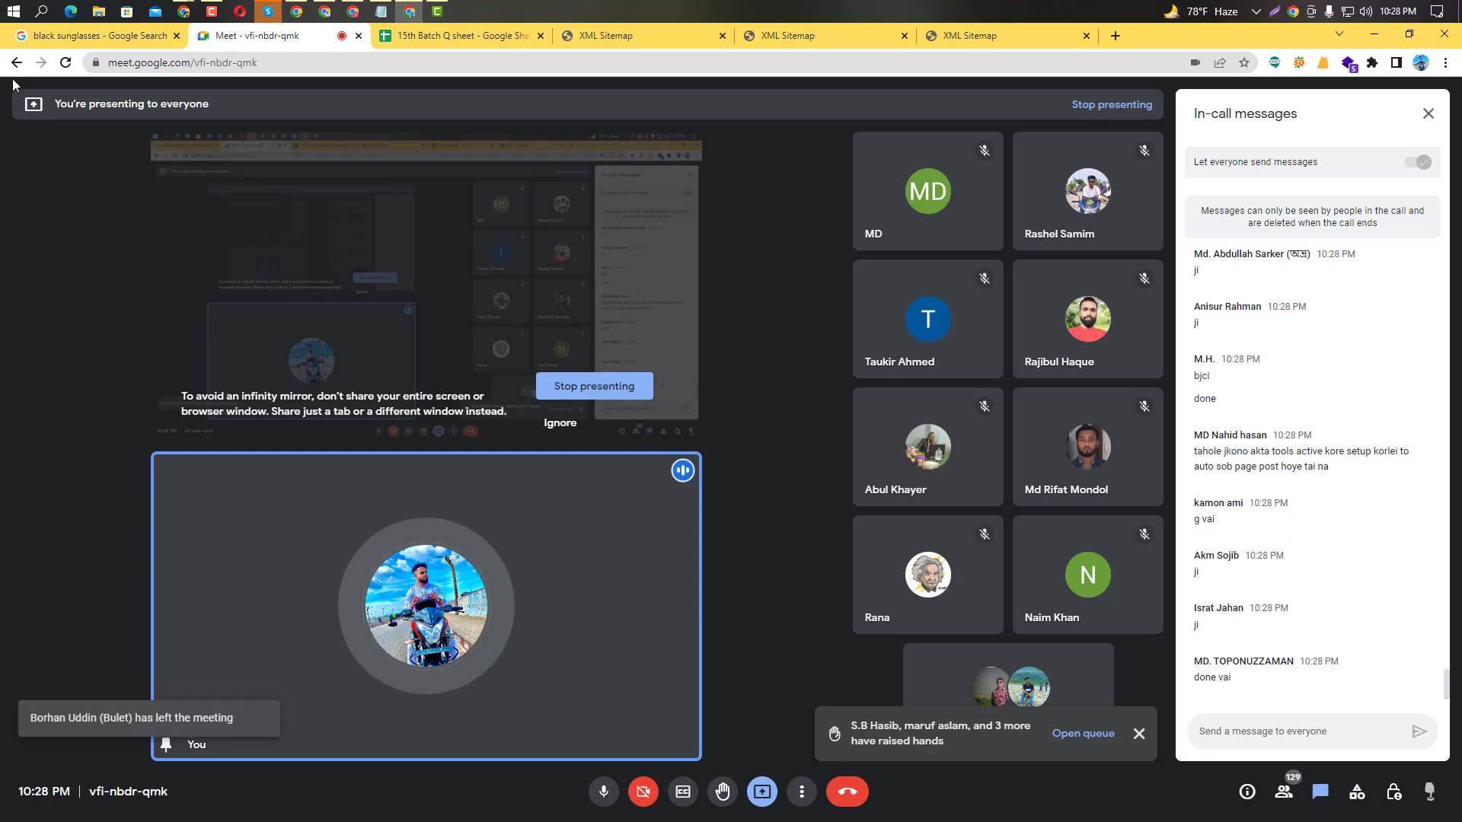
pyautogui.moveTo(180, 11)
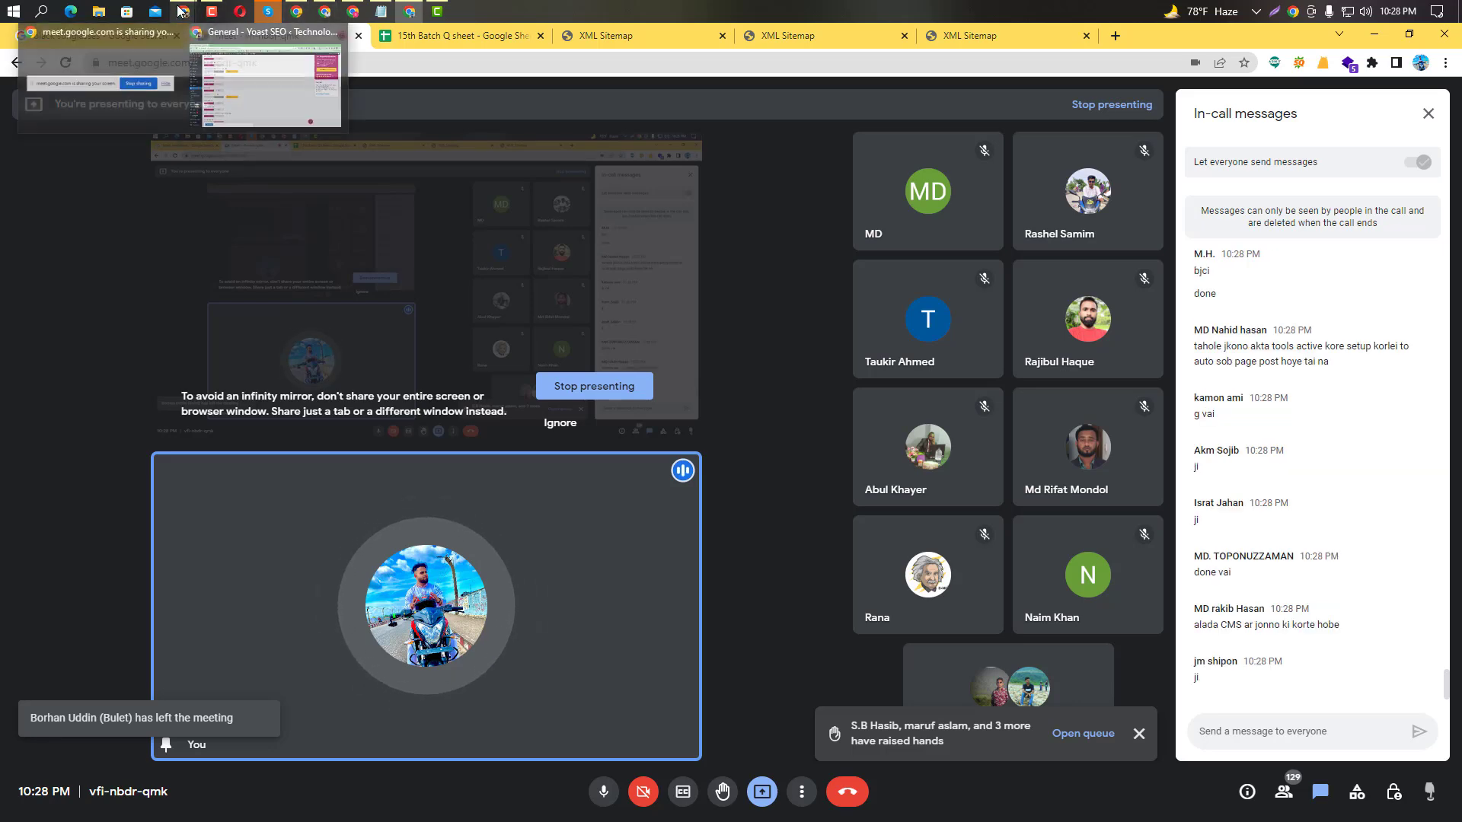
pyautogui.click(236, 85)
# Open the Yoast SEO Tools page and look over its list of built-in tools.
pyautogui.scroll(8, 533, 442)
pyautogui.scroll(-1, 546, 445)
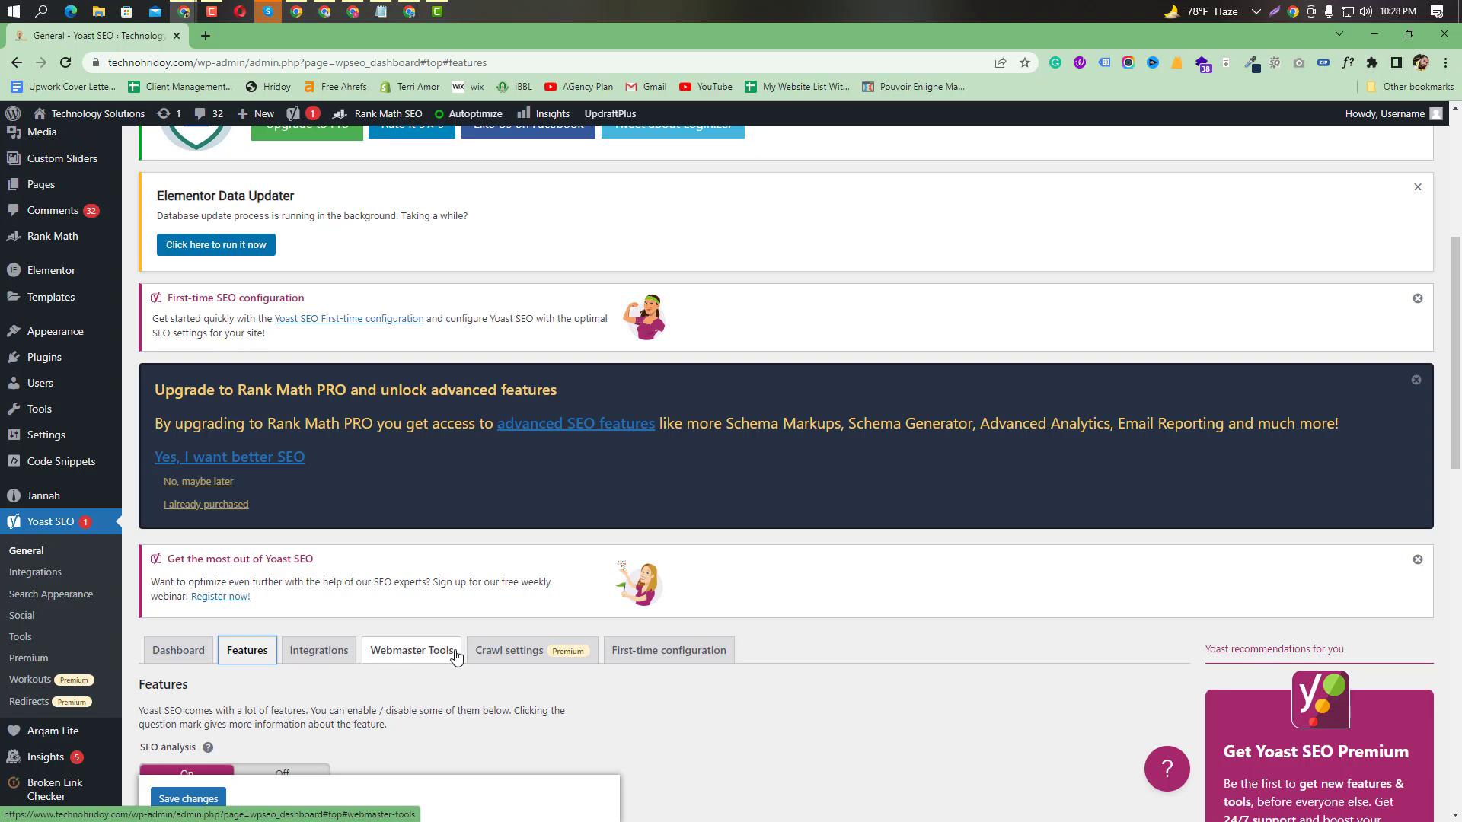
pyautogui.scroll(-1, 42, 640)
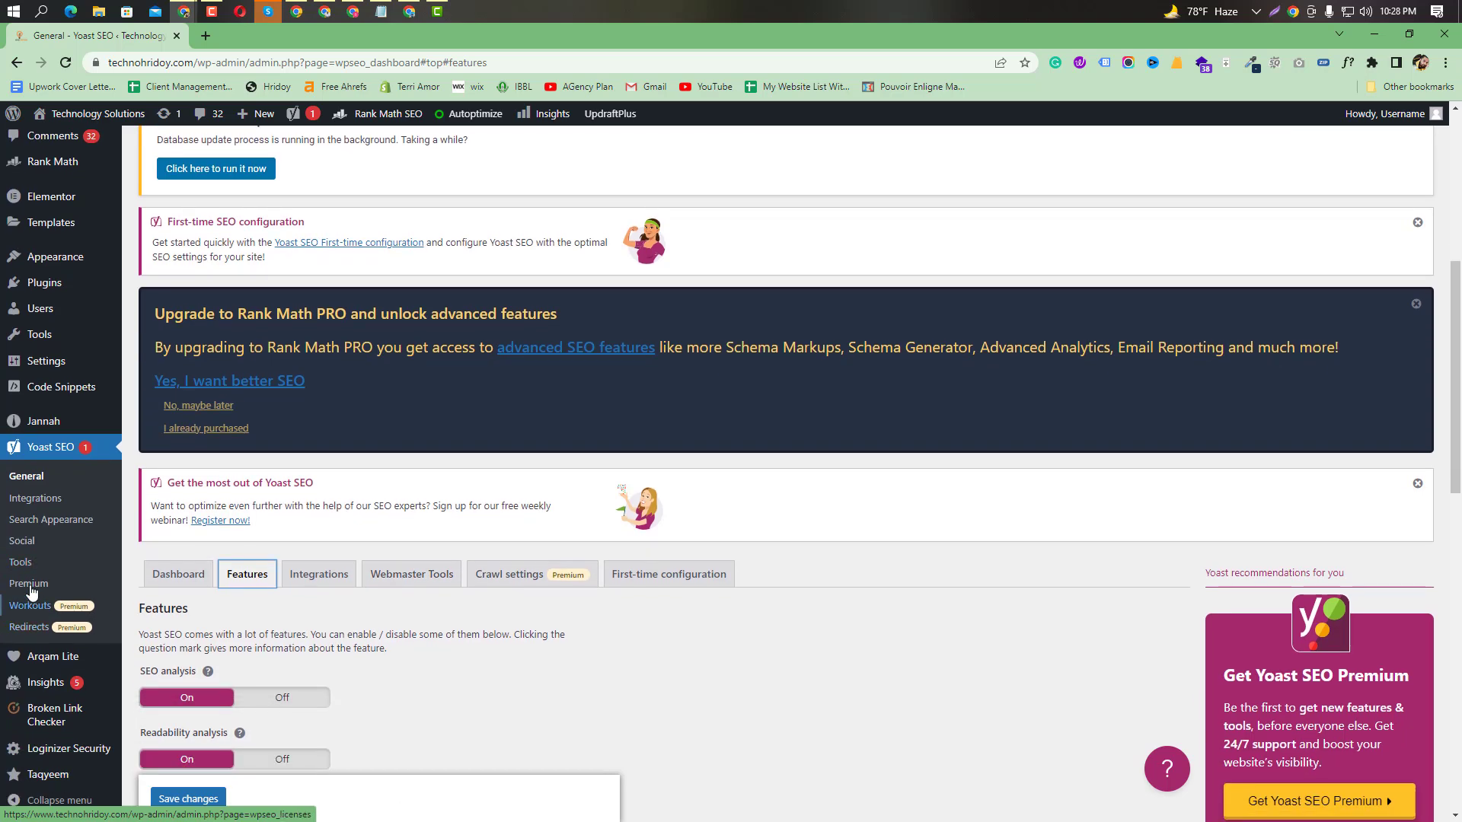
pyautogui.click(30, 564)
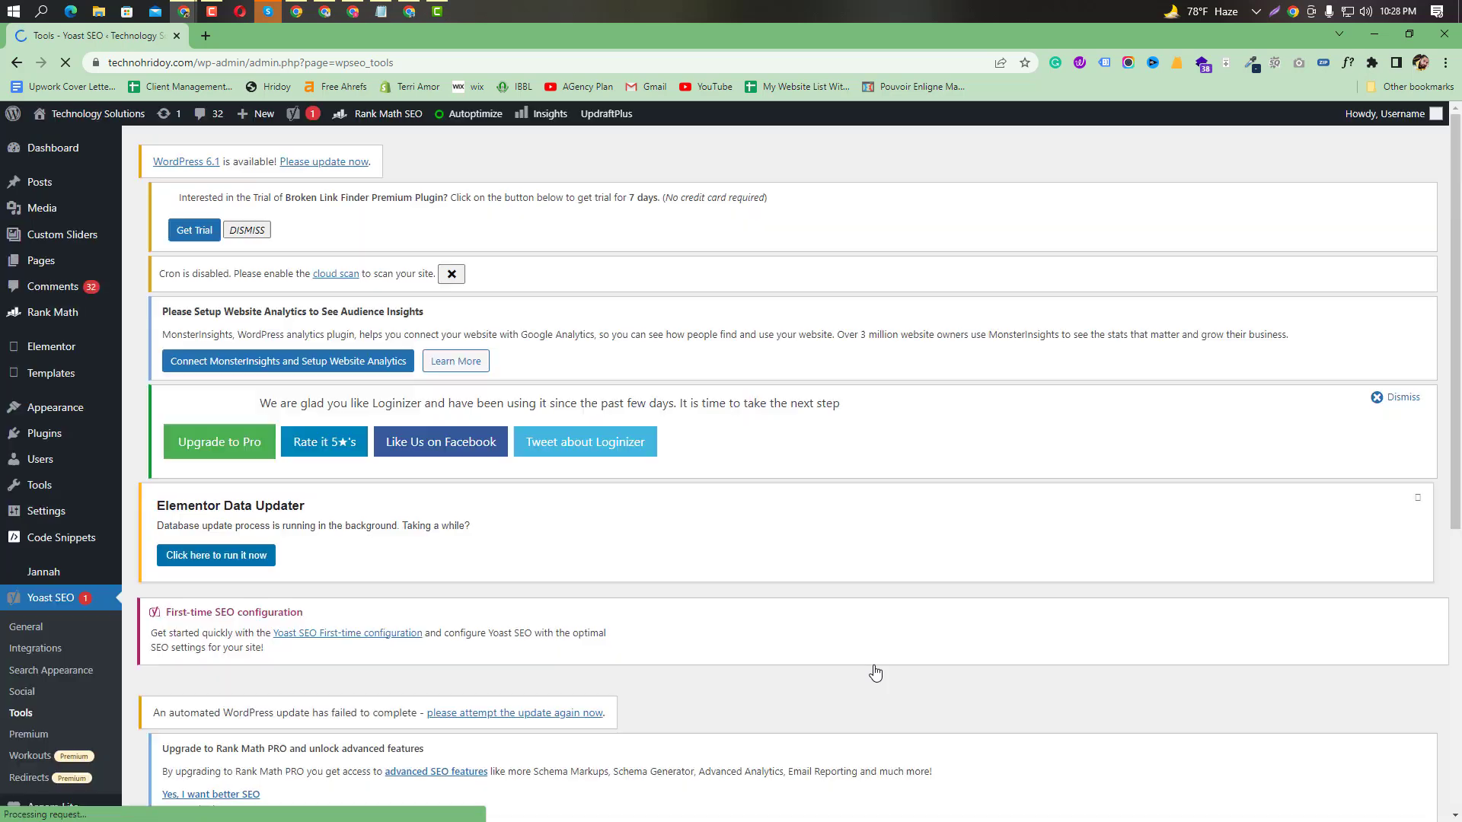
pyautogui.scroll(-5, 734, 565)
pyautogui.scroll(-3, 733, 556)
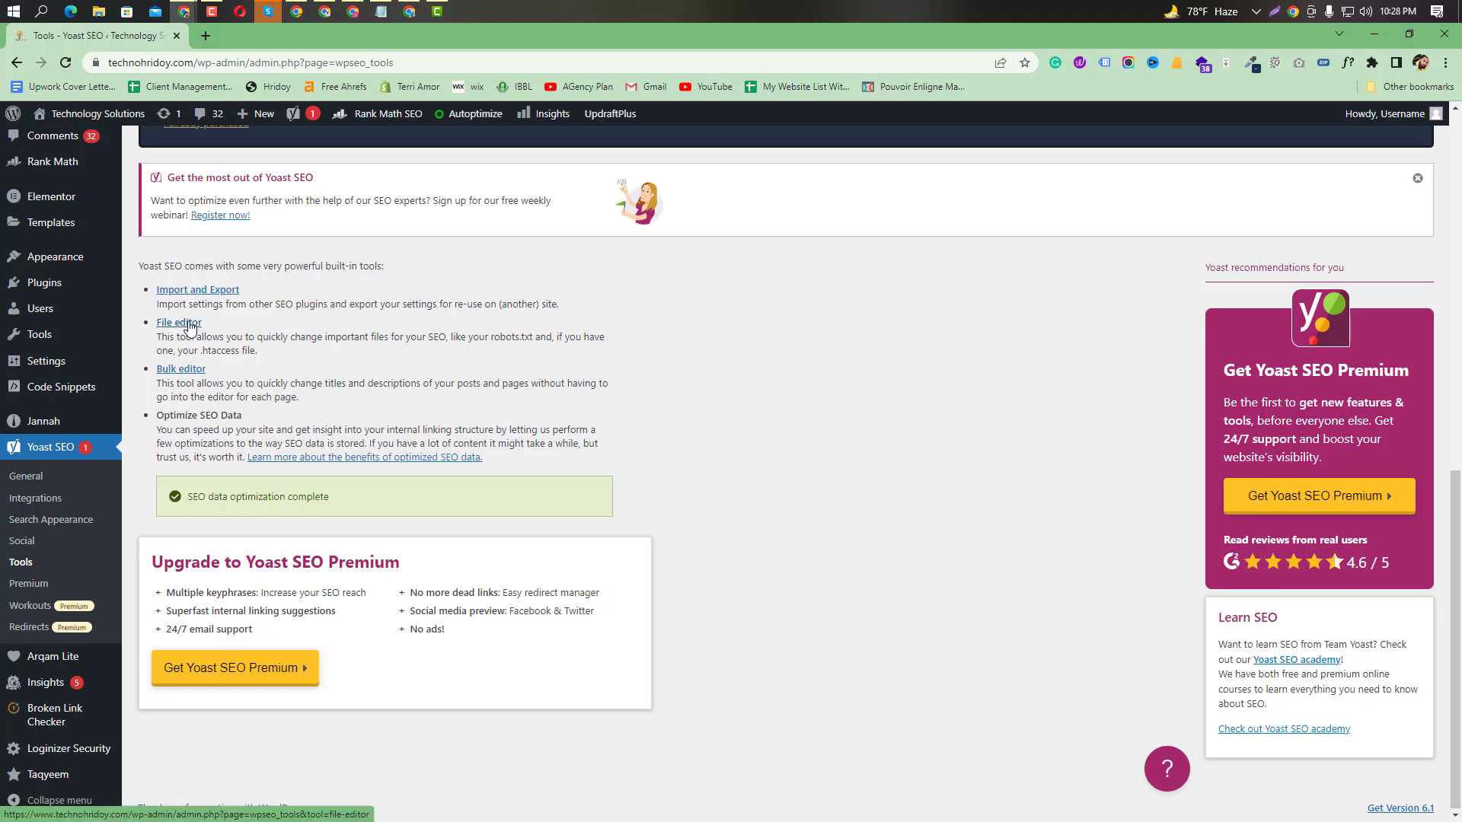
pyautogui.scroll(3, 189, 326)
pyautogui.scroll(-2, 202, 426)
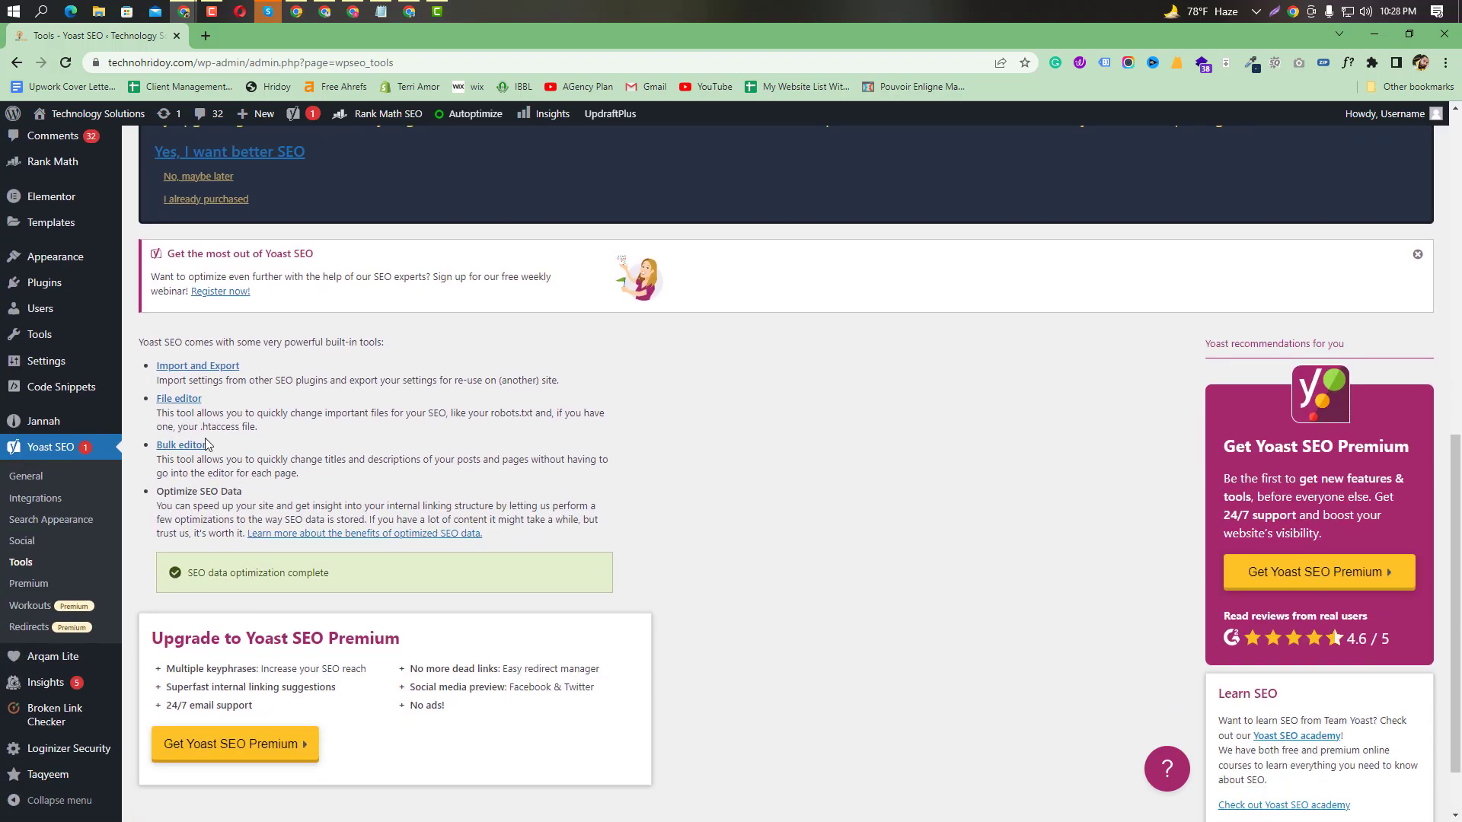
# Open the Yoast File editor and highlight the robots.txt heading above its editable content.
pyautogui.click(181, 399)
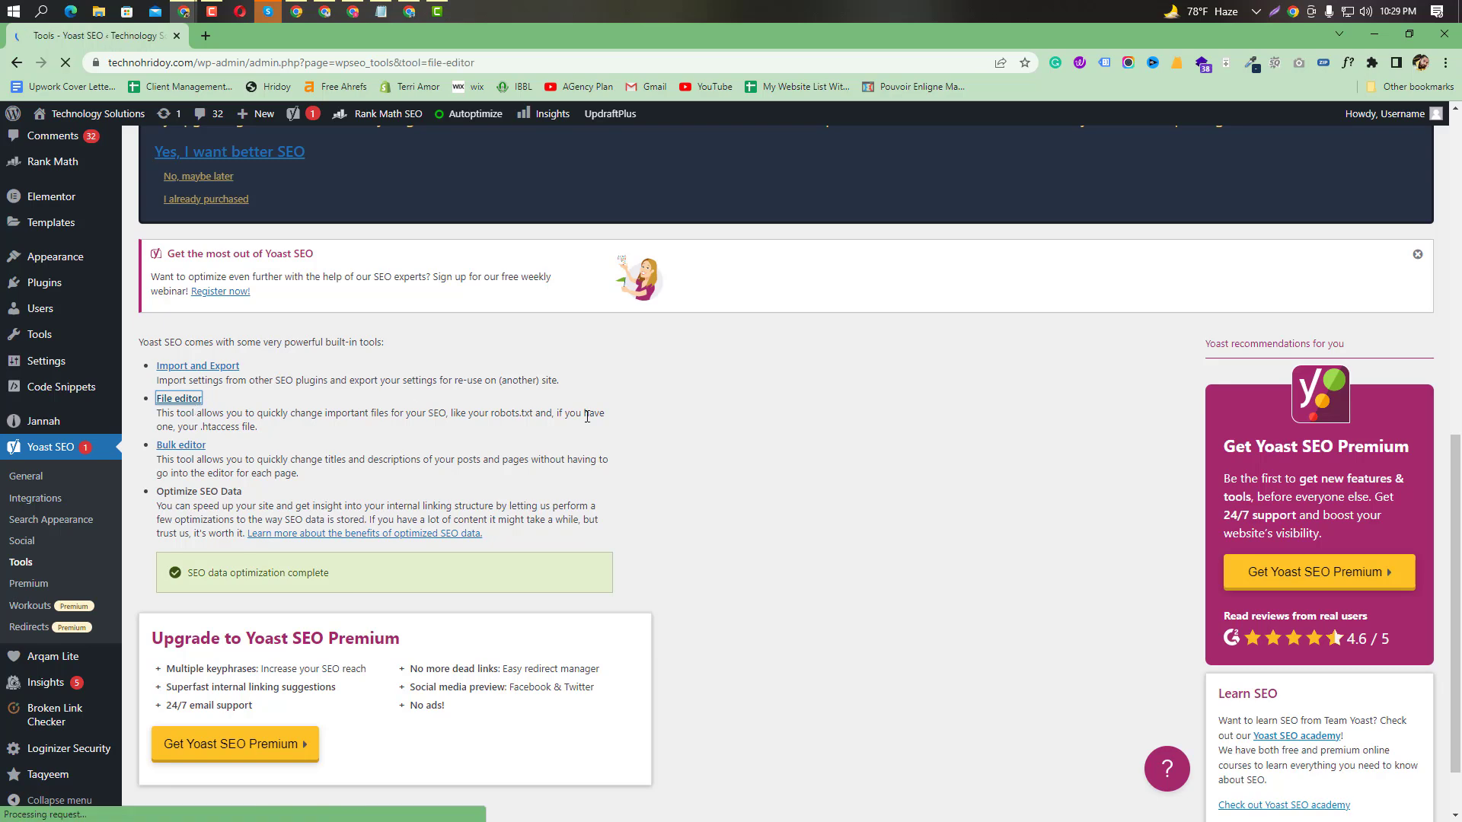
pyautogui.scroll(-3, 587, 417)
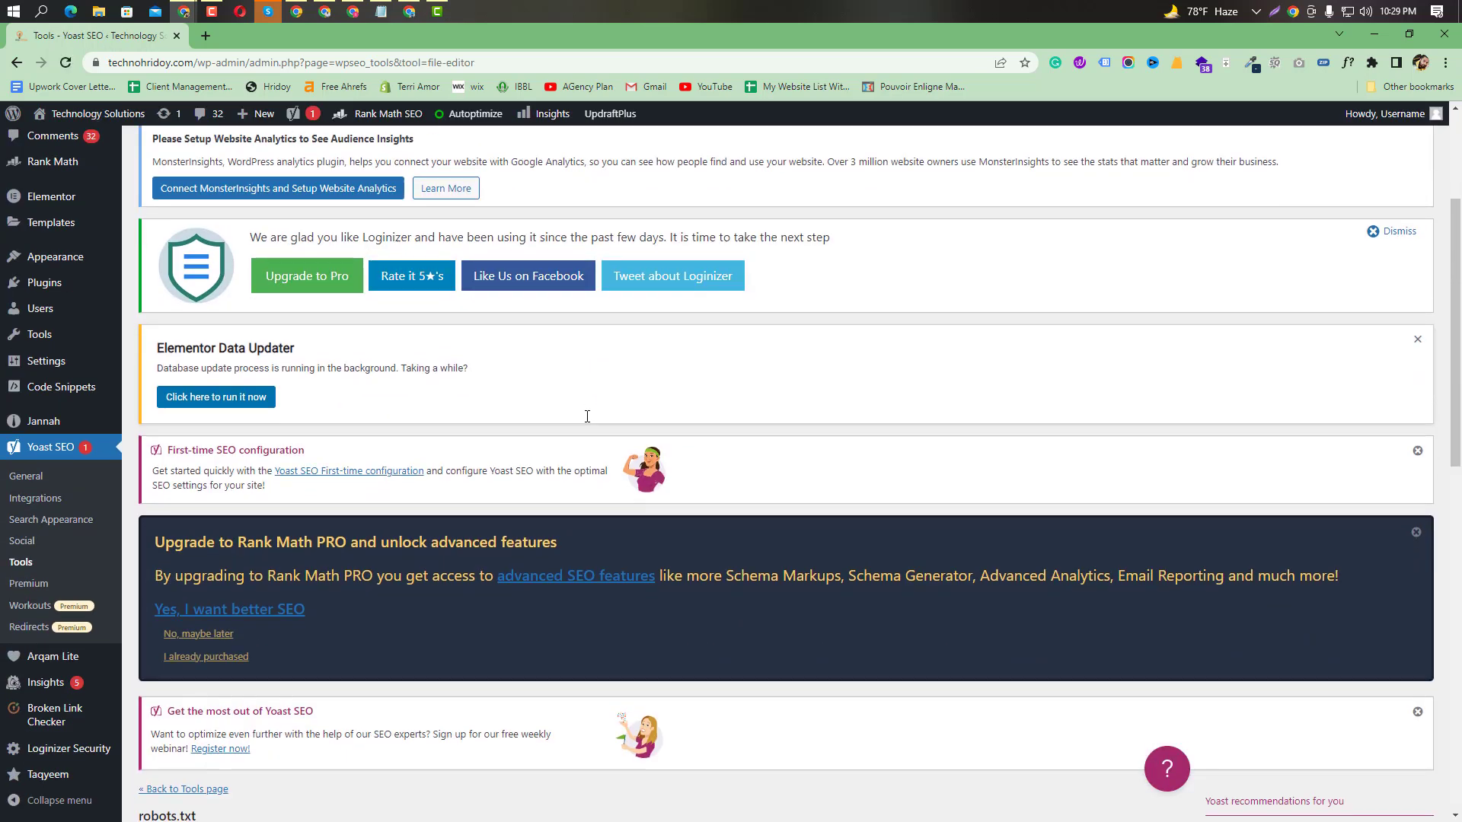
pyautogui.scroll(-7, 587, 416)
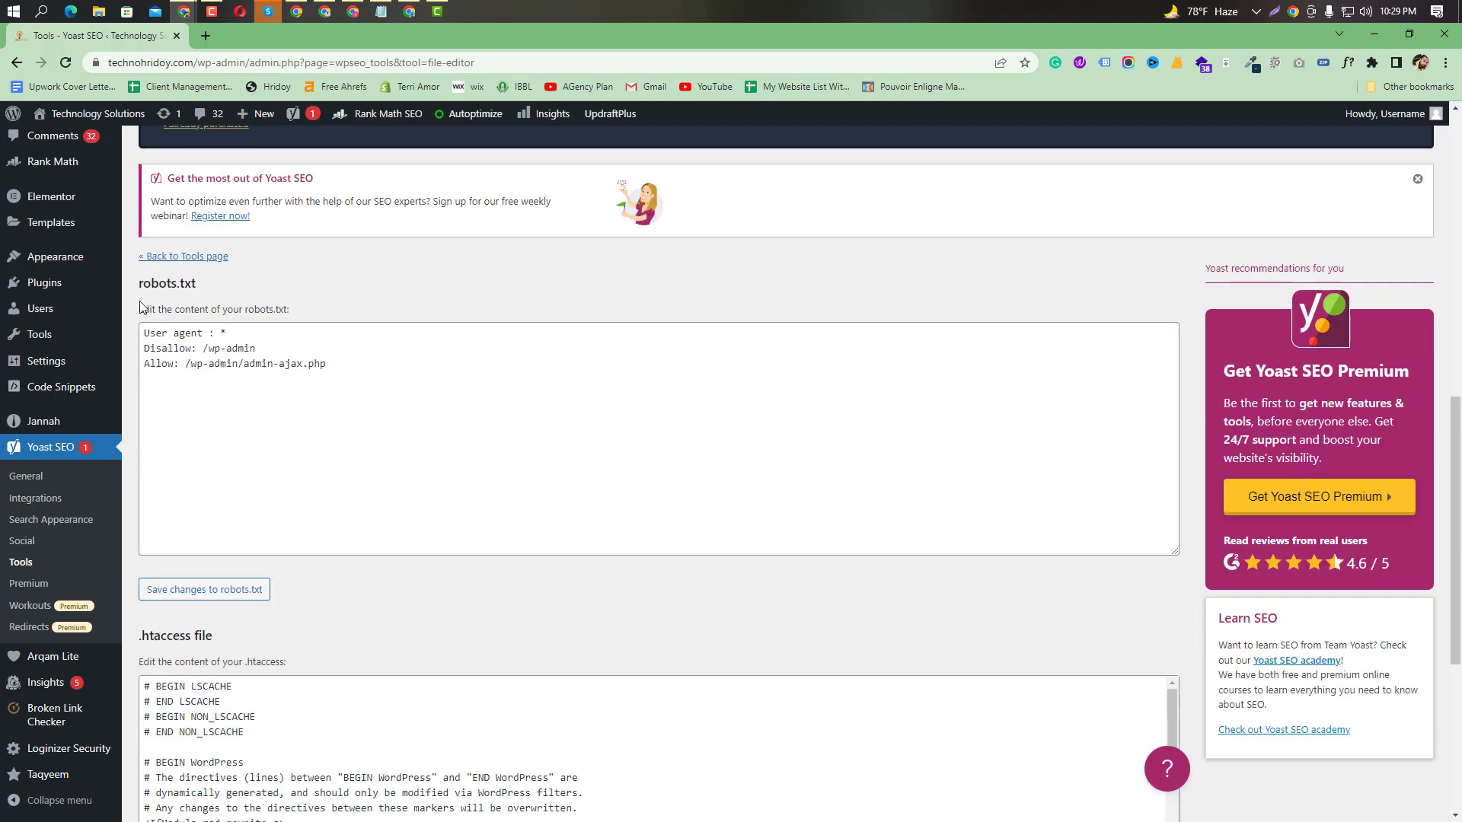
pyautogui.moveTo(141, 280); pyautogui.dragTo(191, 281)
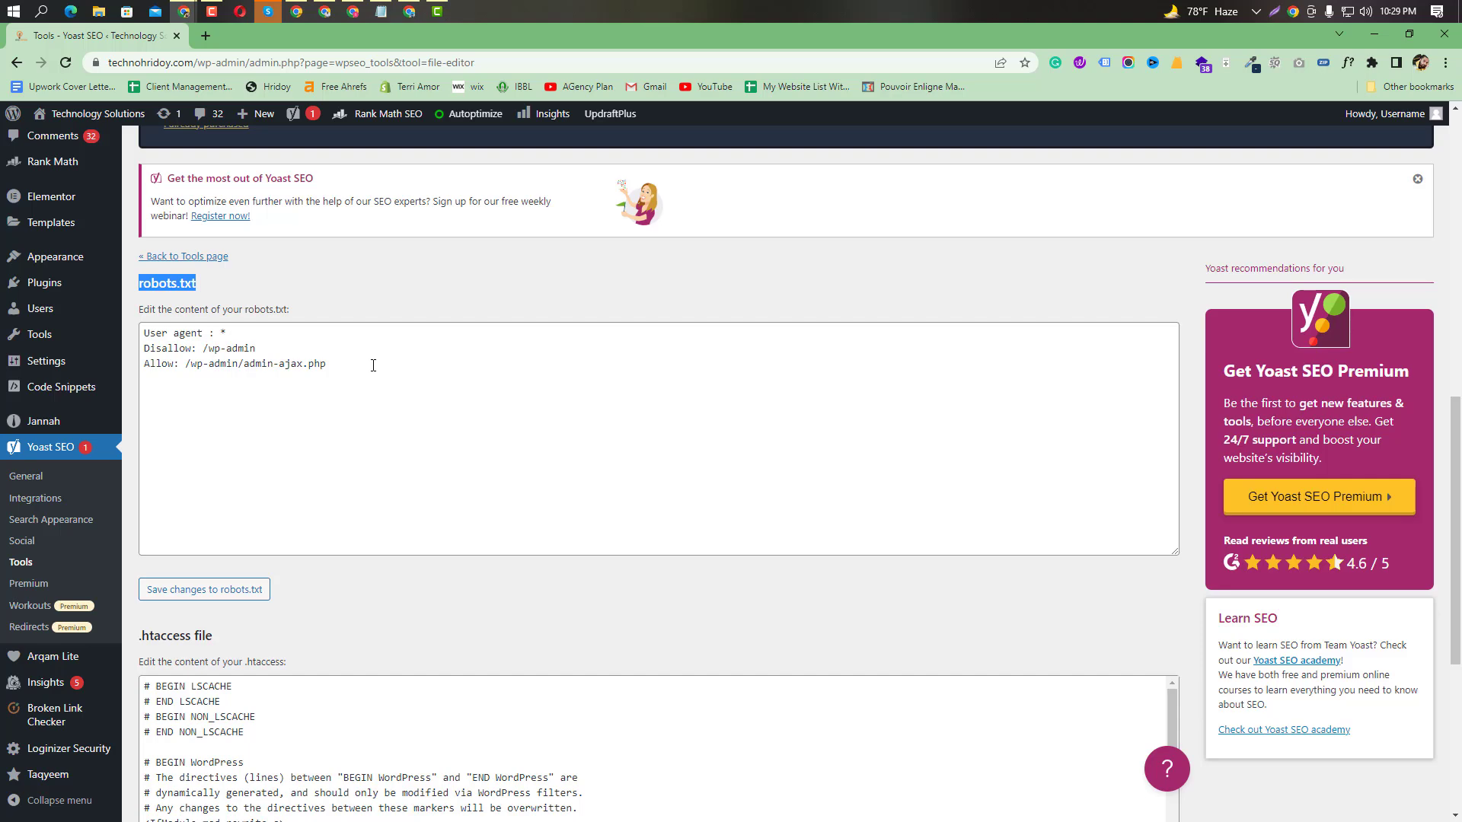
# Highlight the * in the User agent line of the robots.txt content, and check the Google Meet chat for student replies.
pyautogui.scroll(1, 575, 546)
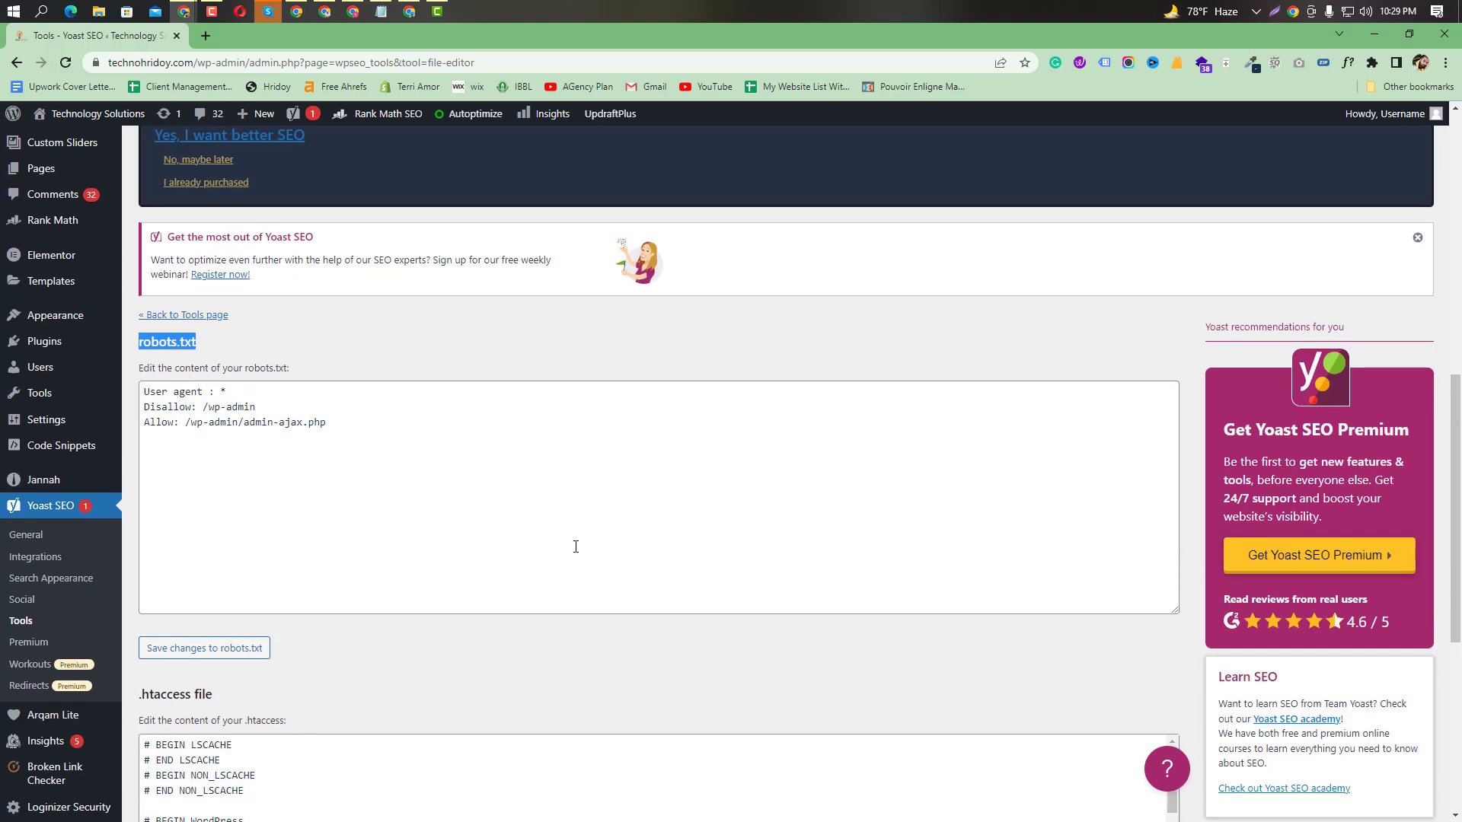
pyautogui.scroll(3, 575, 548)
pyautogui.scroll(-2, 550, 589)
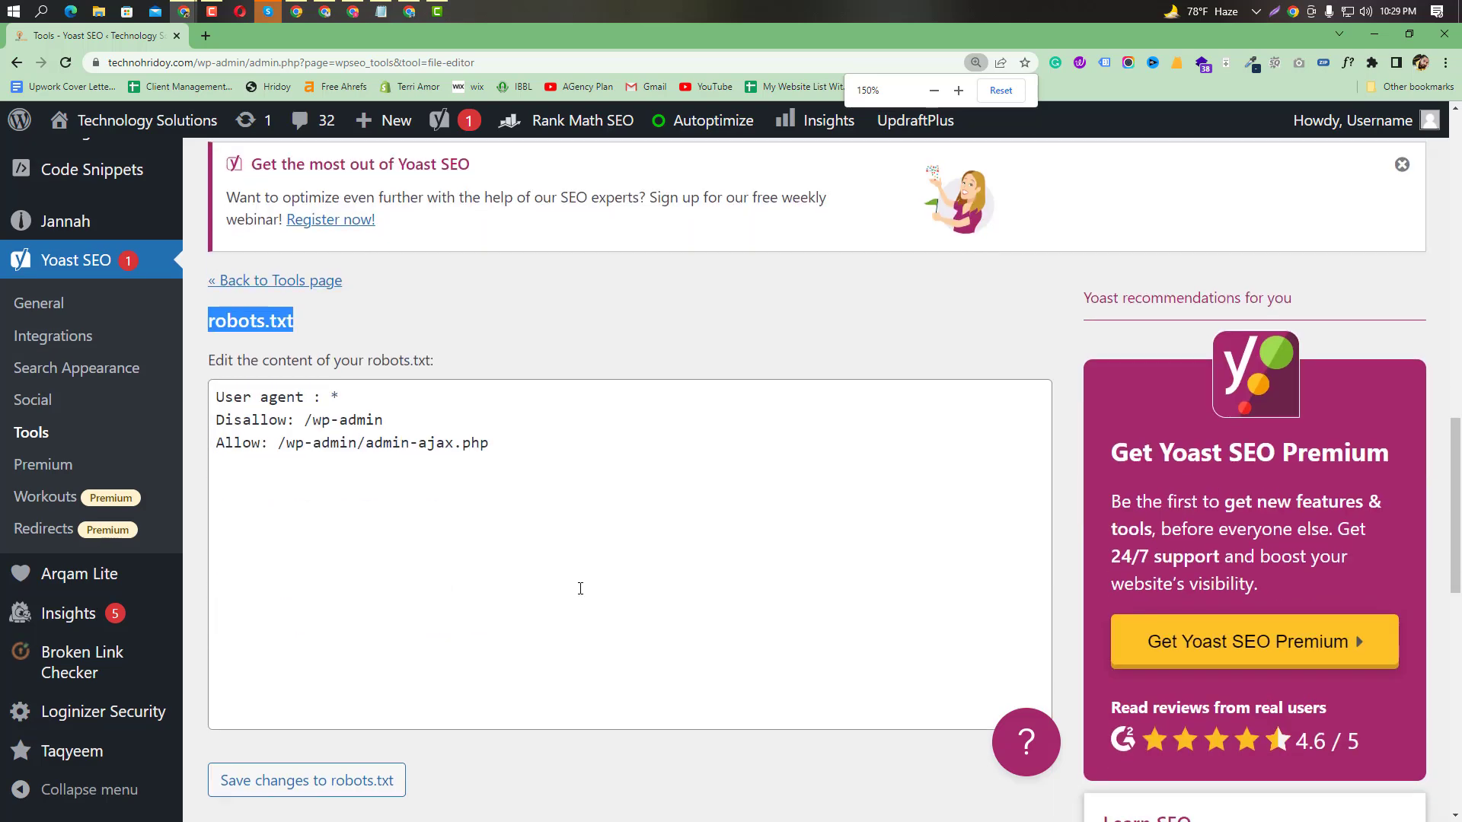
pyautogui.click(352, 401)
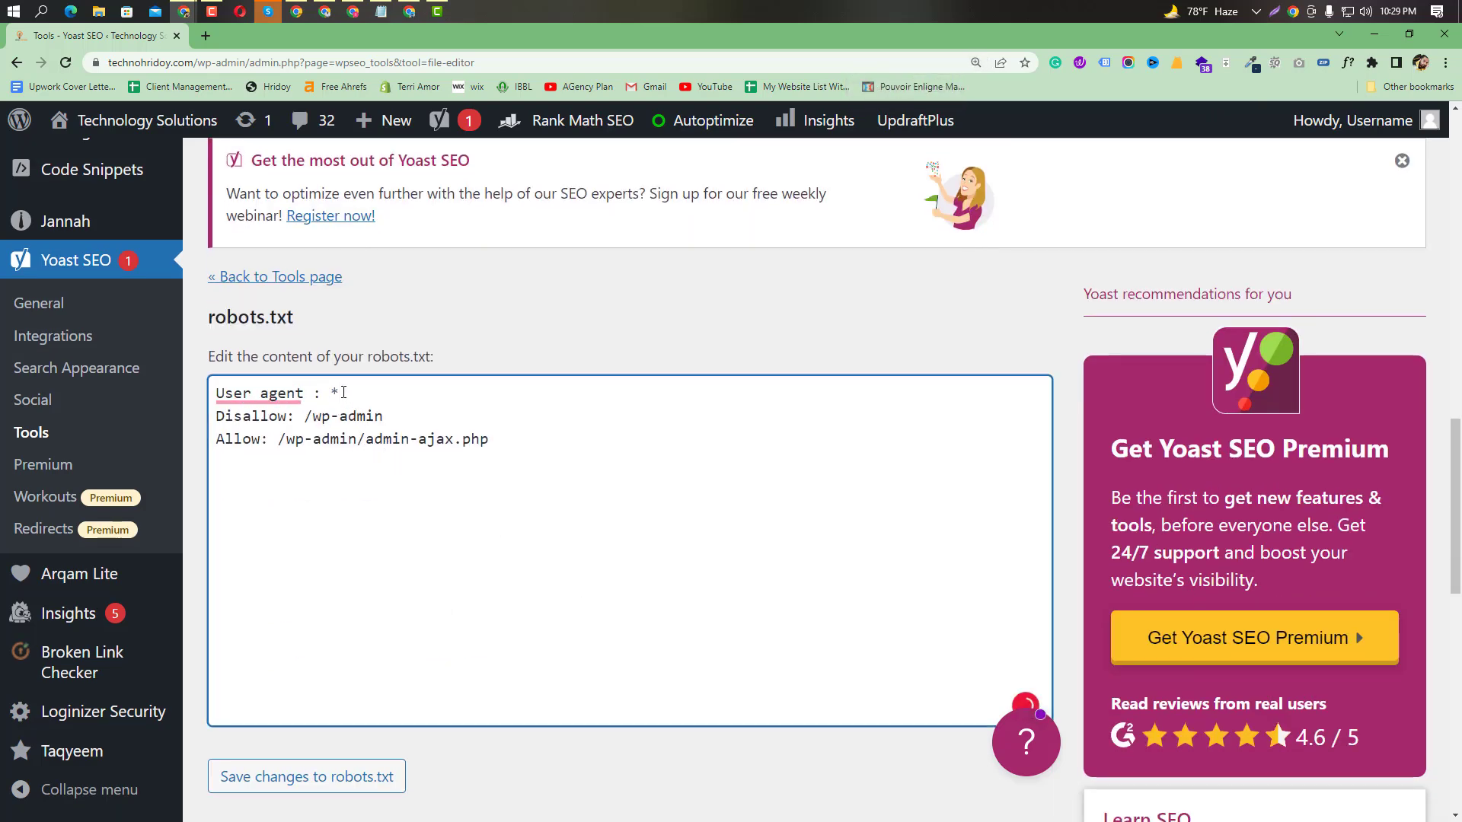
pyautogui.moveTo(347, 394); pyautogui.dragTo(318, 393)
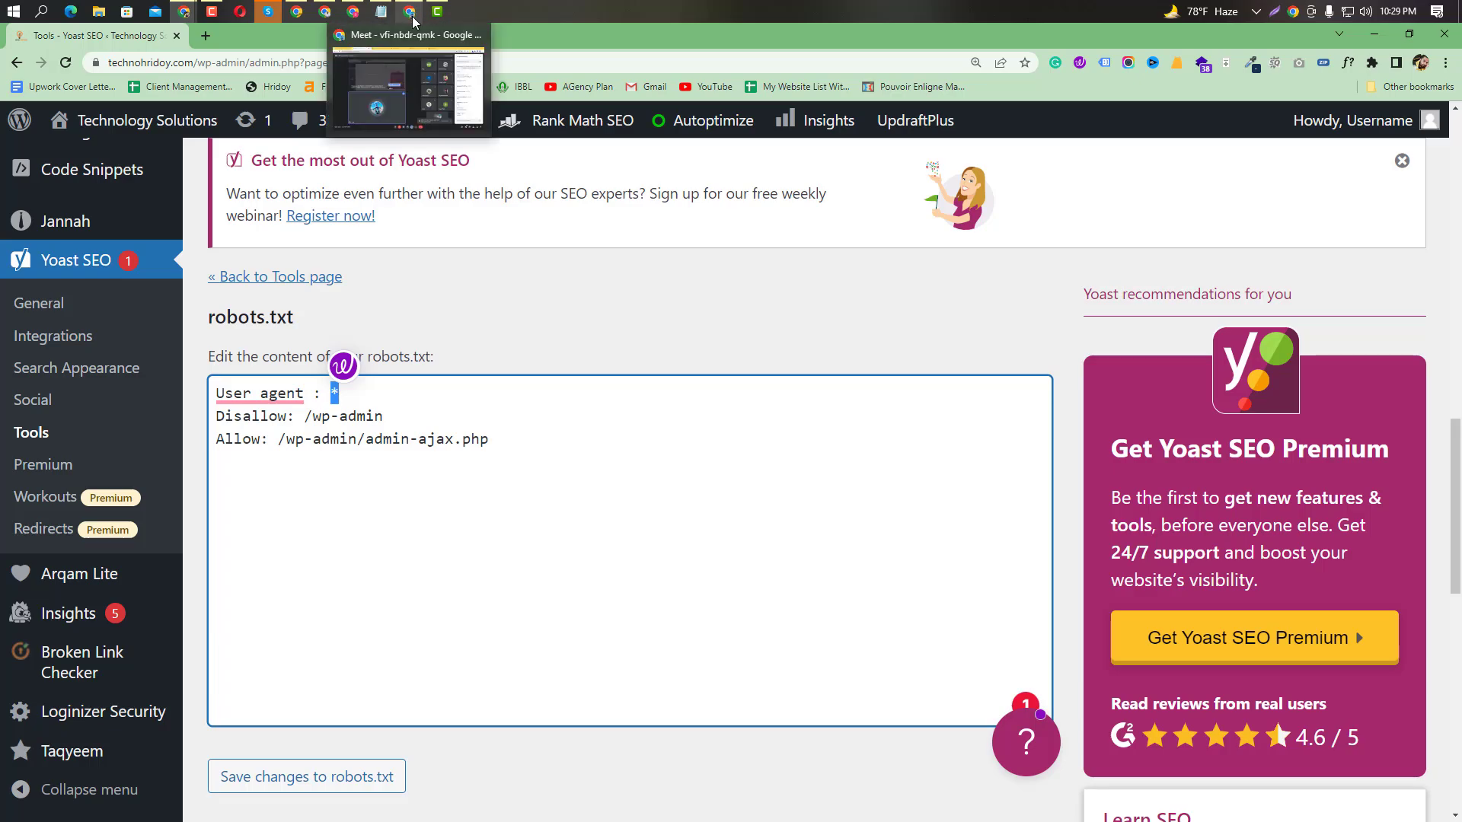
pyautogui.click(414, 95)
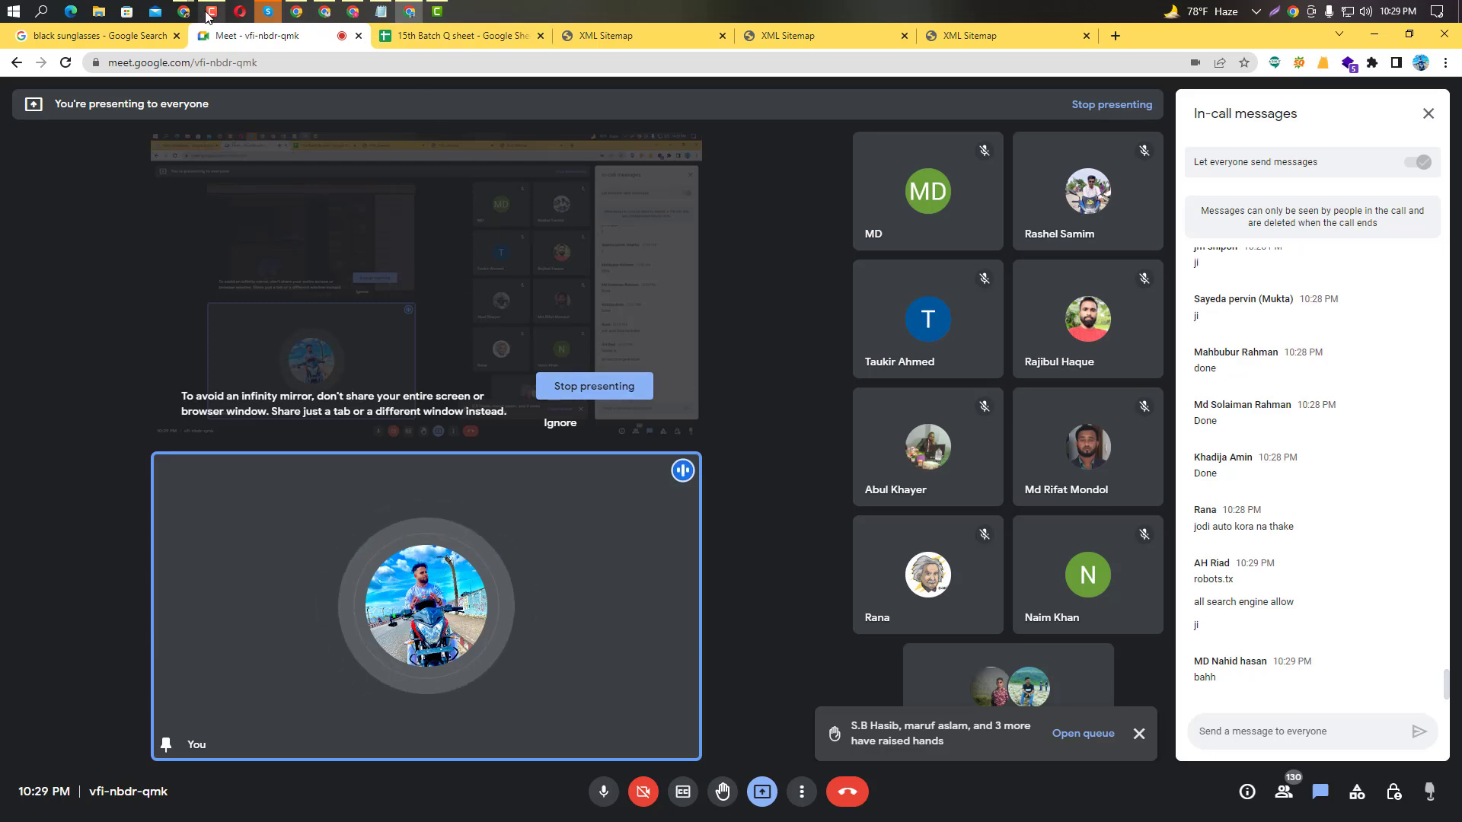
# Return to the Yoast file editor, highlight /wp-admin in the Disallow line, and read the students' answers in the Meet chat.
pyautogui.moveTo(210, 13)
pyautogui.click(289, 109)
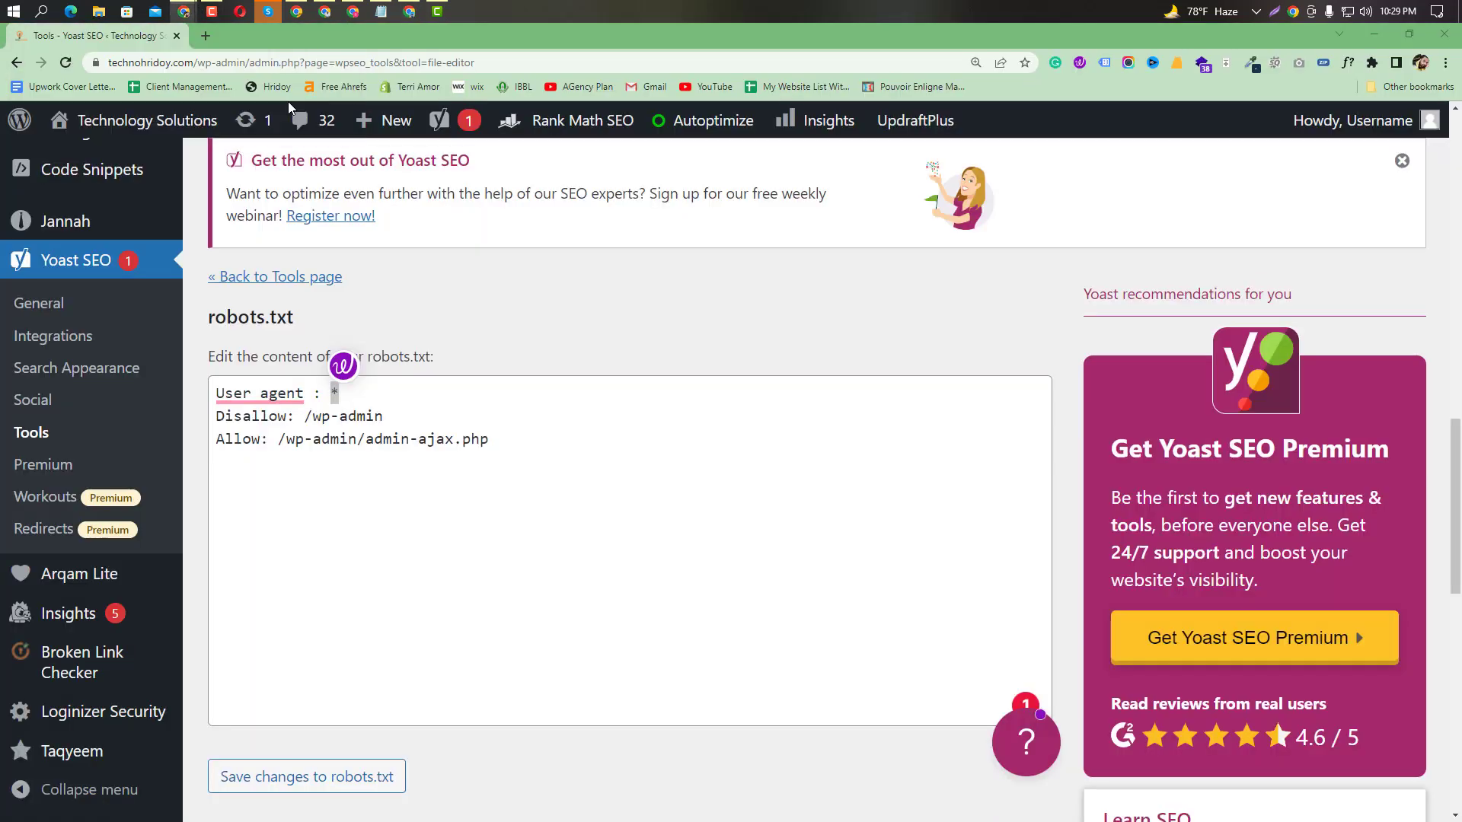
pyautogui.click(307, 418)
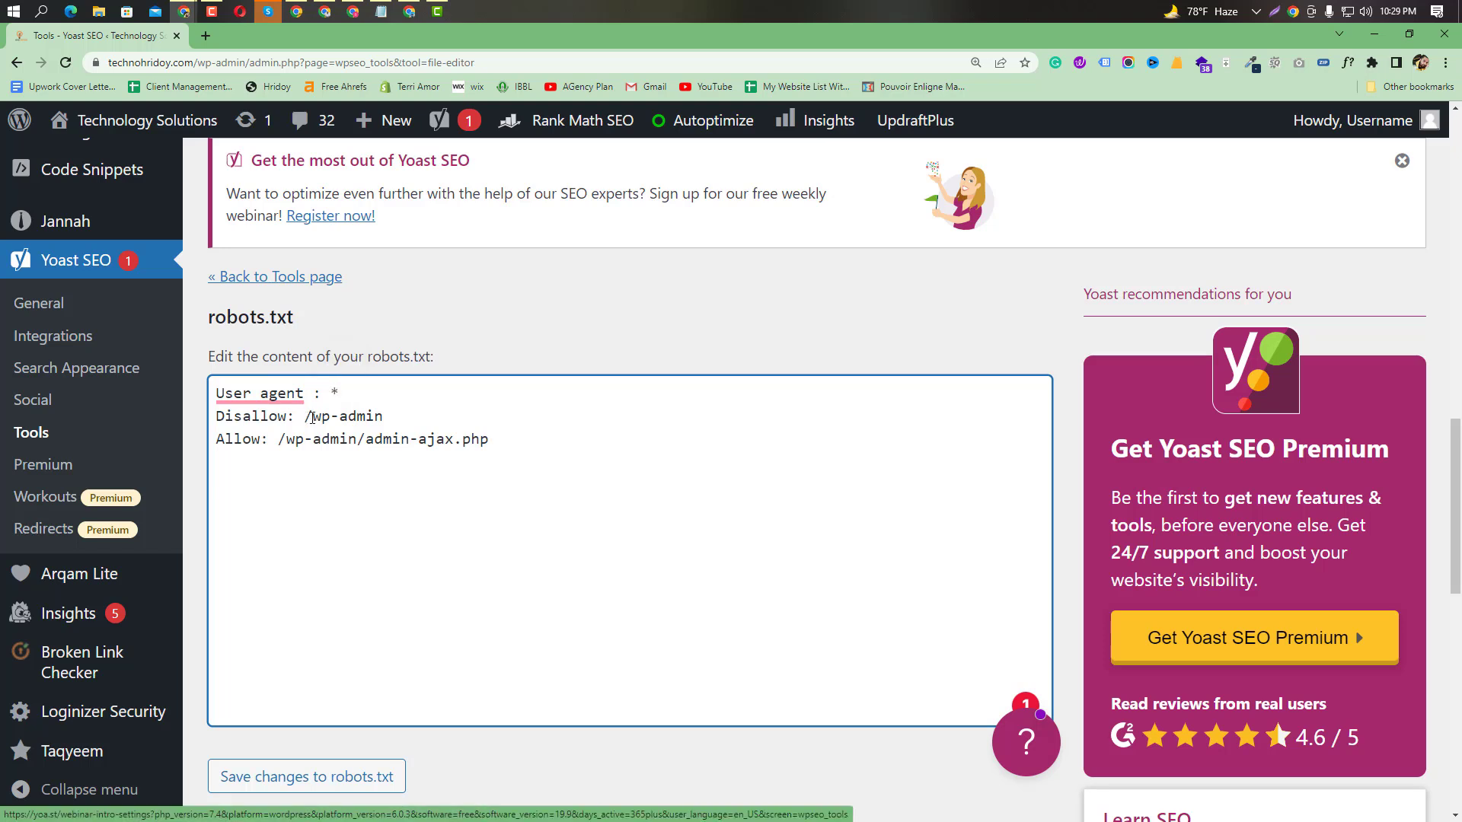
pyautogui.moveTo(307, 418); pyautogui.dragTo(388, 420)
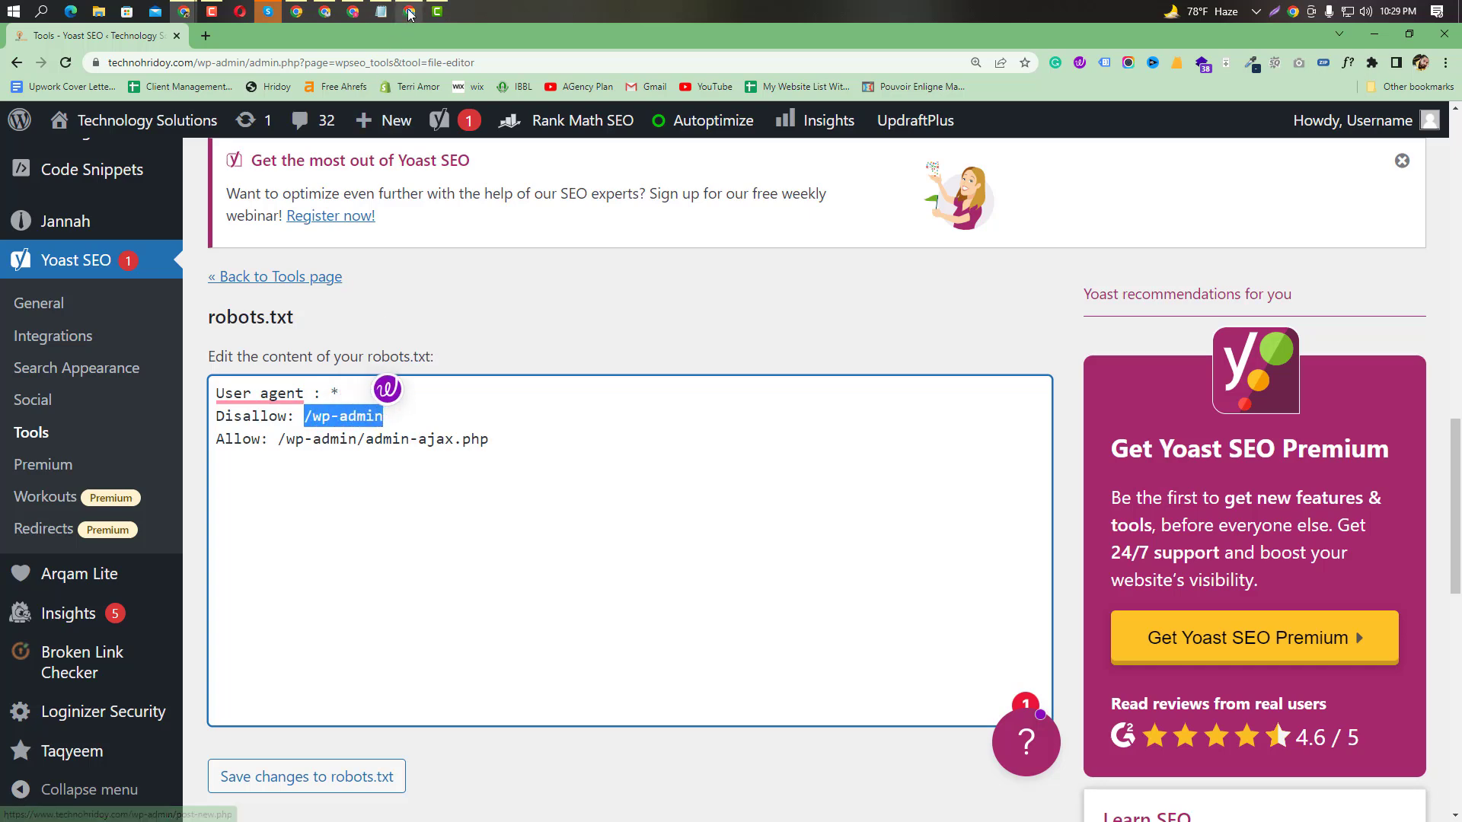
pyautogui.click(409, 84)
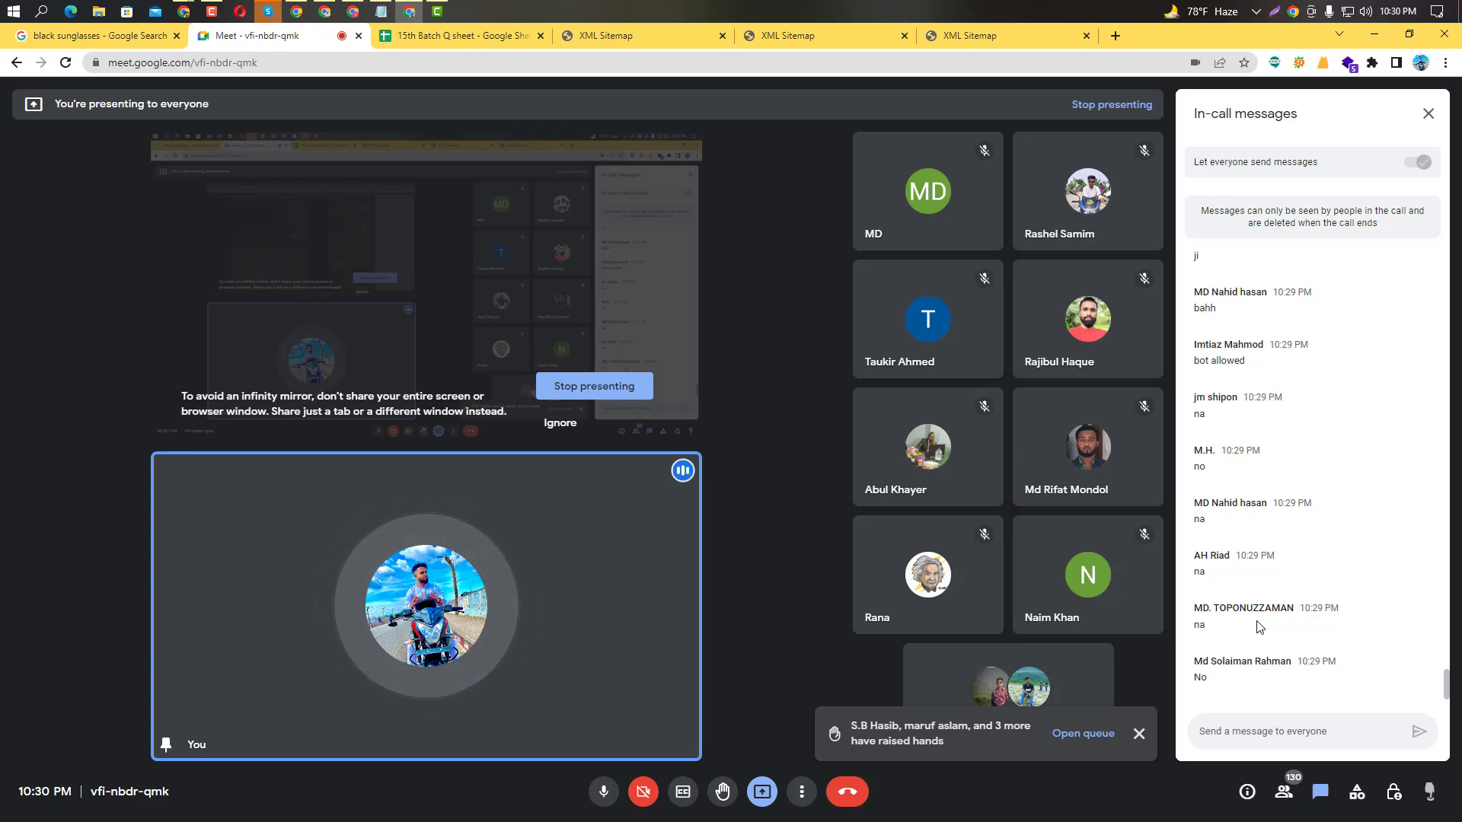
# Load the technohridoy.com home page in place of the sitemap index, and check the Meet chat.
pyautogui.click(638, 35)
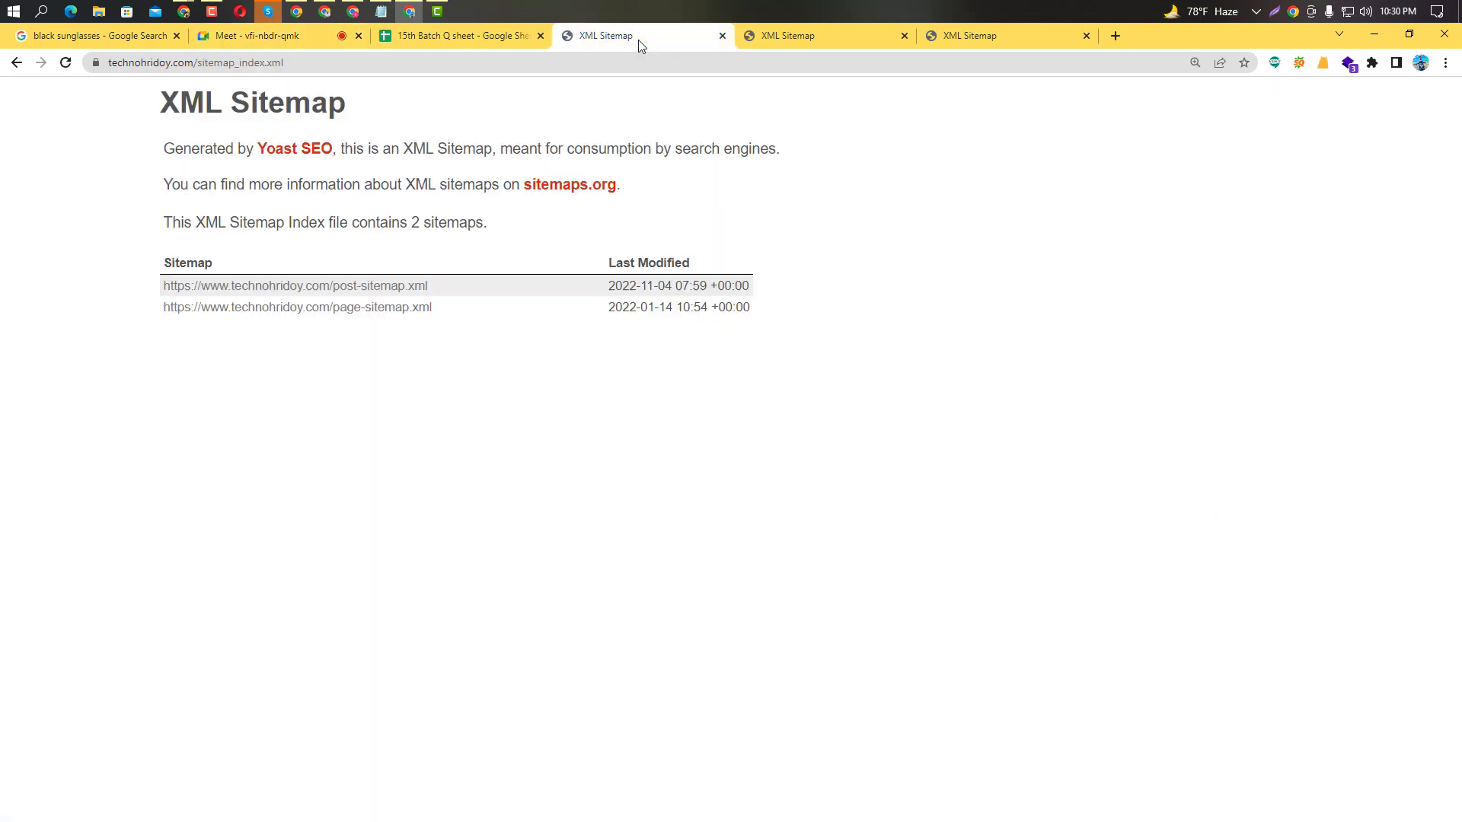
pyautogui.moveTo(201, 67); pyautogui.dragTo(284, 67)
pyautogui.press('BackSpace')
pyautogui.press('Return')
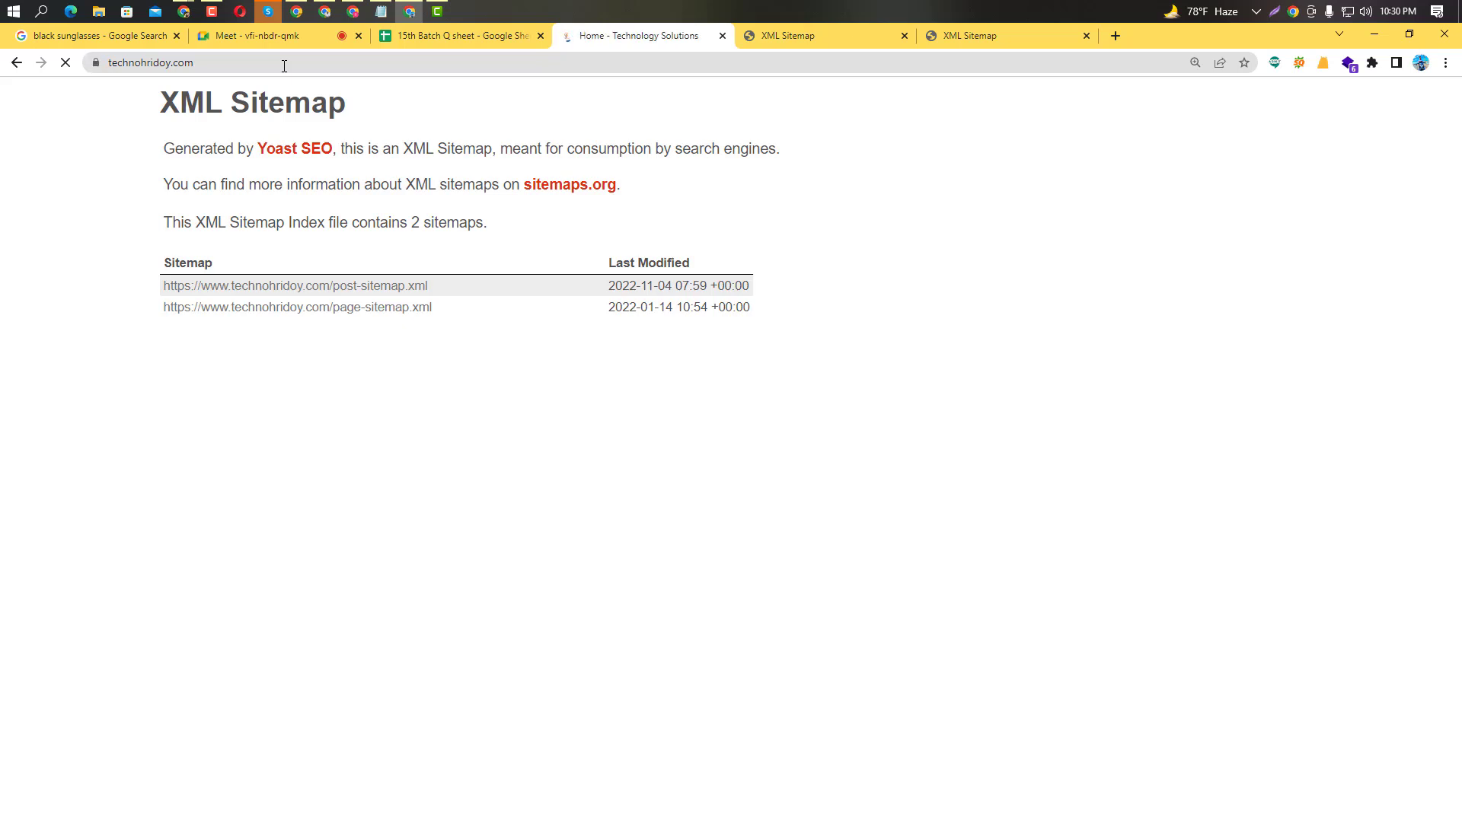
pyautogui.click(280, 36)
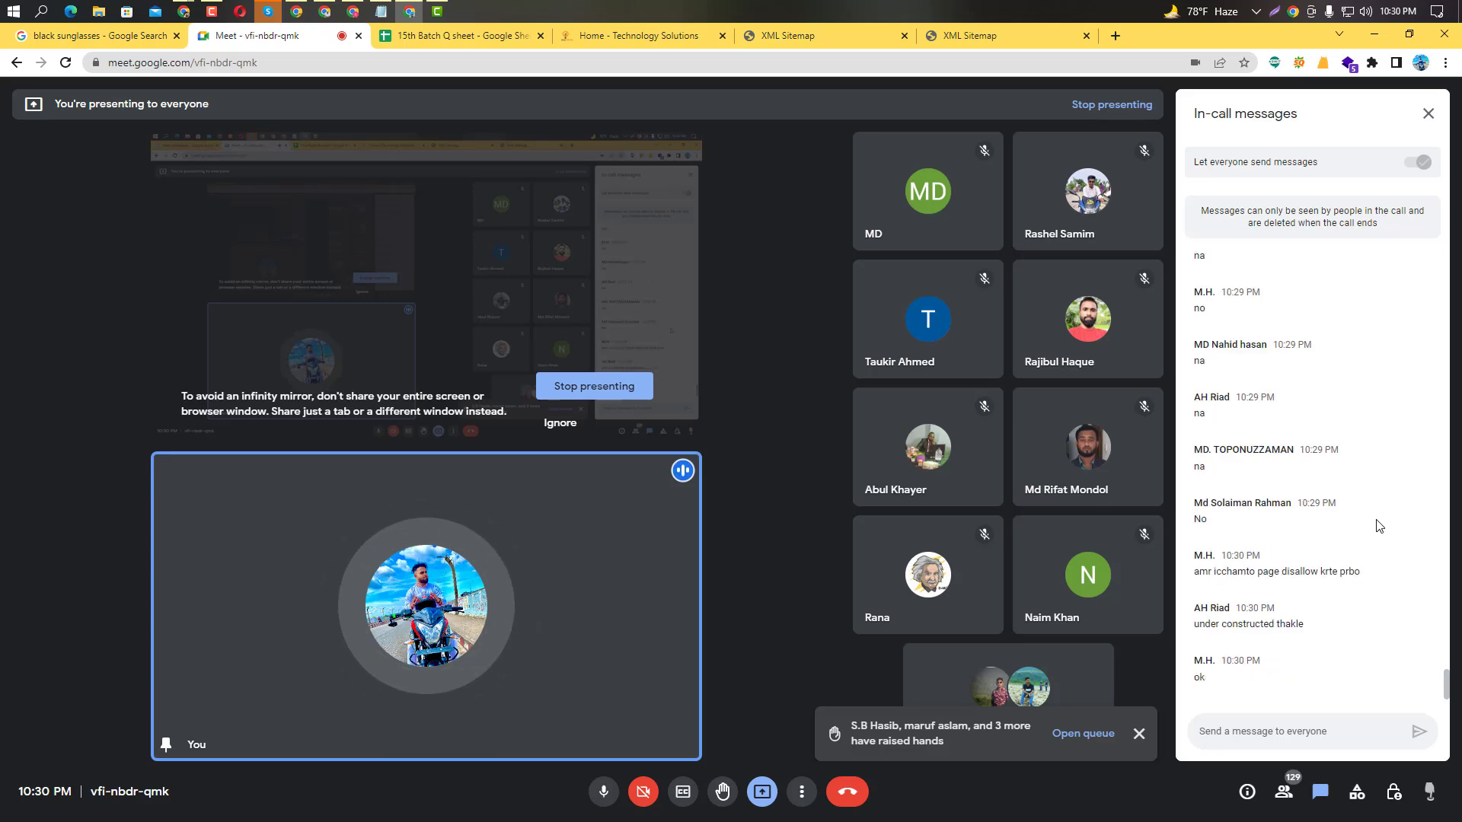
# Open the home page post "How to Get SEO Clients With Out Marketplace" in a new tab and show it.
pyautogui.click(629, 35)
pyautogui.scroll(-2, 481, 542)
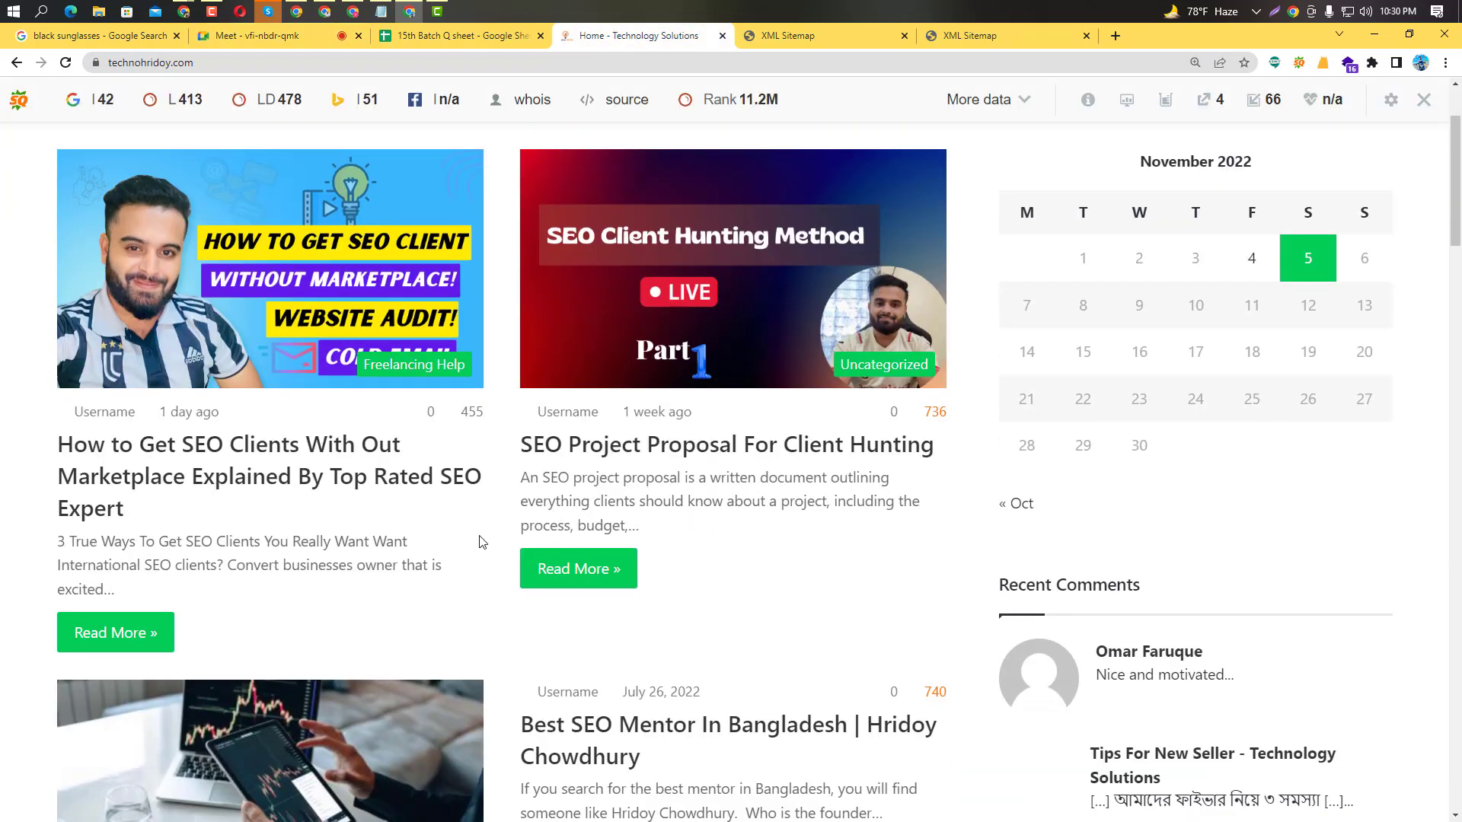
pyautogui.rightClick(237, 470)
pyautogui.click(270, 485)
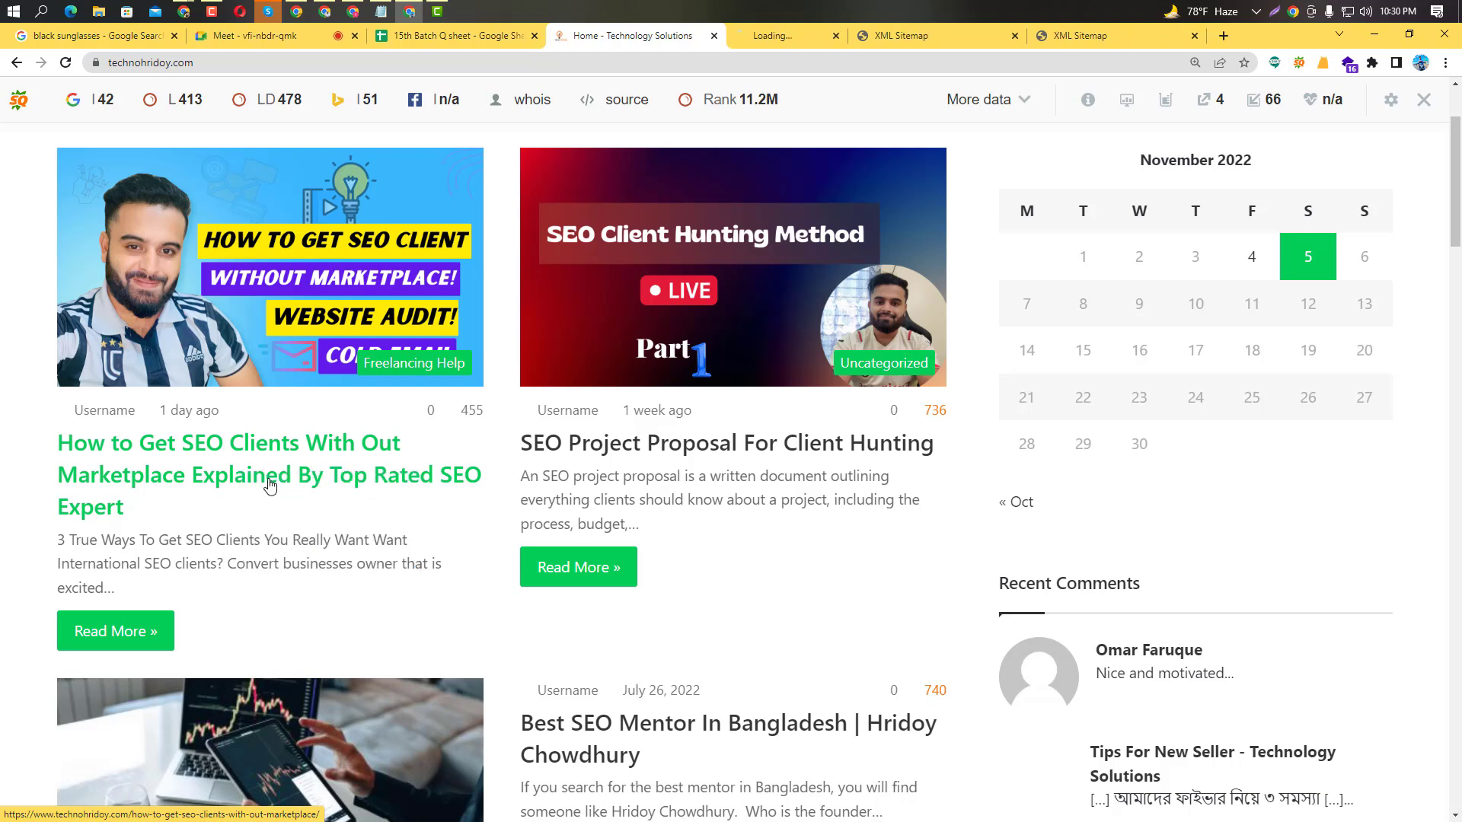
pyautogui.click(773, 40)
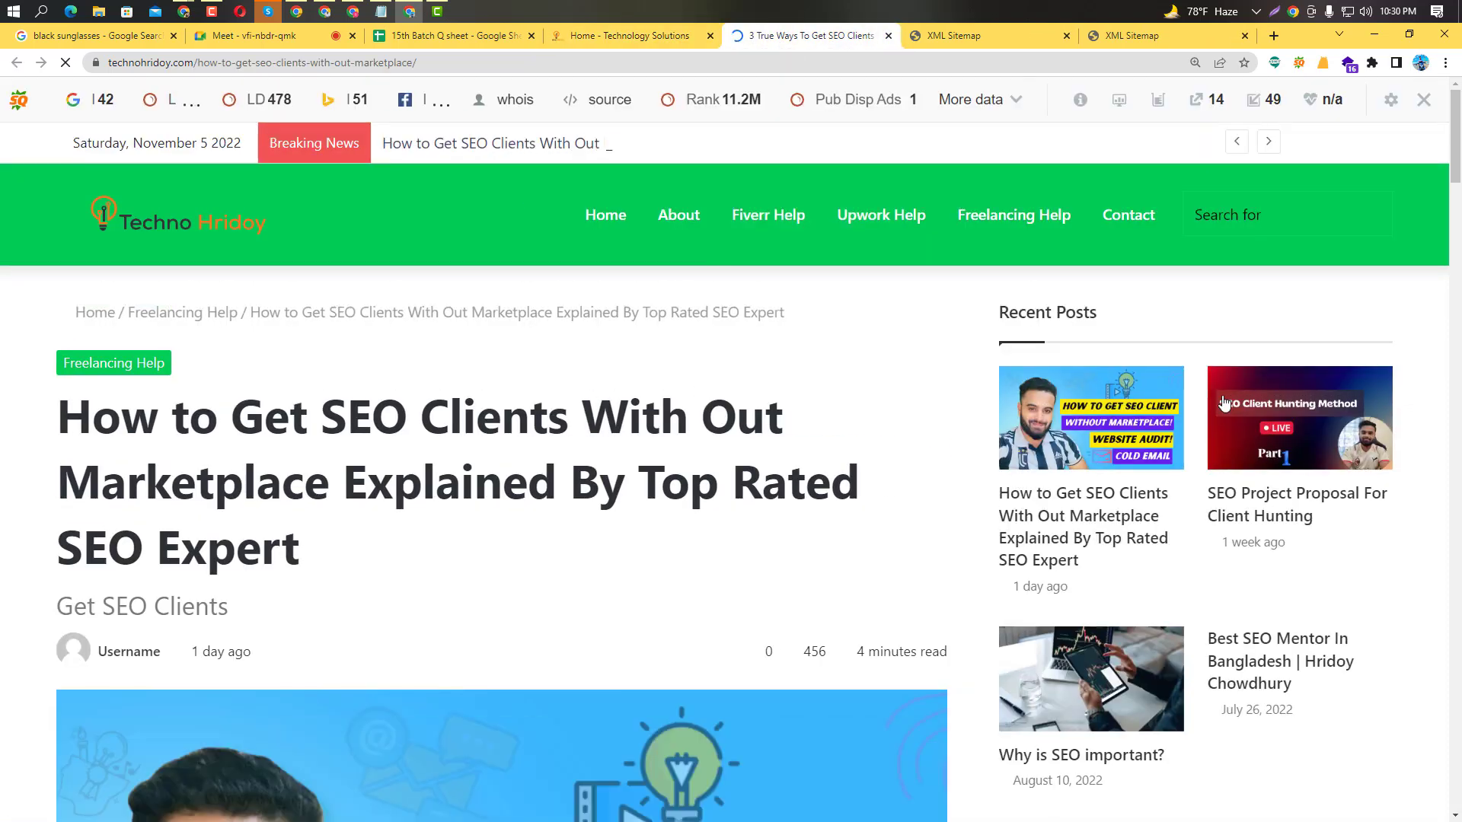
# Disable the SEObar for this domain on the opened post.
pyautogui.scroll(-3, 1224, 380)
pyautogui.click(1423, 100)
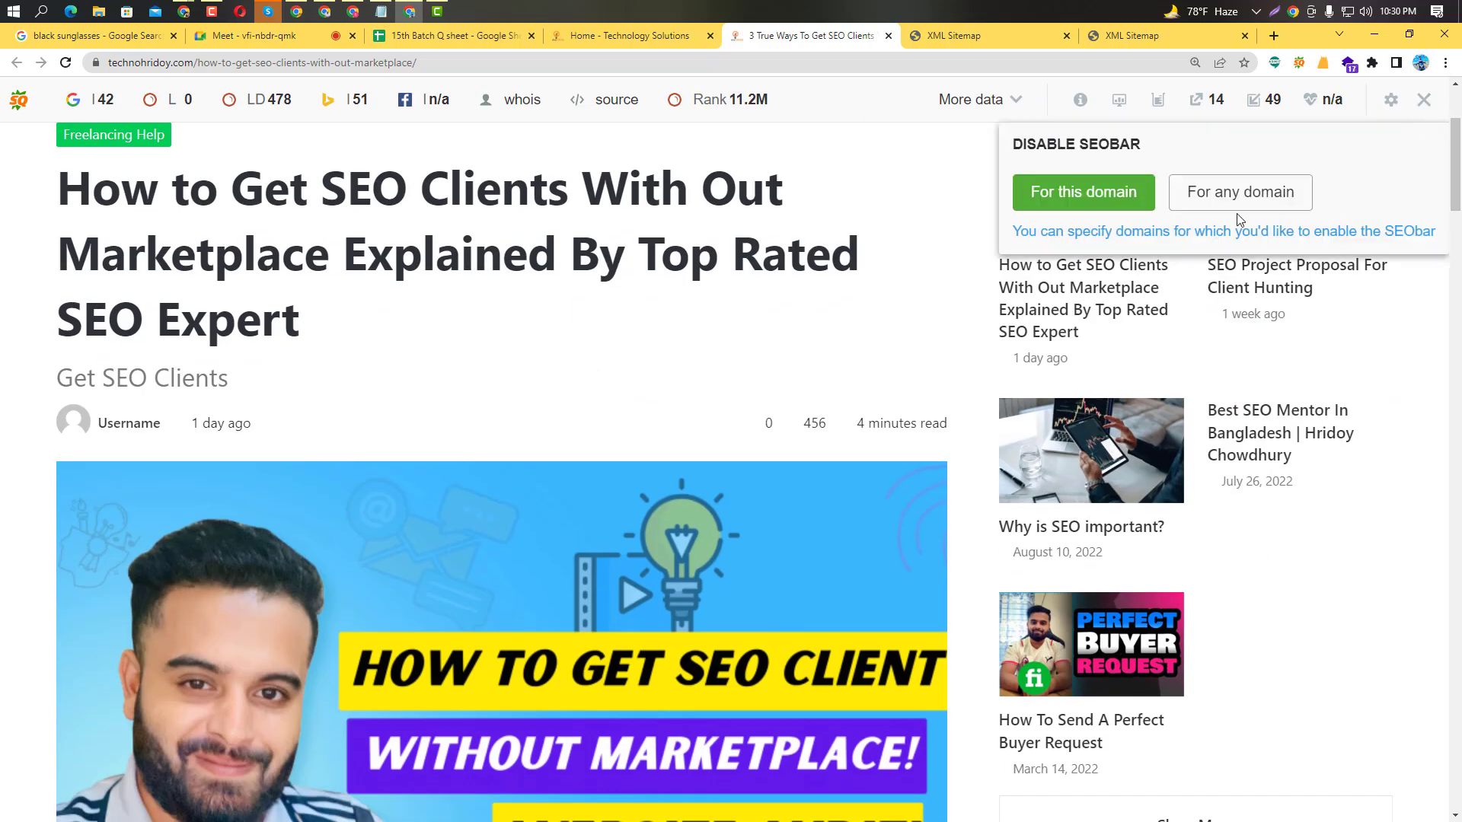
pyautogui.click(1100, 192)
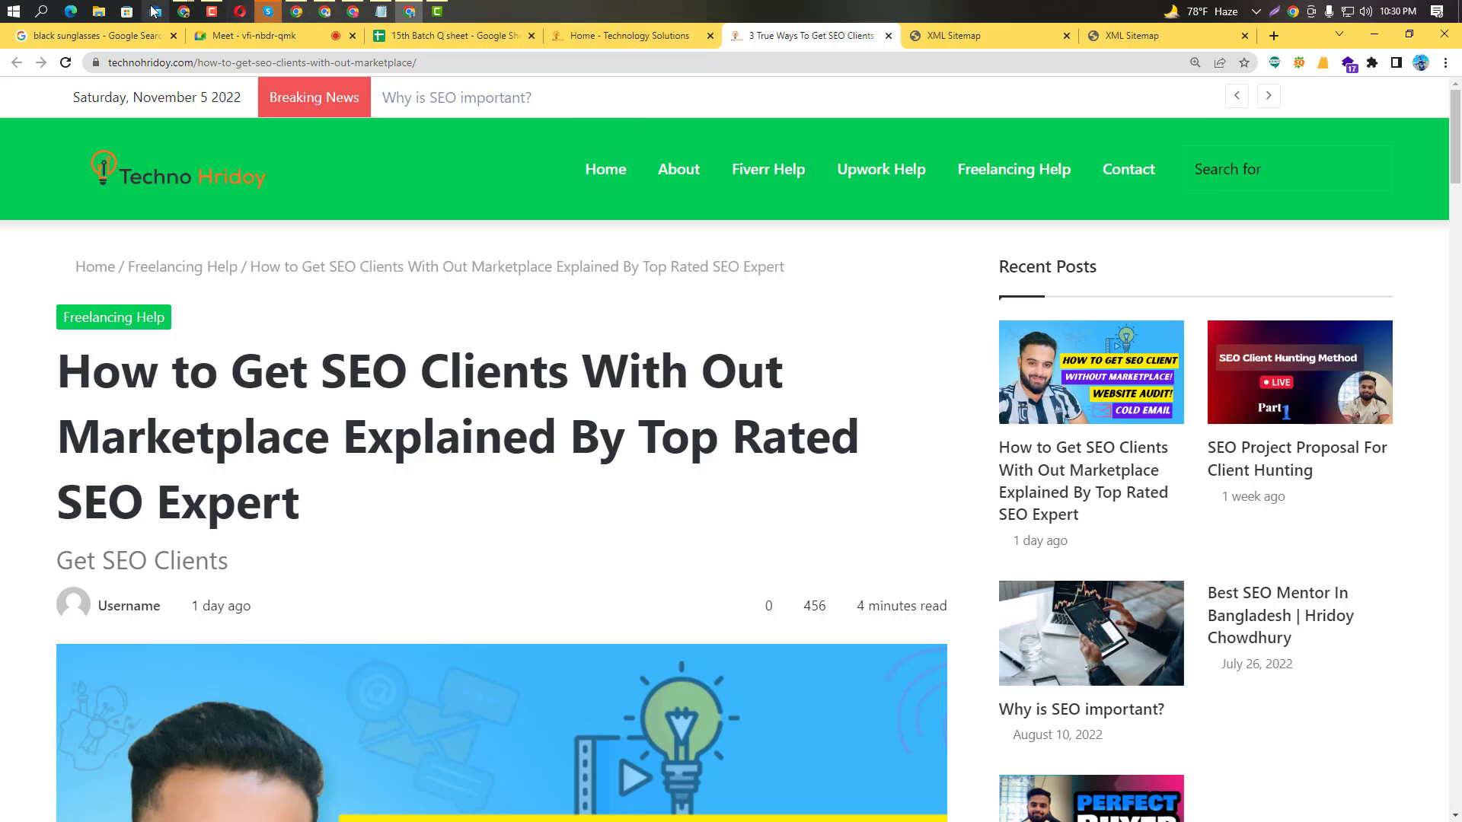
# Return to the Yoast file editor, insert an empty line below "Disallow: /wp-admin", and point out the slash before wp-admin.
pyautogui.moveTo(185, 10)
pyautogui.click(278, 91)
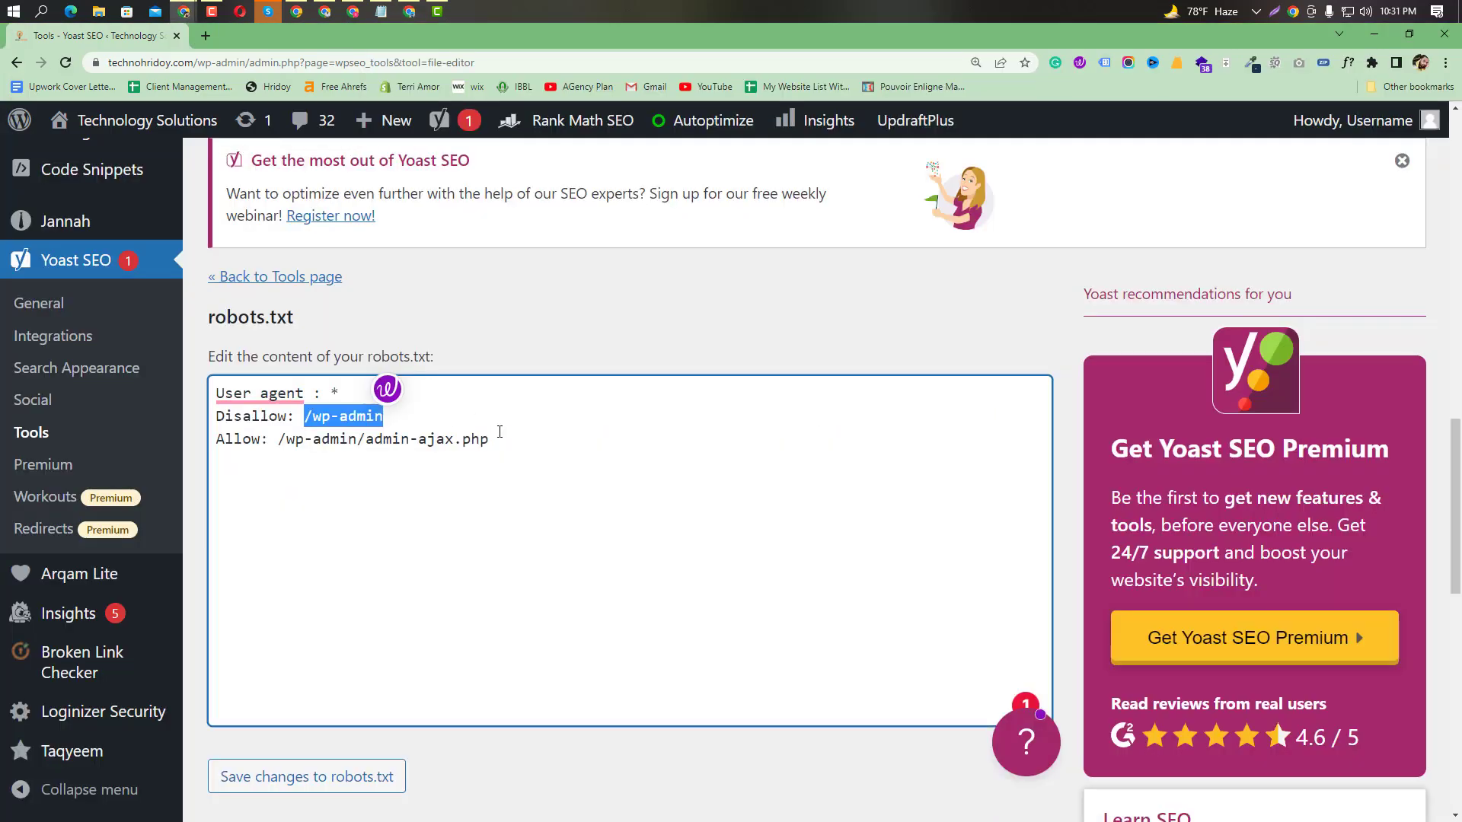
pyautogui.click(500, 432)
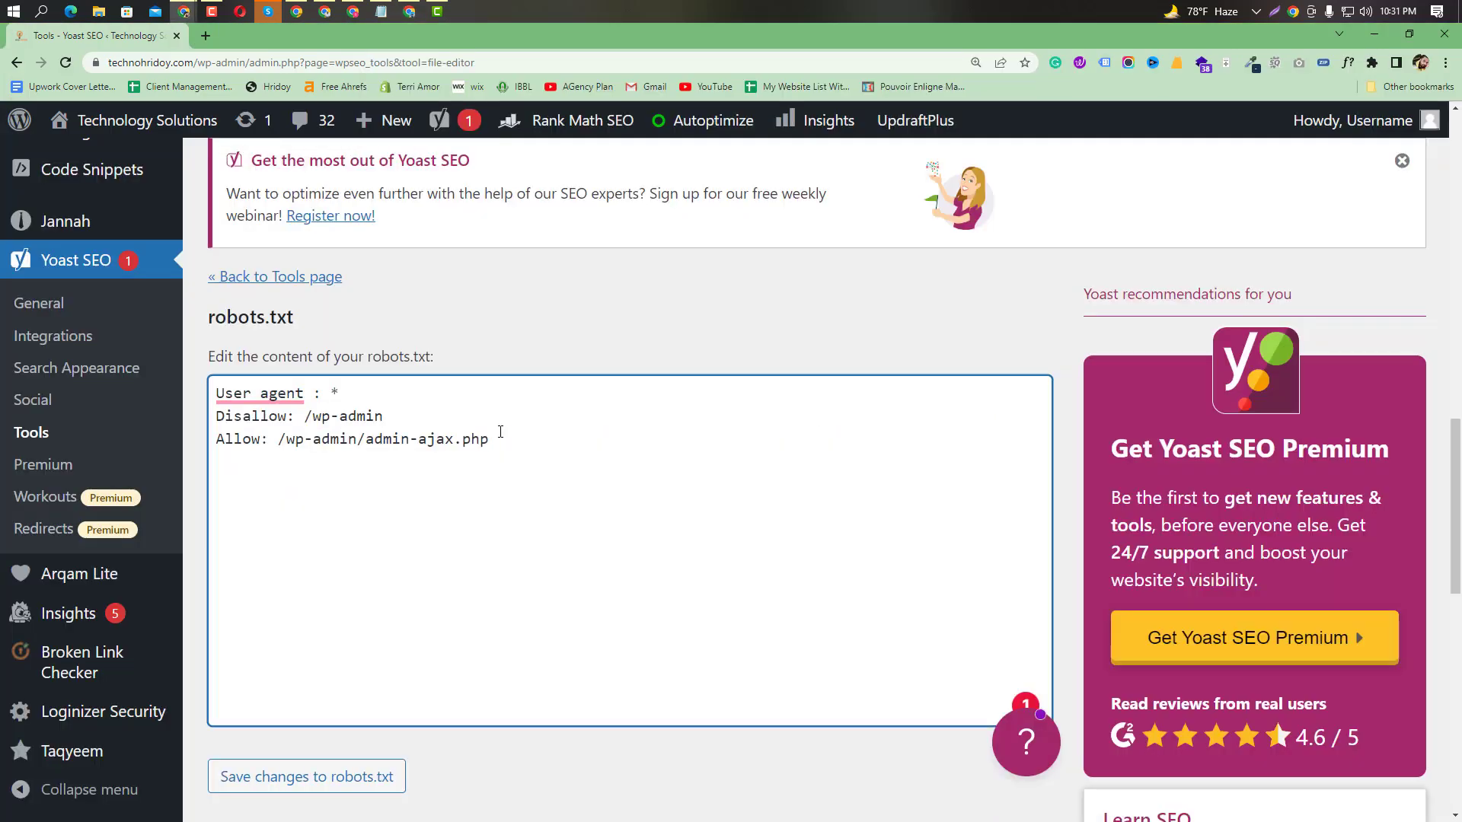
pyautogui.click(314, 417)
pyautogui.click(392, 417)
pyautogui.press('Return')
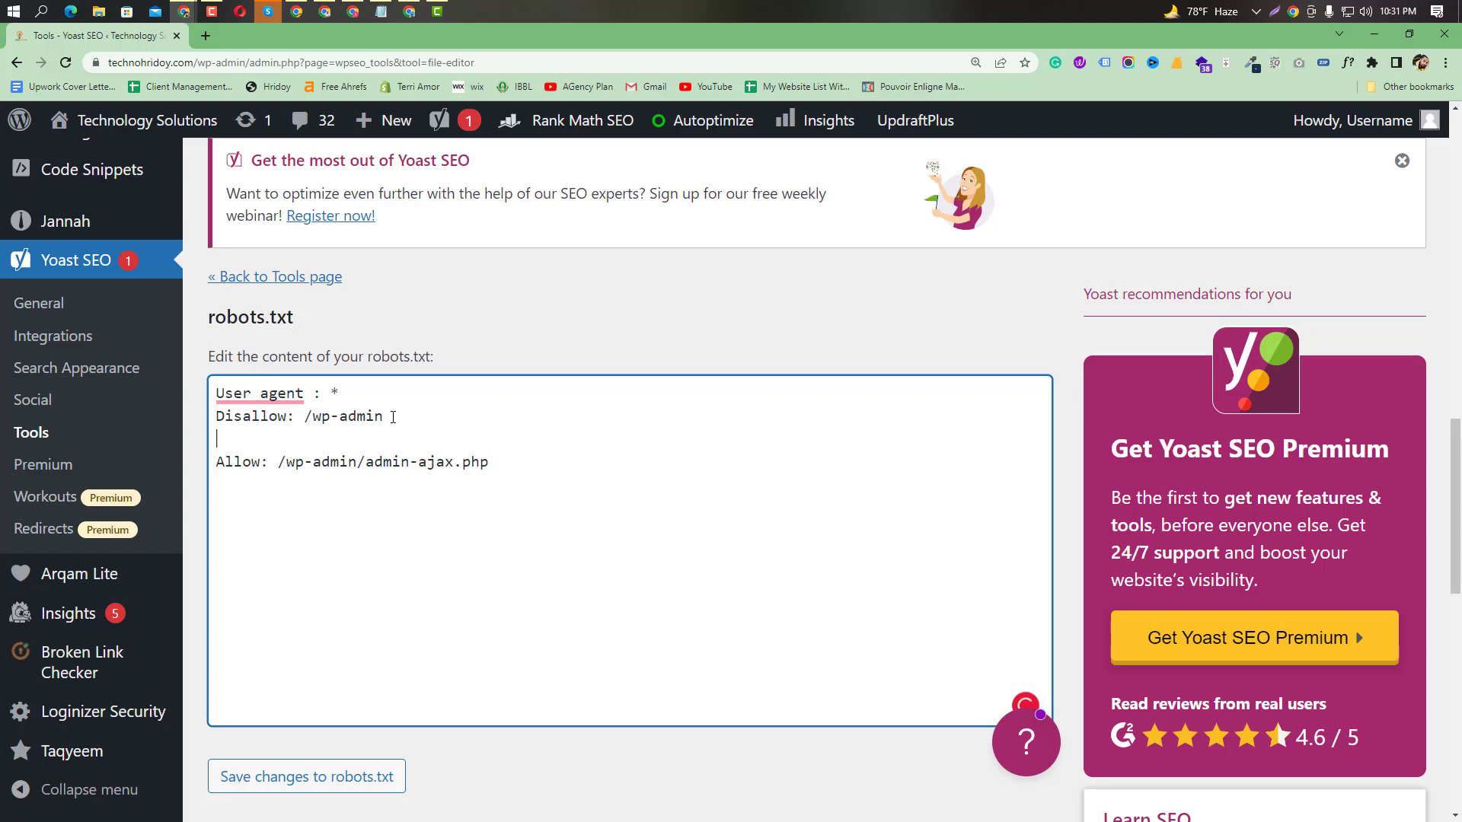
pyautogui.moveTo(305, 416); pyautogui.dragTo(312, 417)
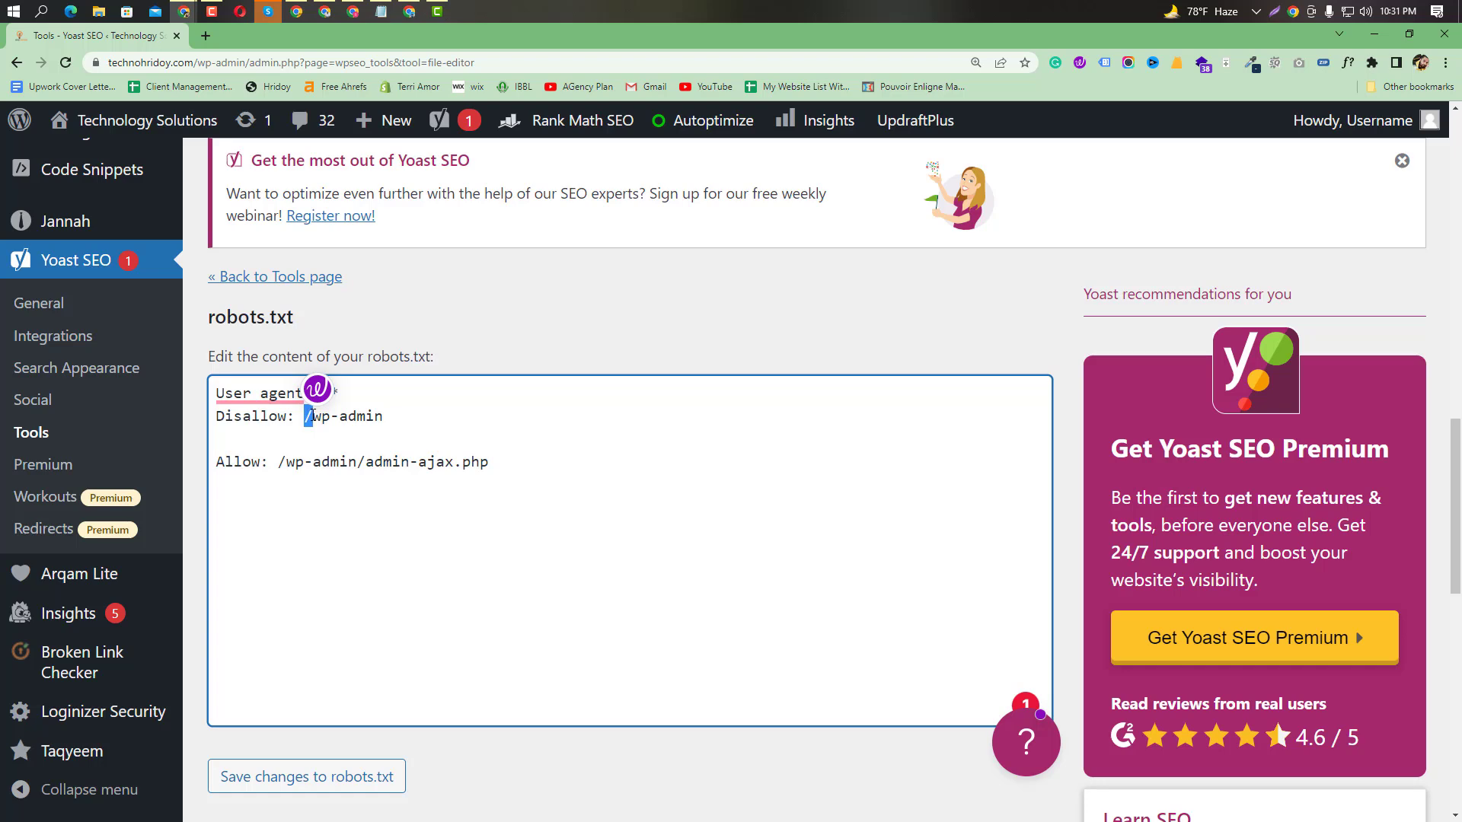
pyautogui.click(313, 416)
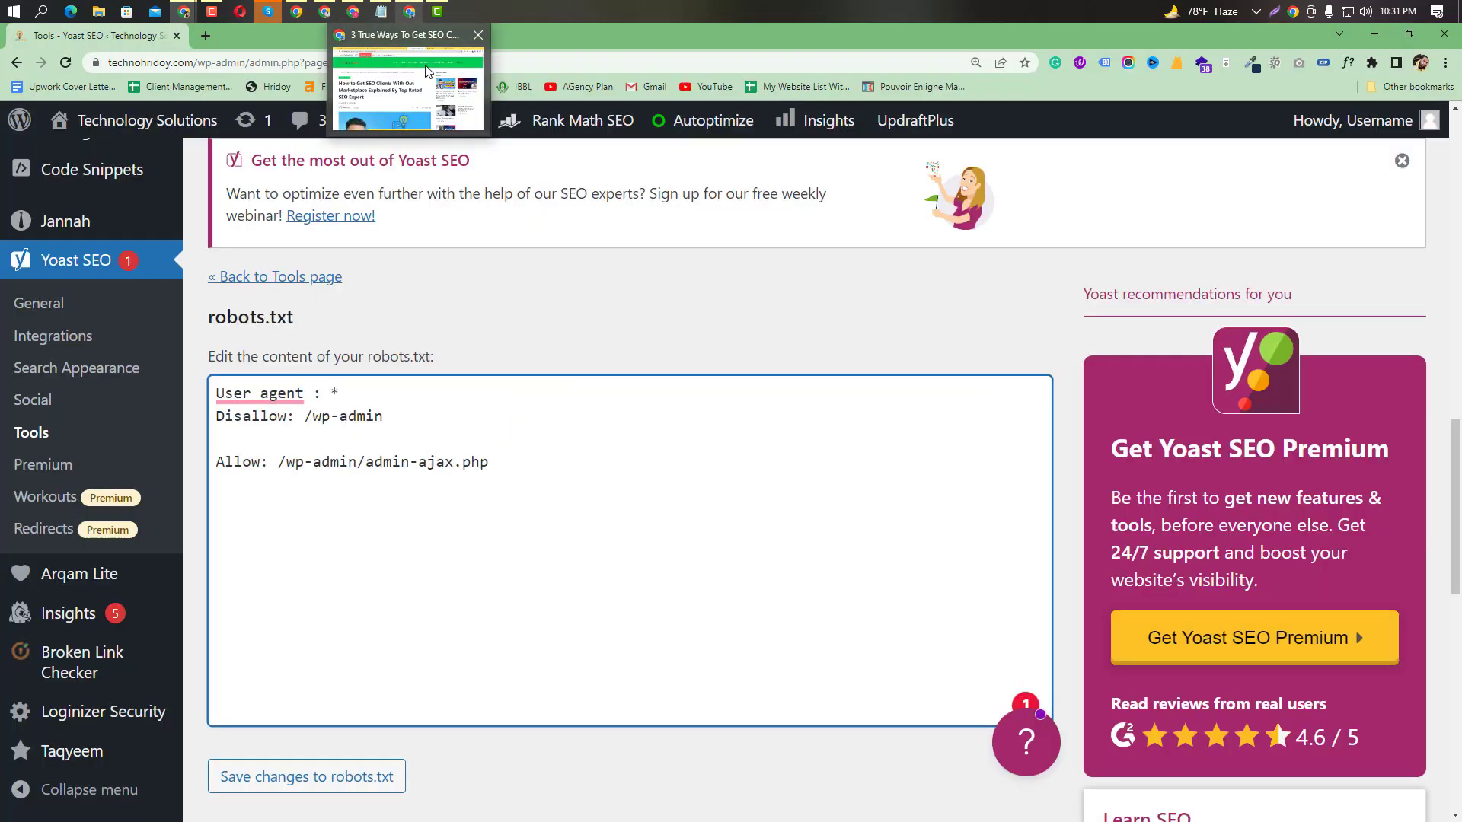
# Switch to the SEO clients post and copy the slug how-to-get-seo-clients-with-out-marketplace/ from its address.
pyautogui.click(415, 90)
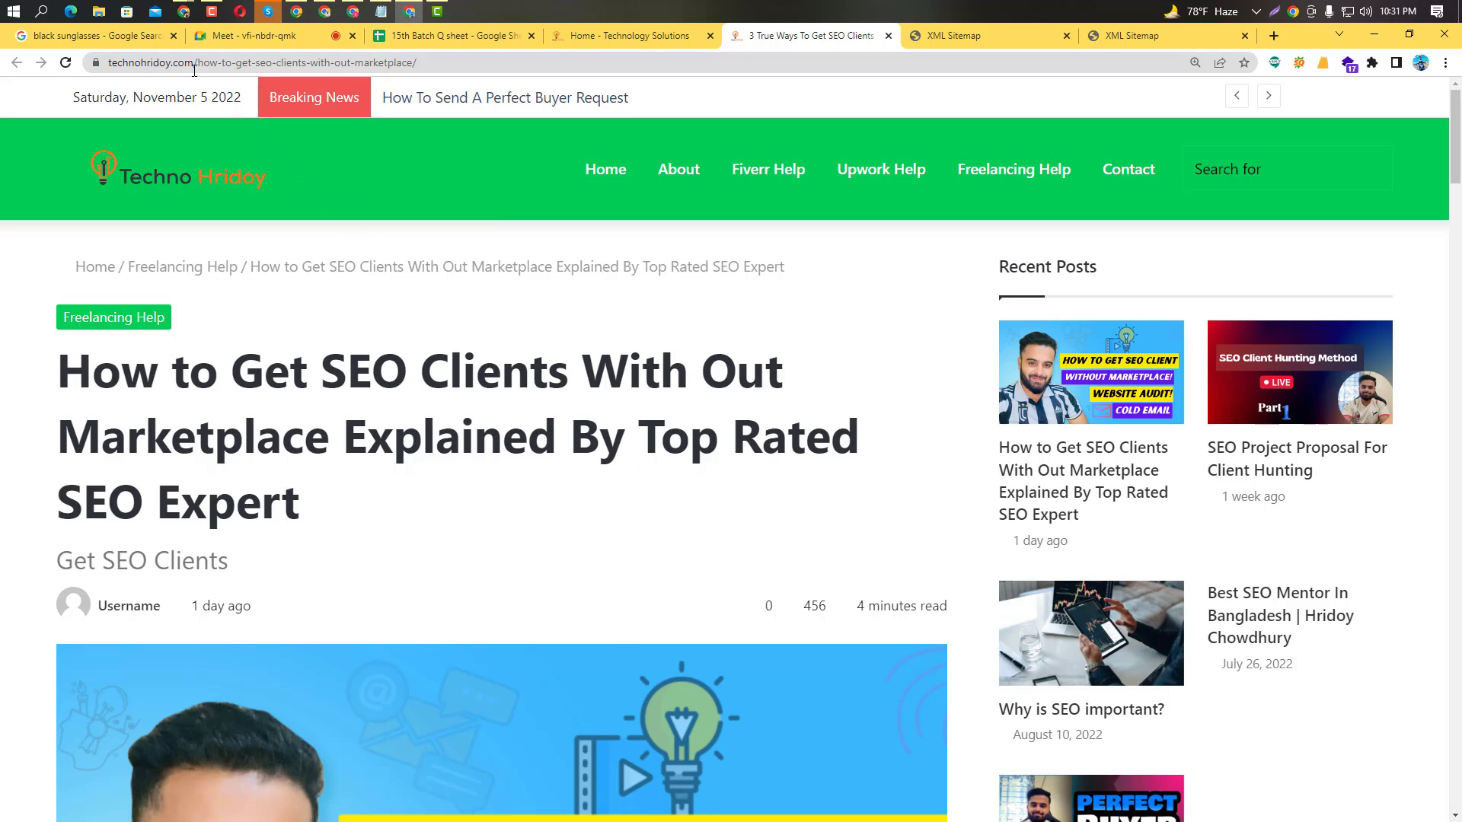
pyautogui.moveTo(195, 62); pyautogui.dragTo(261, 65)
pyautogui.hotkey('ctrl', 'c')
pyautogui.click(486, 66)
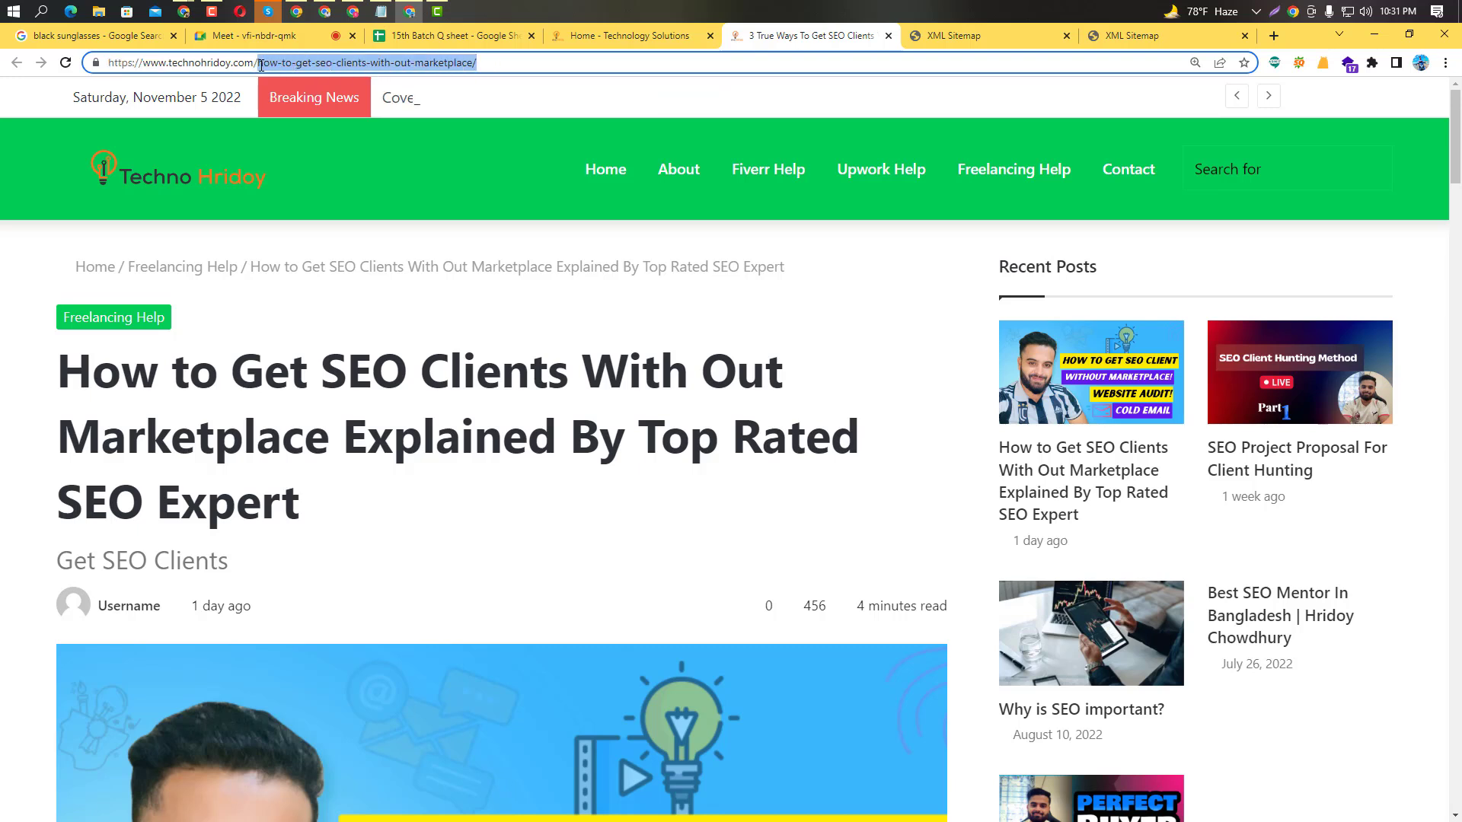
# Paste the copied slug on a new line below "Disallow: /wp-admin" in robots.txt and put a slash before it.
pyautogui.click(183, 11)
pyautogui.click(261, 107)
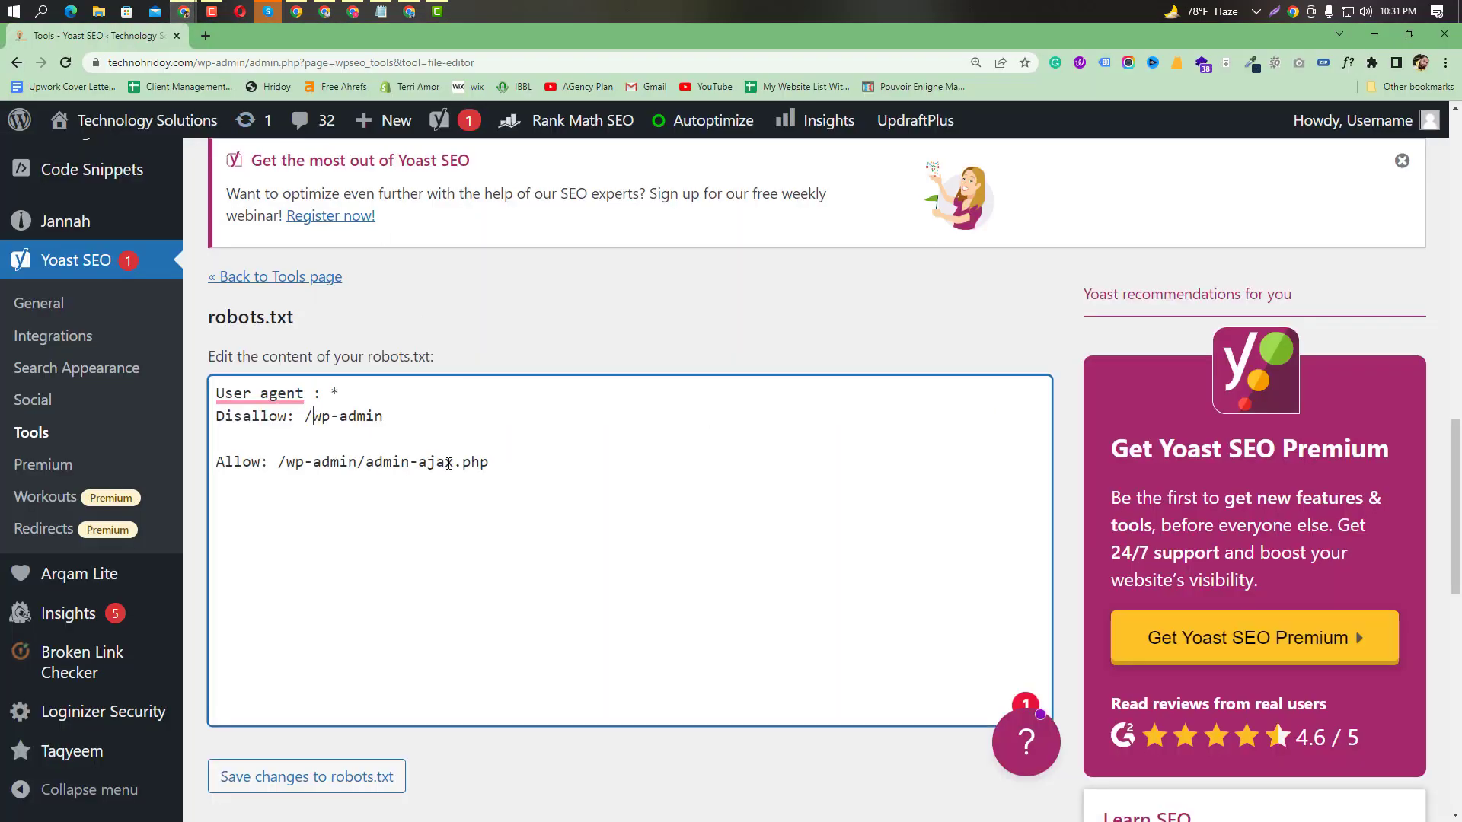
pyautogui.click(404, 424)
pyautogui.press('Return')
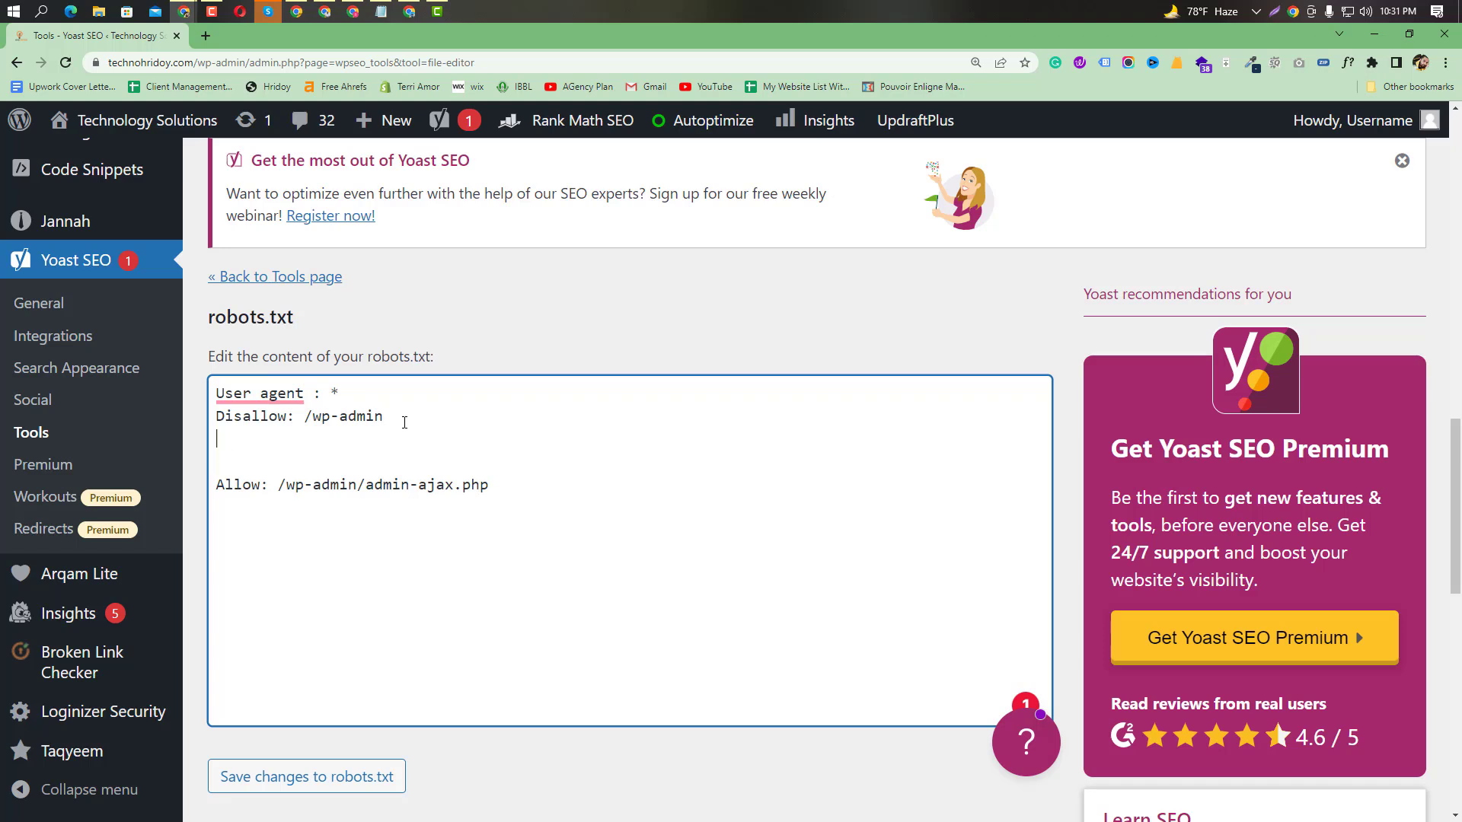
pyautogui.hotkey('ctrl', 'v')
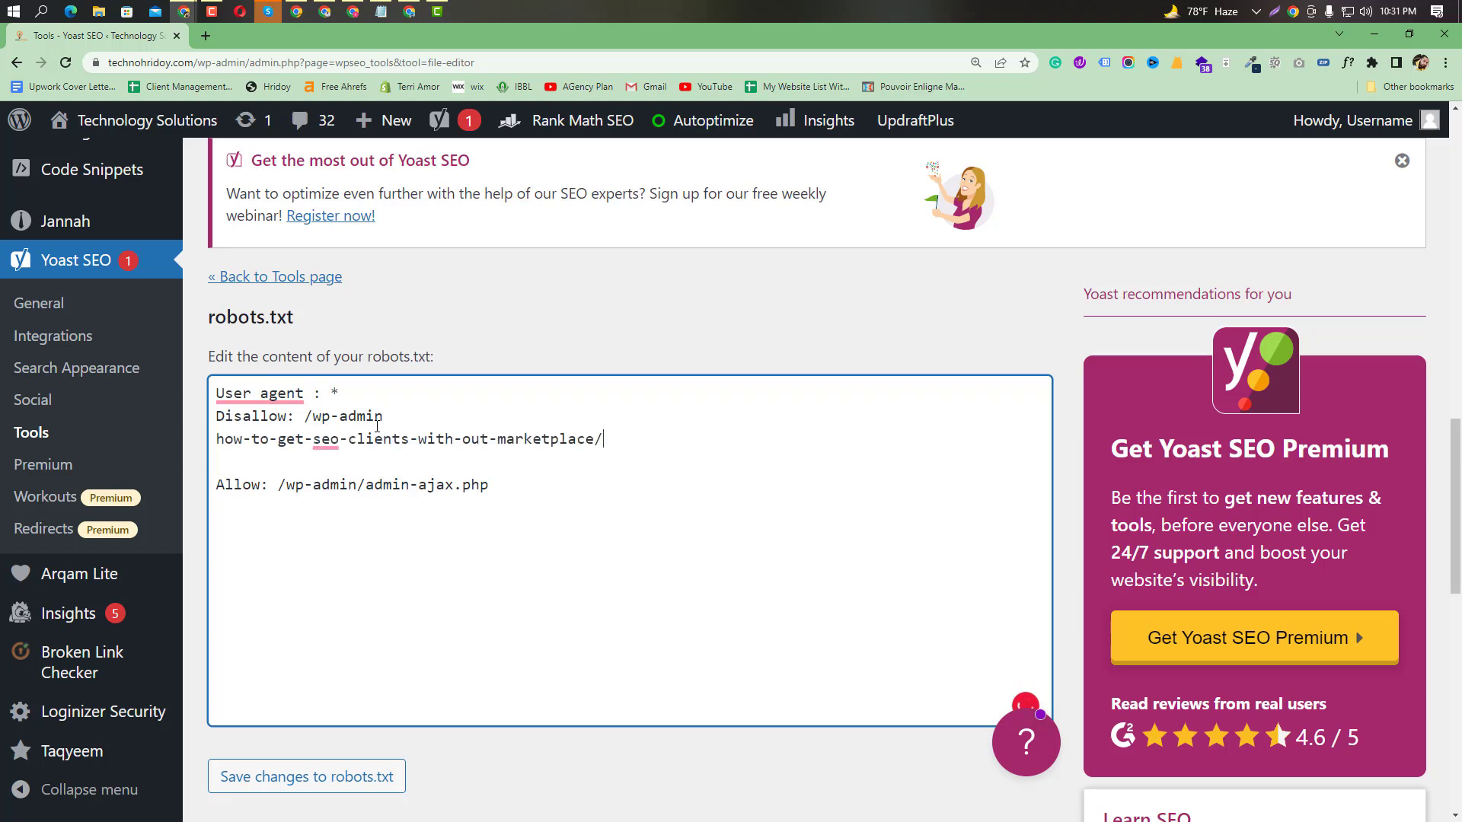
pyautogui.click(218, 438)
pyautogui.write('/')
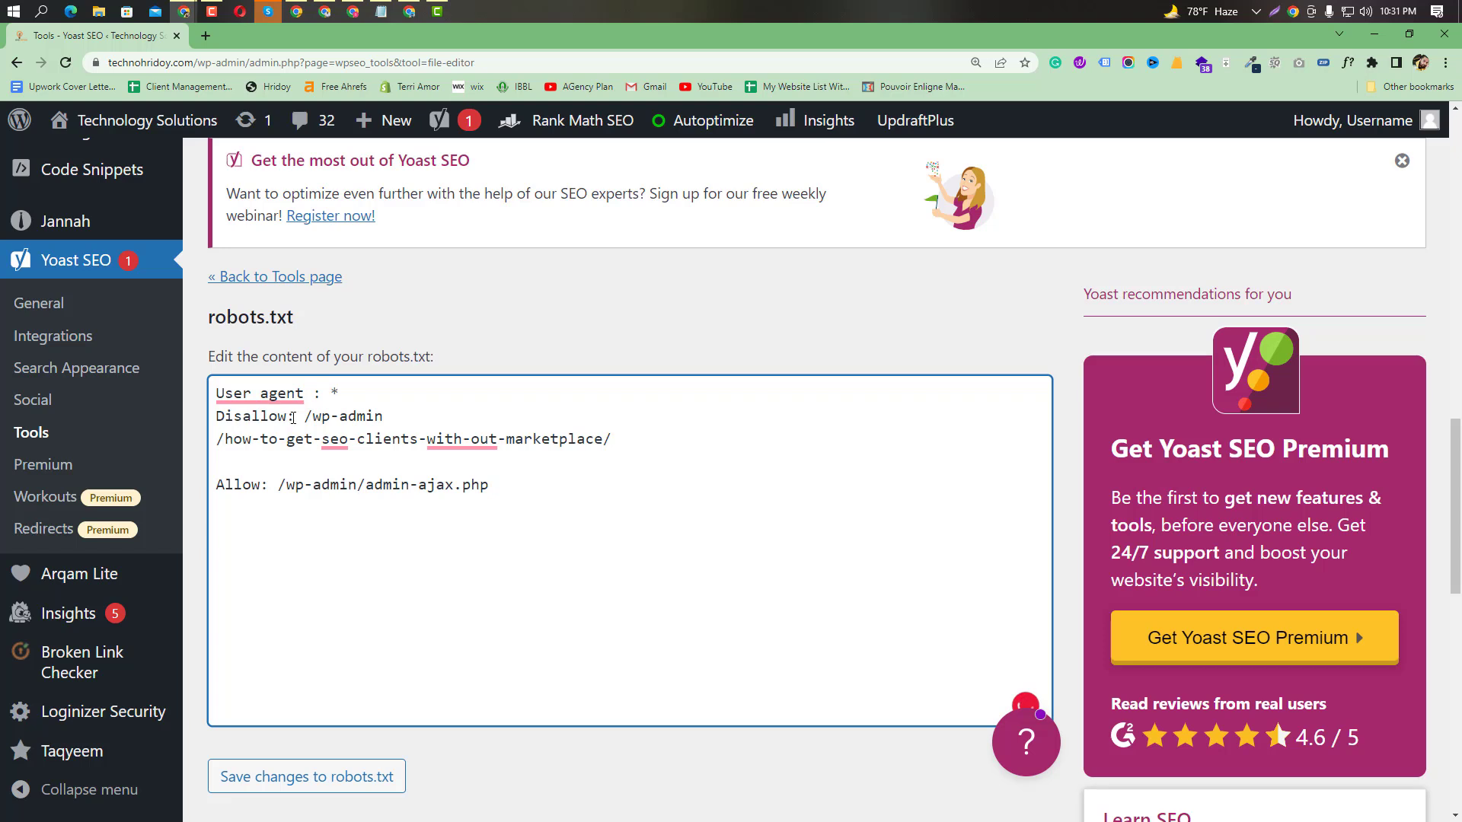
# Copy "Disallow:" from the /wp-admin line and paste it before /how-to-get-seo-clients-with-out-marketplace/.
pyautogui.moveTo(295, 416); pyautogui.dragTo(215, 415)
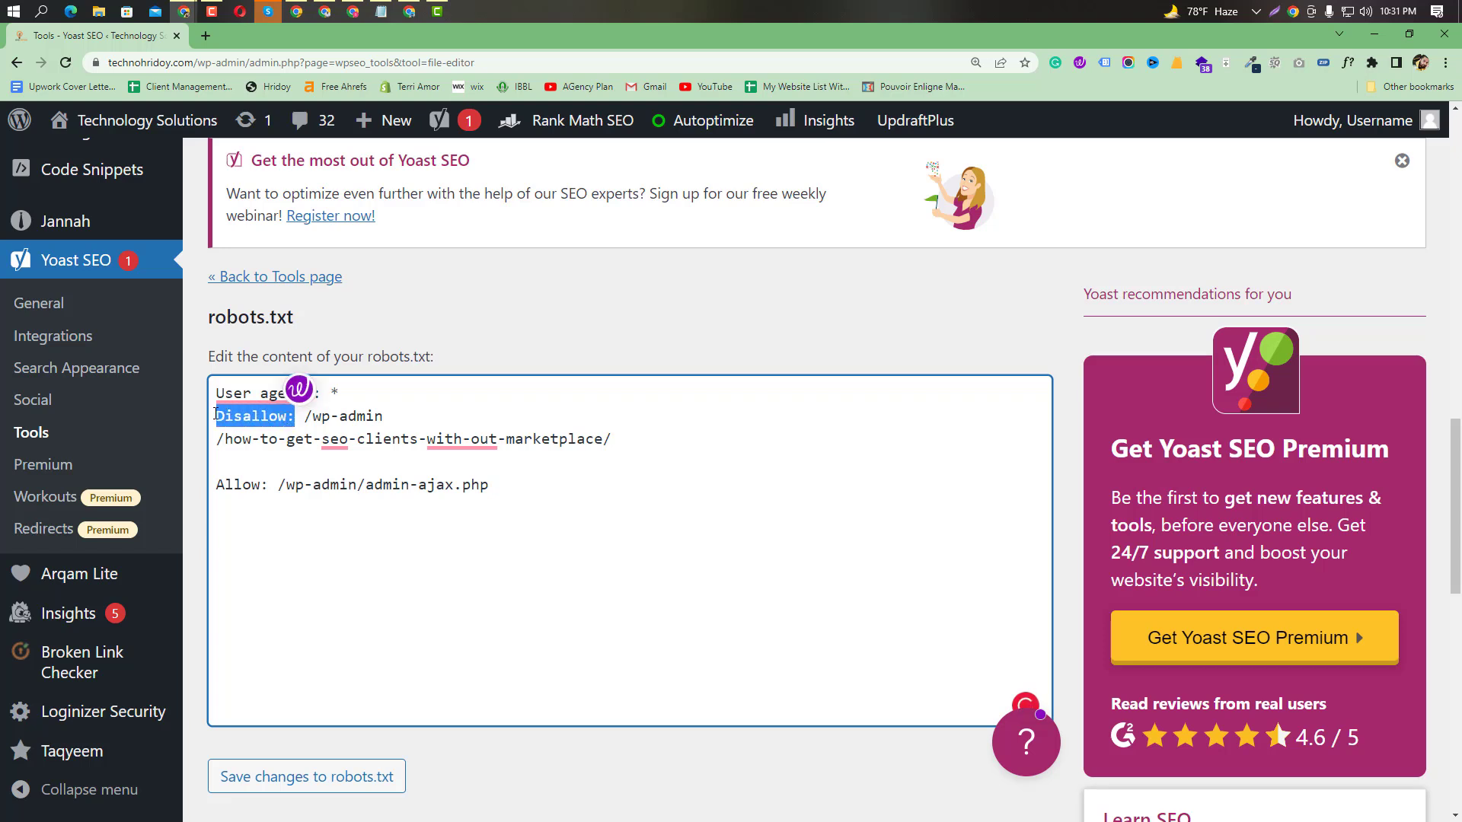
pyautogui.hotkey('ctrl', 'c')
pyautogui.click(215, 438)
pyautogui.hotkey('ctrl', 'v')
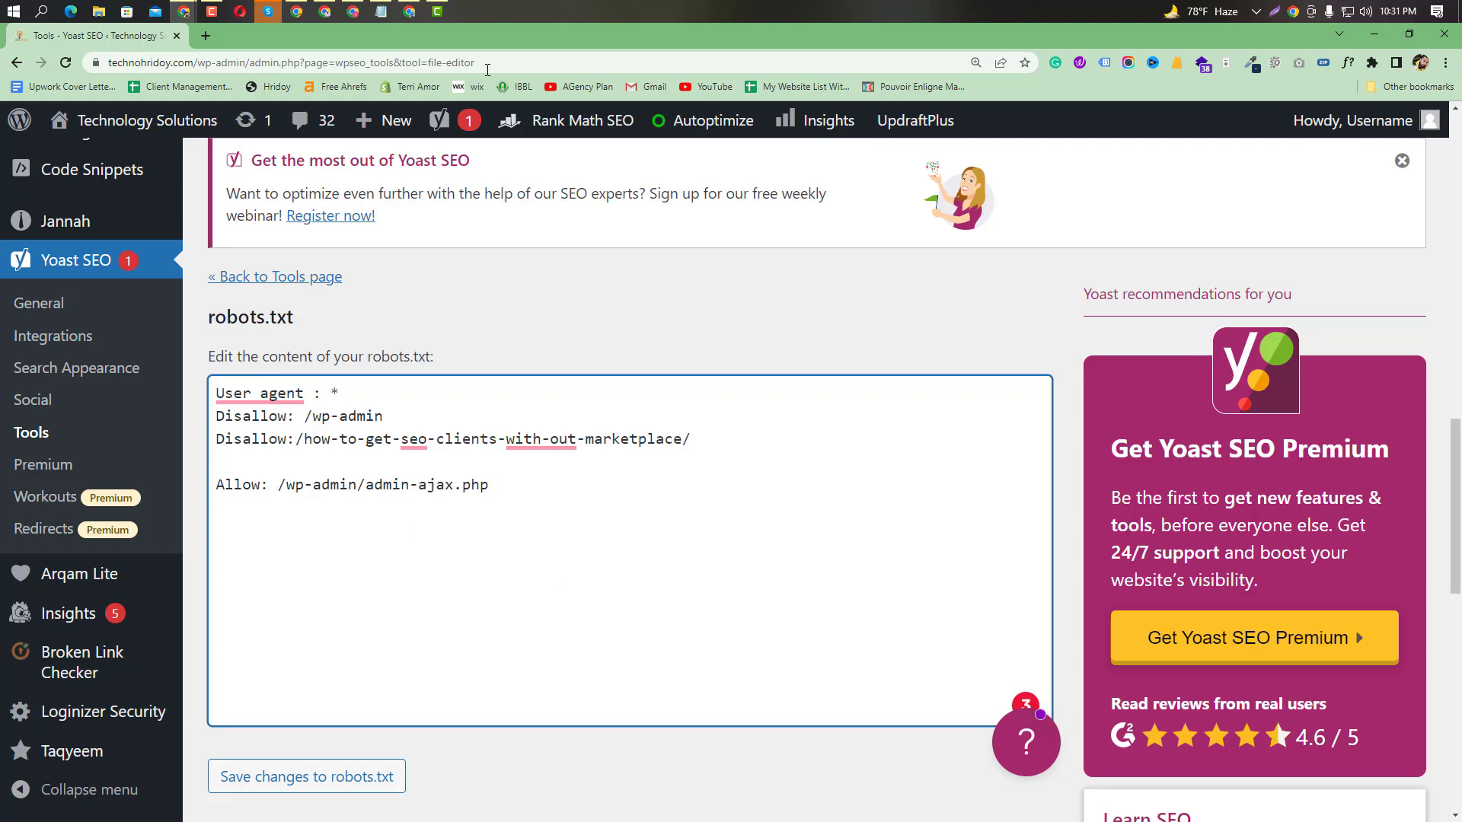
# Switch to the Google Meet call and admit the person waiting to join.
pyautogui.moveTo(409, 10)
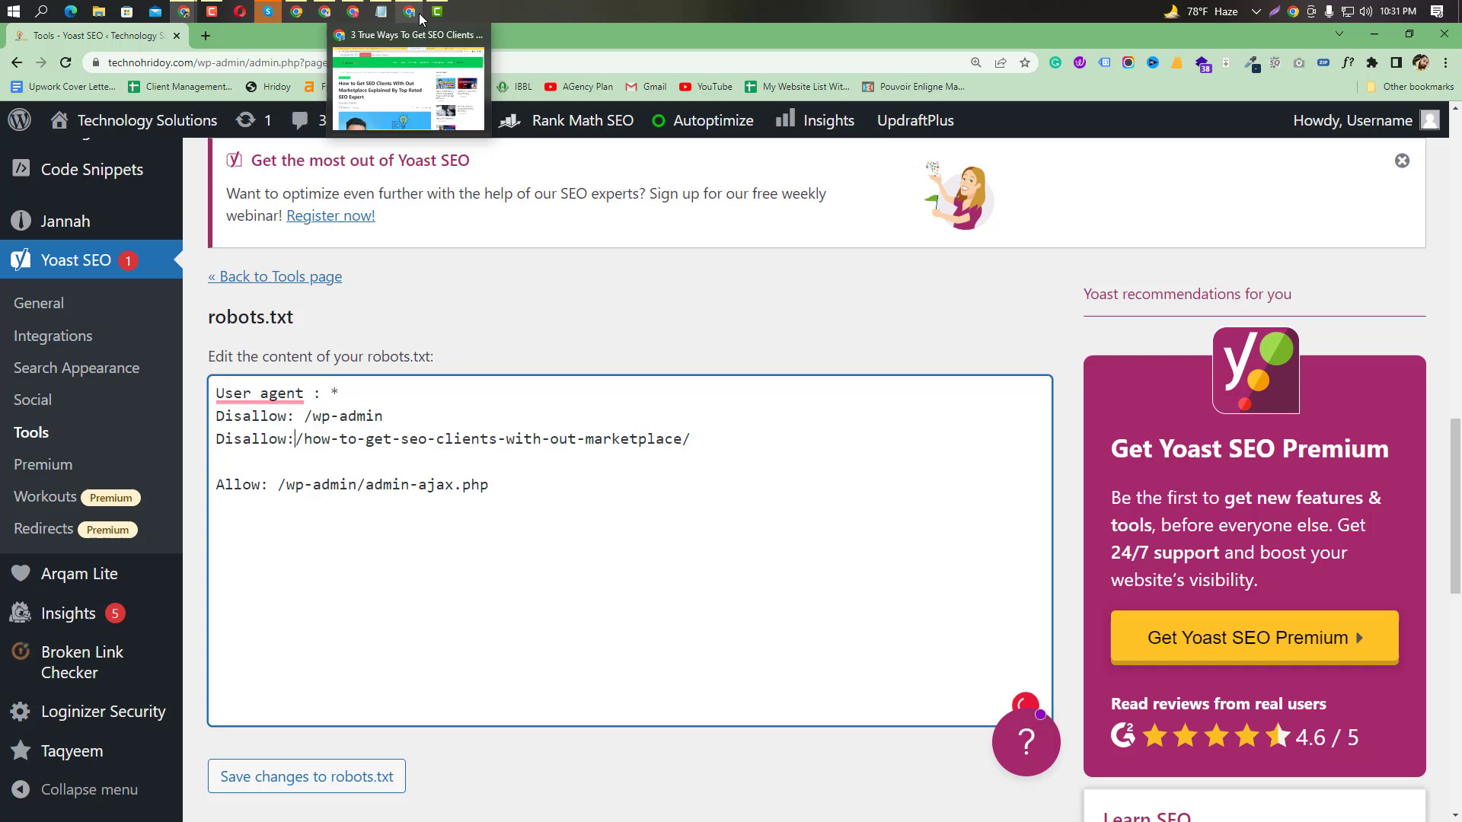
pyautogui.click(418, 100)
pyautogui.click(282, 37)
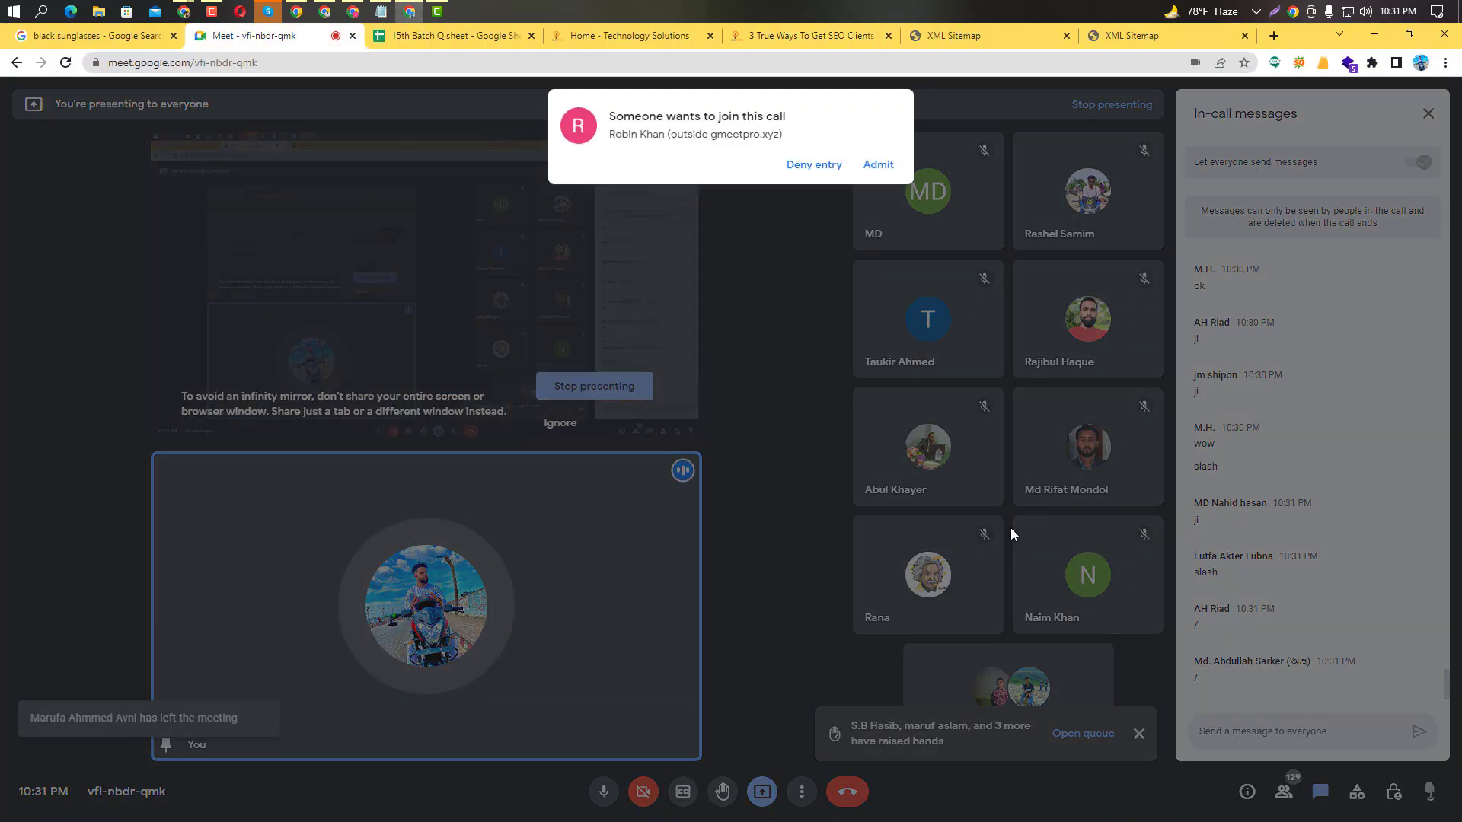
pyautogui.click(878, 164)
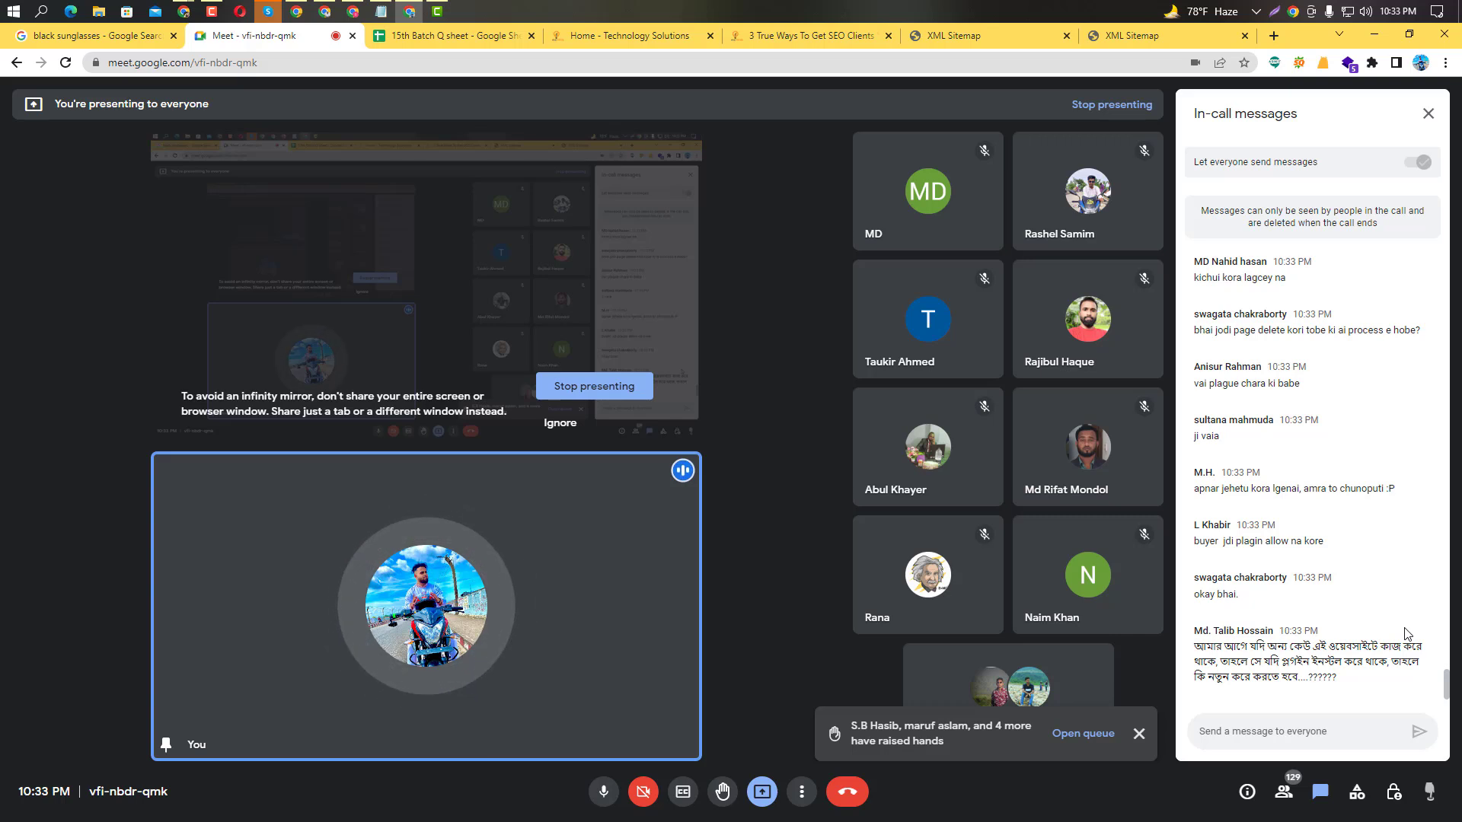
# Switch to the Technology Solutions homepage and load its technohridoy.com/robots.txt file.
pyautogui.click(660, 41)
pyautogui.click(288, 66)
pyautogui.click(320, 55)
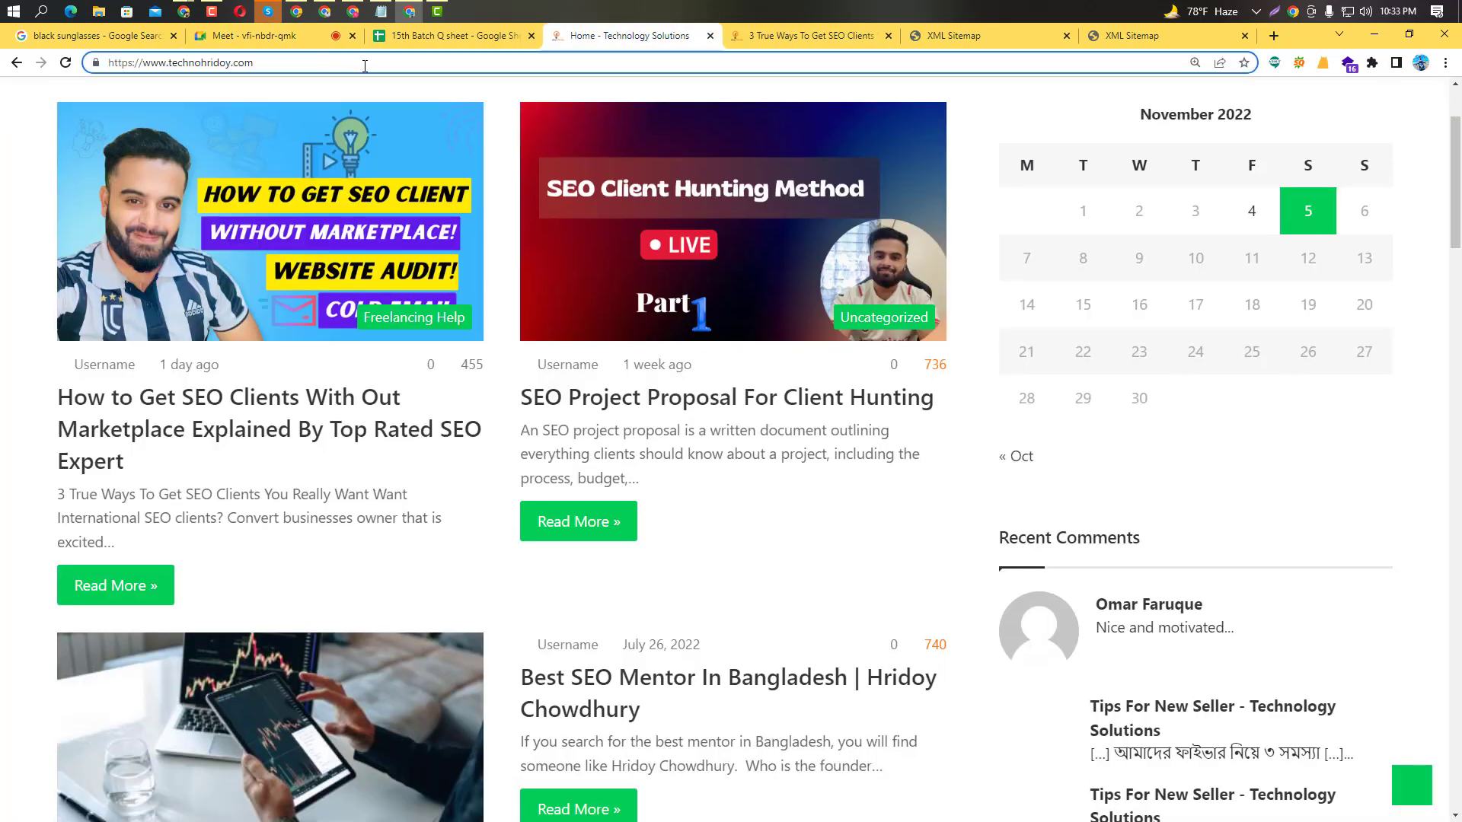
pyautogui.write('/rov')
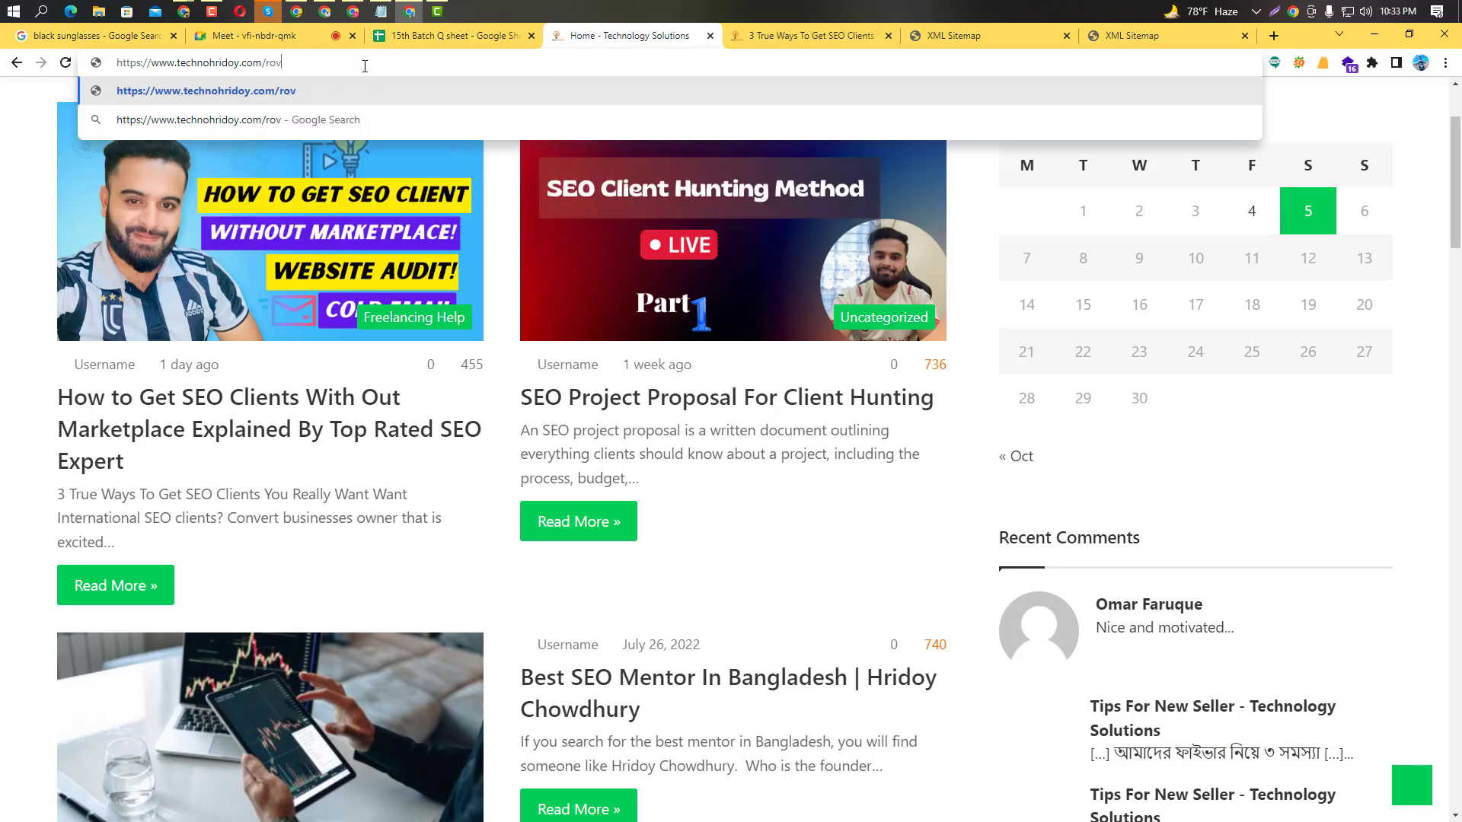
pyautogui.press('BackSpace')
pyautogui.write('bots.txt')
pyautogui.press('Return')
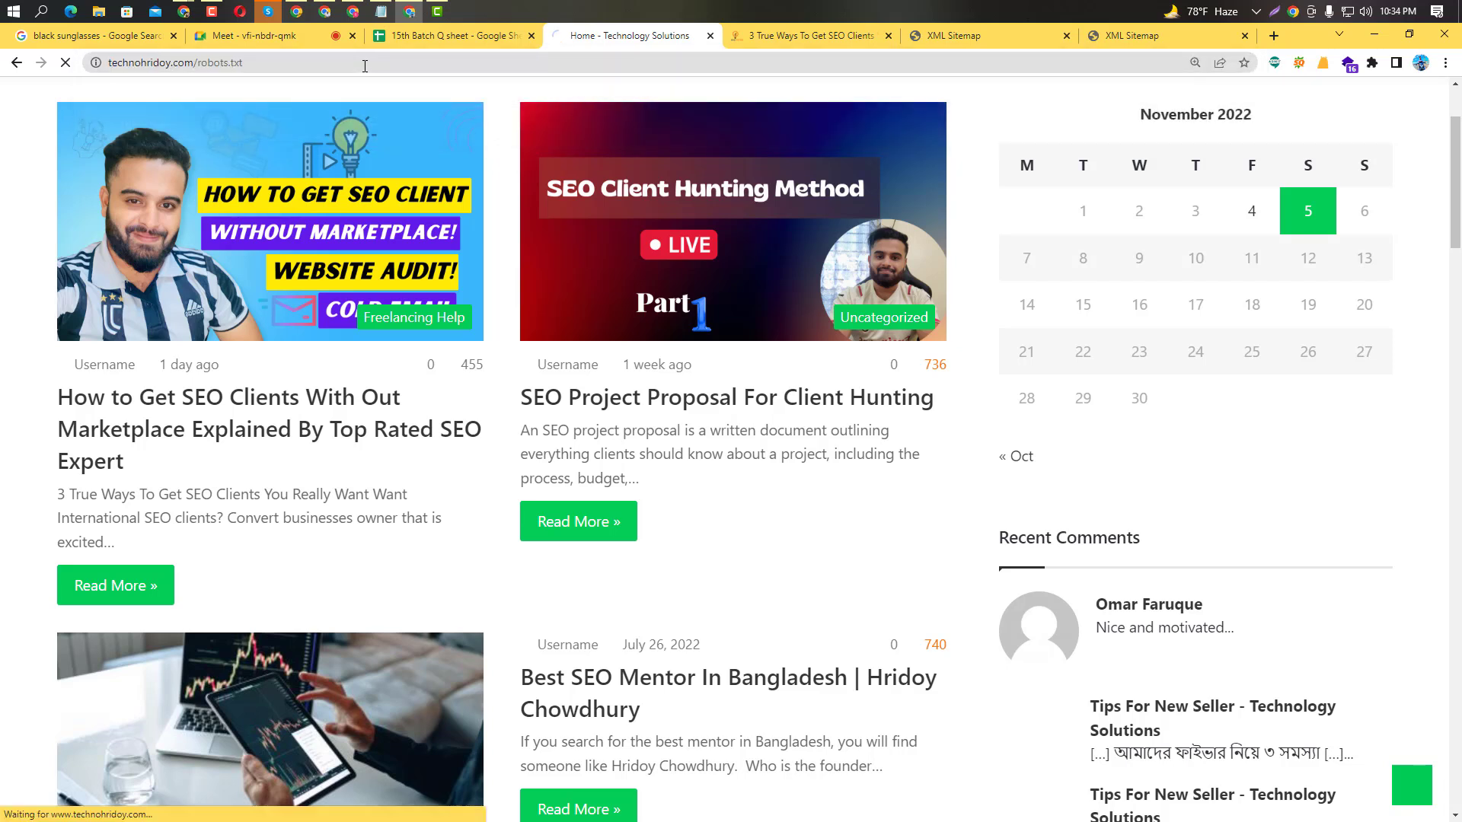
# Enlarge the live robots.txt page and highlight its lines from User agent to Allow for the class.
pyautogui.hotkey('ctrl', '+')
pyautogui.hotkey('ctrl', '+')
pyautogui.hotkey('ctrl', '+')
pyautogui.hotkey('ctrl', '+')
pyautogui.hotkey('ctrl', '+')
pyautogui.hotkey('ctrl', '+')
pyautogui.hotkey('ctrl', '+')
pyautogui.hotkey('ctrl', '+')
pyautogui.hotkey('ctrl', '+')
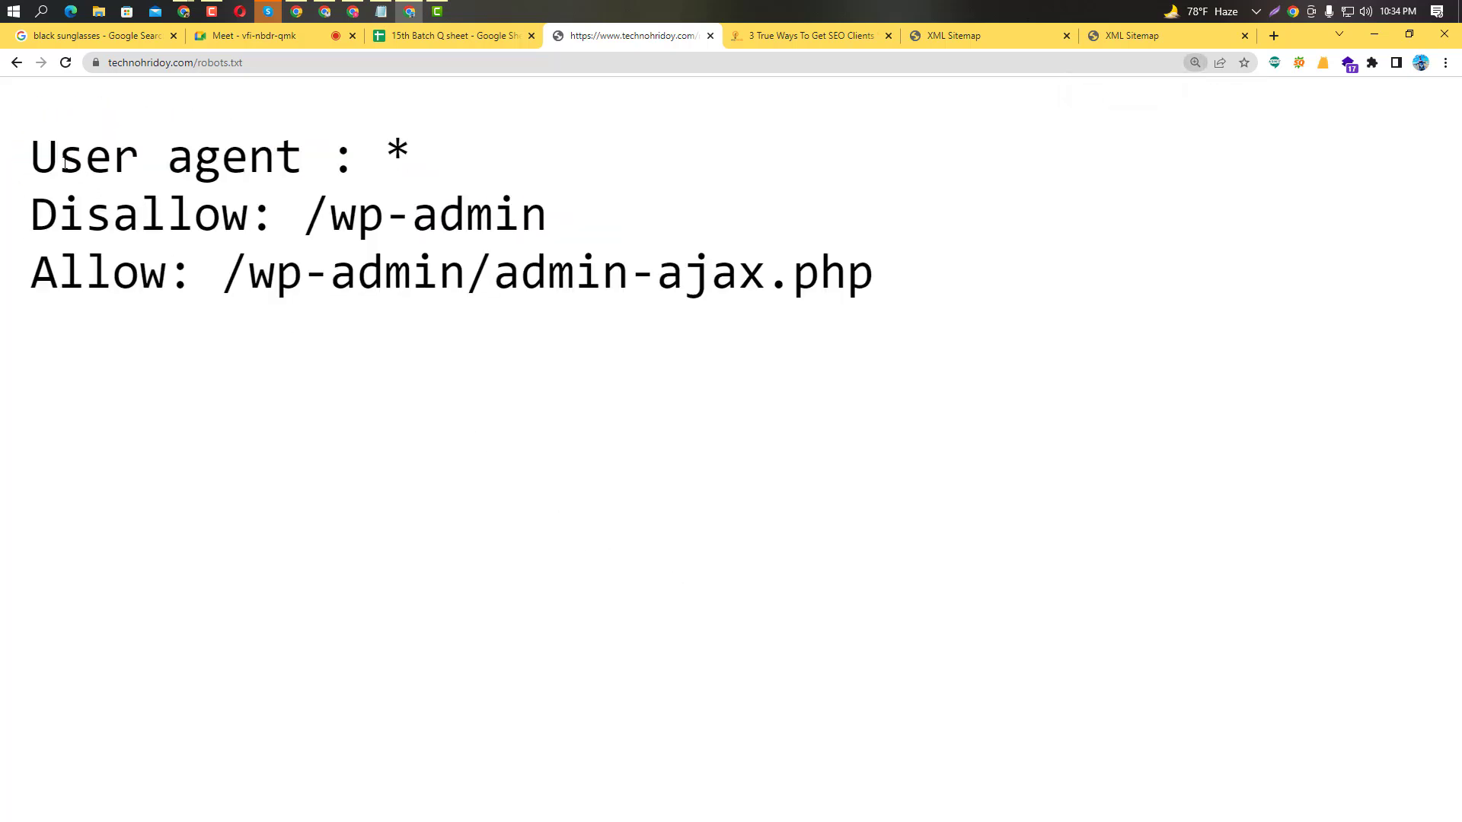
pyautogui.moveTo(31, 152); pyautogui.dragTo(765, 277)
pyautogui.moveTo(817, 381); pyautogui.dragTo(962, 424)
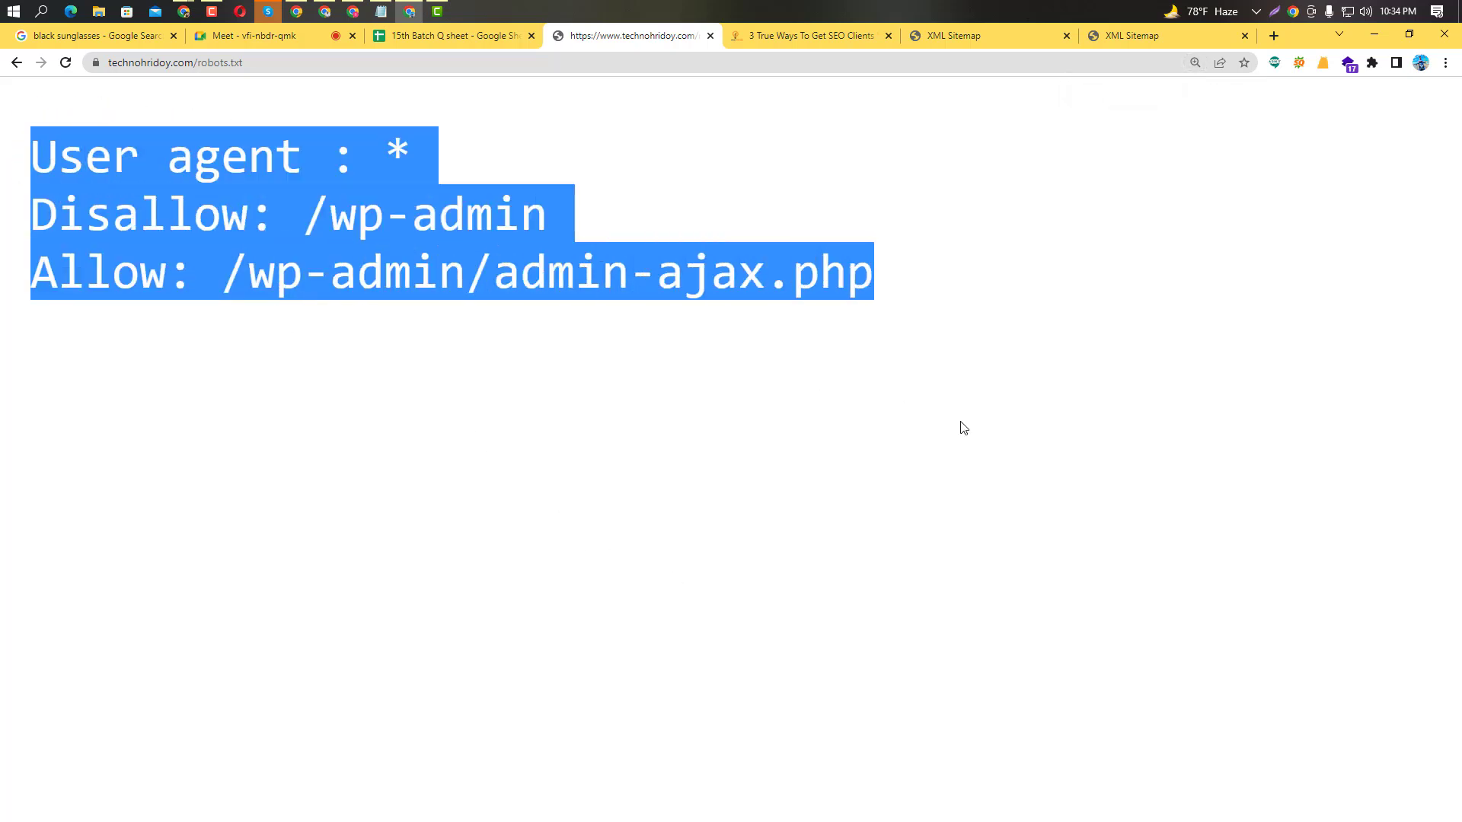
pyautogui.click(963, 429)
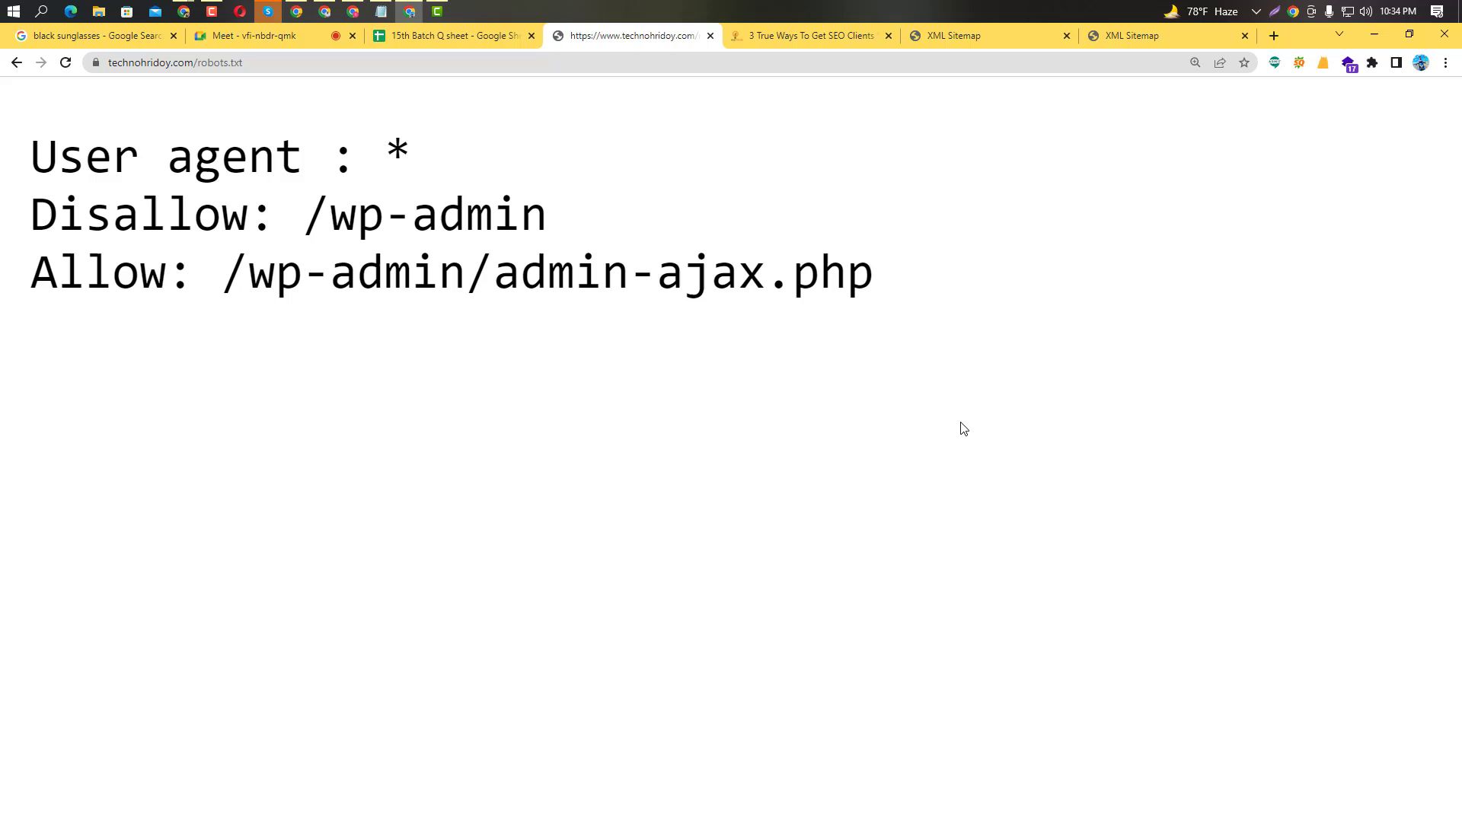
# After checking the Google Meet chat, remove the /how-to-get-seo-clients-with-out-marketplace/ Disallow line and the blank line below it from robots.txt in Yoast's file editor.
pyautogui.click(208, 39)
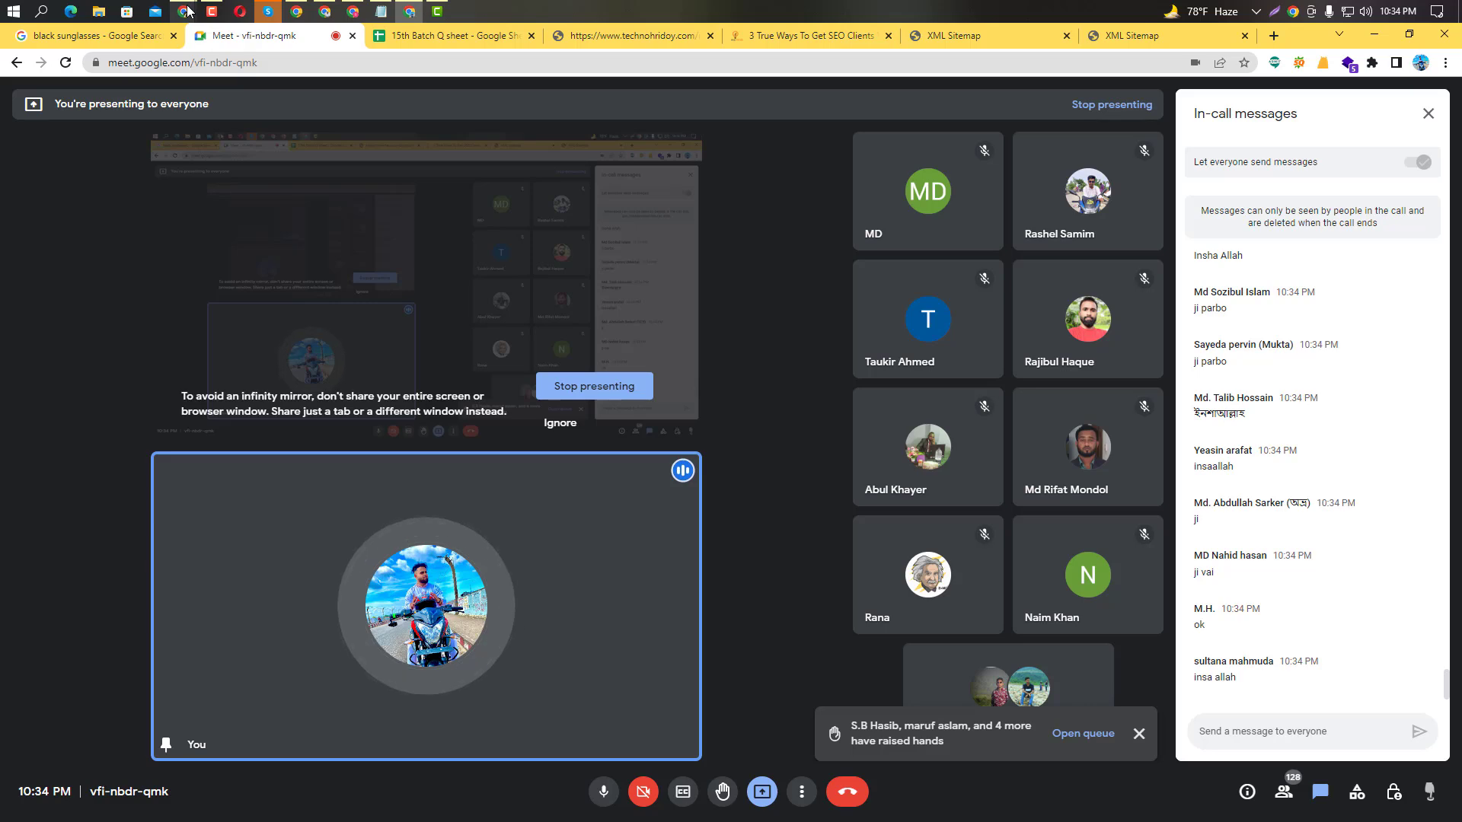
pyautogui.moveTo(182, 16)
pyautogui.click(261, 106)
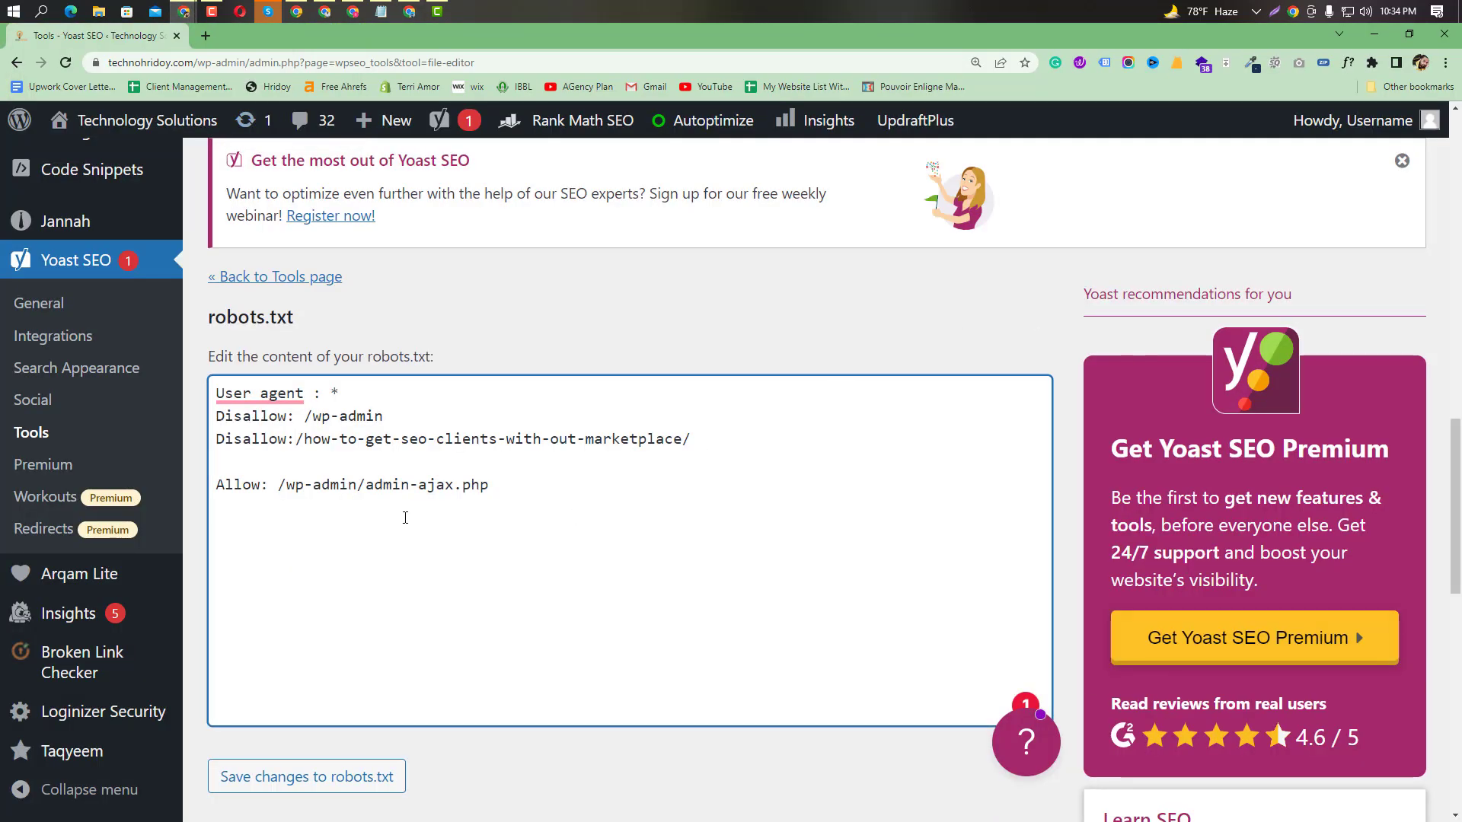
pyautogui.moveTo(702, 449); pyautogui.dragTo(217, 438)
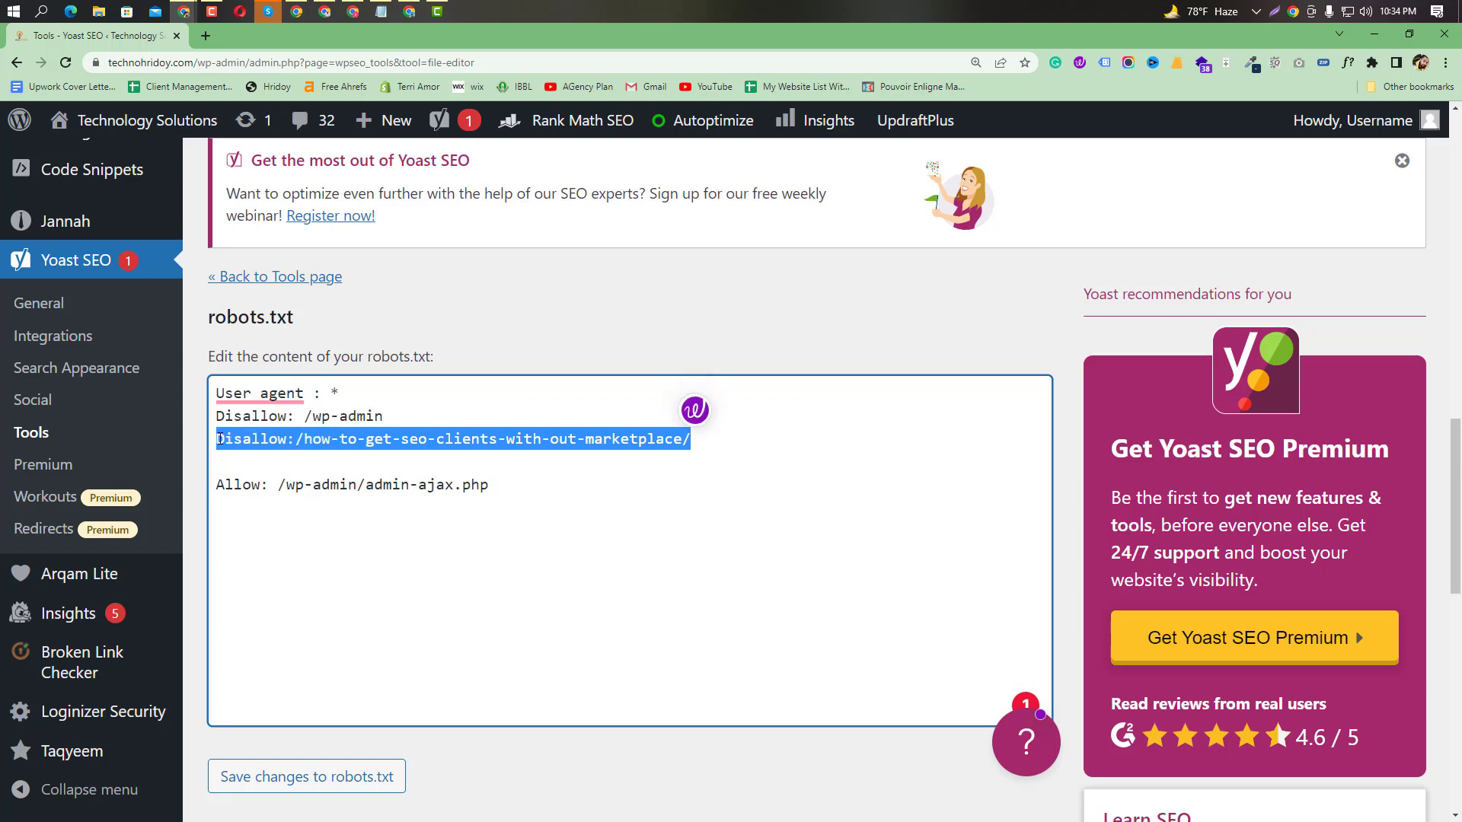
pyautogui.press('BackSpace')
pyautogui.press('BackSpace')
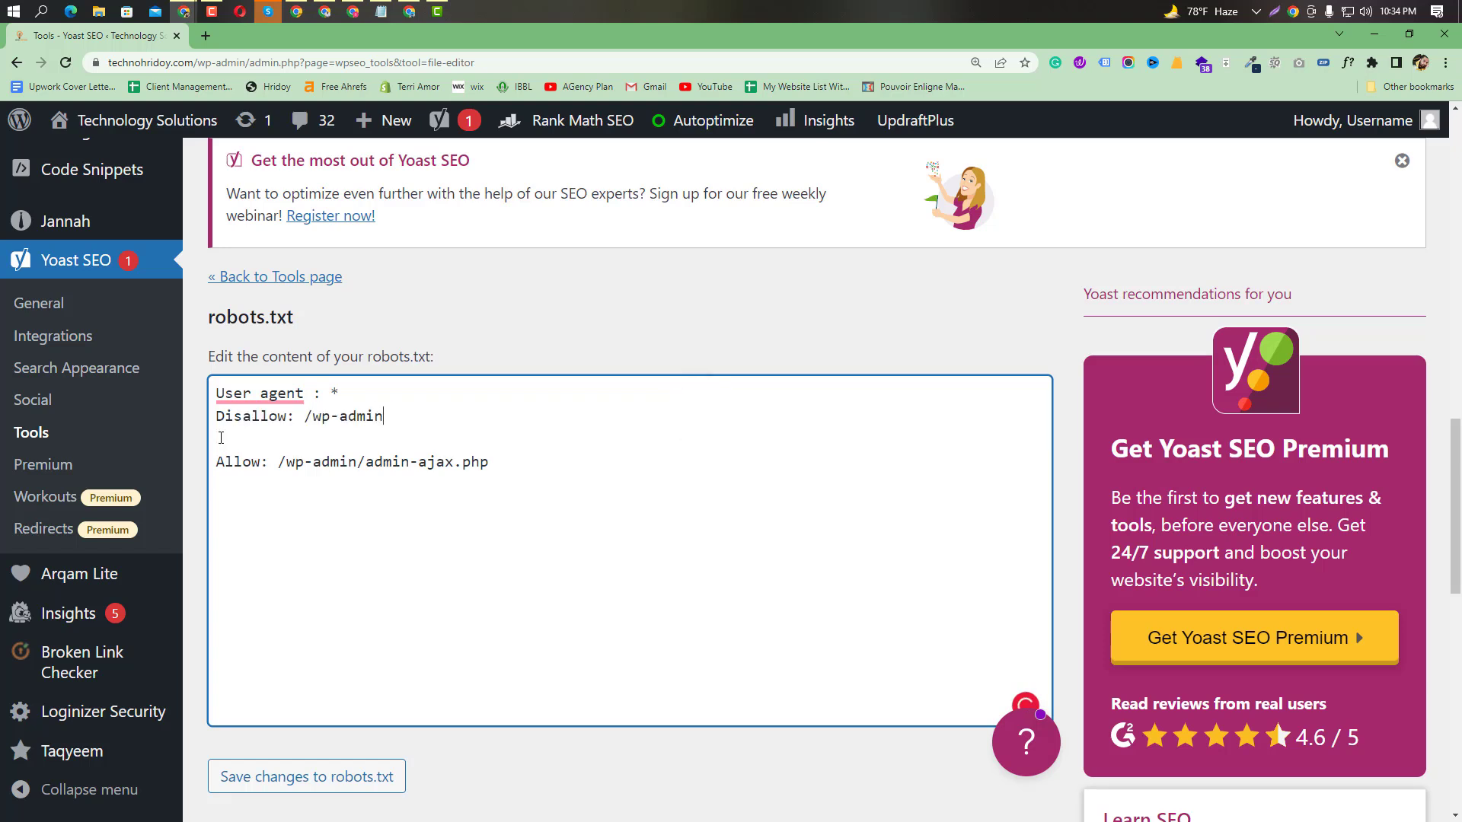
pyautogui.press('BackSpace')
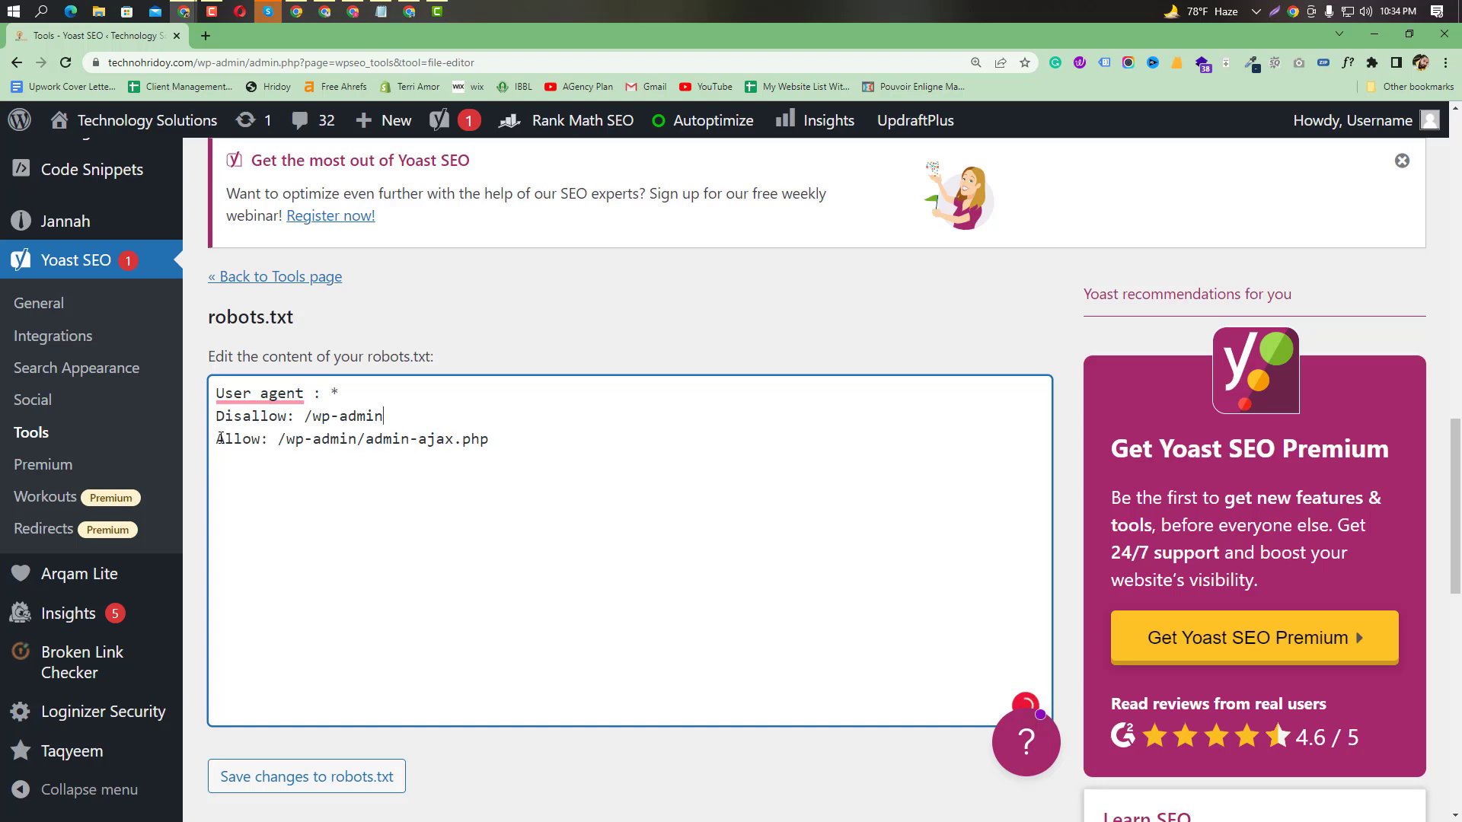
# Save the changes to robots.txt and switch back to the Google Meet call.
pyautogui.scroll(-3, 340, 459)
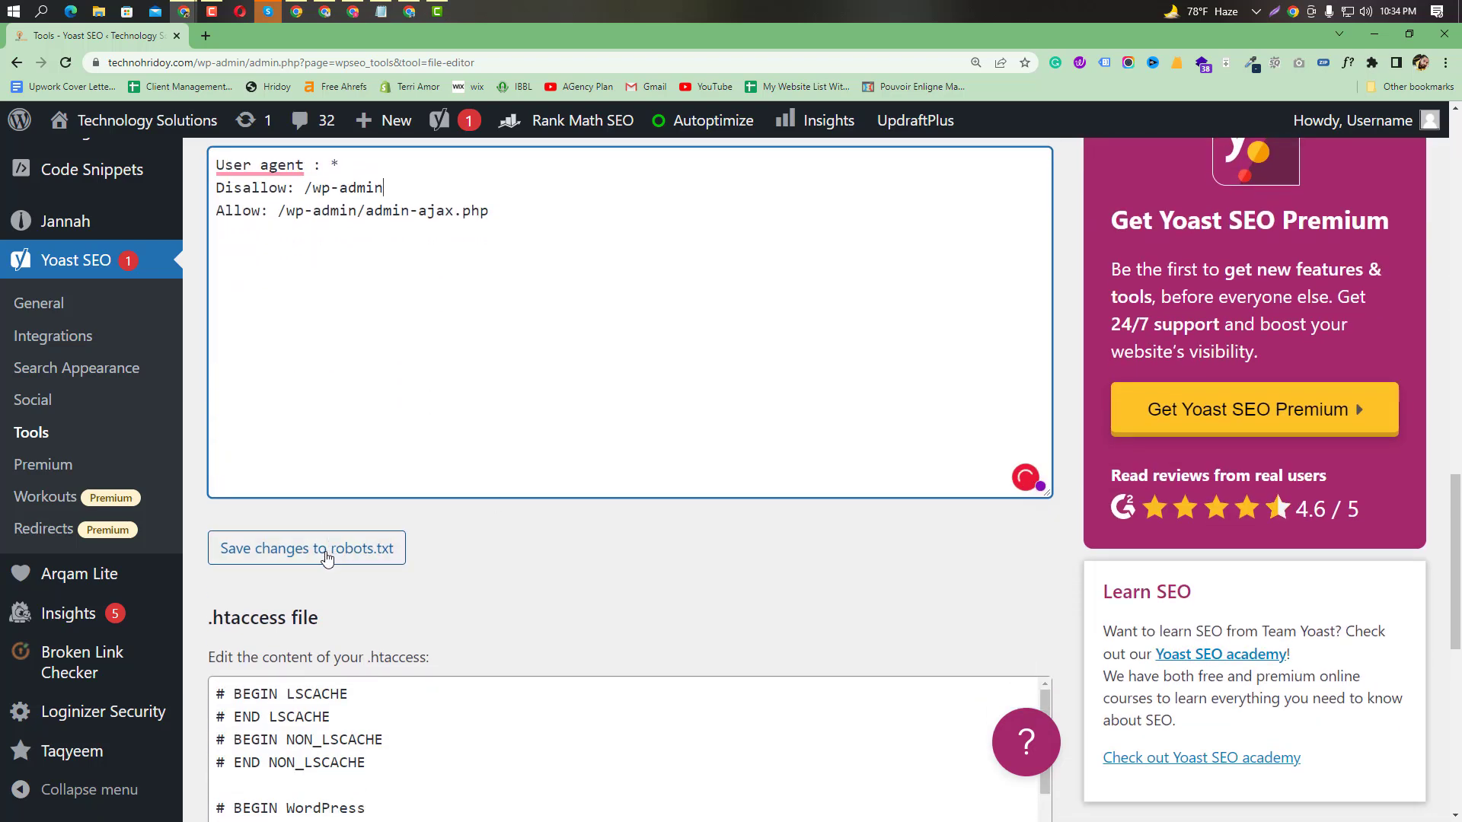
pyautogui.click(328, 559)
pyautogui.hotkey('alt', 'Tab')
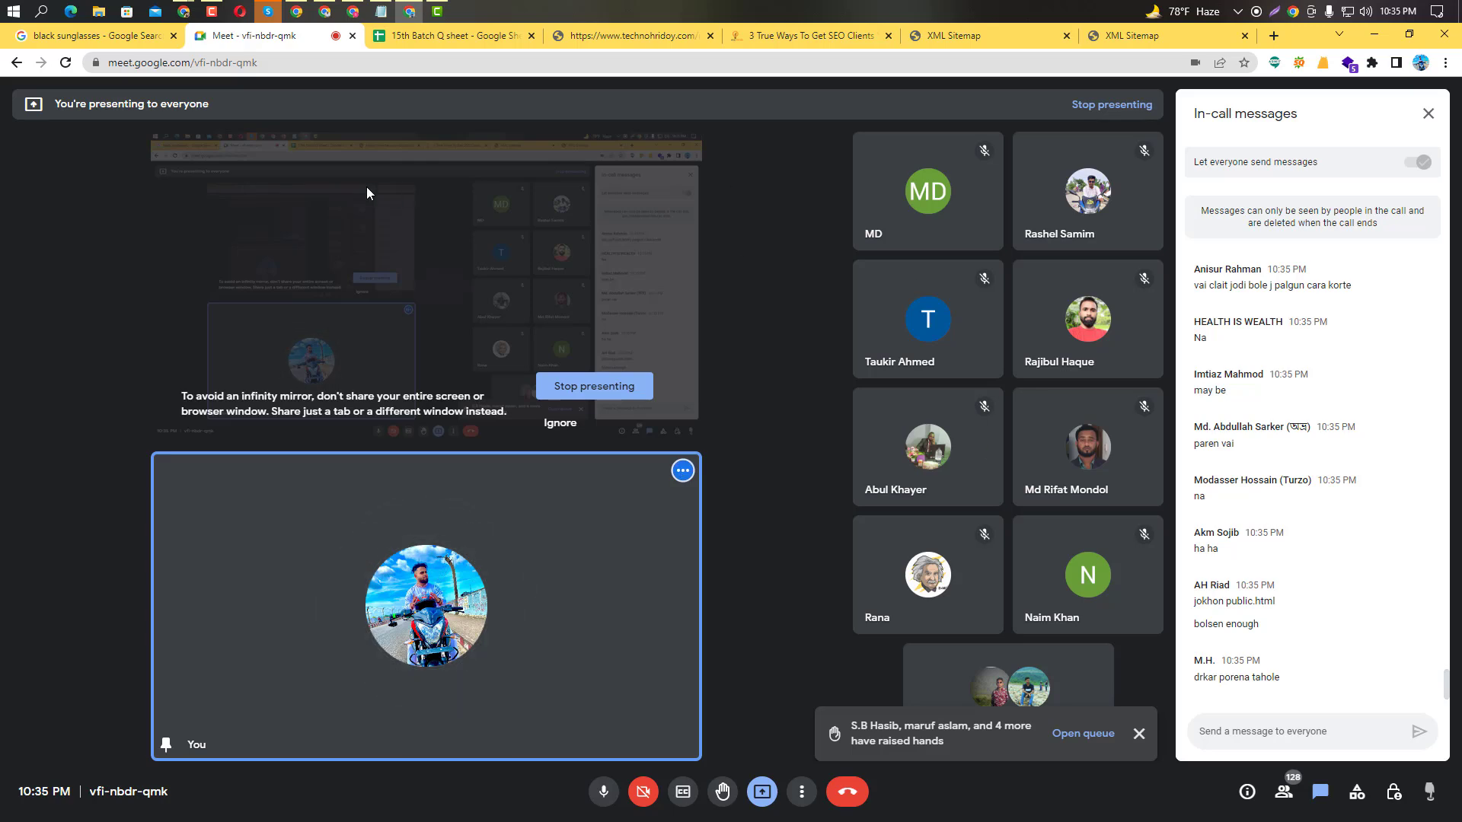
# Return to the WordPress admin window and open the Rank Math dashboard in a new tab.
pyautogui.moveTo(184, 11)
pyautogui.click(262, 96)
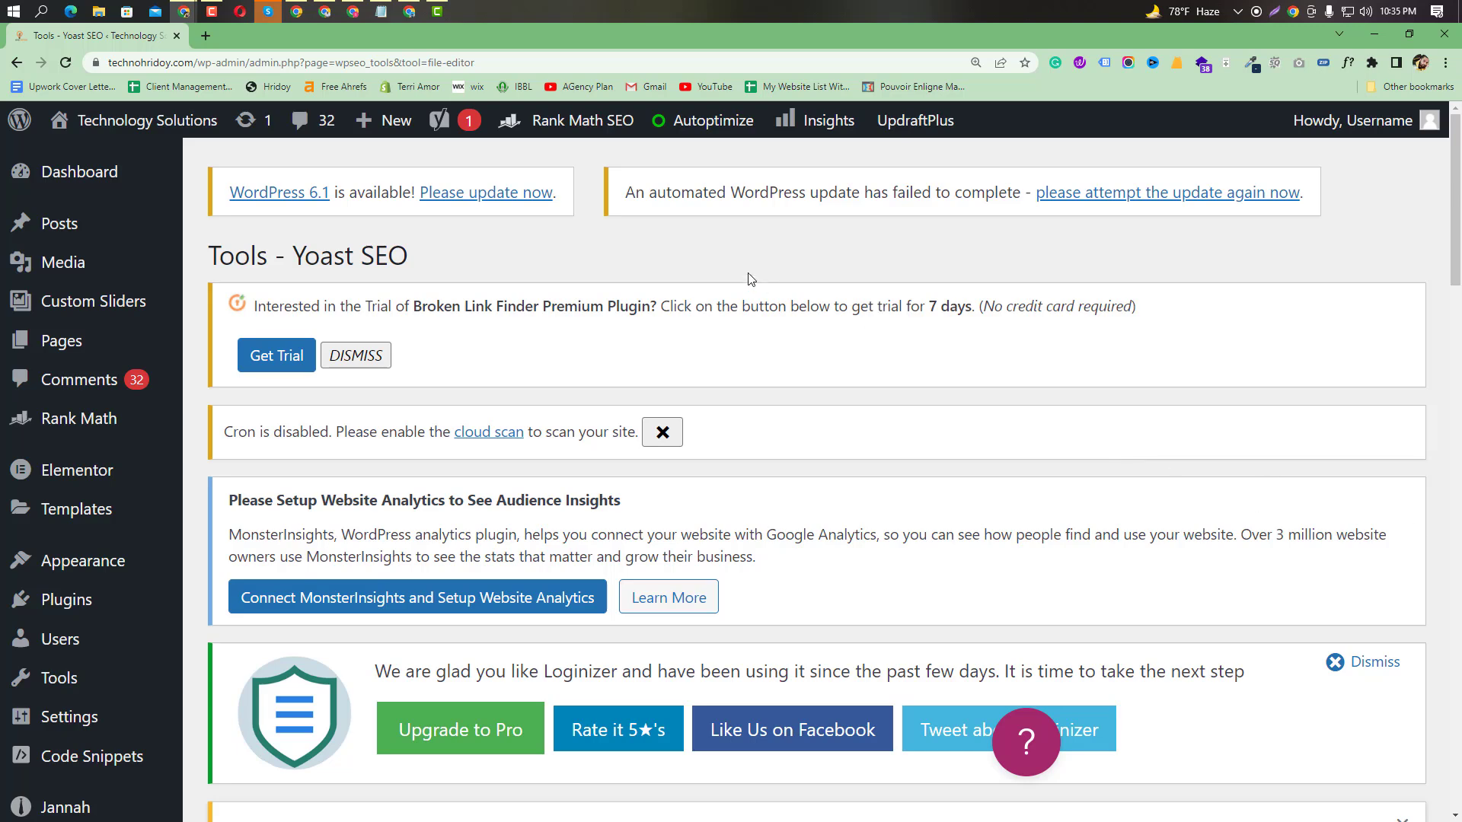
pyautogui.scroll(-2, 985, 578)
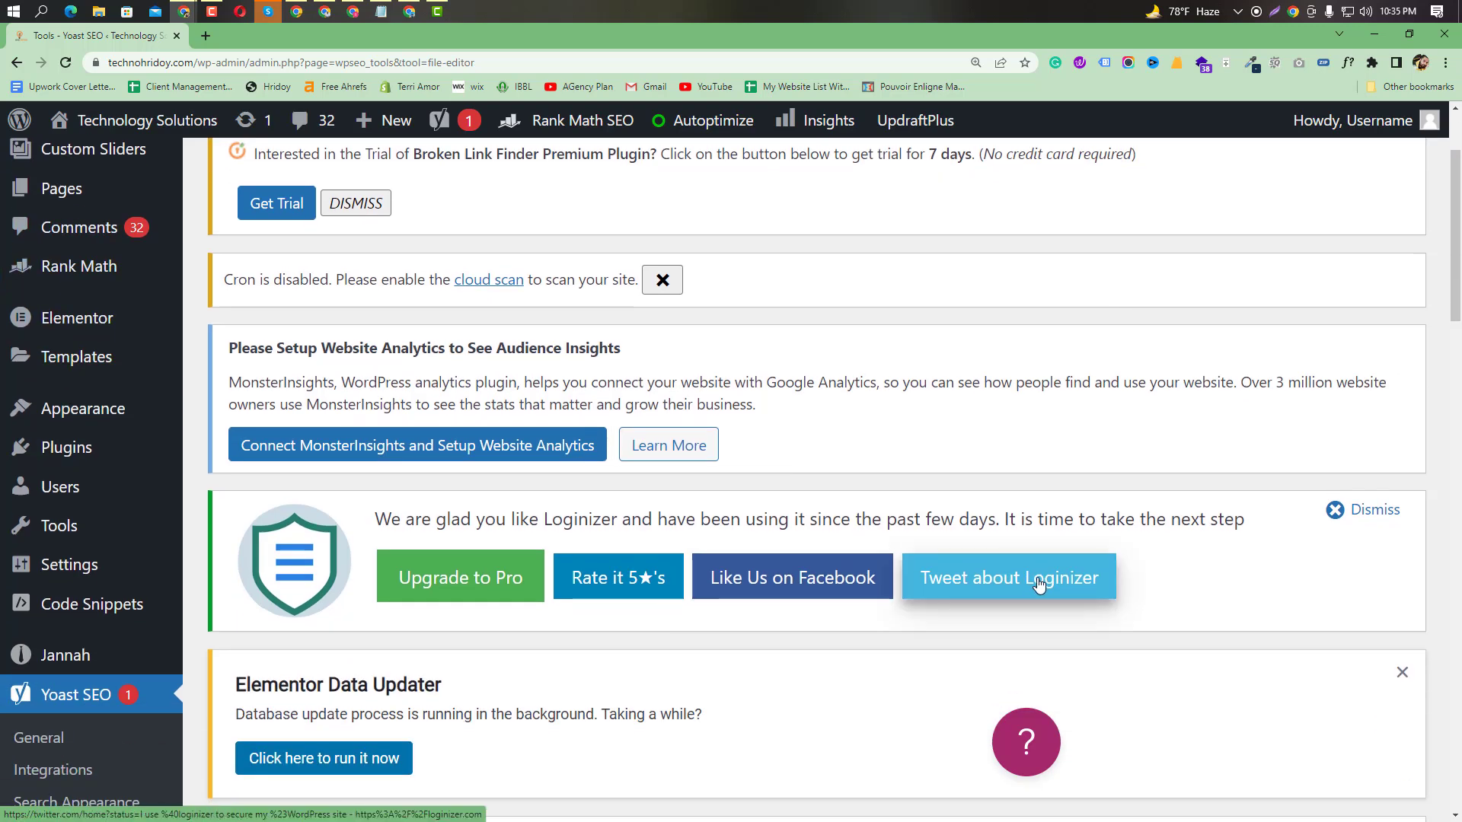
pyautogui.hotkey('ctrl', '-')
pyautogui.hotkey('ctrl', '-')
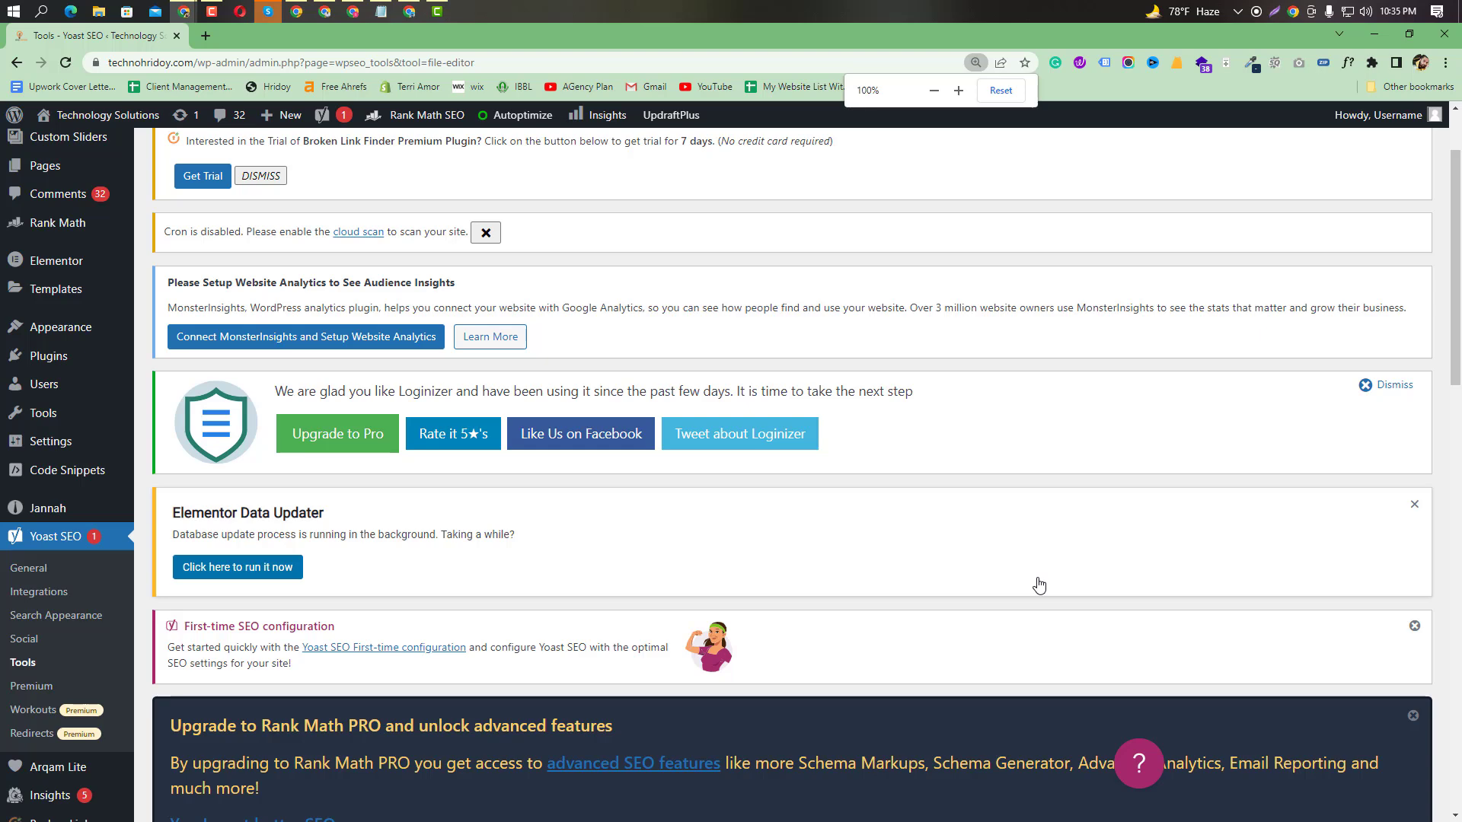
pyautogui.hotkey('ctrl', '-')
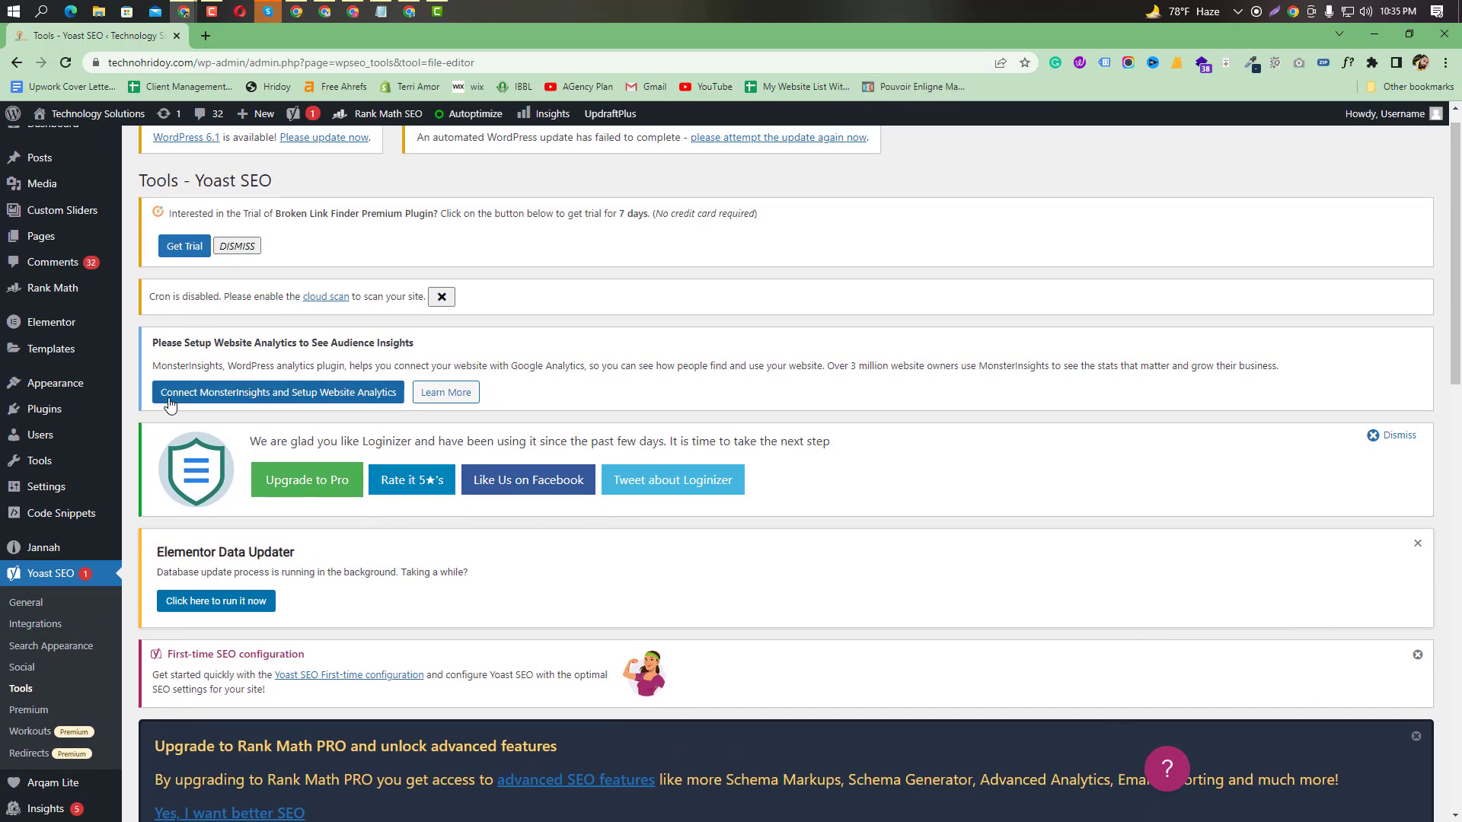
pyautogui.moveTo(66, 297)
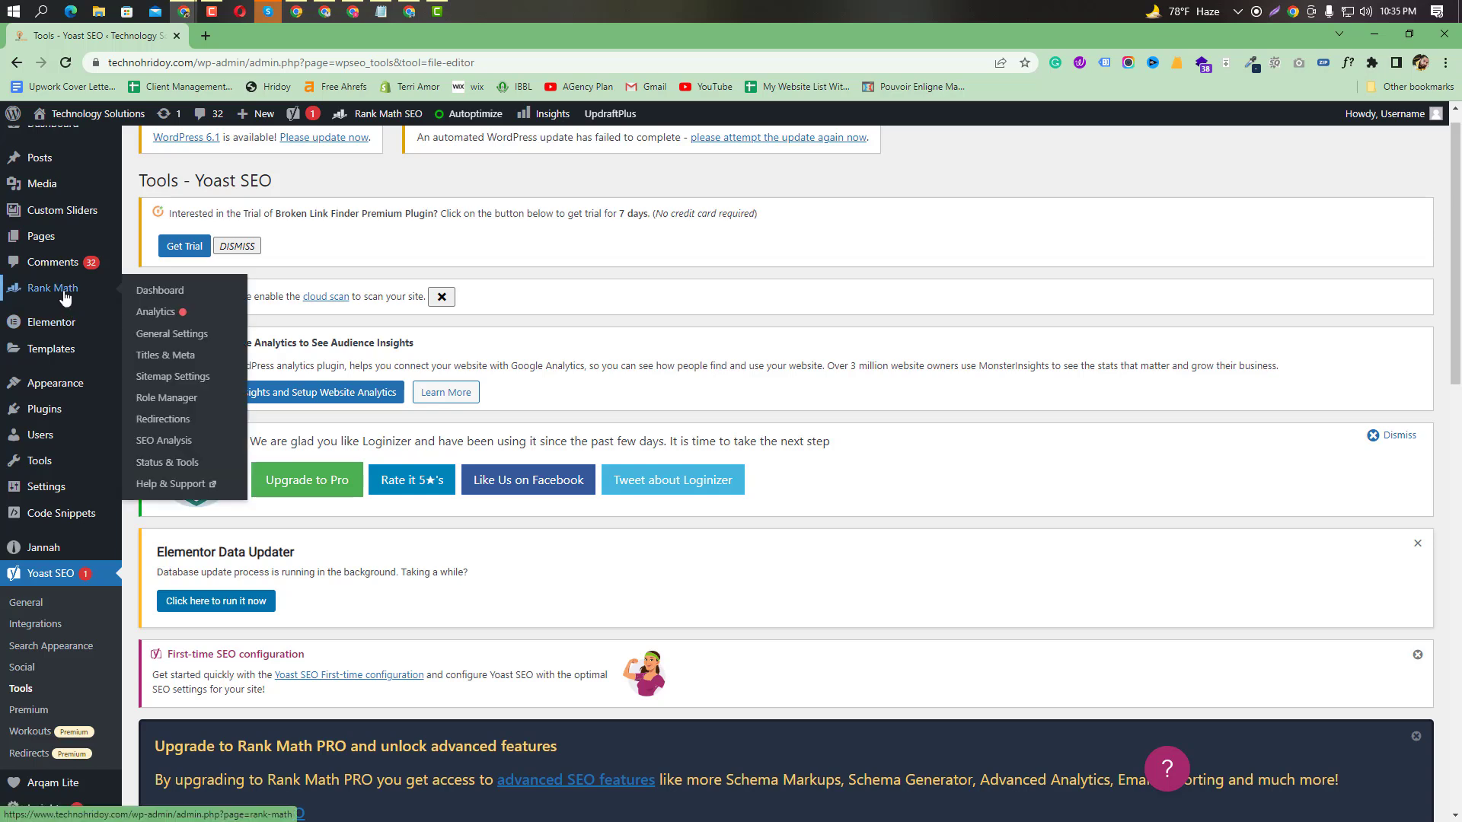
pyautogui.rightClick(162, 298)
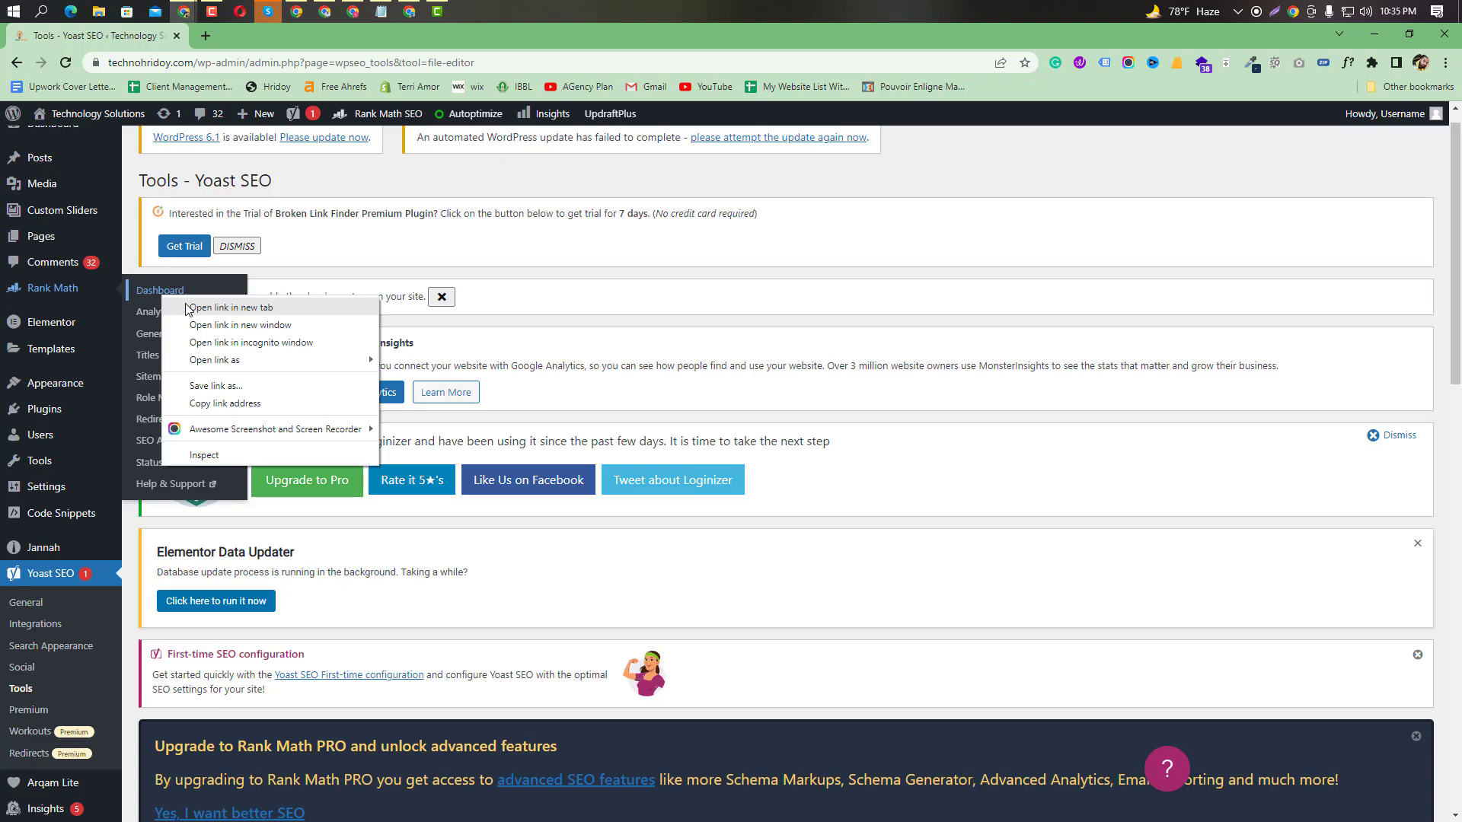
pyautogui.click(187, 307)
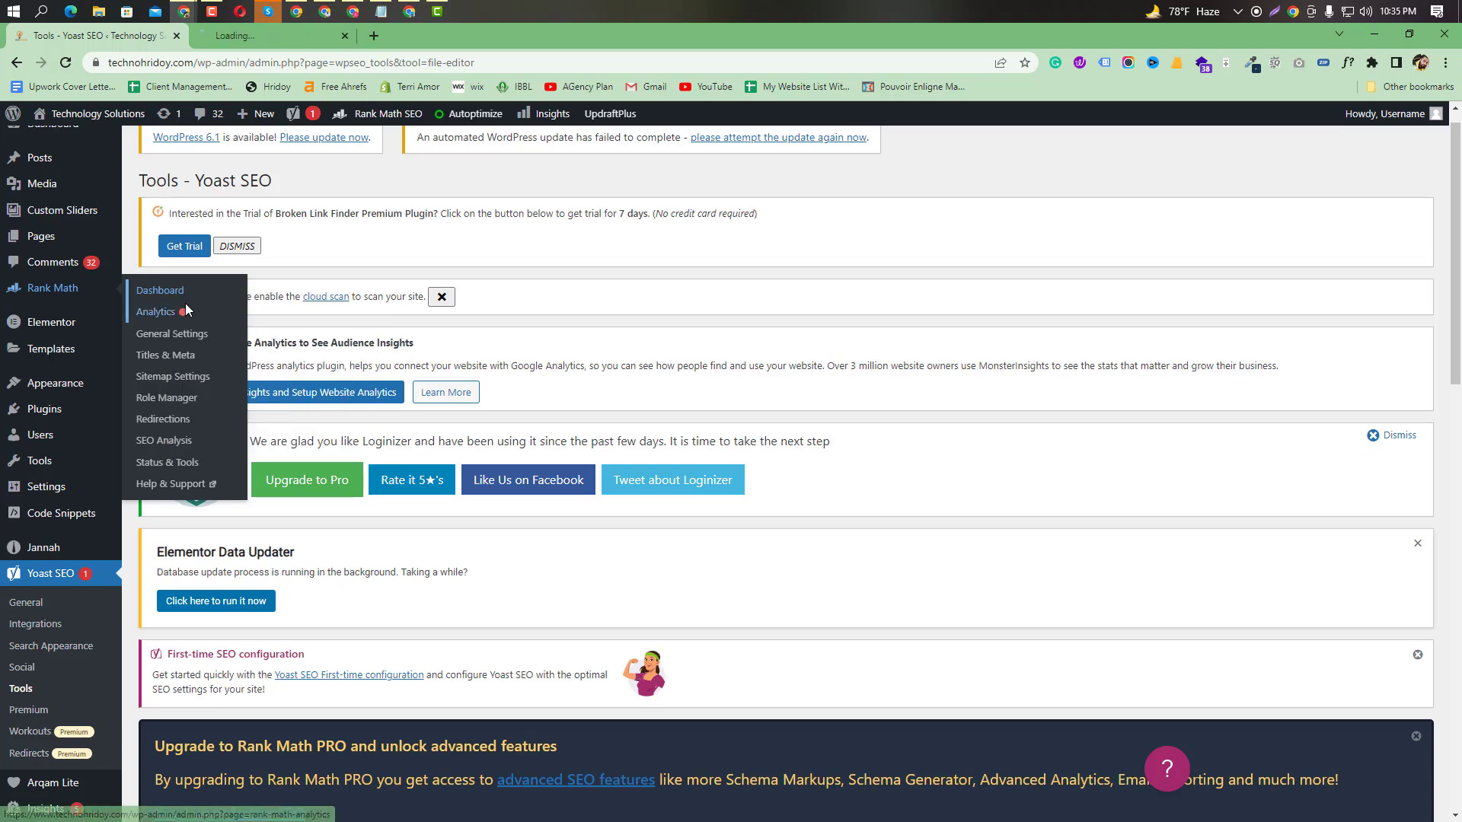
pyautogui.click(279, 38)
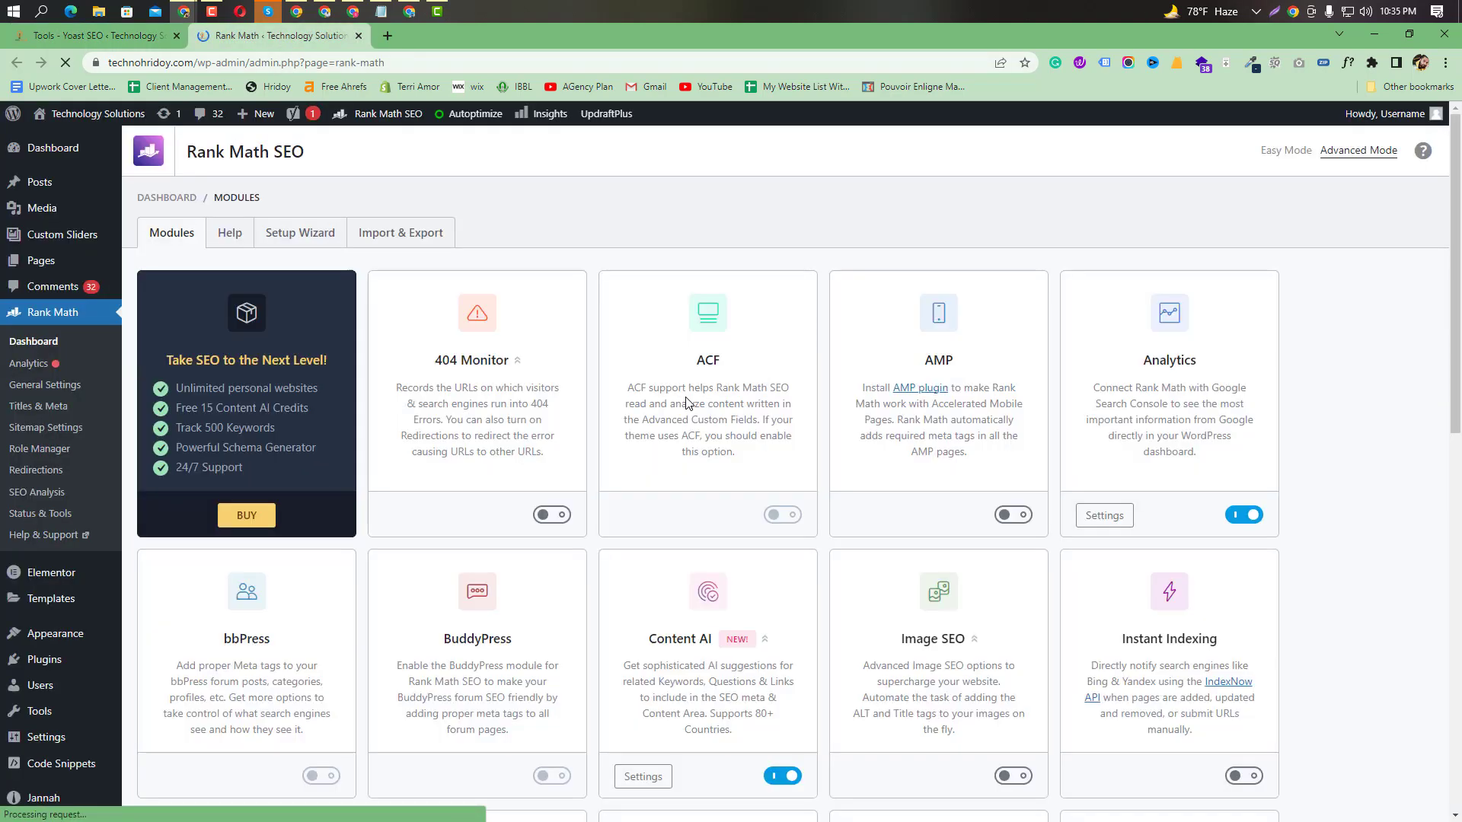
# Find the Sitemap module among the Rank Math modules and open its settings in a new tab.
pyautogui.scroll(-8, 685, 401)
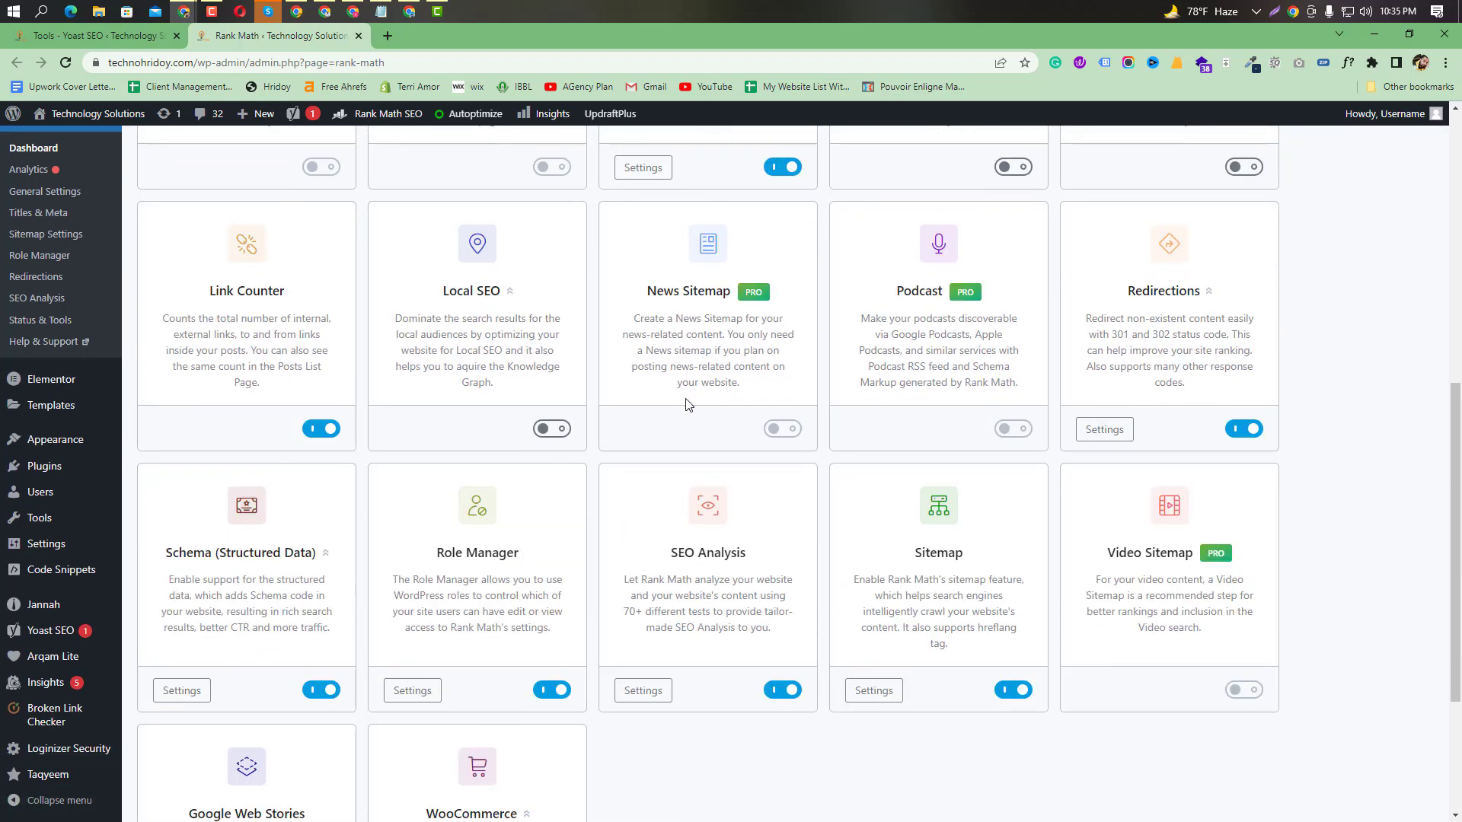
pyautogui.scroll(-2, 685, 401)
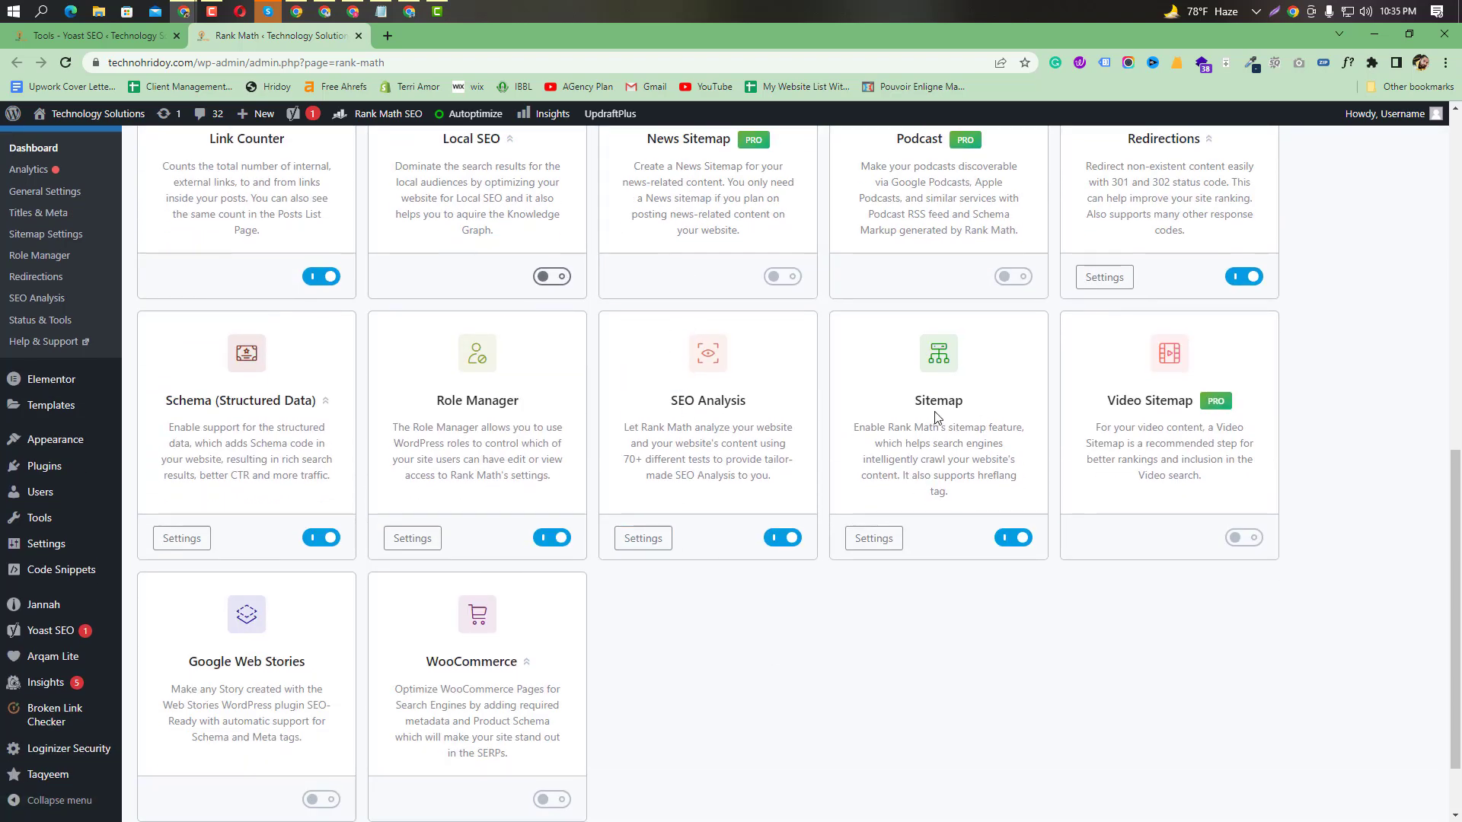
pyautogui.moveTo(916, 405); pyautogui.dragTo(964, 404)
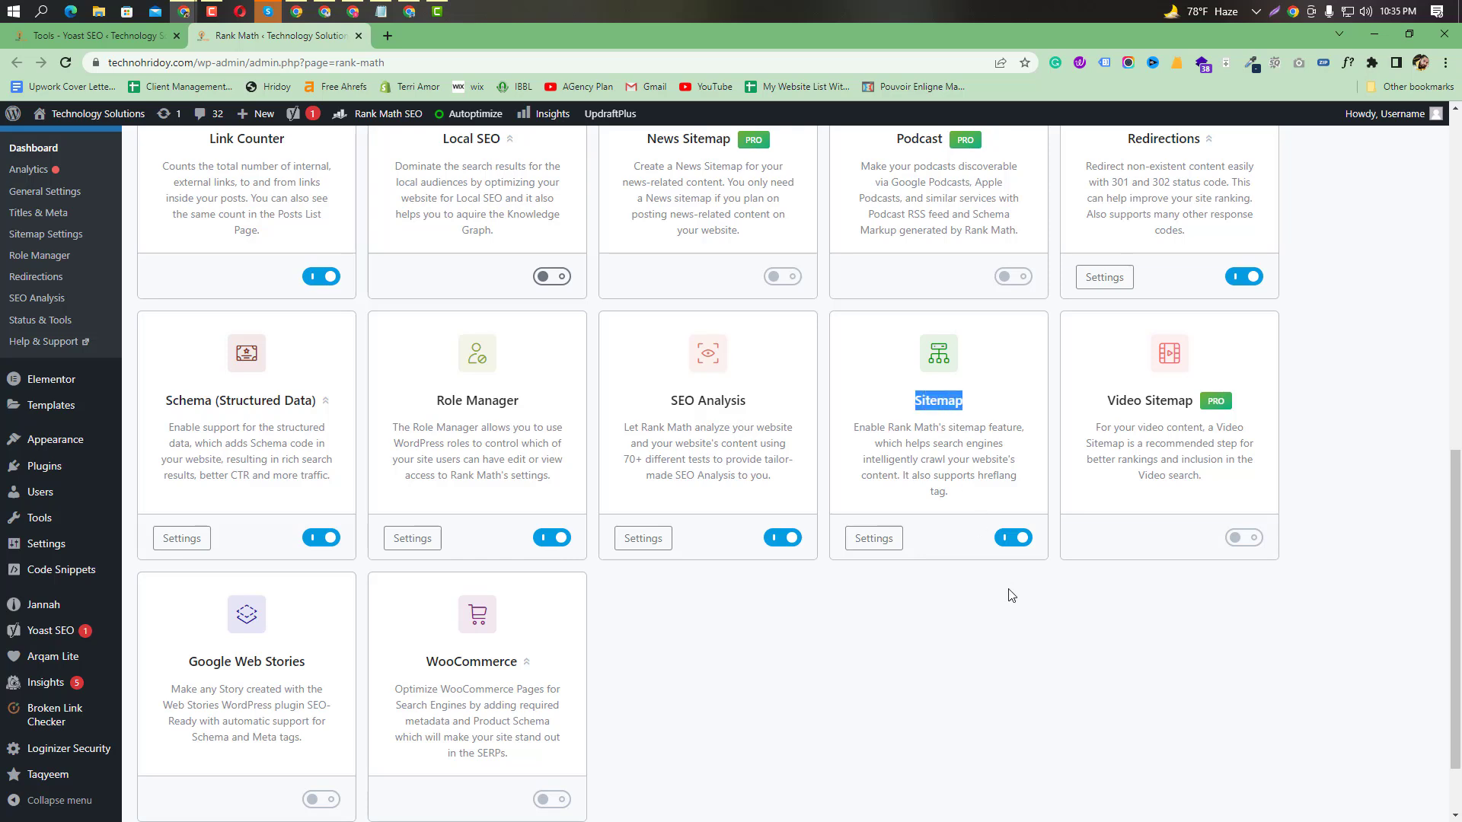
pyautogui.rightClick(881, 539)
pyautogui.click(914, 551)
pyautogui.click(438, 39)
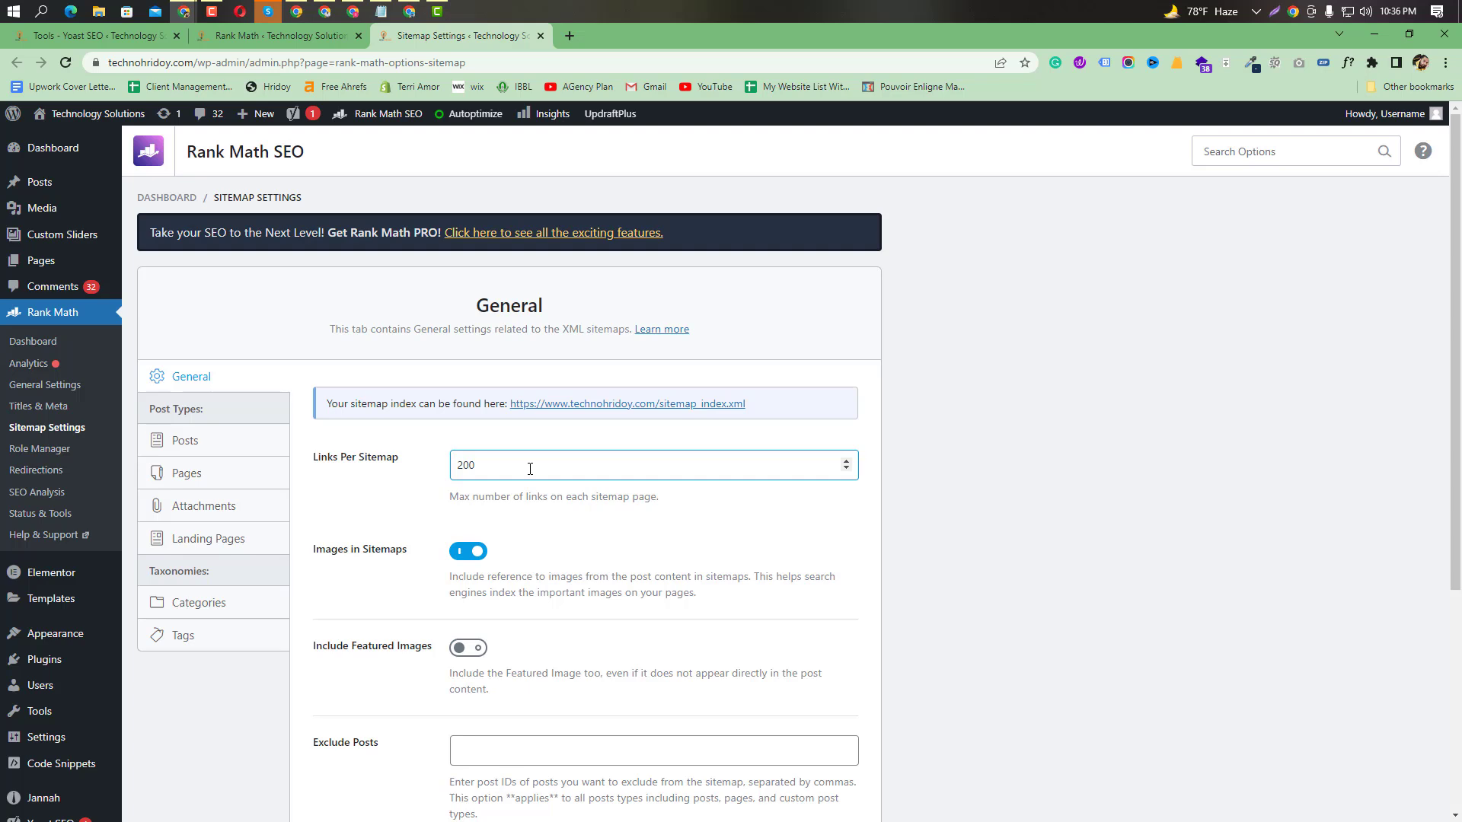
# Open the sitemap_index.xml link from Rank Math's General sitemap settings in a new tab and view it.
pyautogui.scroll(-1, 530, 469)
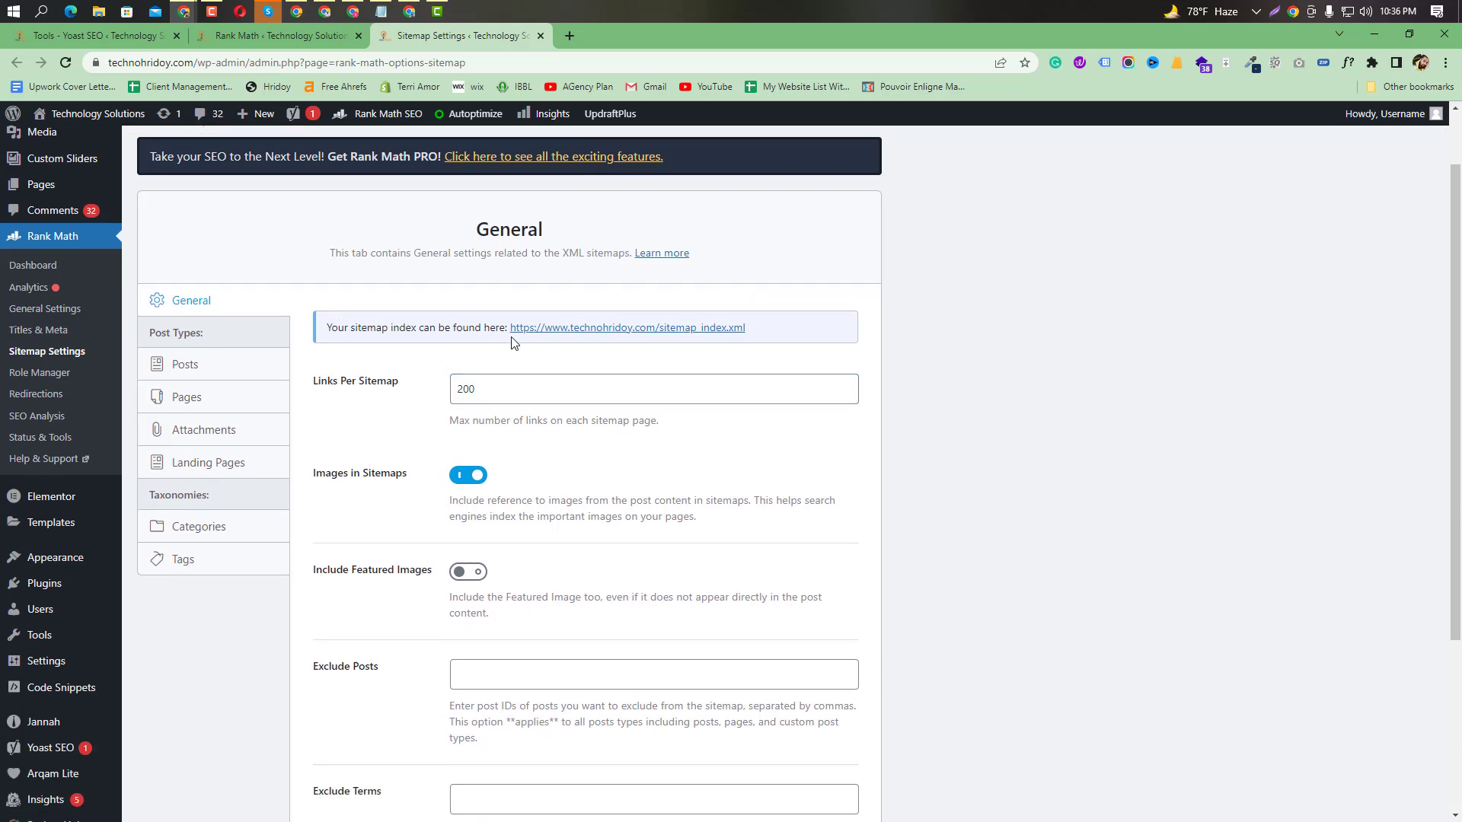
pyautogui.rightClick(552, 334)
pyautogui.click(605, 351)
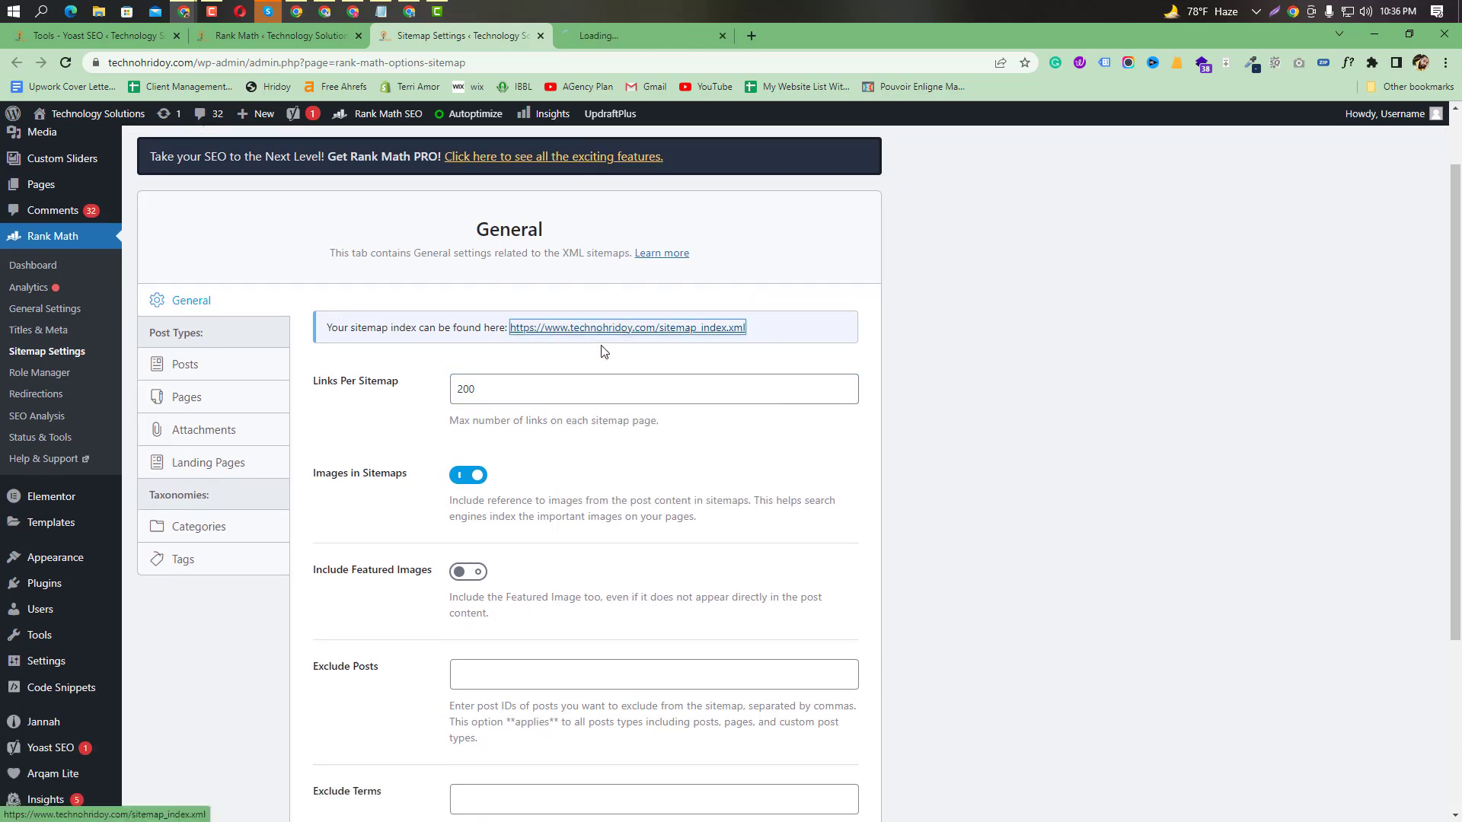
pyautogui.click(602, 33)
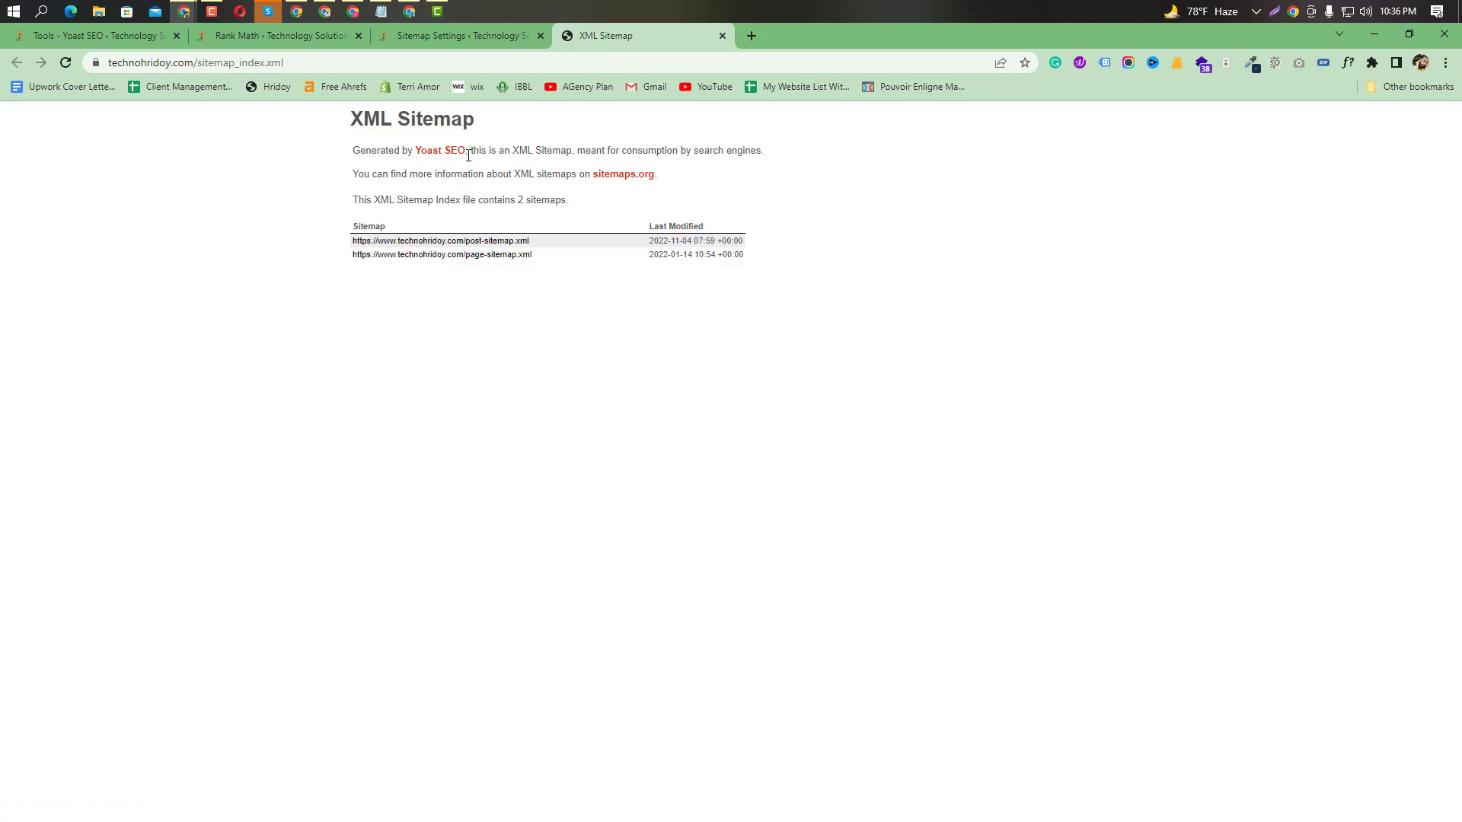
# Go back to Rank Math's Sitemap Settings and review the General options, from Links Per Sitemap to Ping Search Engines.
pyautogui.click(410, 35)
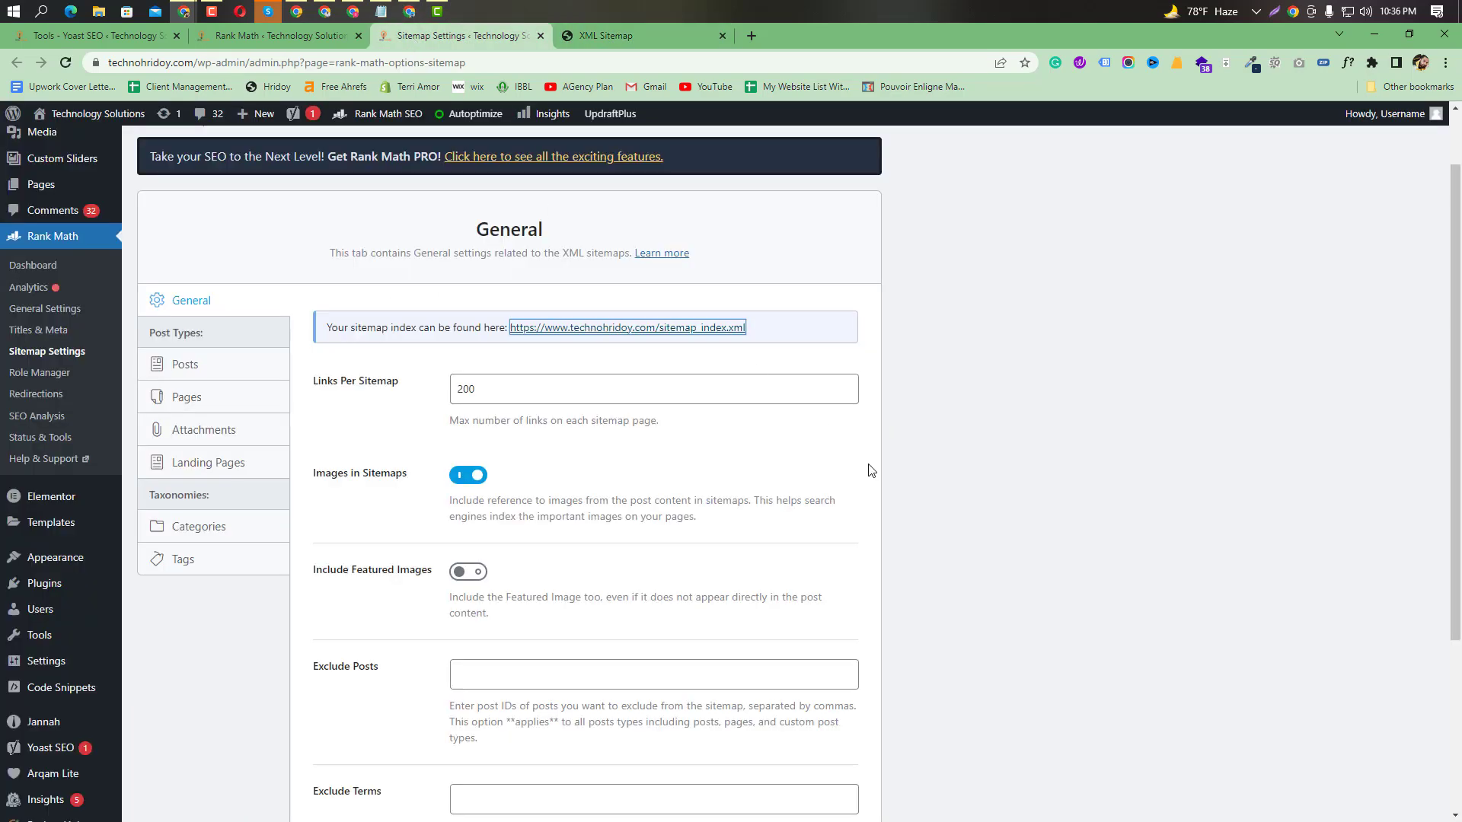
pyautogui.scroll(-2, 834, 484)
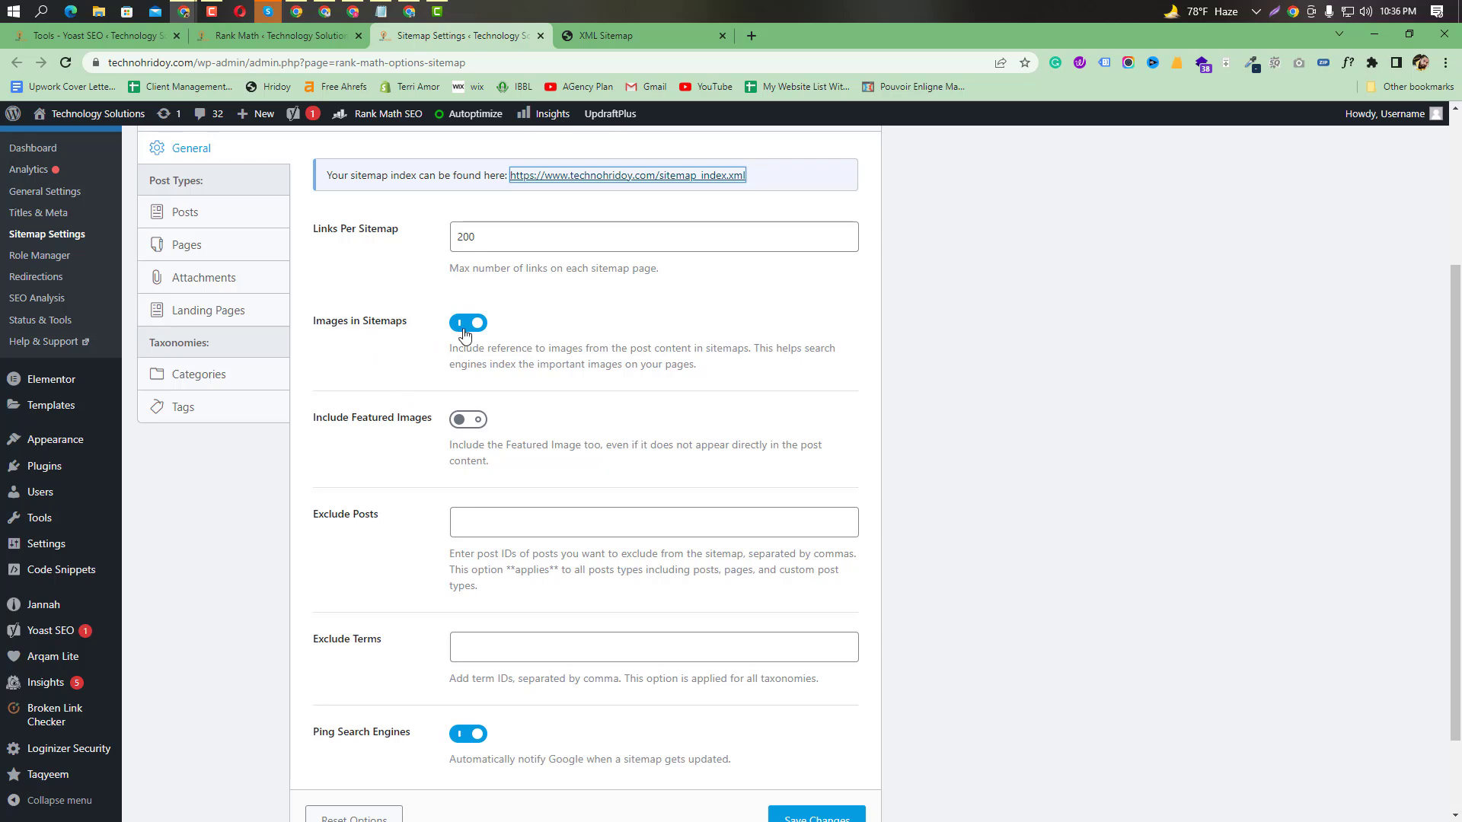
pyautogui.scroll(-2, 466, 424)
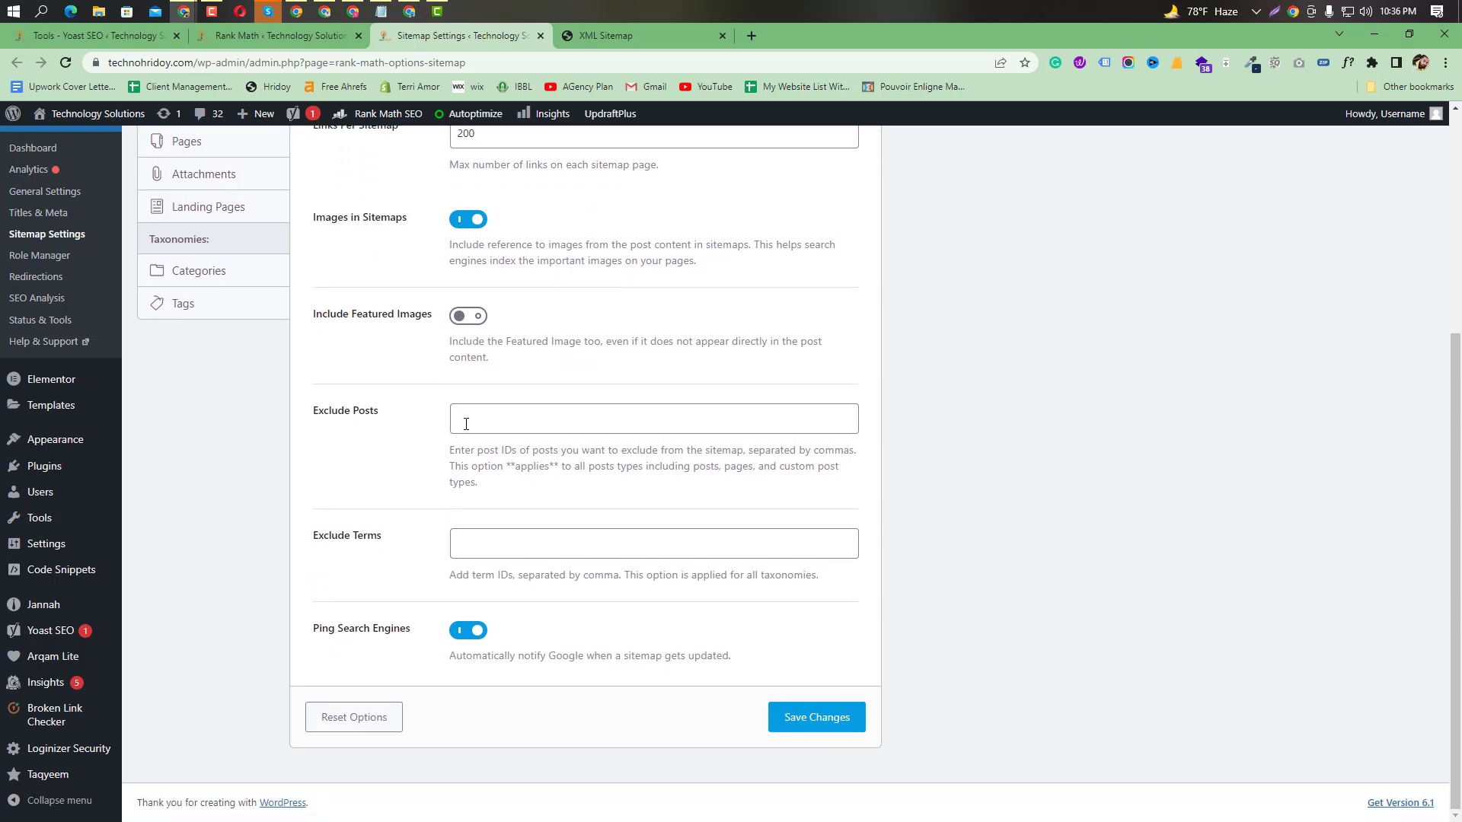
pyautogui.scroll(3, 484, 656)
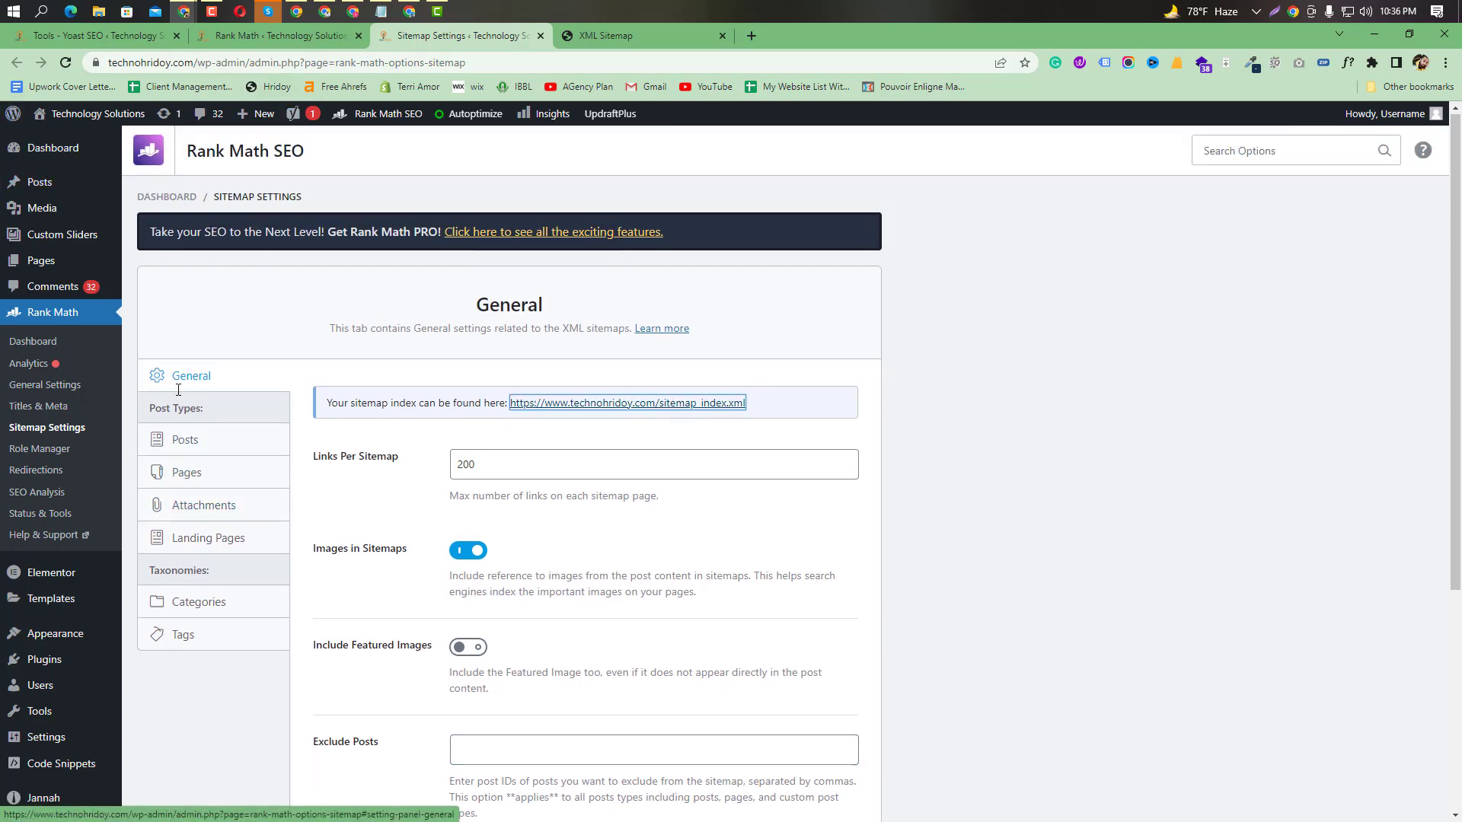
pyautogui.scroll(2, 200, 409)
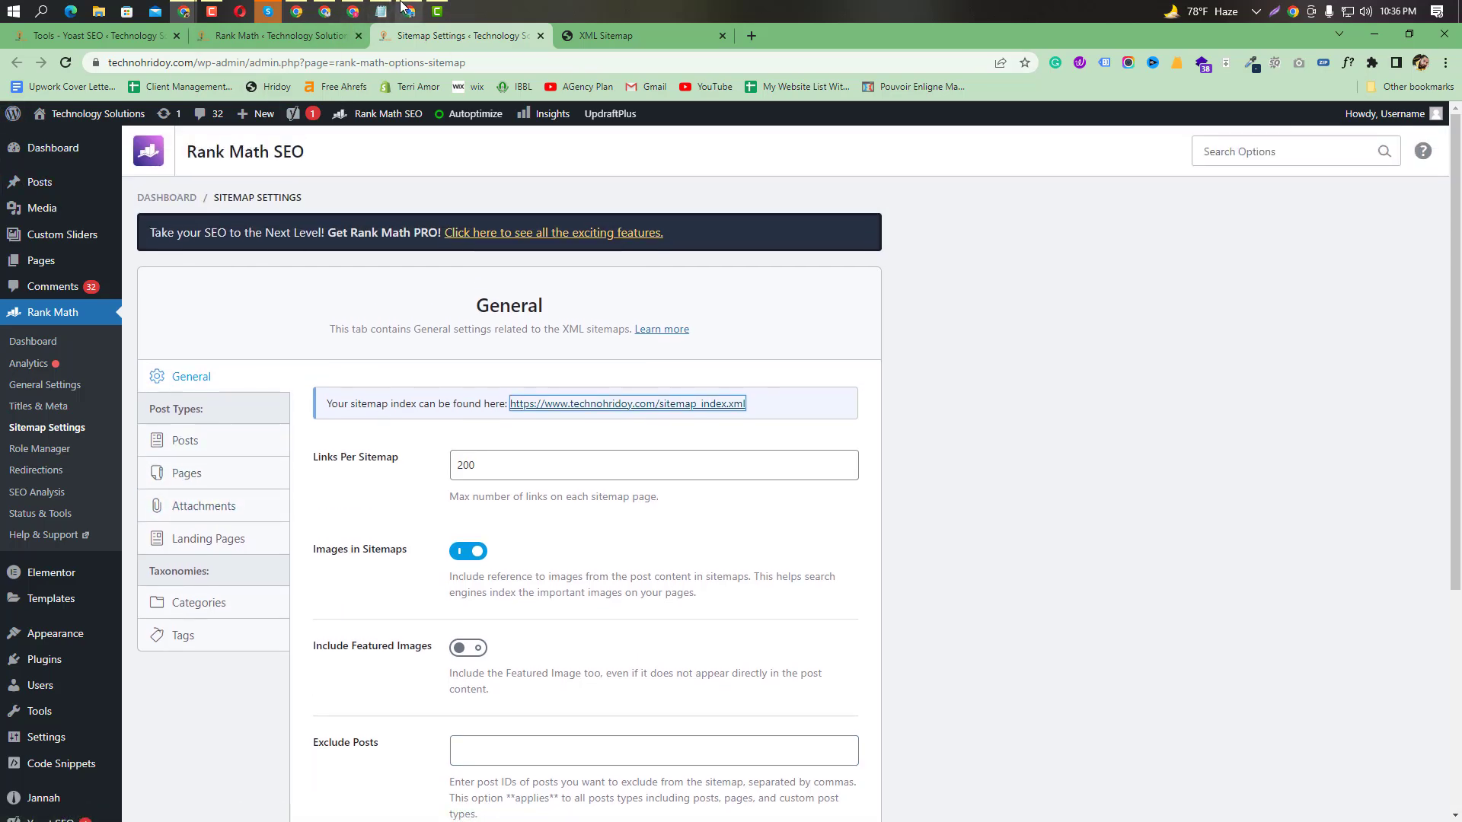
# Check the Google Meet chat for students' replies and return to Rank Math's Sitemap Settings.
pyautogui.moveTo(403, 7)
pyautogui.click(404, 79)
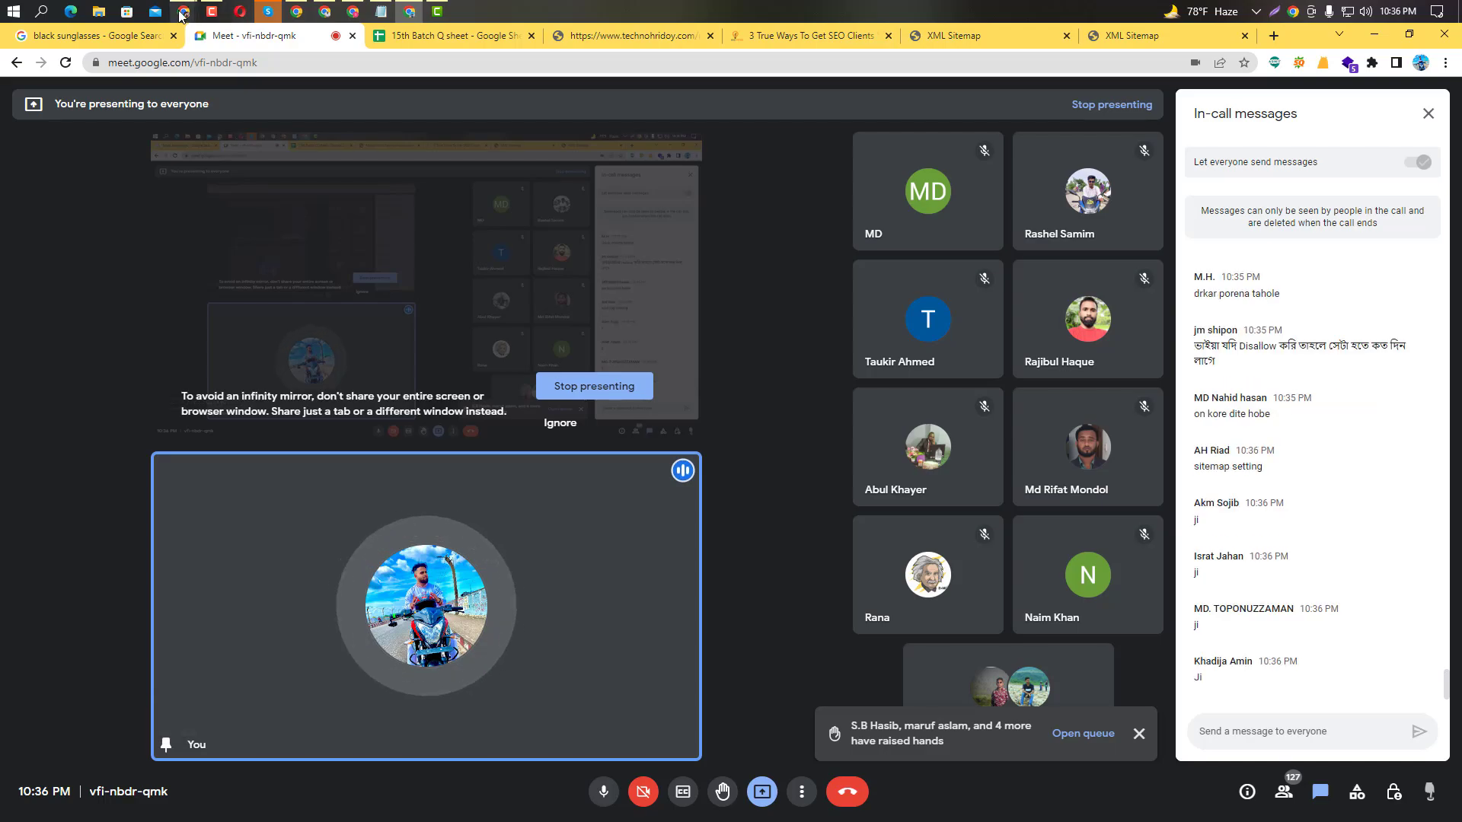
pyautogui.moveTo(351, 9)
pyautogui.click(265, 86)
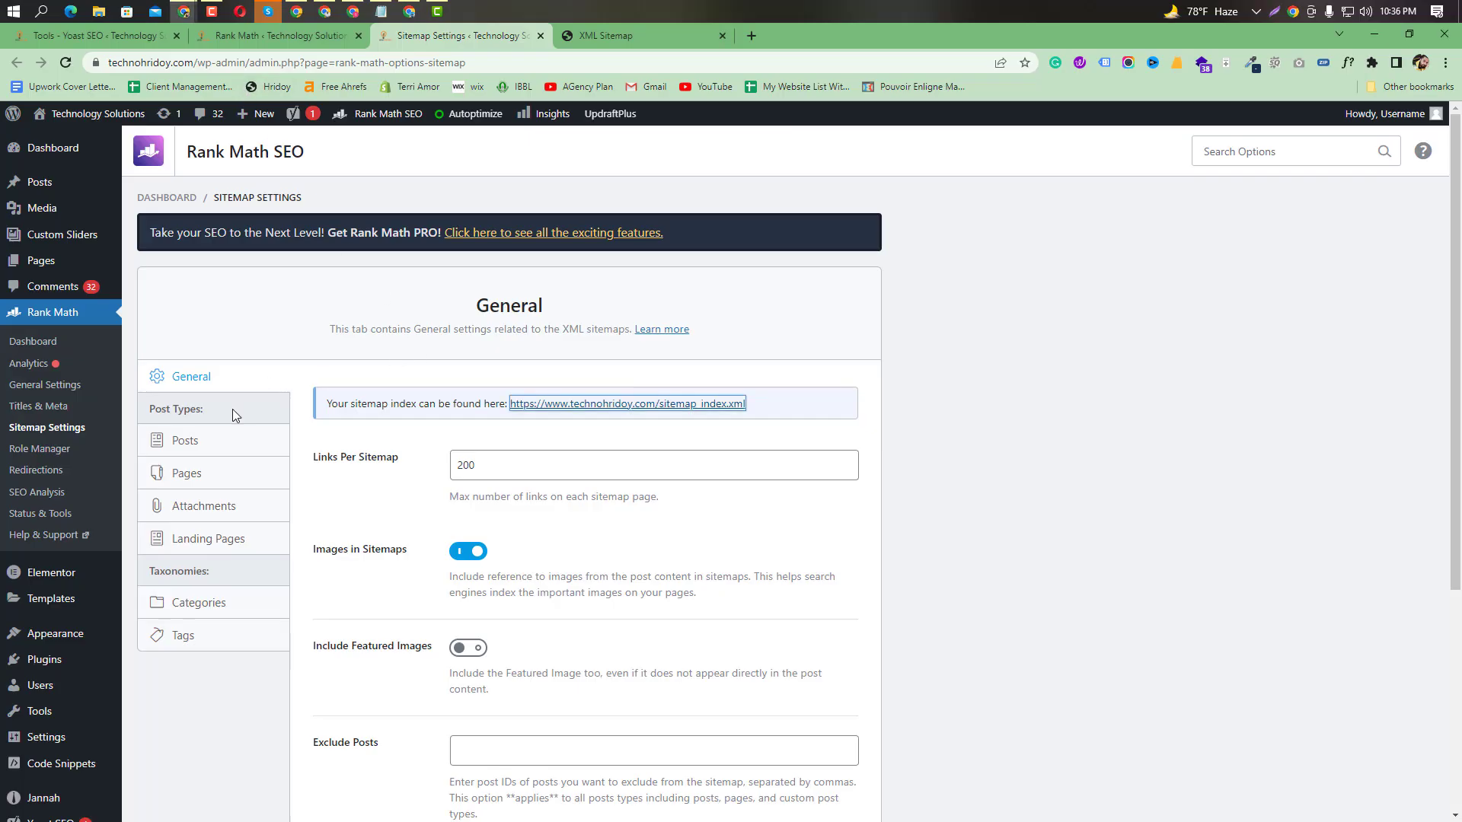
# Open Rank Math's General Settings in a new tab and show the Edit robots.txt section enlarged.
pyautogui.rightClick(52, 390)
pyautogui.click(120, 401)
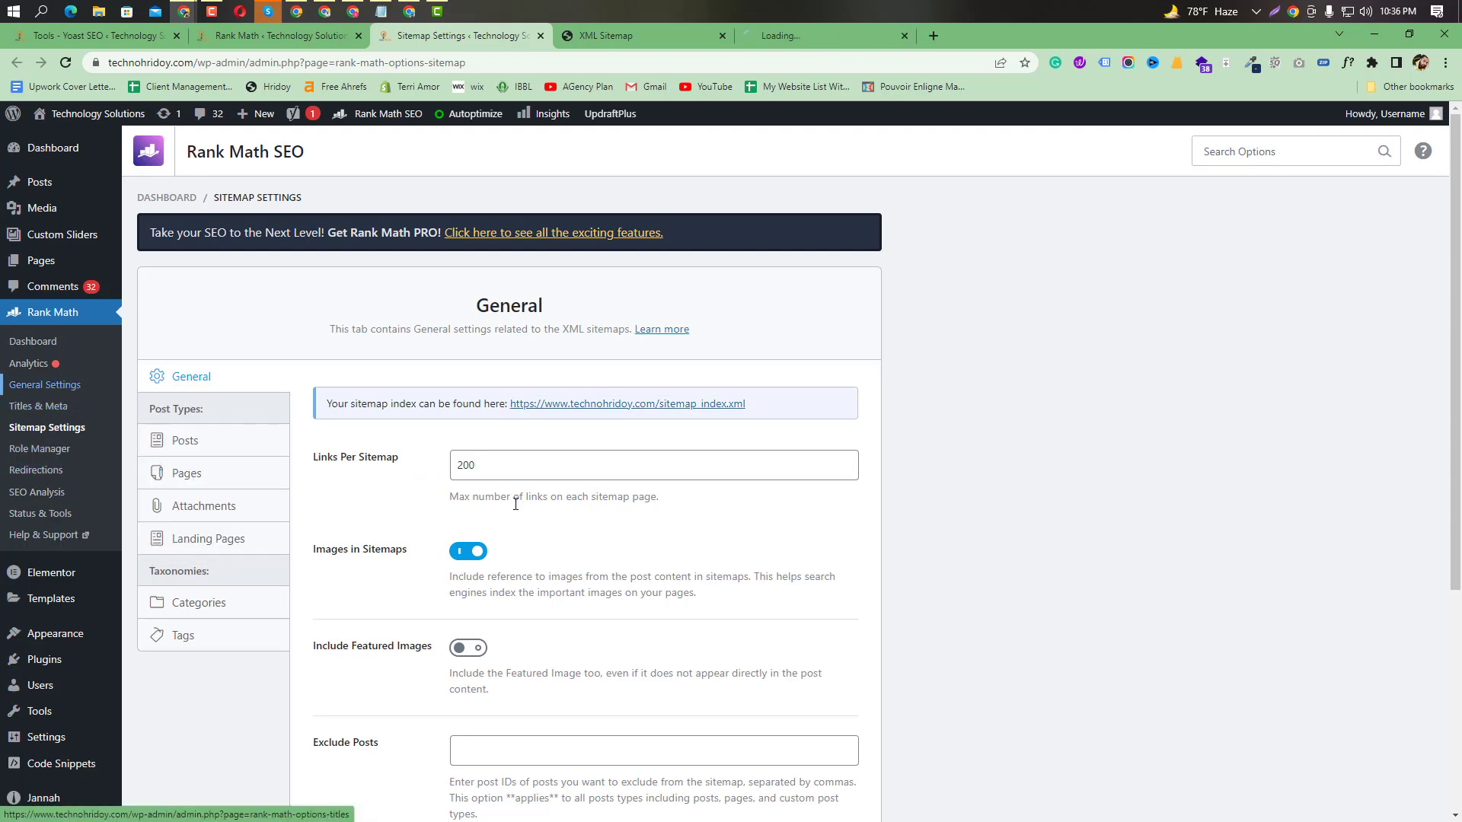
pyautogui.click(782, 36)
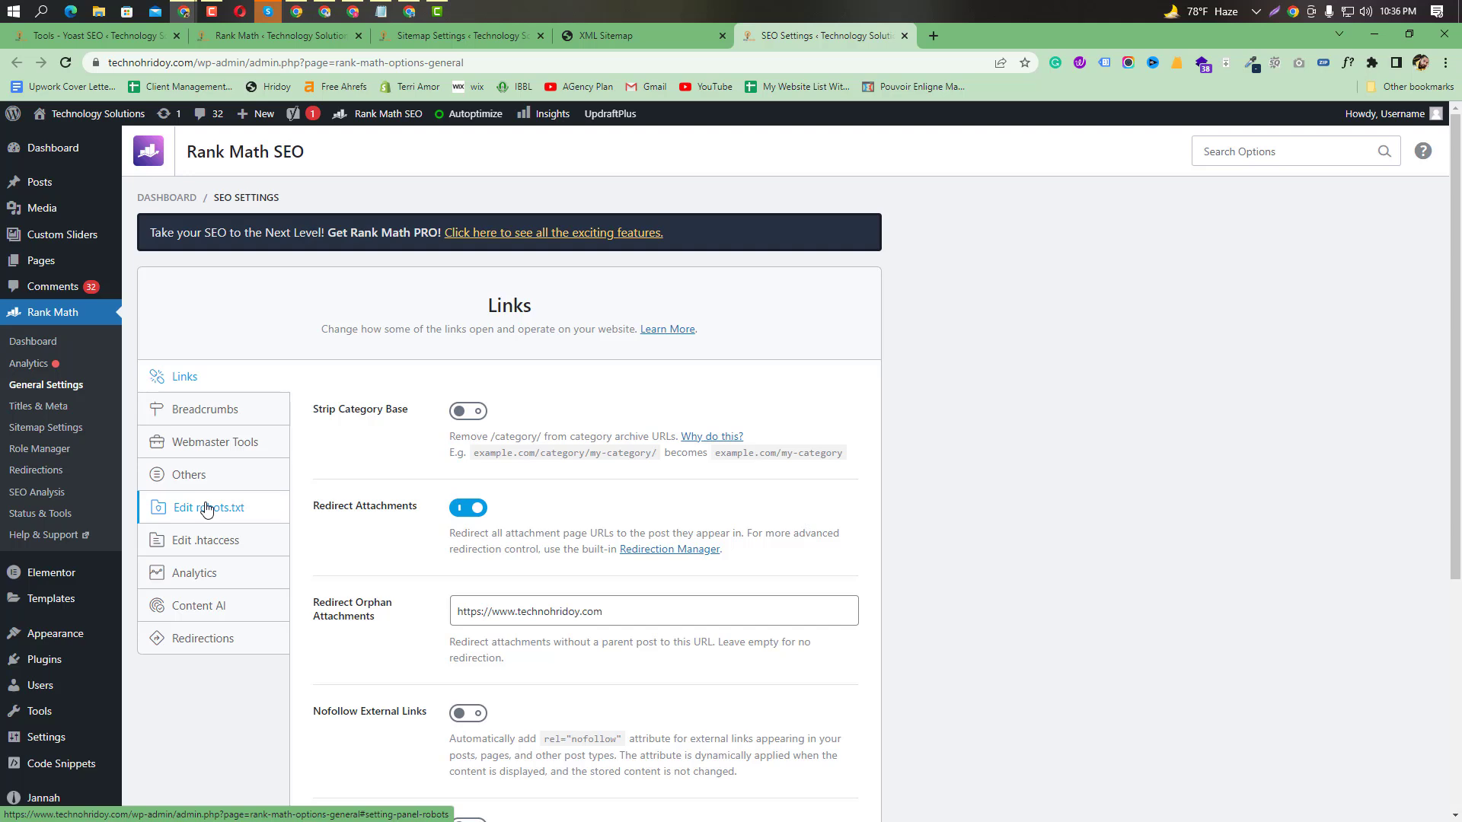
pyautogui.click(206, 509)
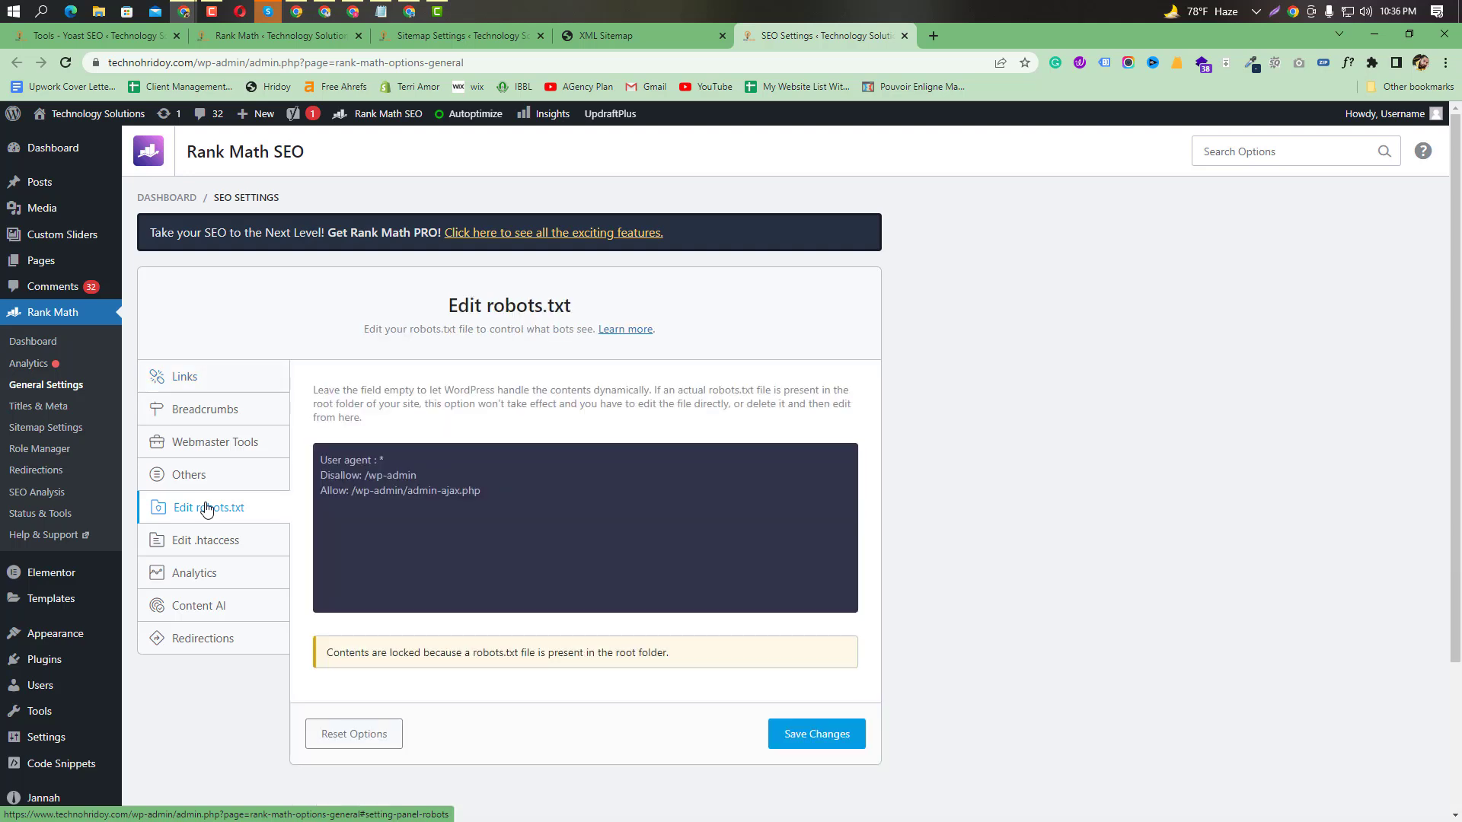
pyautogui.hotkey('ctrl', '+')
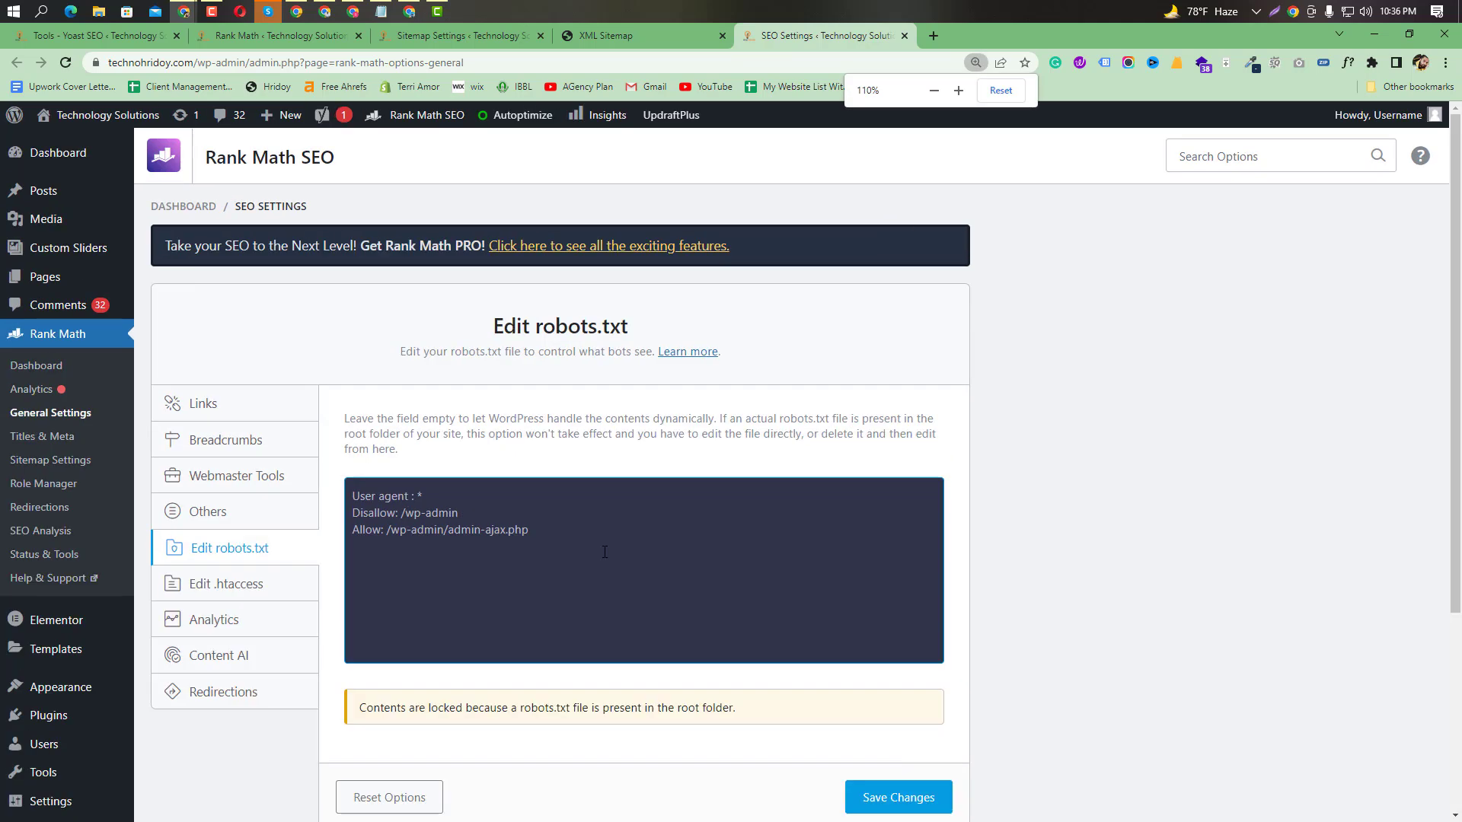
pyautogui.hotkey('ctrl', '+')
pyautogui.scroll(-3, 601, 552)
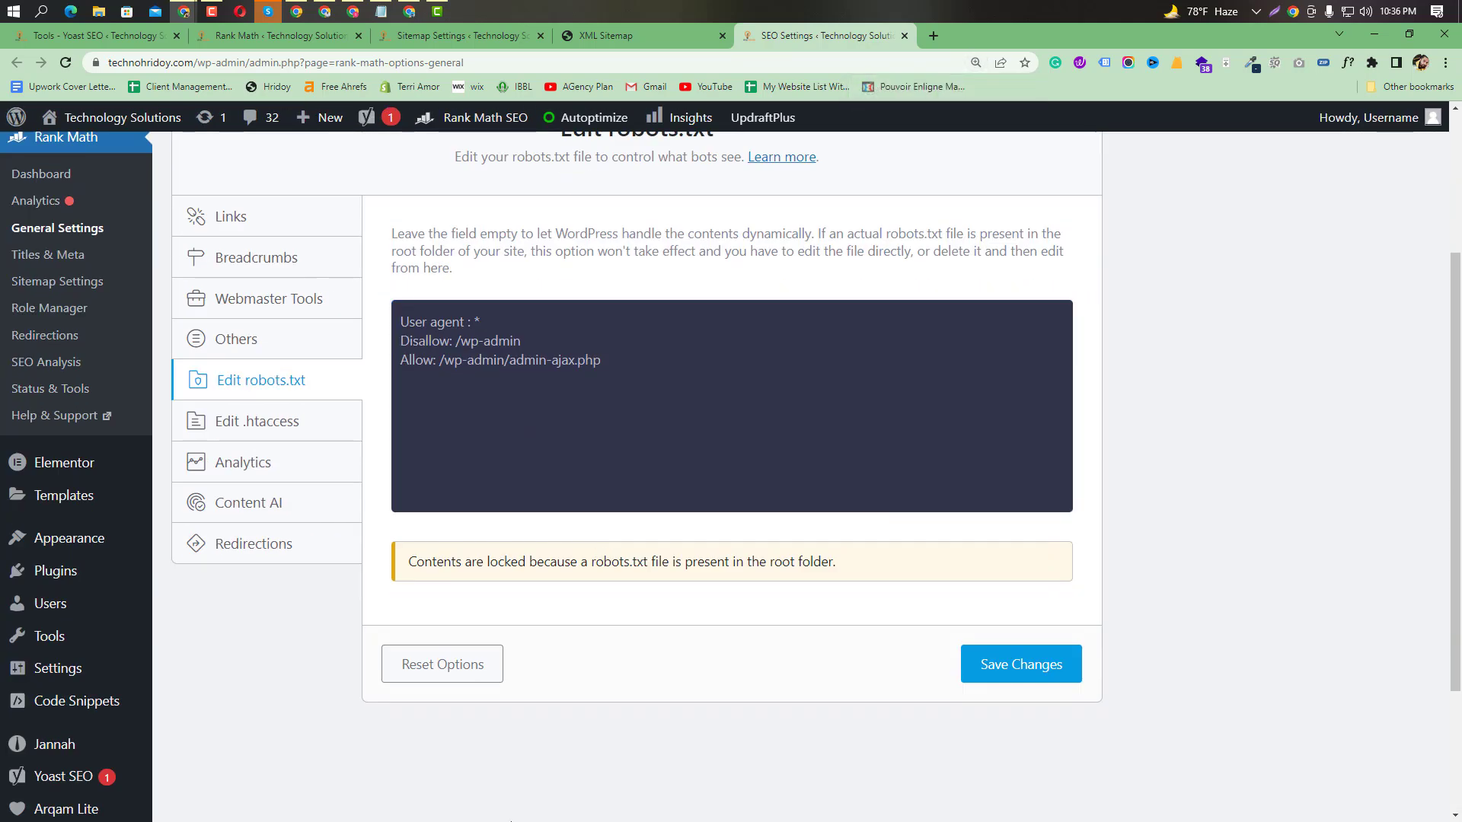
# Capture the robots.txt editor area, outline the locked-contents notice with a red rectangle, and discard the capture.
pyautogui.press('Print')
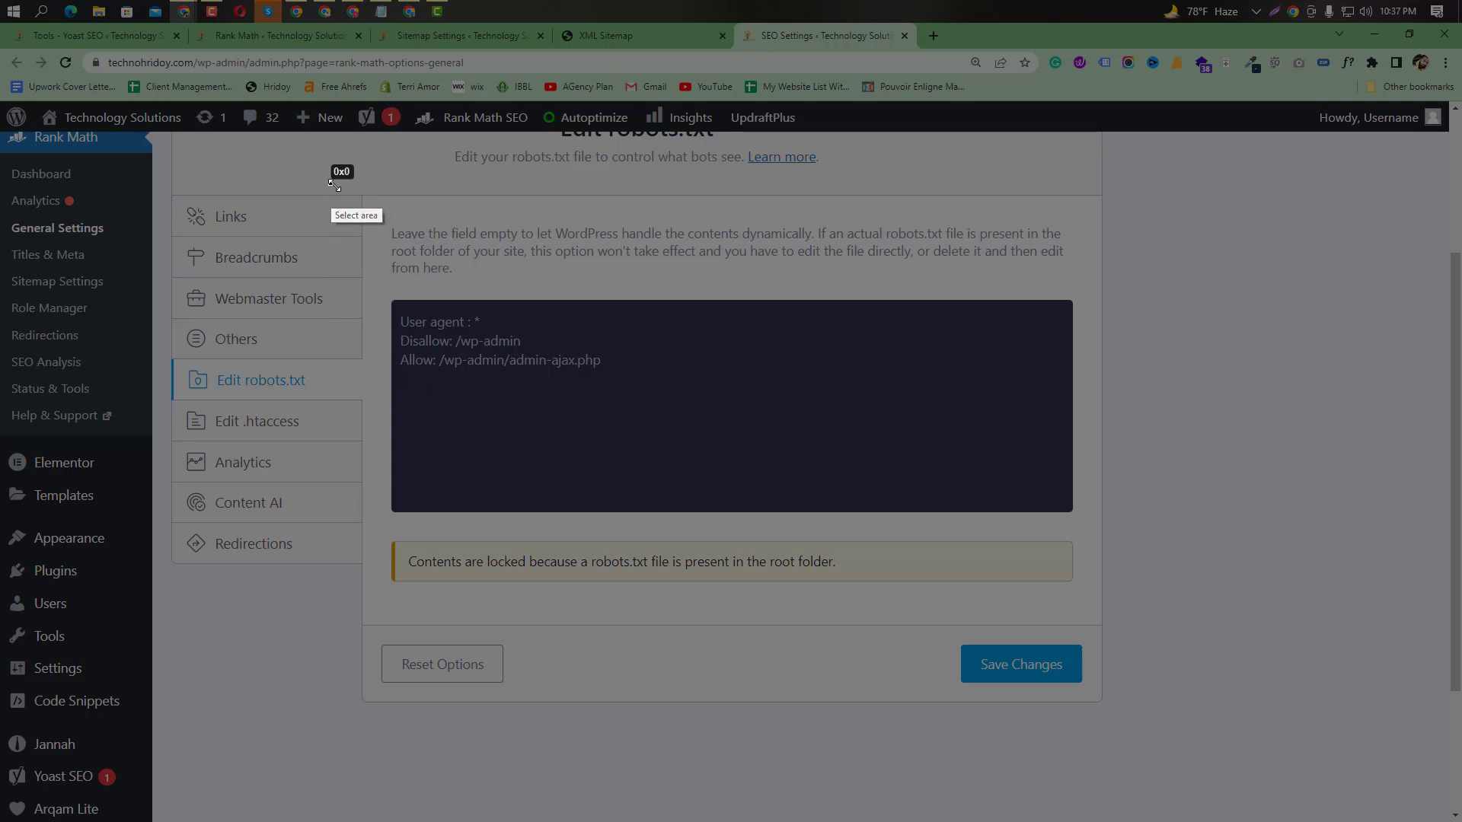
pyautogui.moveTo(335, 186); pyautogui.dragTo(1176, 799)
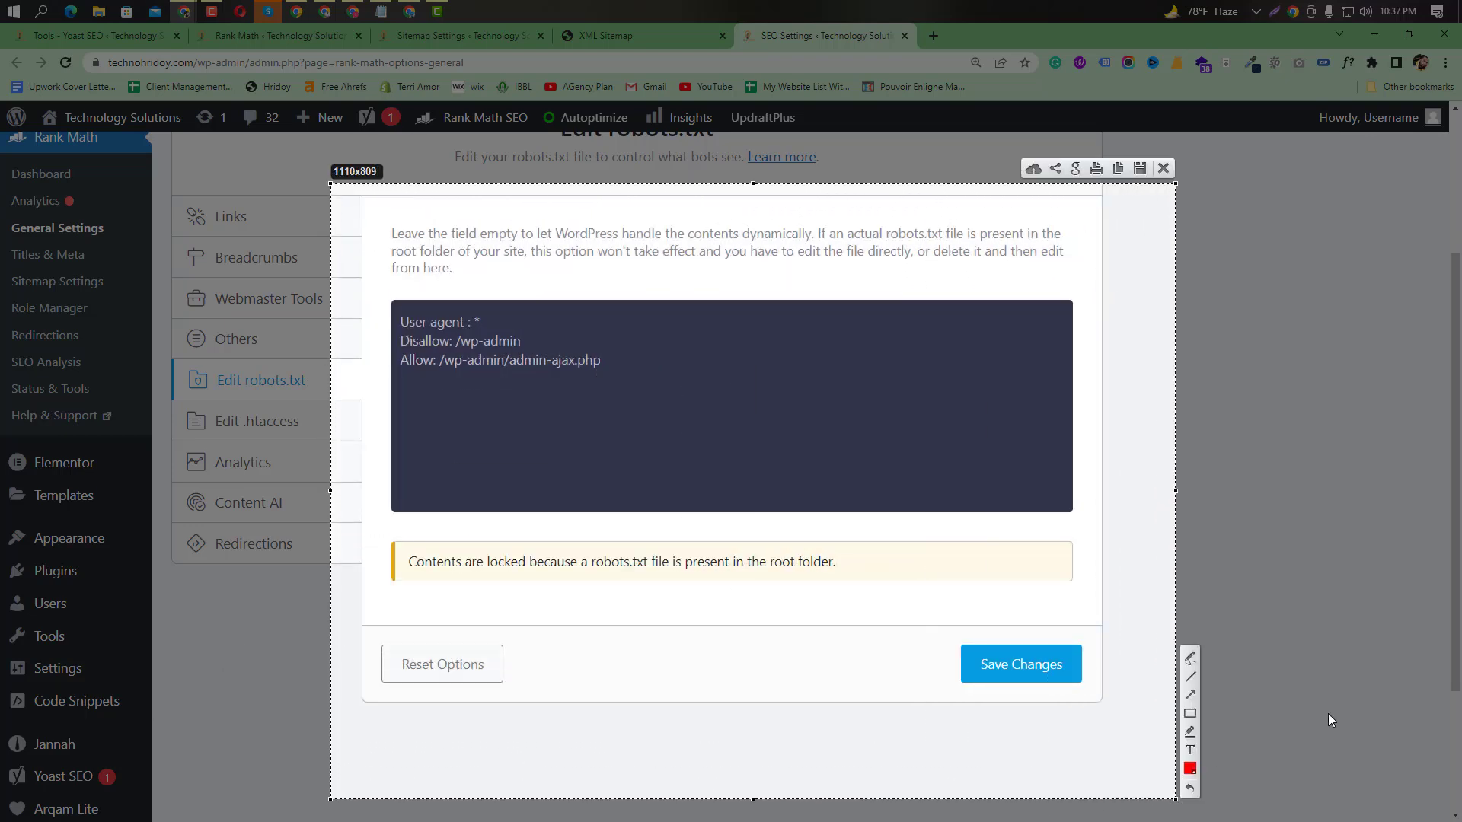
pyautogui.click(1190, 714)
pyautogui.moveTo(399, 544); pyautogui.dragTo(904, 584)
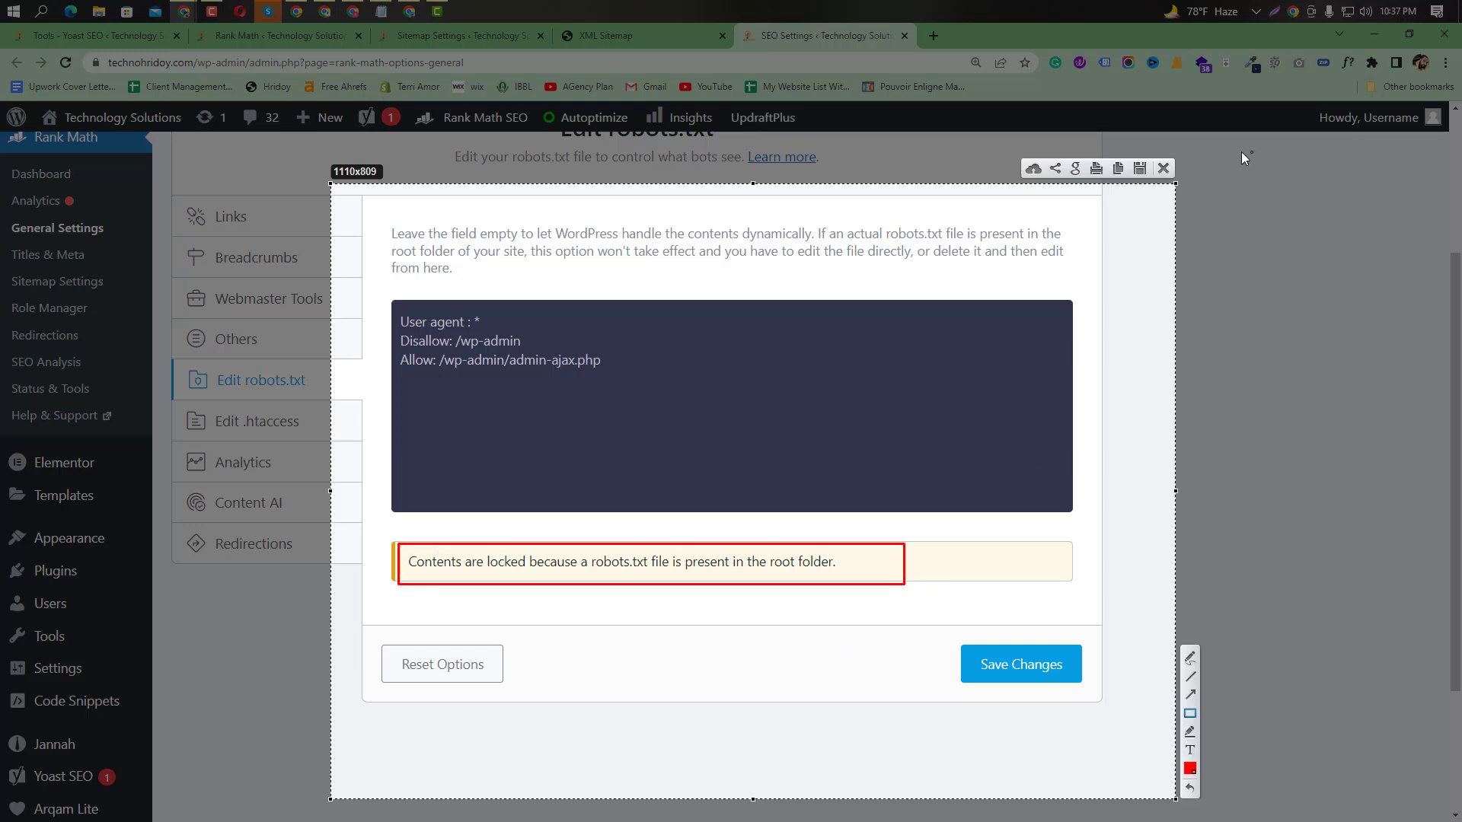
pyautogui.click(1164, 169)
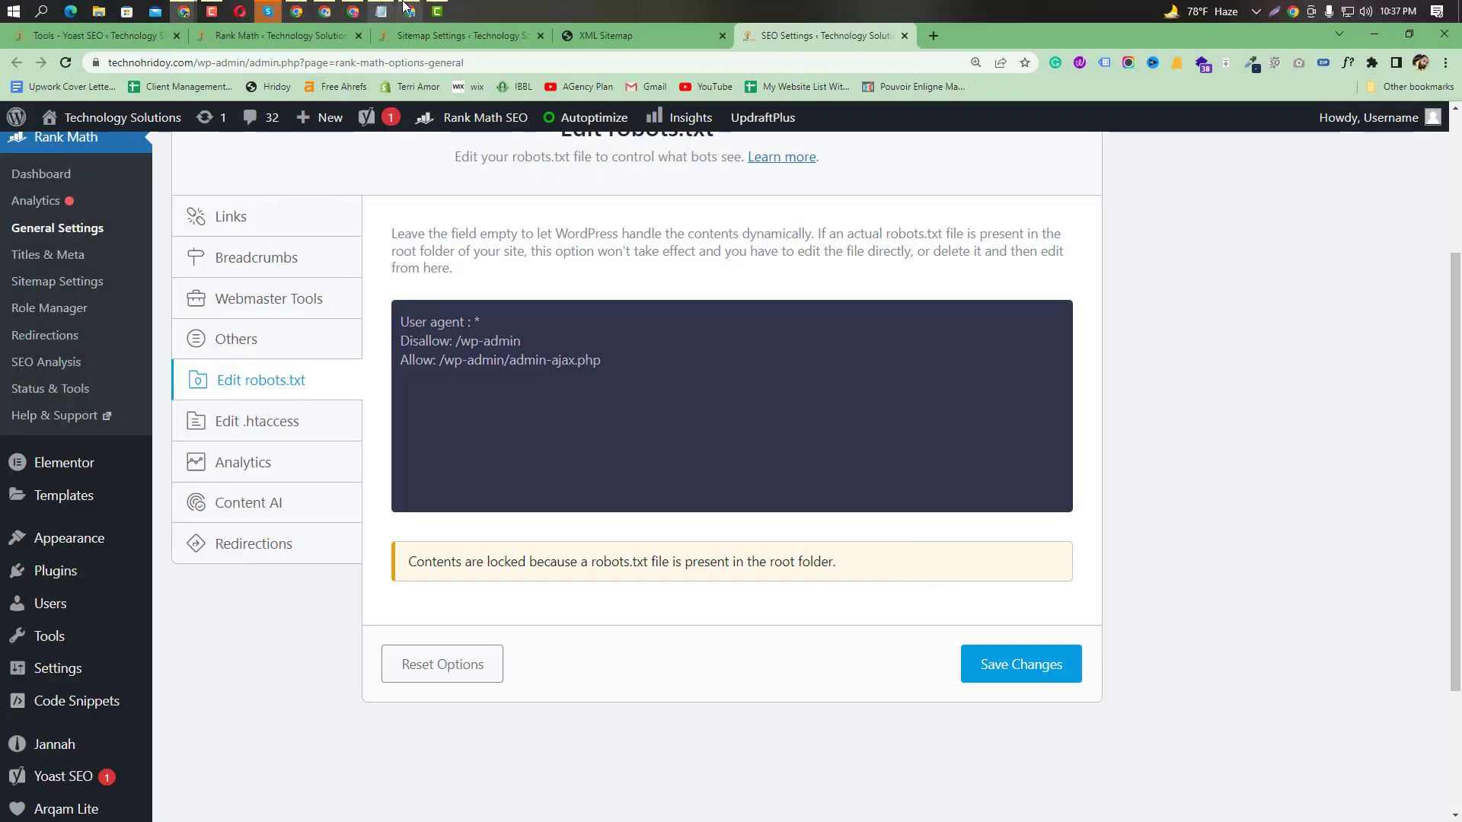
# Check the Google Meet chat for replies and return to Rank Math's Edit robots.txt page.
pyautogui.moveTo(409, 10)
pyautogui.click(427, 76)
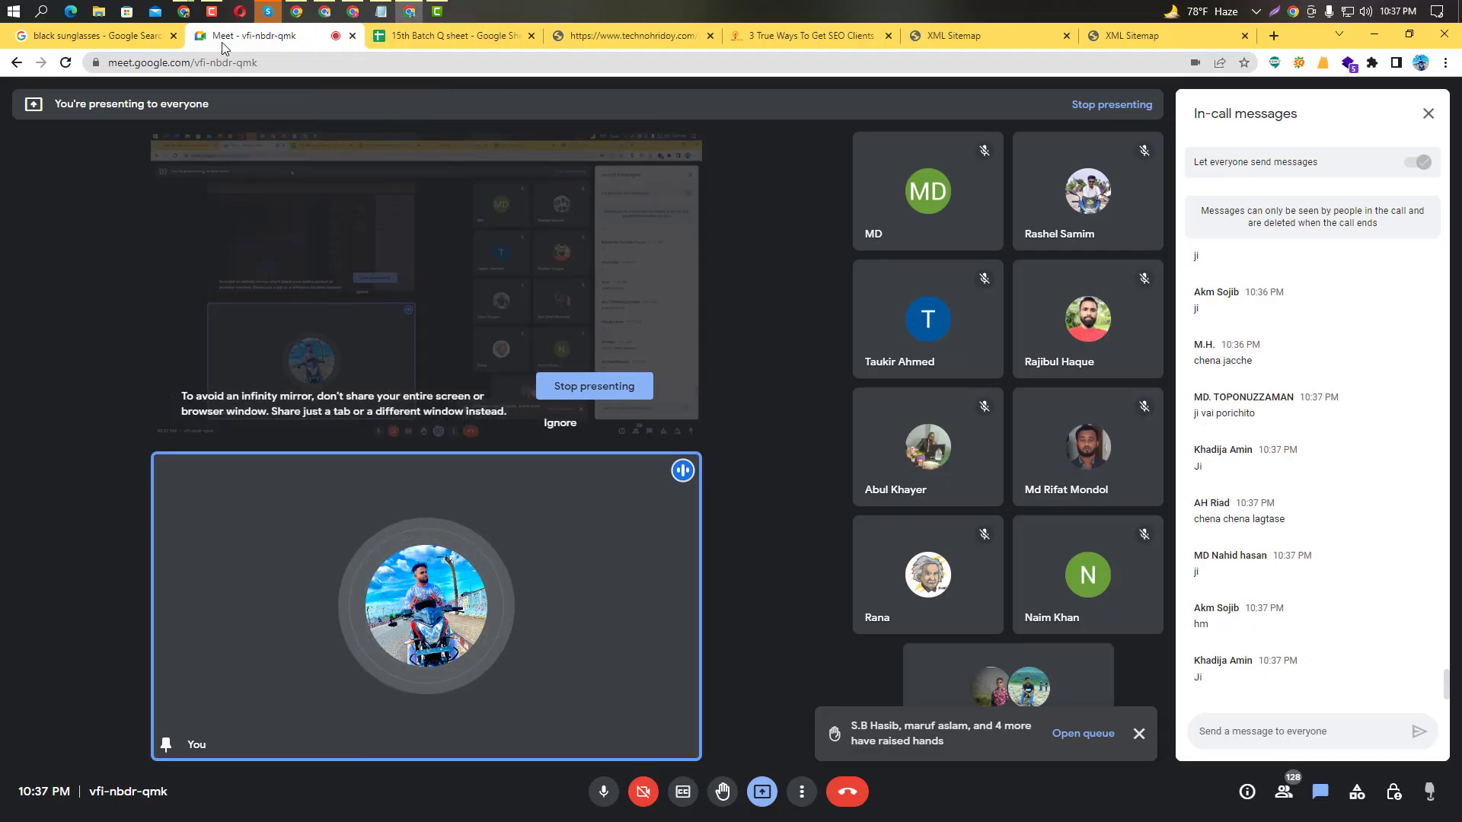
pyautogui.moveTo(190, 16)
pyautogui.click(255, 87)
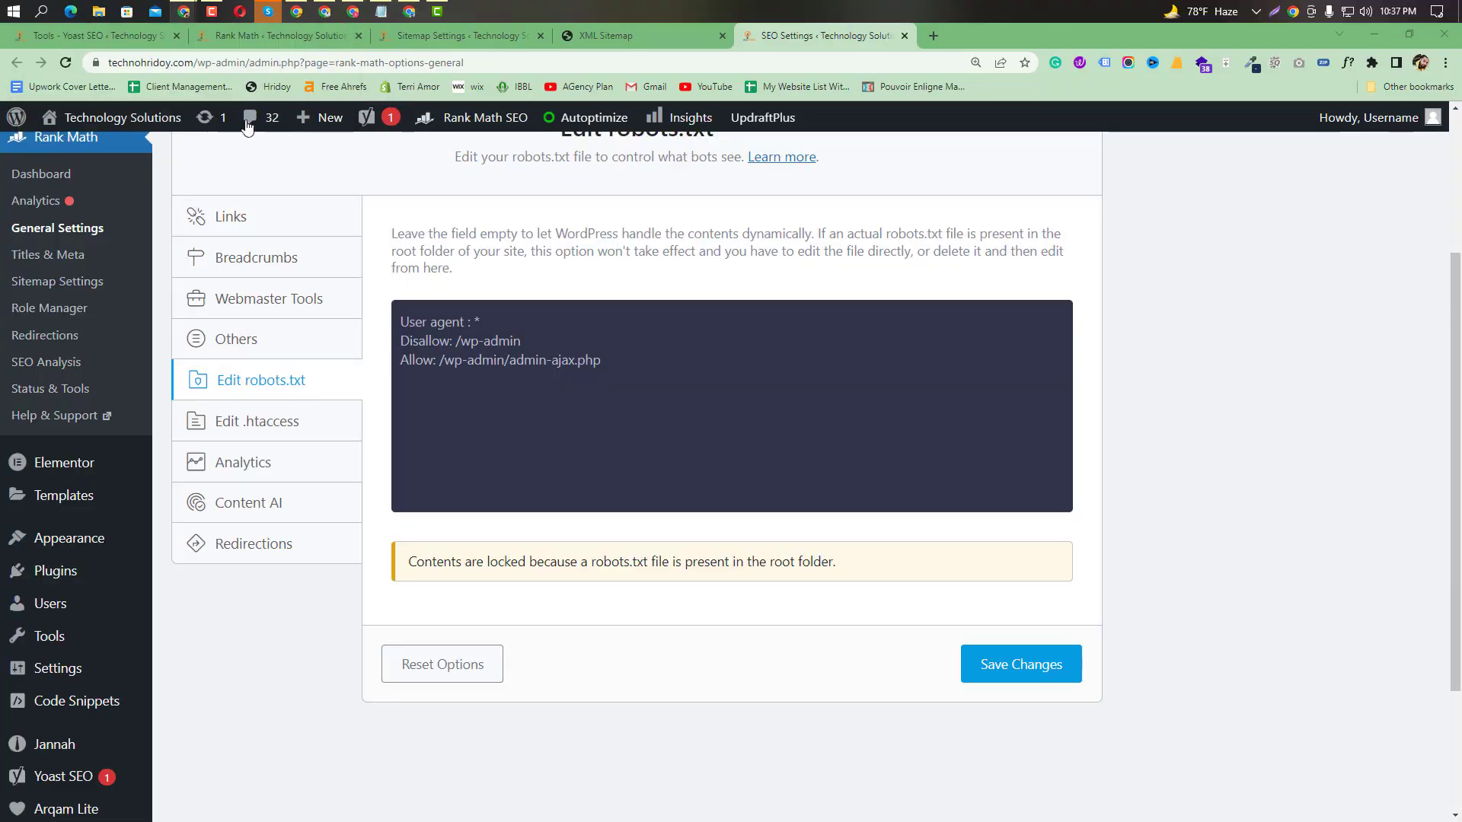
# Capture the robots.txt editor area again and put red boxes around "locked" and "the root folder" in the notice.
pyautogui.press('Print')
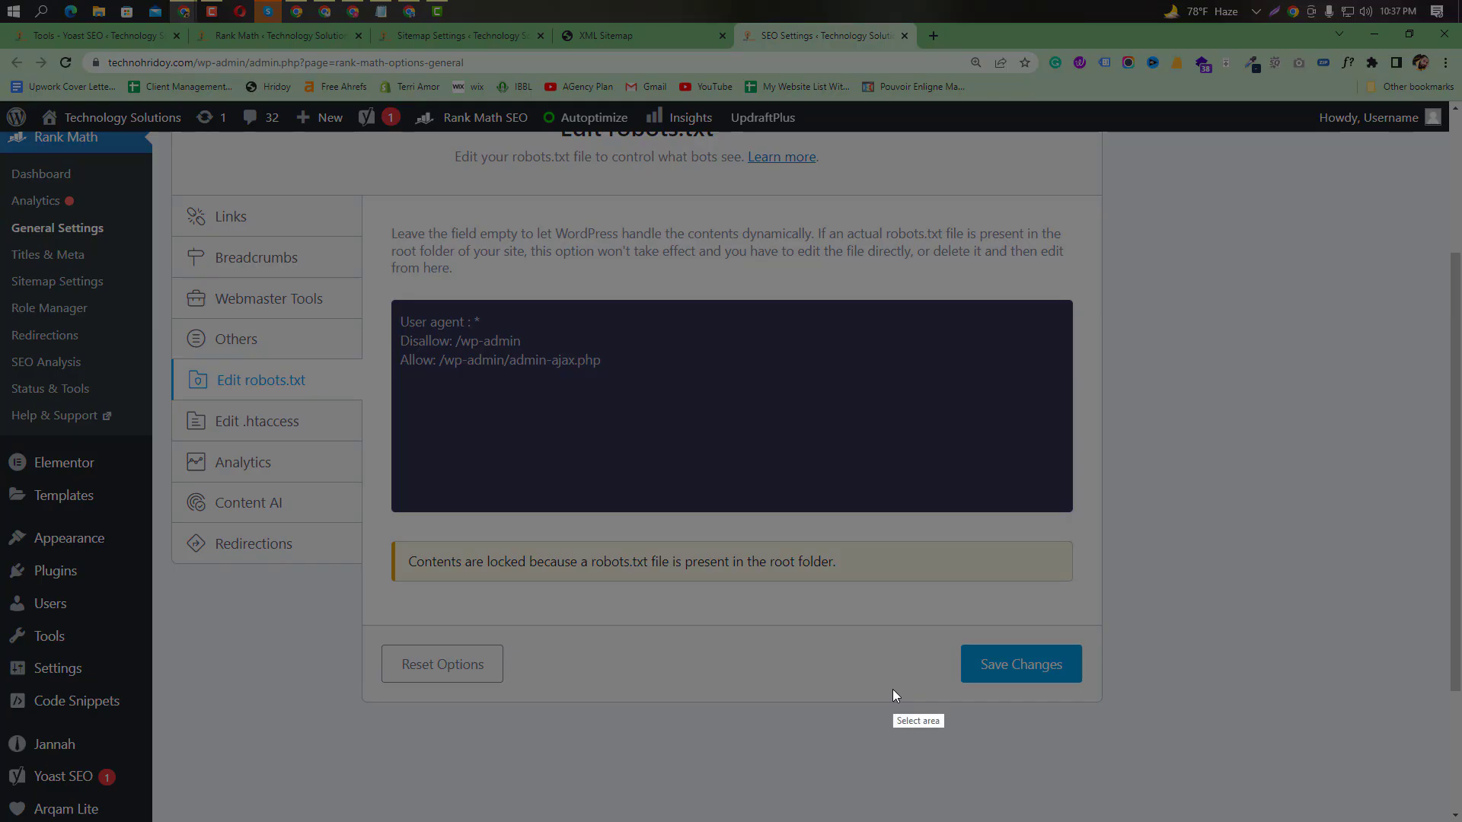
pyautogui.moveTo(358, 194)
pyautogui.mouseDown()
pyautogui.moveTo(774, 615)
pyautogui.moveTo(1177, 784)
pyautogui.mouseUp()
pyautogui.click(1191, 697)
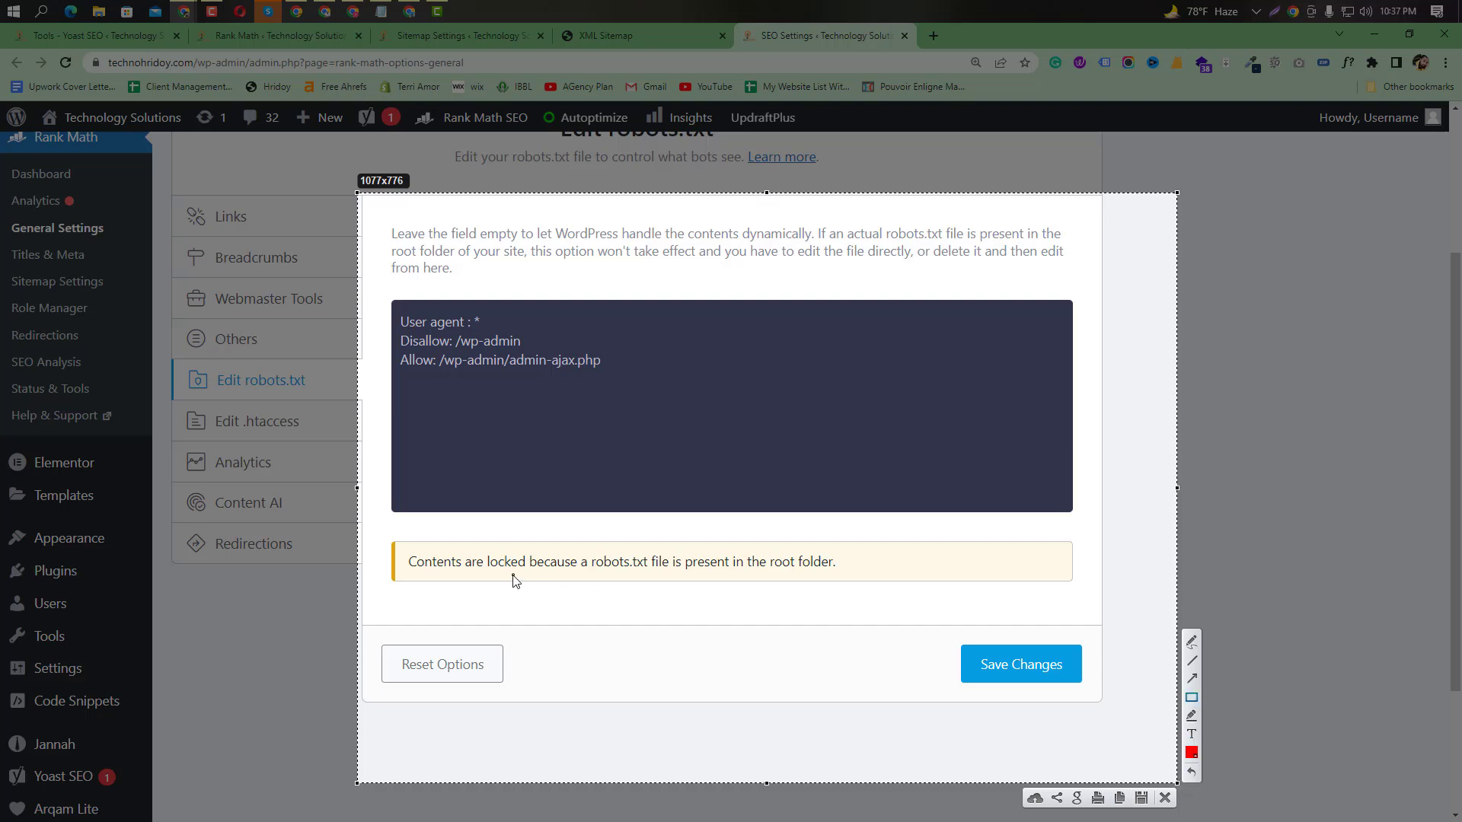
pyautogui.moveTo(478, 553); pyautogui.dragTo(515, 570)
pyautogui.moveTo(746, 554); pyautogui.dragTo(838, 576)
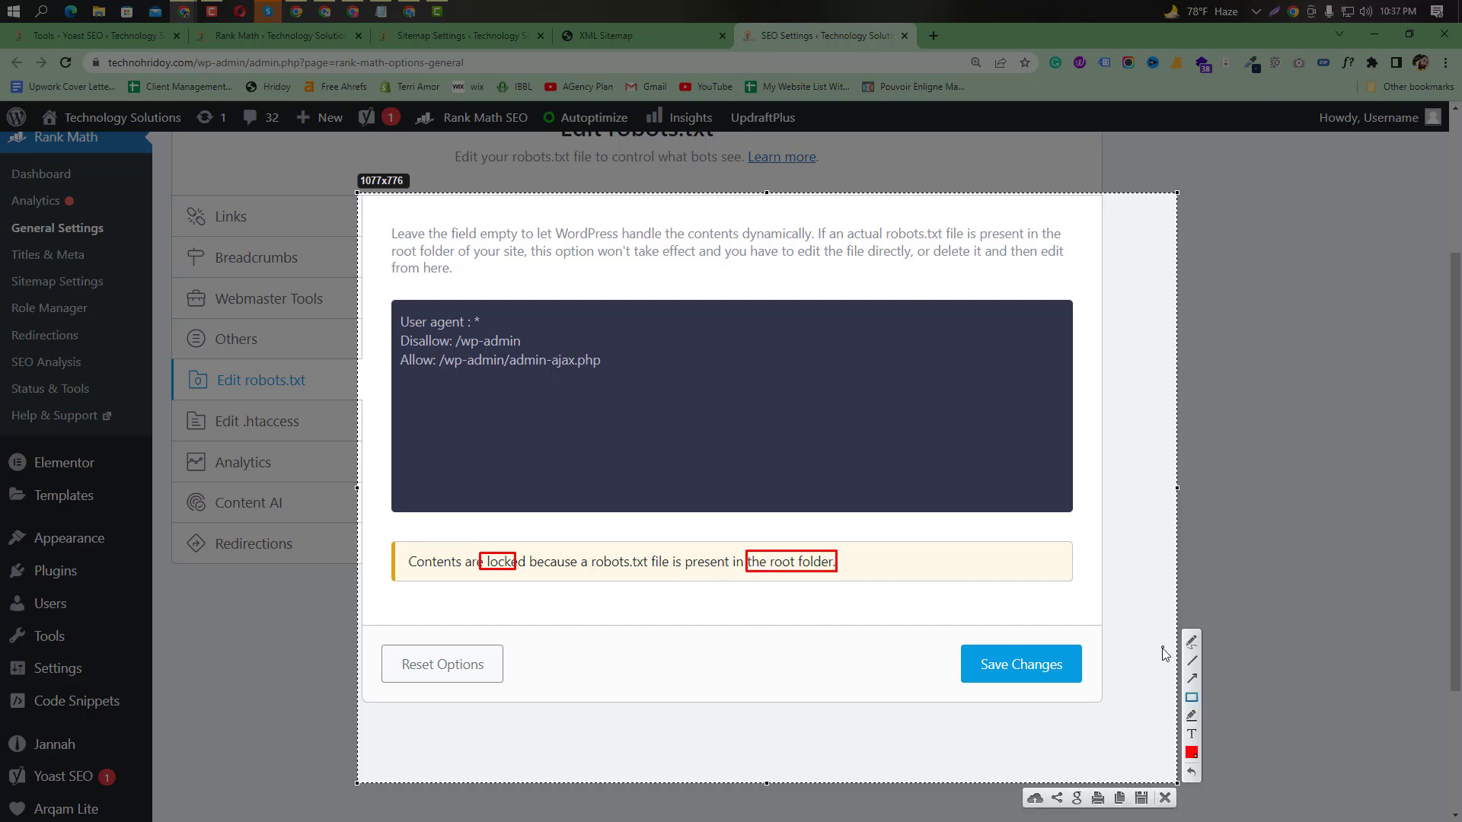
# Write a small freehand mark beside the root folder notice and circle the robots.txt rules in red.
pyautogui.moveTo(881, 551); pyautogui.dragTo(884, 562)
pyautogui.moveTo(886, 554); pyautogui.dragTo(886, 554)
pyautogui.moveTo(402, 327)
pyautogui.mouseDown()
pyautogui.moveTo(460, 307)
pyautogui.moveTo(597, 388)
pyautogui.moveTo(440, 322)
pyautogui.mouseUp()
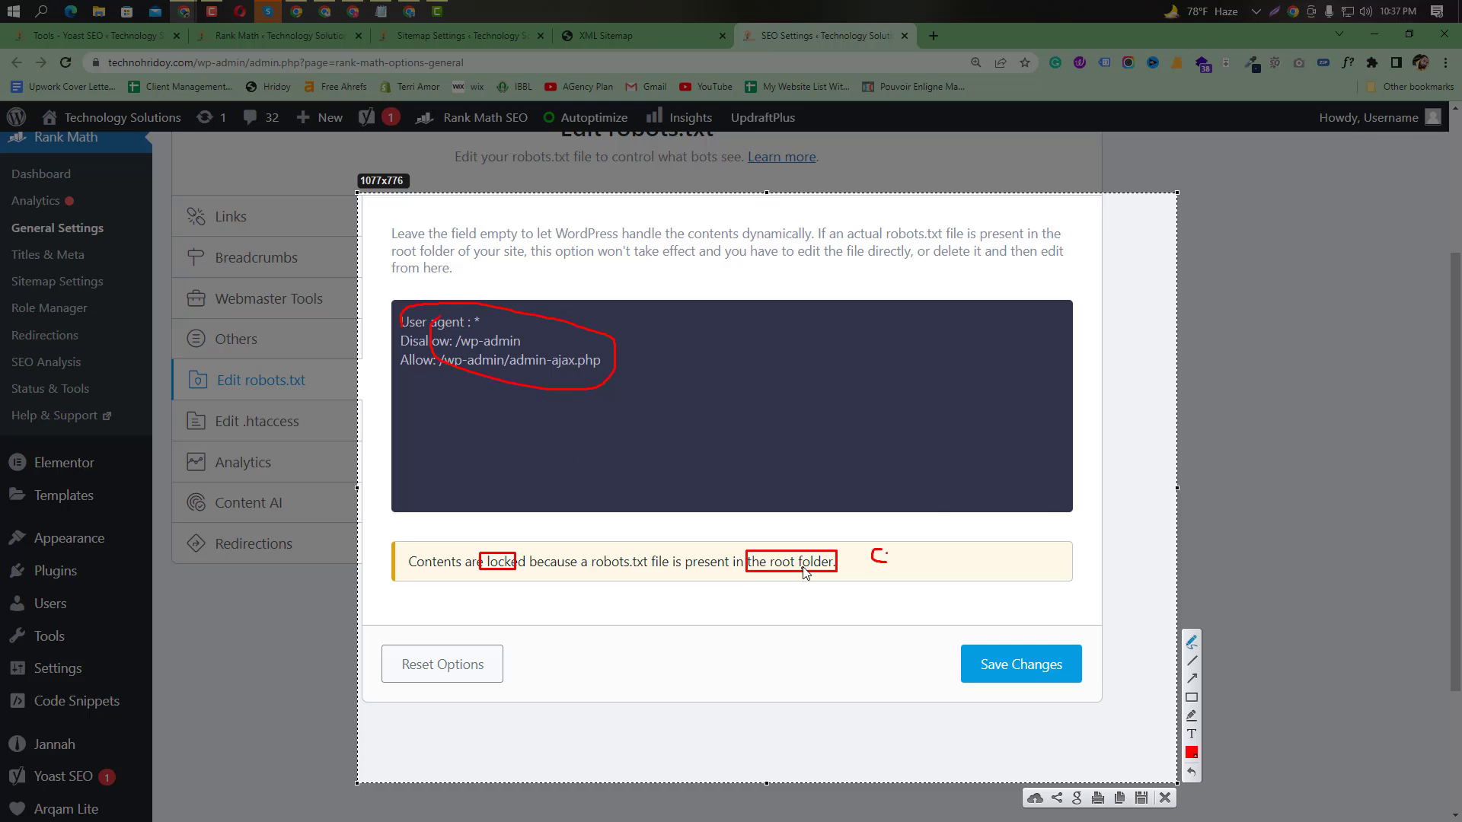
# Link the root folder box to the rules with a freehand line, add an arrow and a box above the editor, and discard the capture.
pyautogui.moveTo(803, 549); pyautogui.dragTo(574, 378)
pyautogui.moveTo(664, 362); pyautogui.dragTo(733, 283)
pyautogui.moveTo(715, 267)
pyautogui.mouseDown()
pyautogui.moveTo(759, 285)
pyautogui.moveTo(746, 303)
pyautogui.mouseUp()
pyautogui.moveTo(814, 232)
pyautogui.mouseDown()
pyautogui.moveTo(814, 280)
pyautogui.moveTo(963, 233)
pyautogui.moveTo(798, 235)
pyautogui.mouseUp()
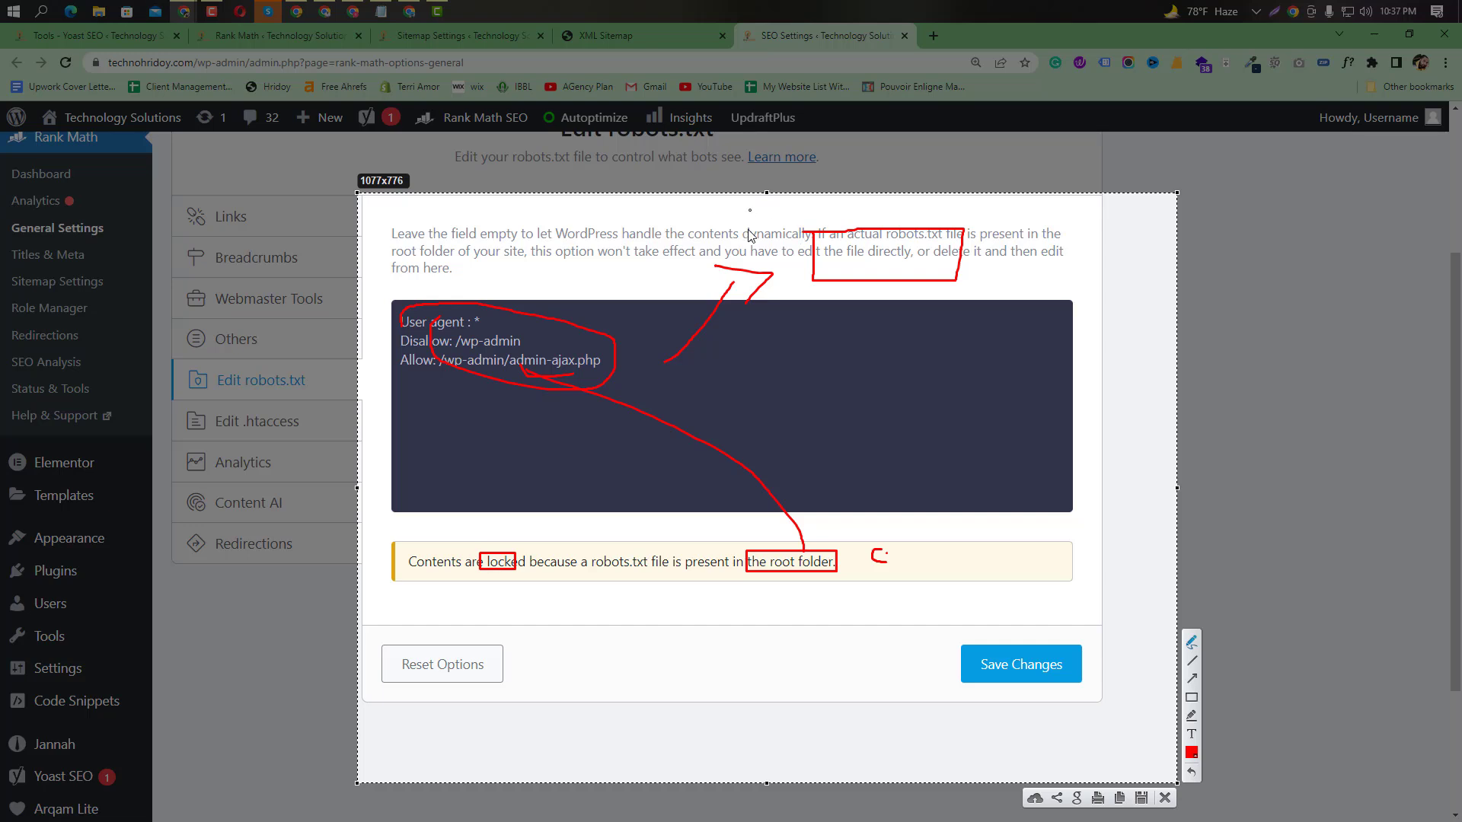
pyautogui.moveTo(890, 288)
pyautogui.mouseDown()
pyautogui.moveTo(904, 320)
pyautogui.moveTo(935, 298)
pyautogui.mouseUp()
pyautogui.click(1165, 800)
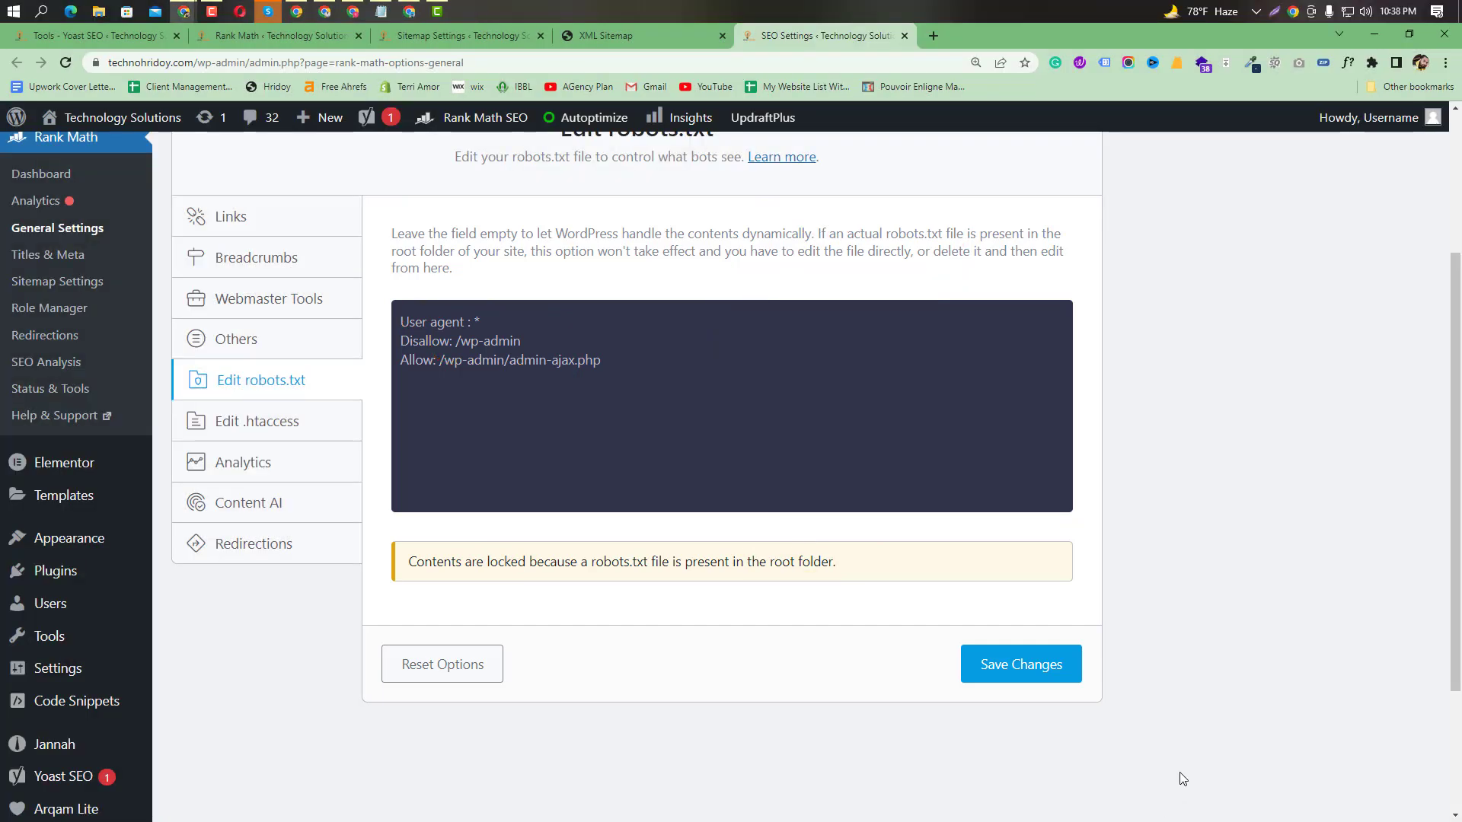
# Switch to Google Meet, admit all waiting participants to the call, and check the chat.
pyautogui.moveTo(413, 16)
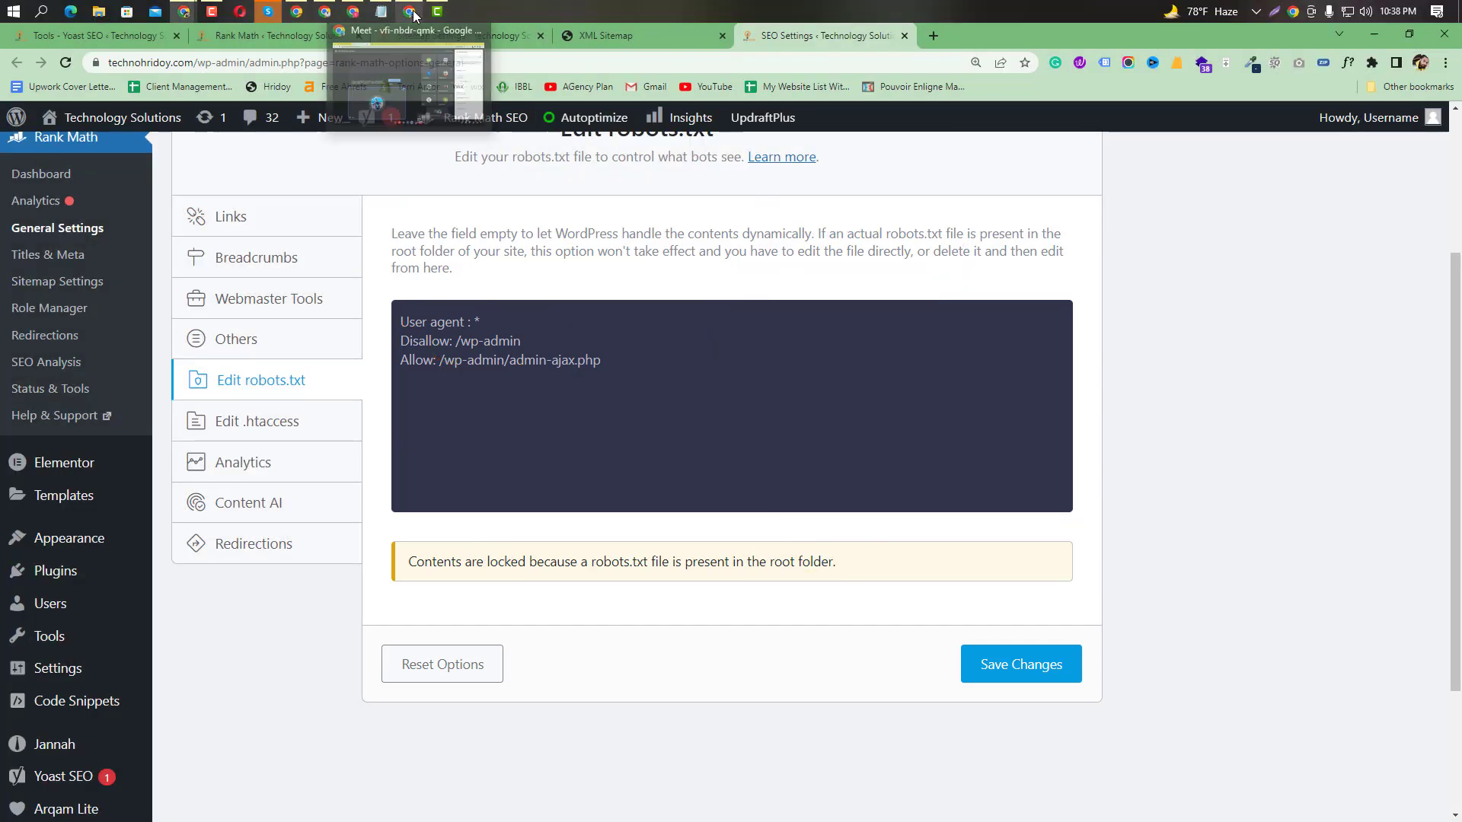
pyautogui.click(413, 90)
pyautogui.click(880, 282)
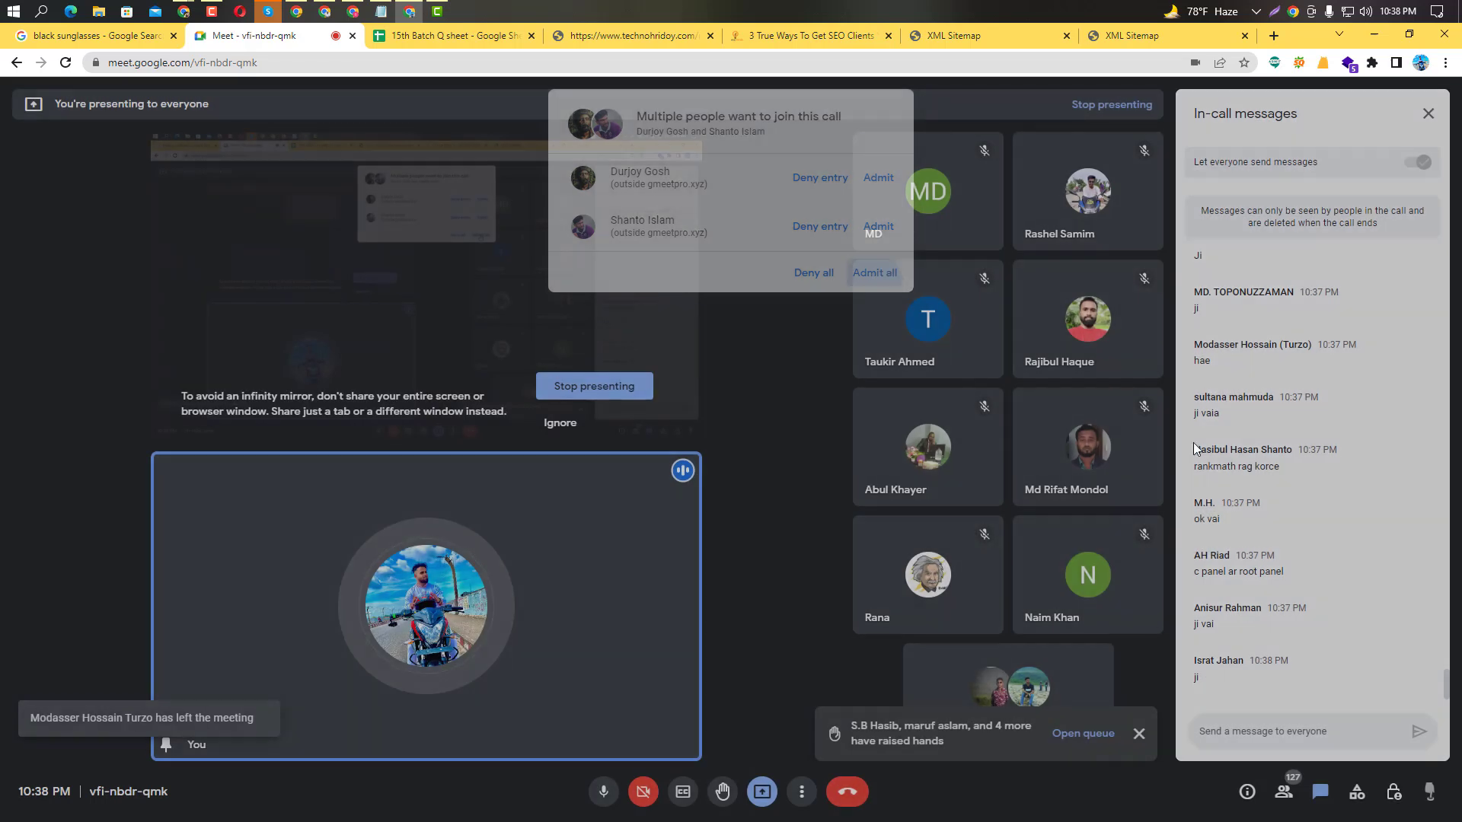
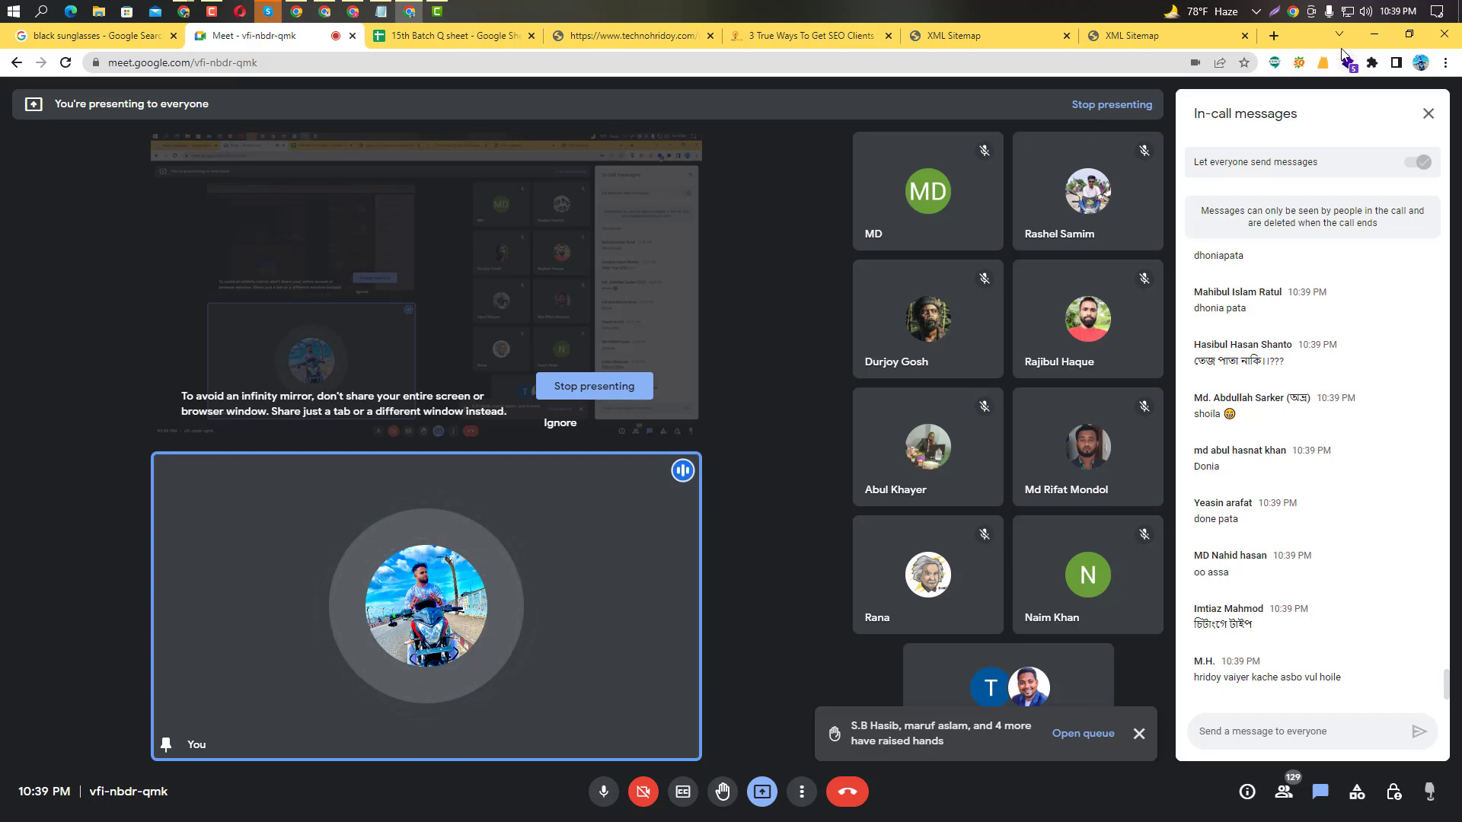
# Minimize the open windows, launch Google Chrome from the desktop with another profile, and open a new tab.
pyautogui.click(1362, 33)
pyautogui.click(1361, 32)
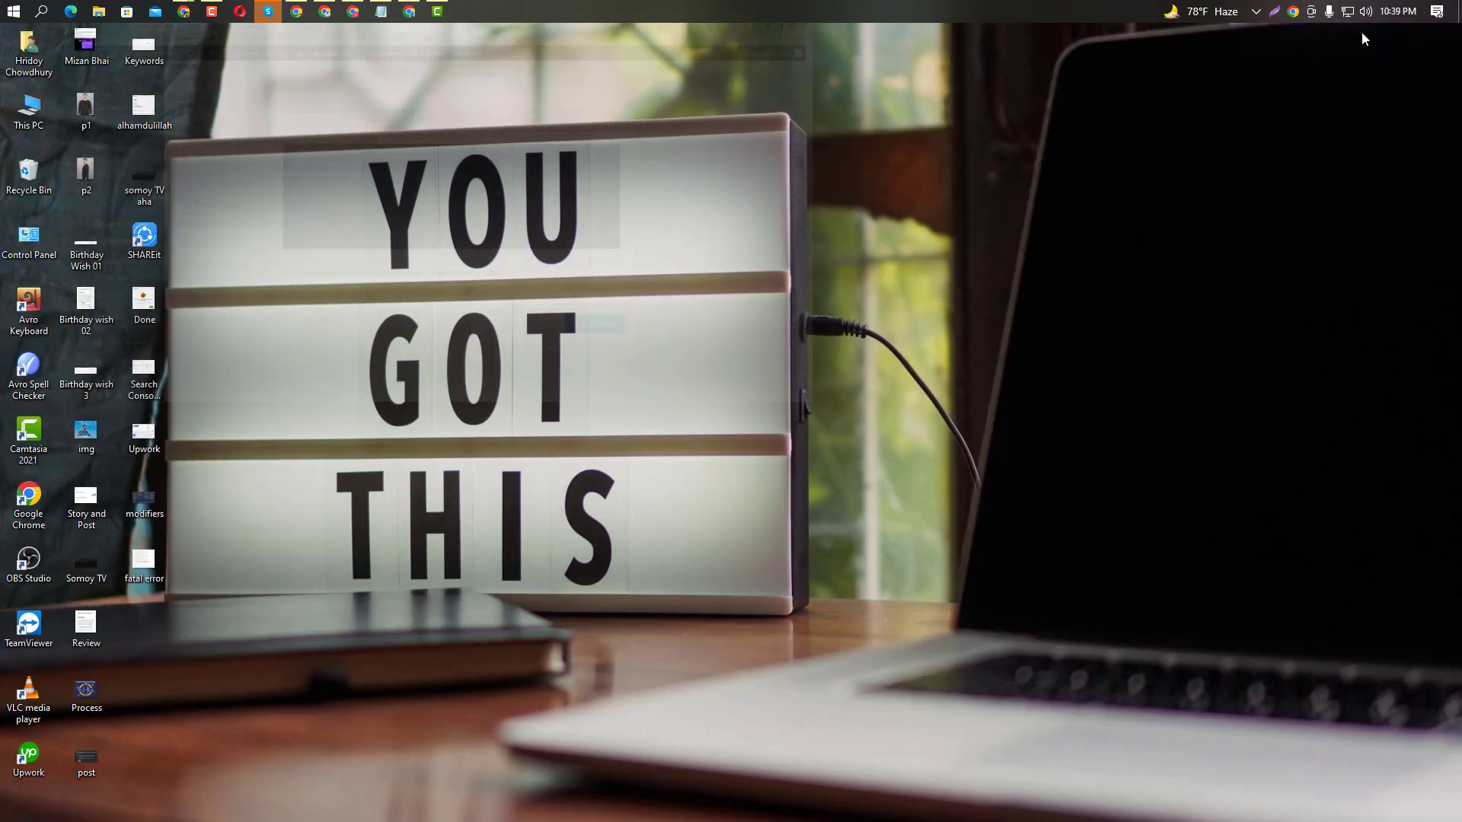
pyautogui.doubleClick(35, 520)
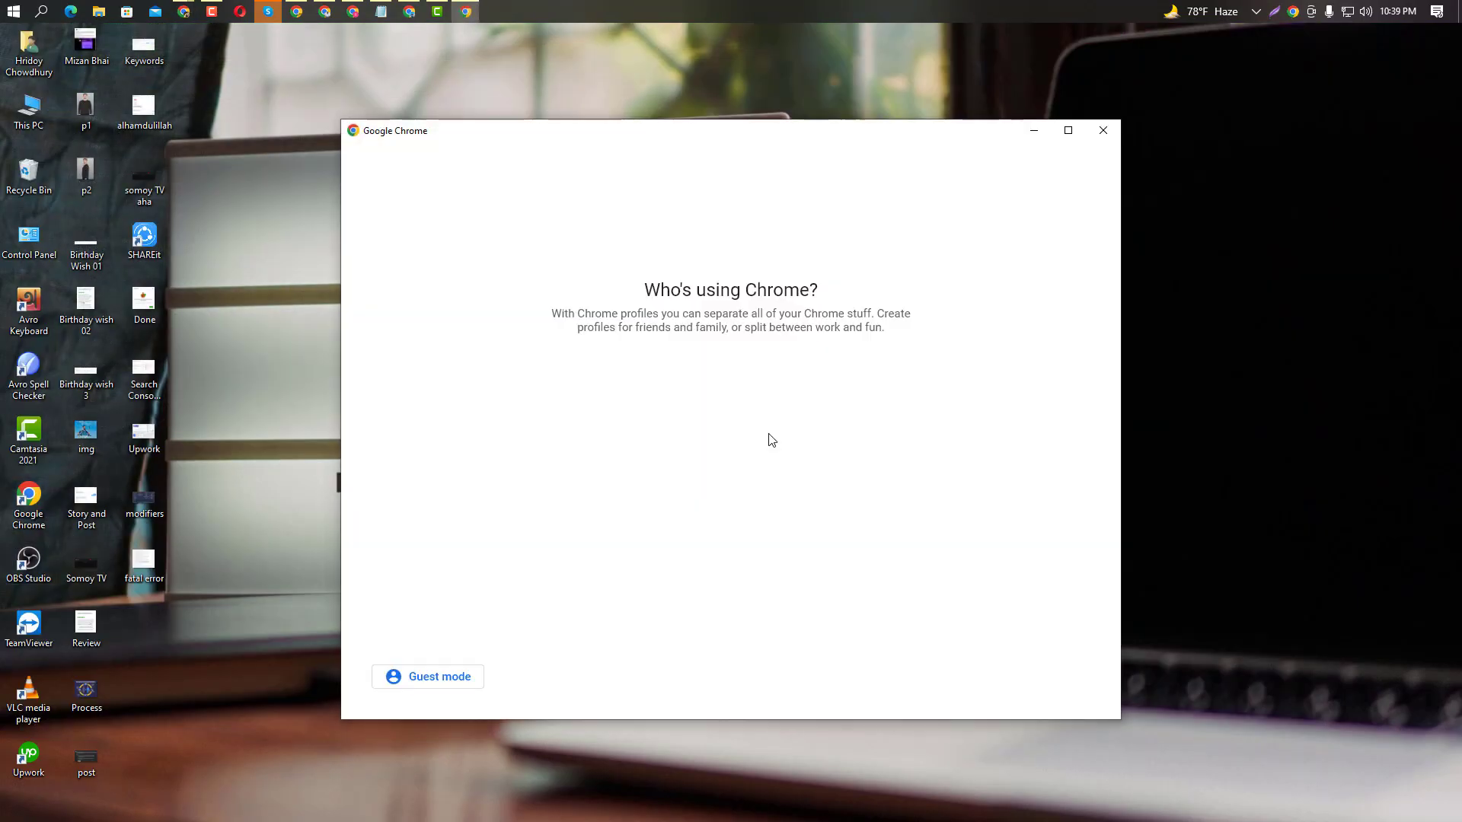
pyautogui.scroll(-1, 836, 431)
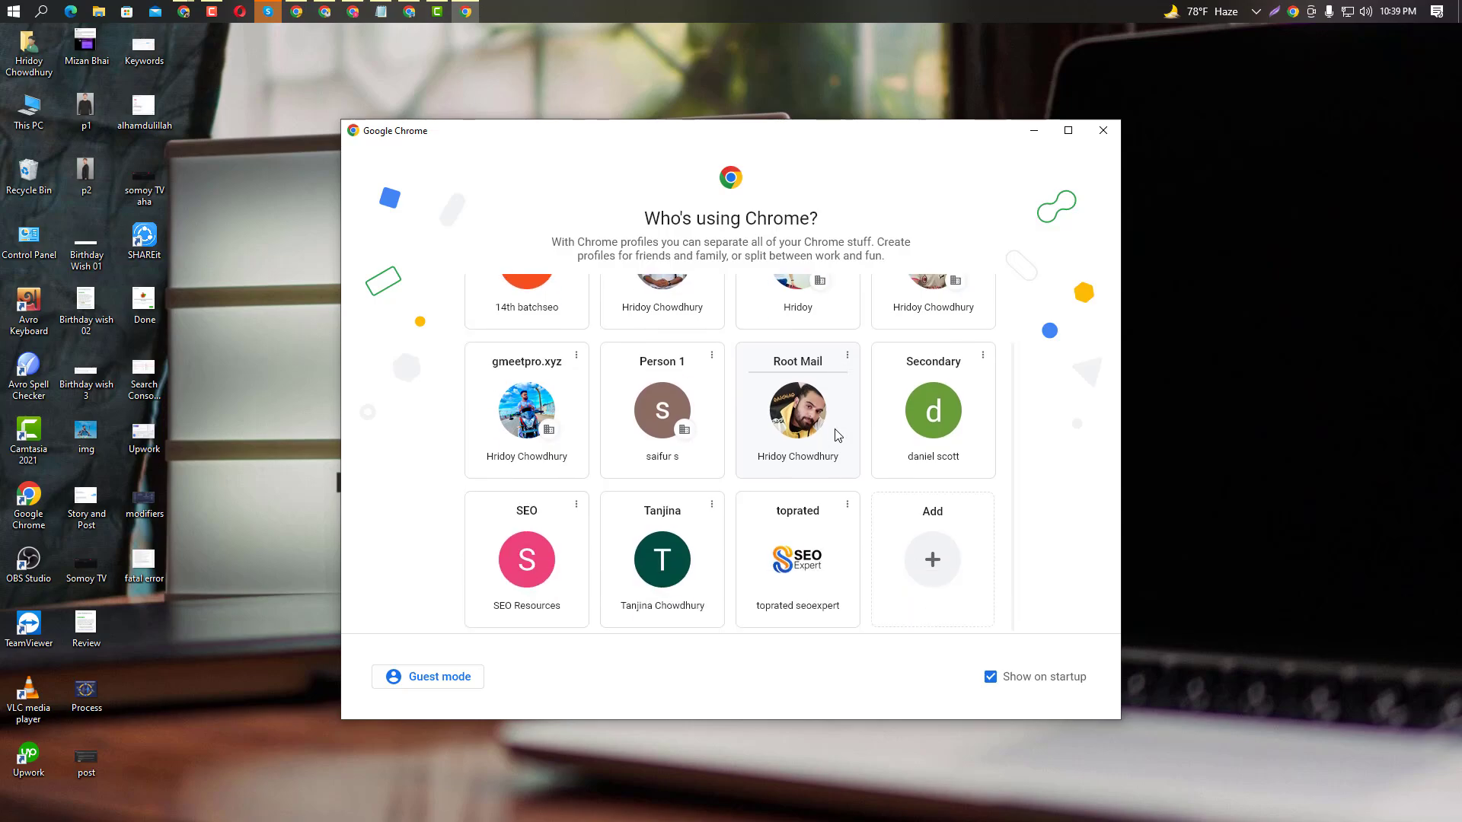
pyautogui.scroll(1, 609, 389)
pyautogui.click(670, 375)
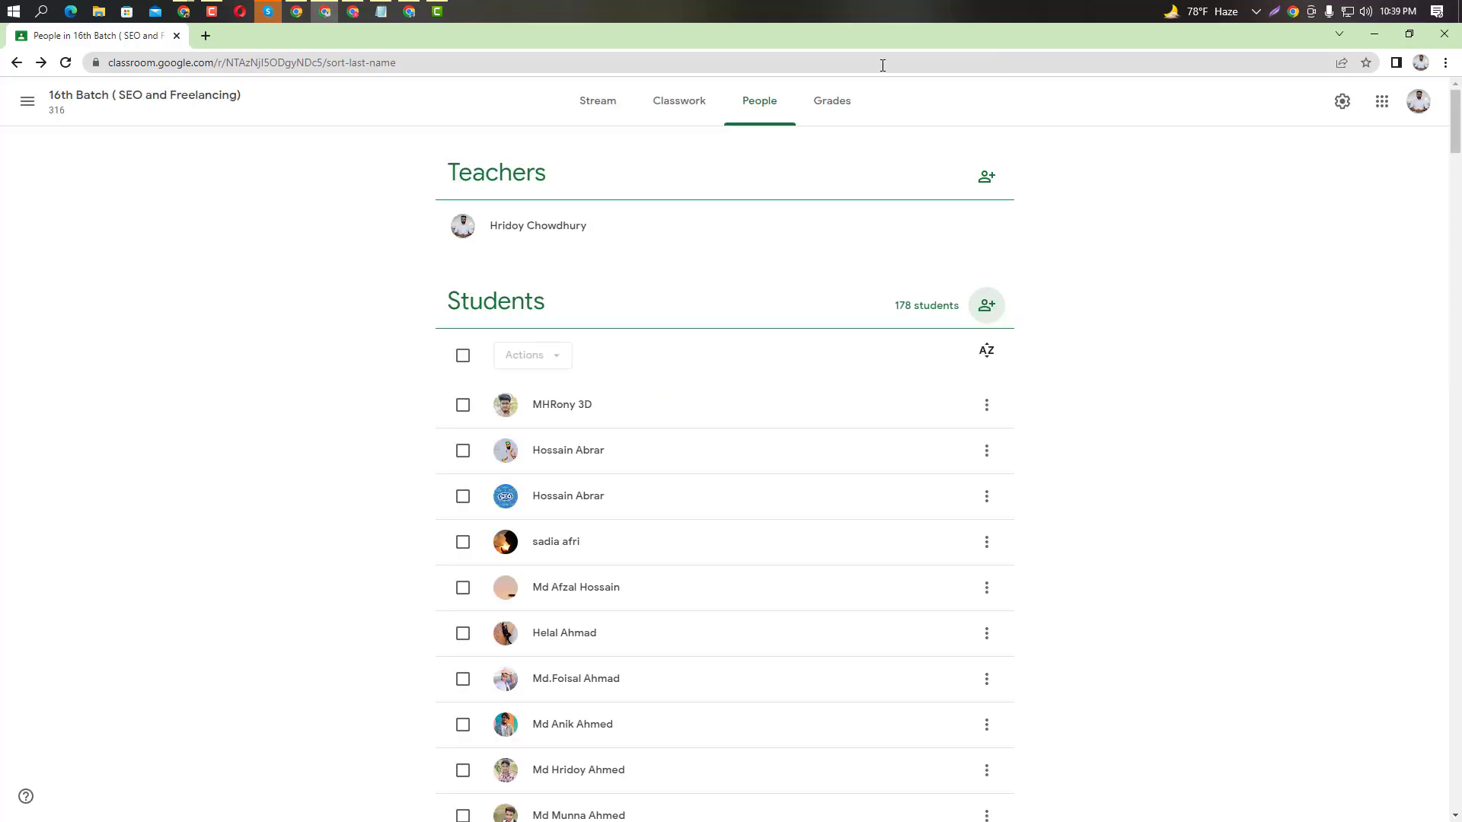
pyautogui.click(201, 36)
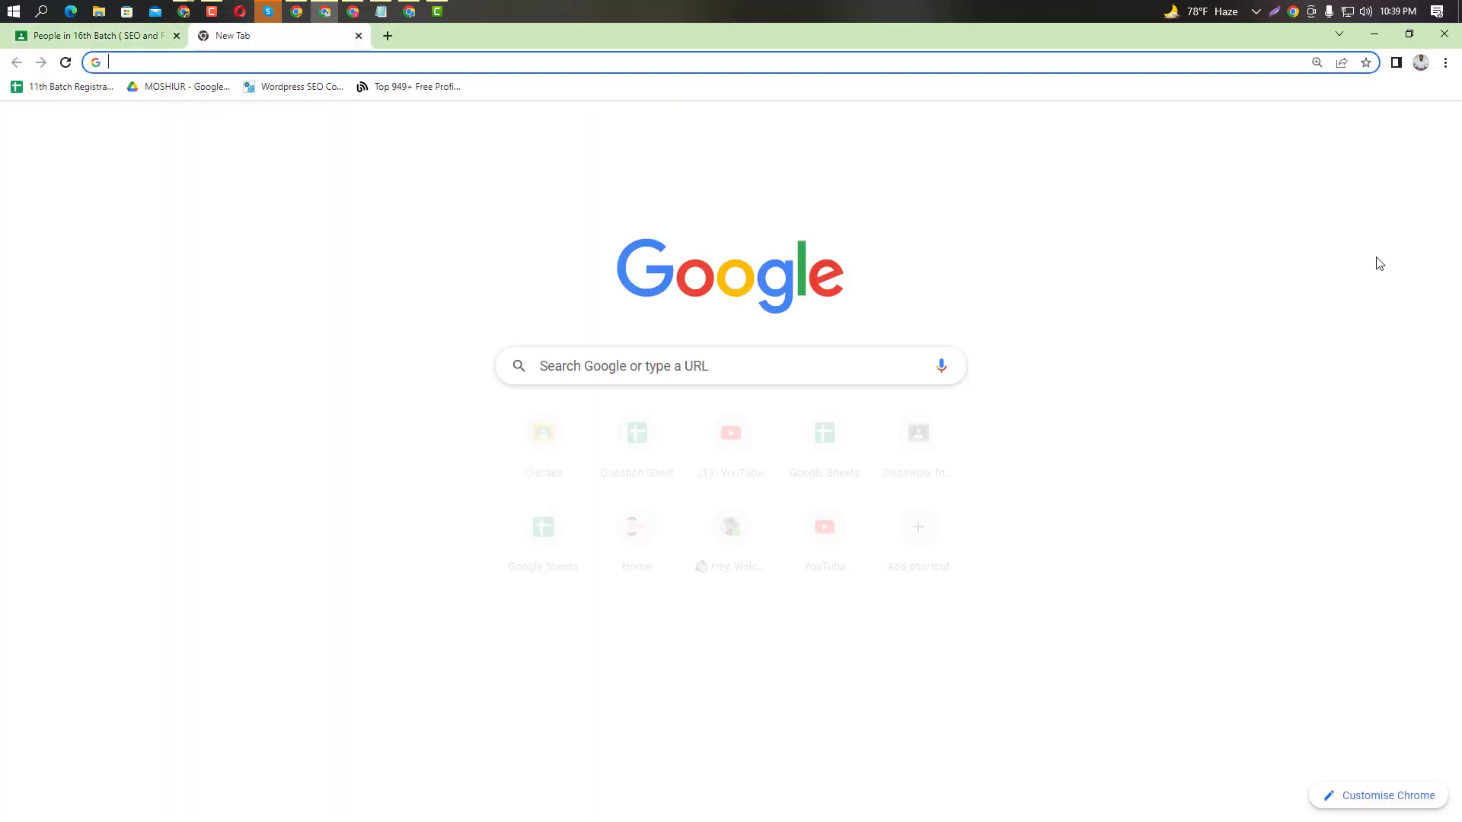
pyautogui.click(1393, 129)
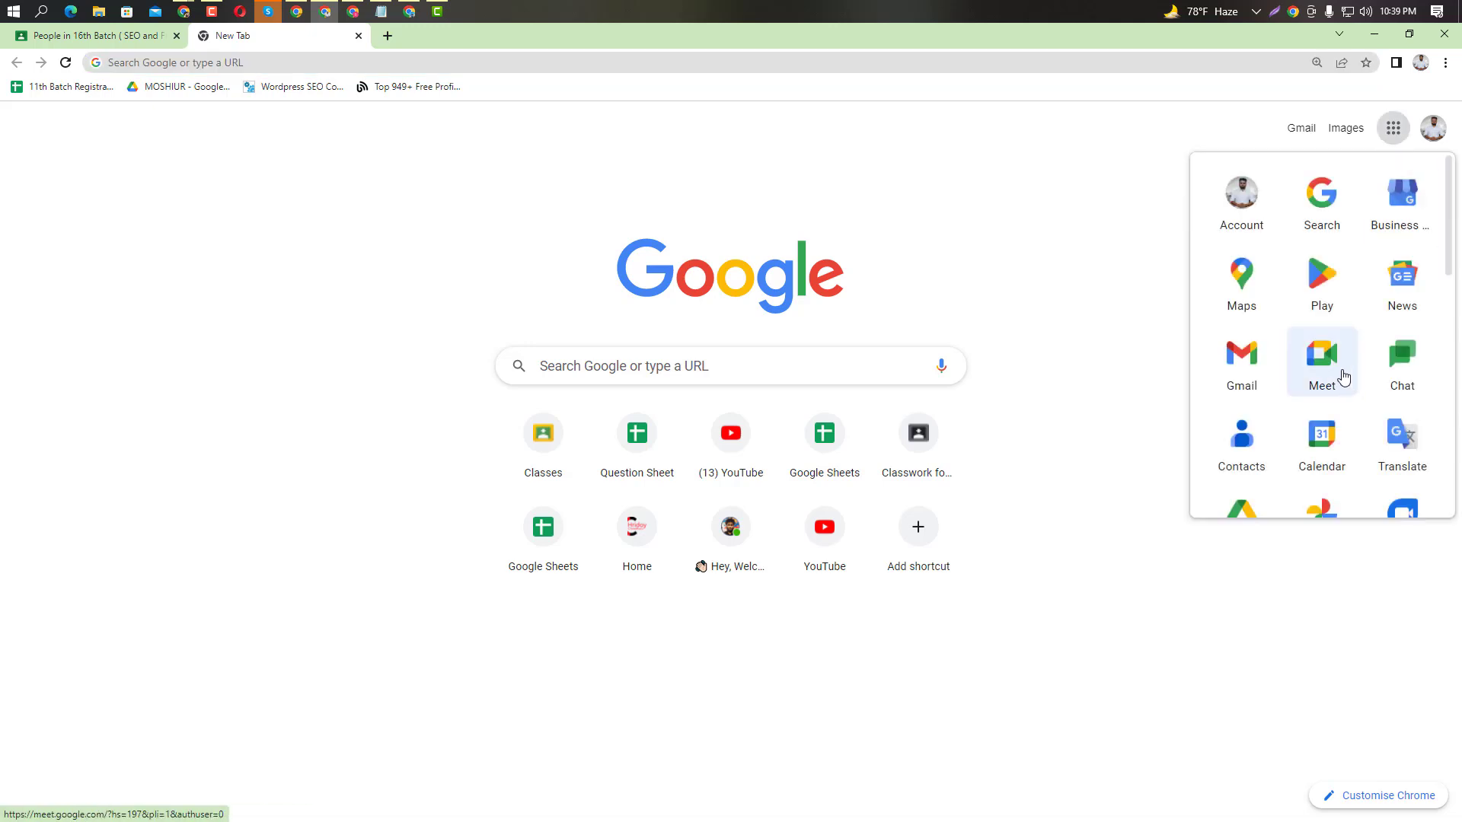
pyautogui.scroll(-6, 1325, 365)
pyautogui.click(778, 201)
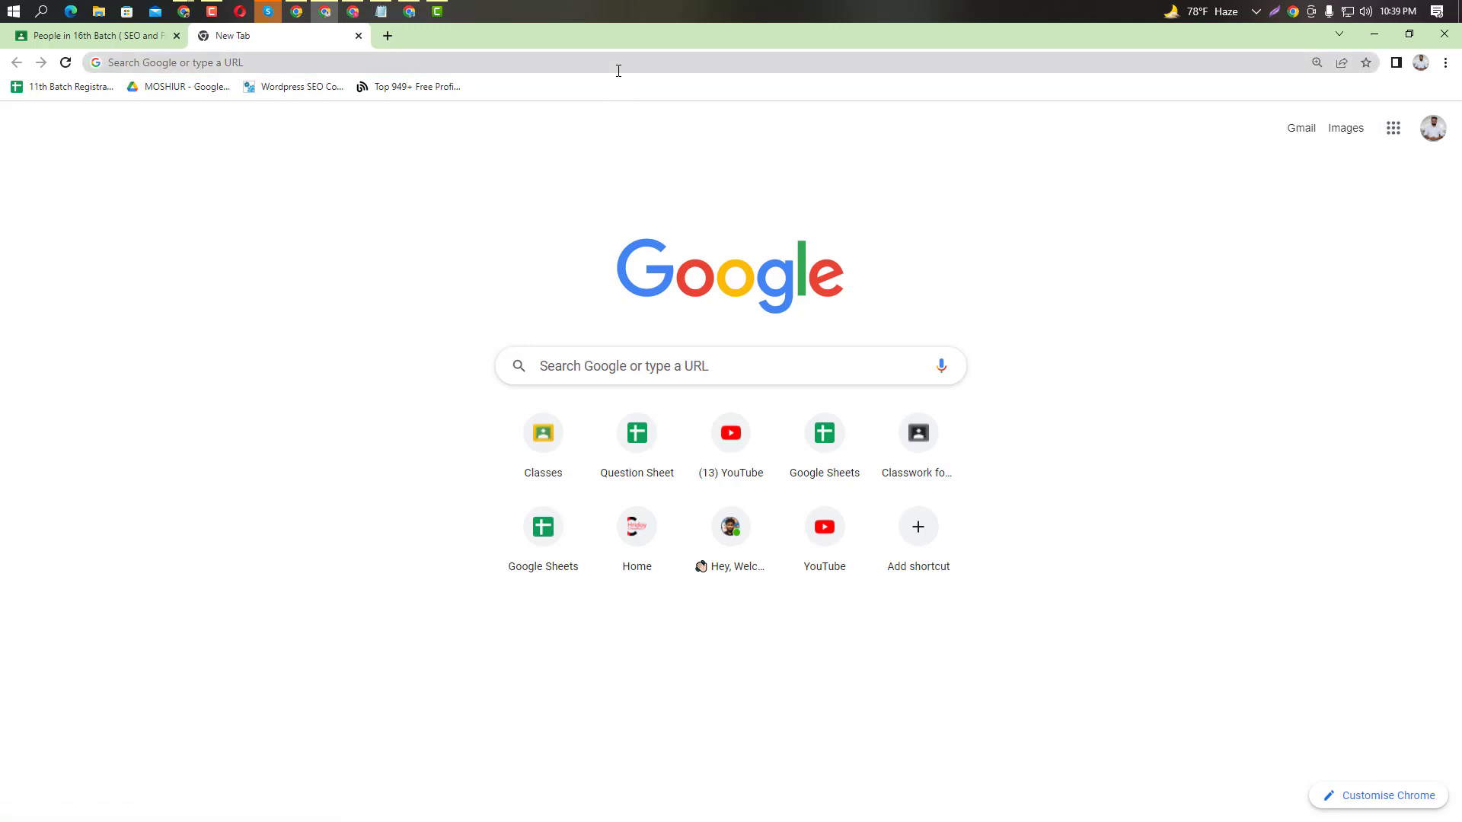
# Go to search.google.com/search-console/about, start Search Console, and open the Sitemaps page of the website's property.
pyautogui.click(618, 66)
pyautogui.write('search.google.com/search-console/about')
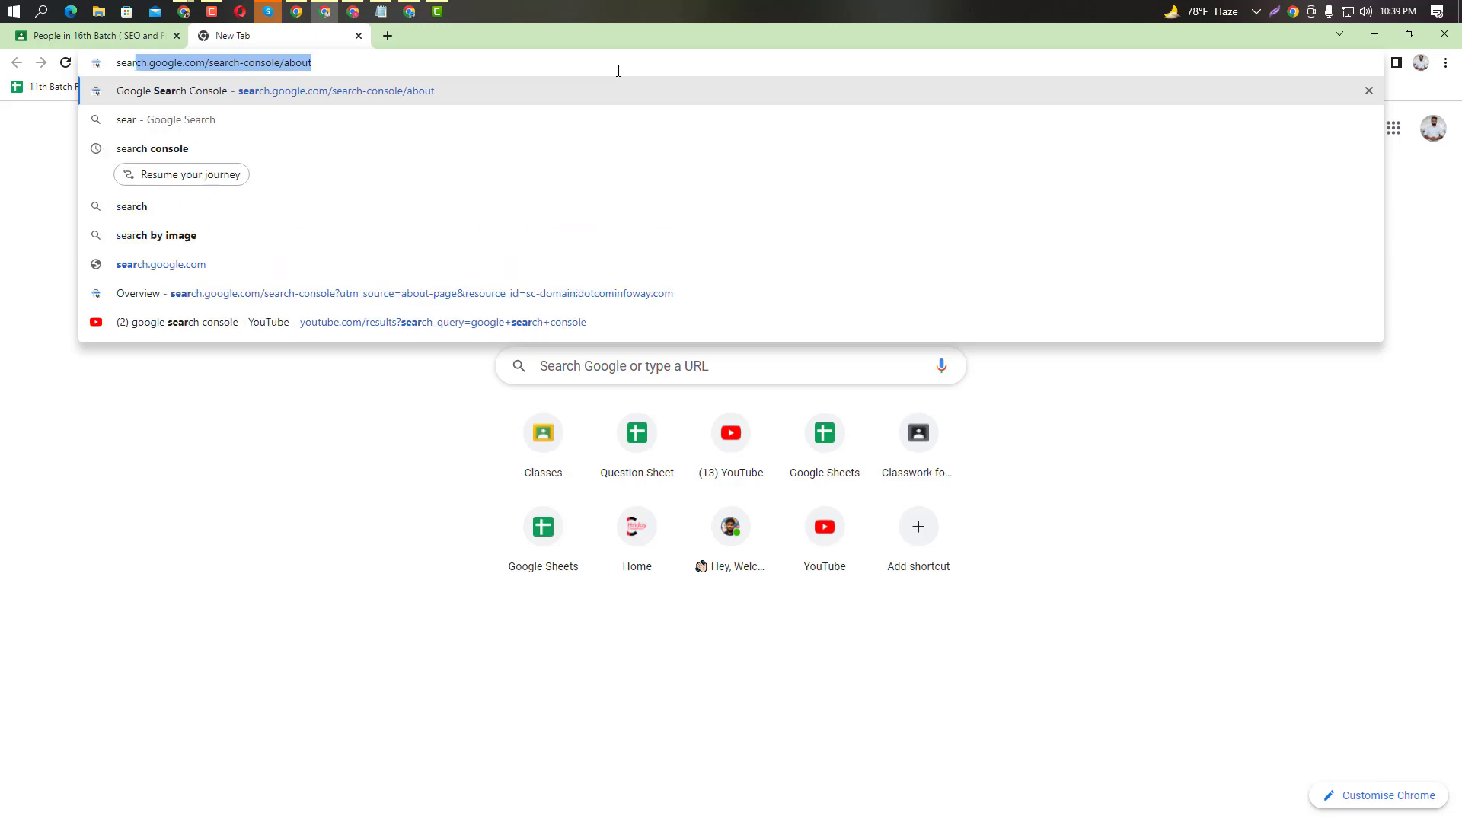
pyautogui.press('Return')
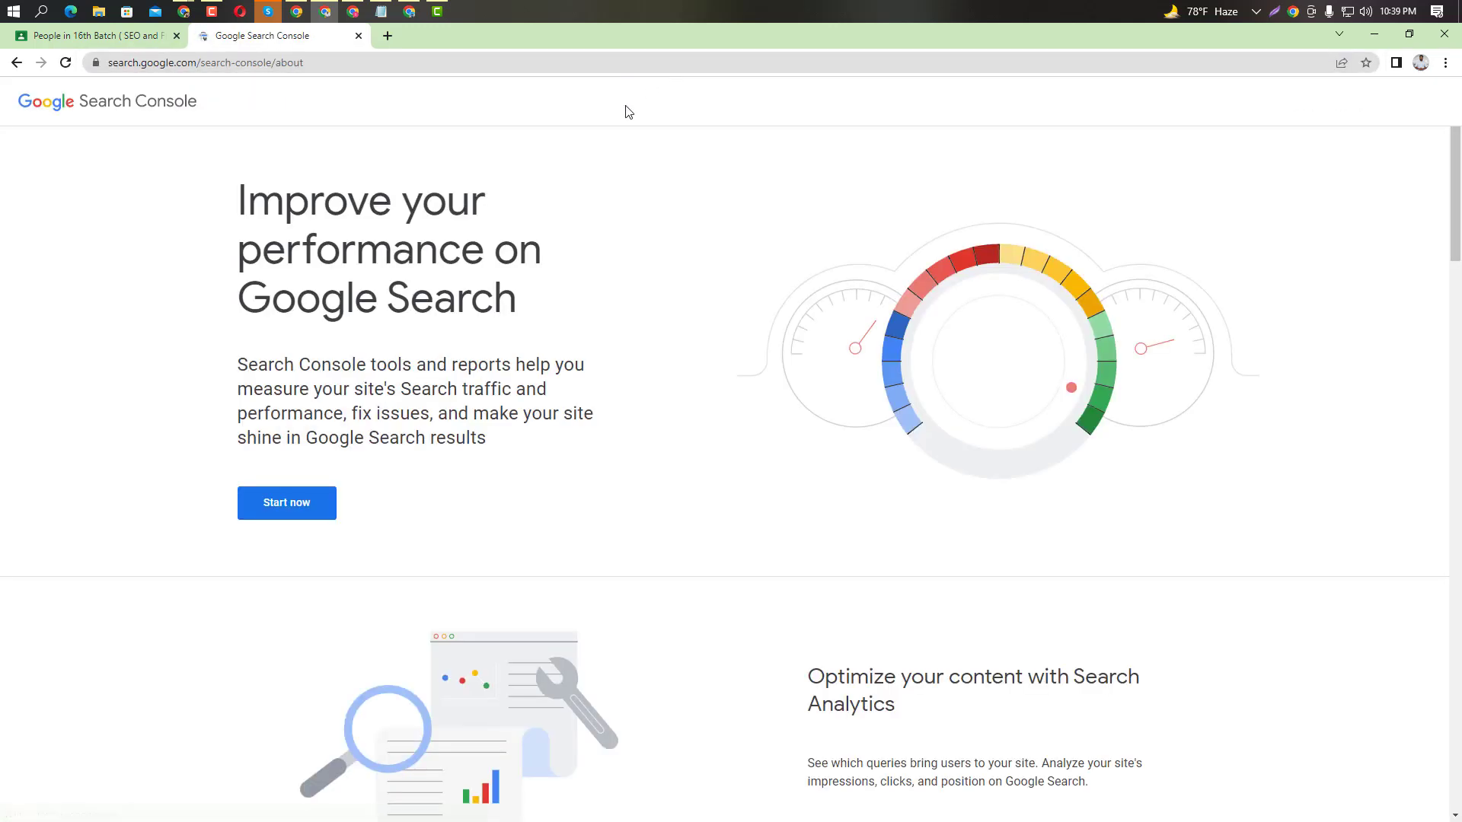
pyautogui.click(290, 497)
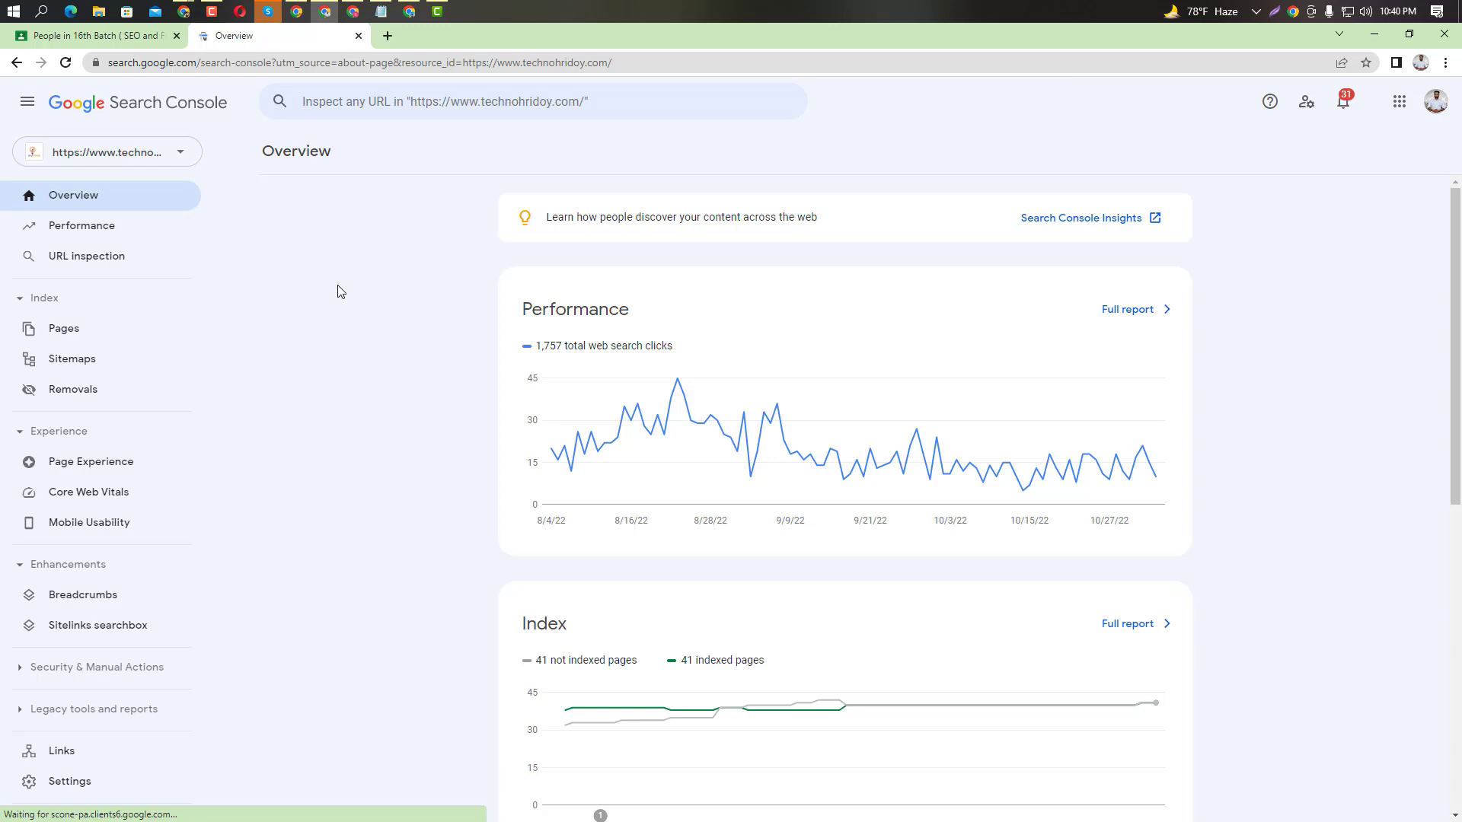
pyautogui.click(83, 363)
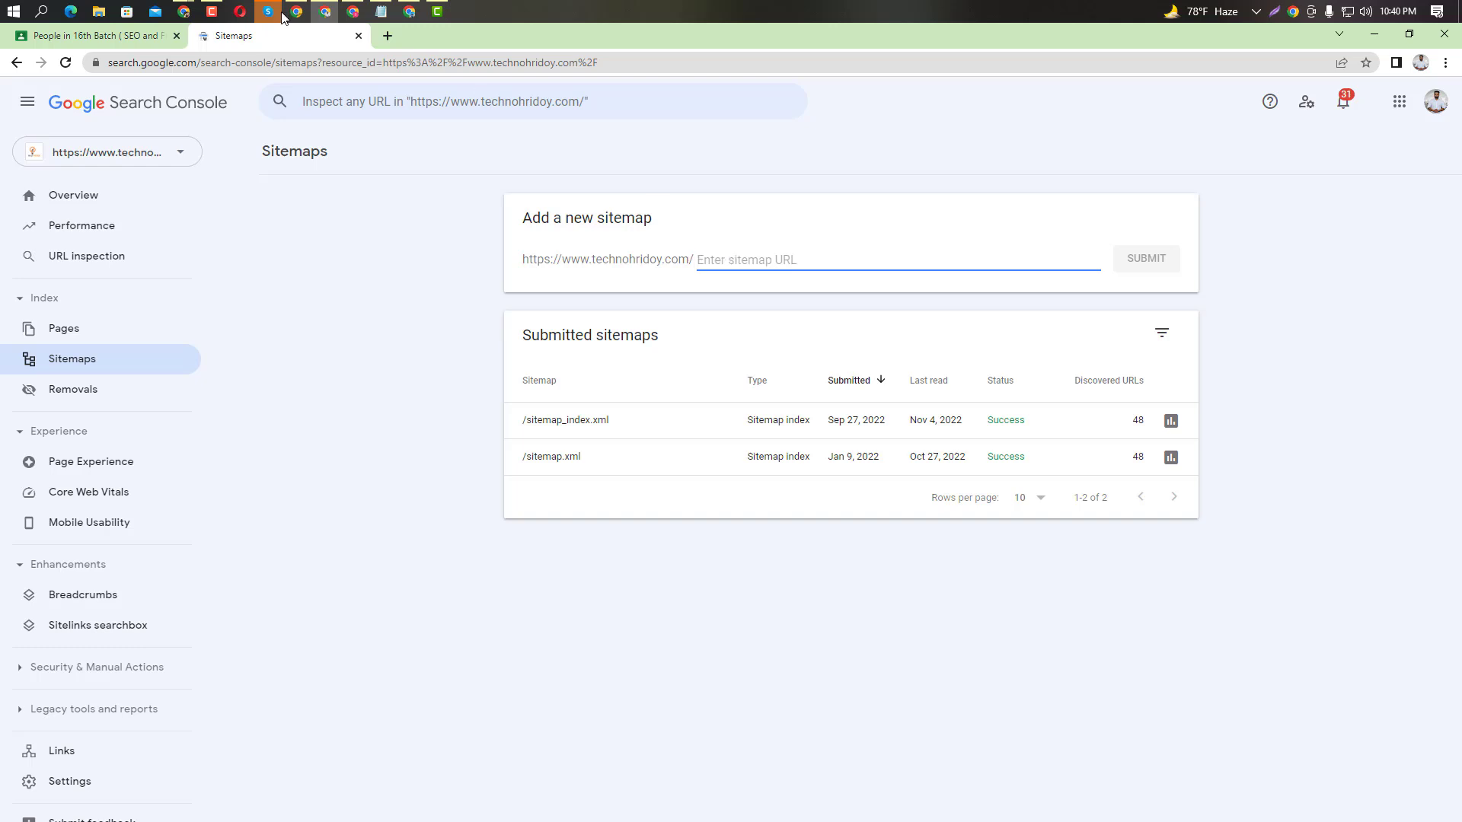
# In the other Chrome window, replace robots.txt in the site's address with sitemap.xml, load it, and reduce the page zoom to 250%.
pyautogui.click(406, 14)
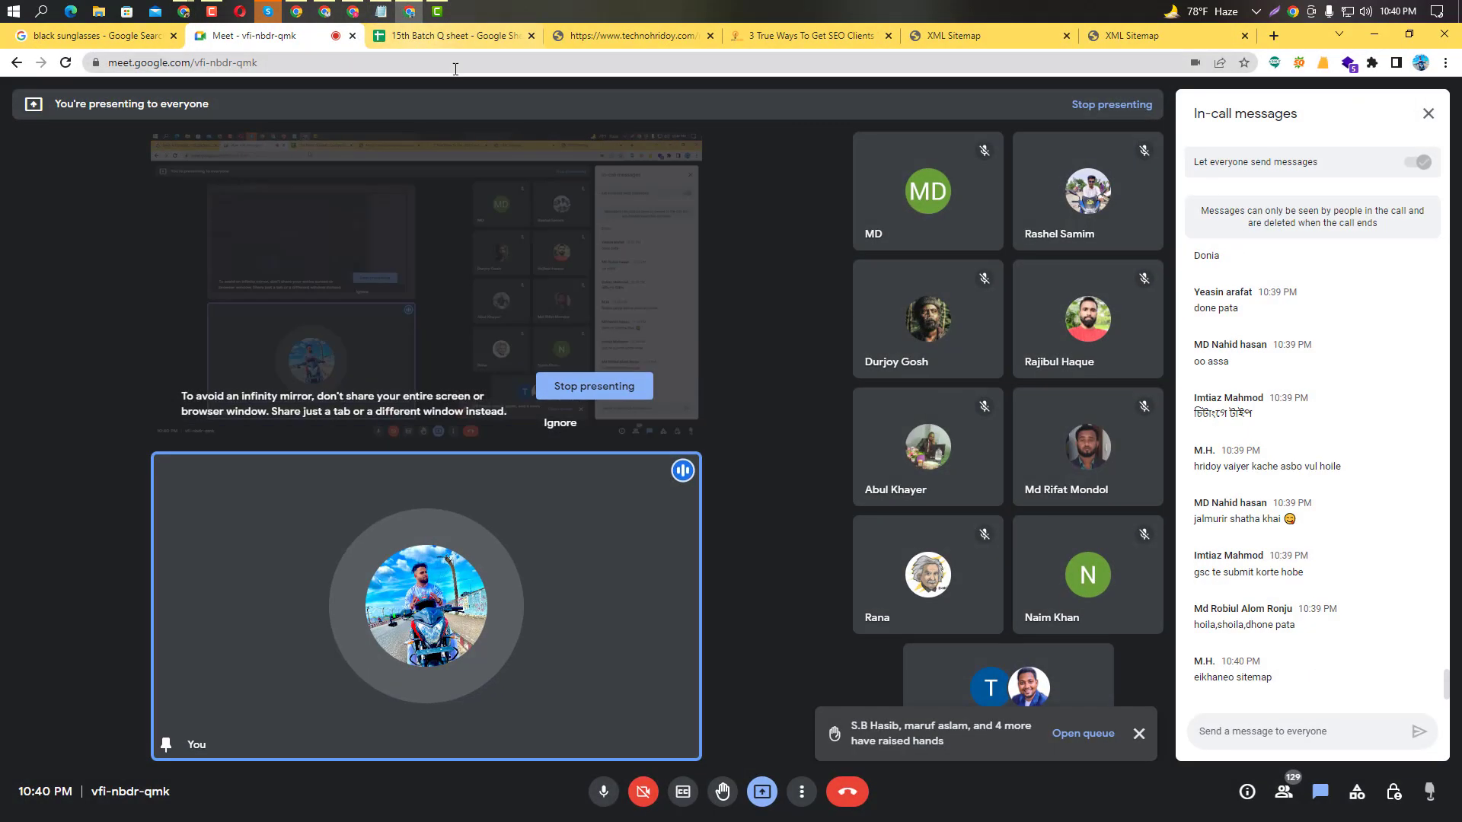
pyautogui.click(650, 35)
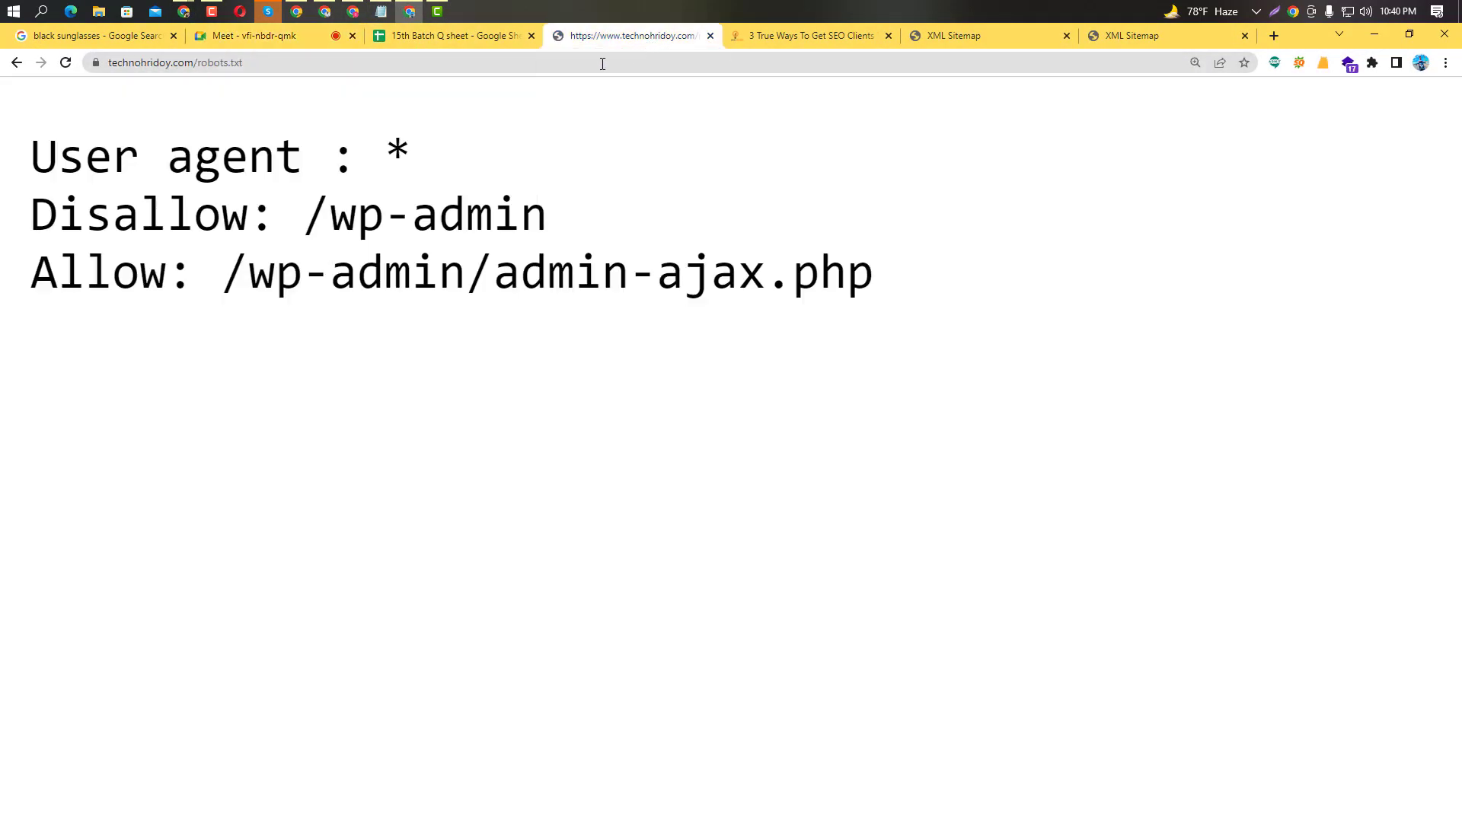
pyautogui.click(958, 35)
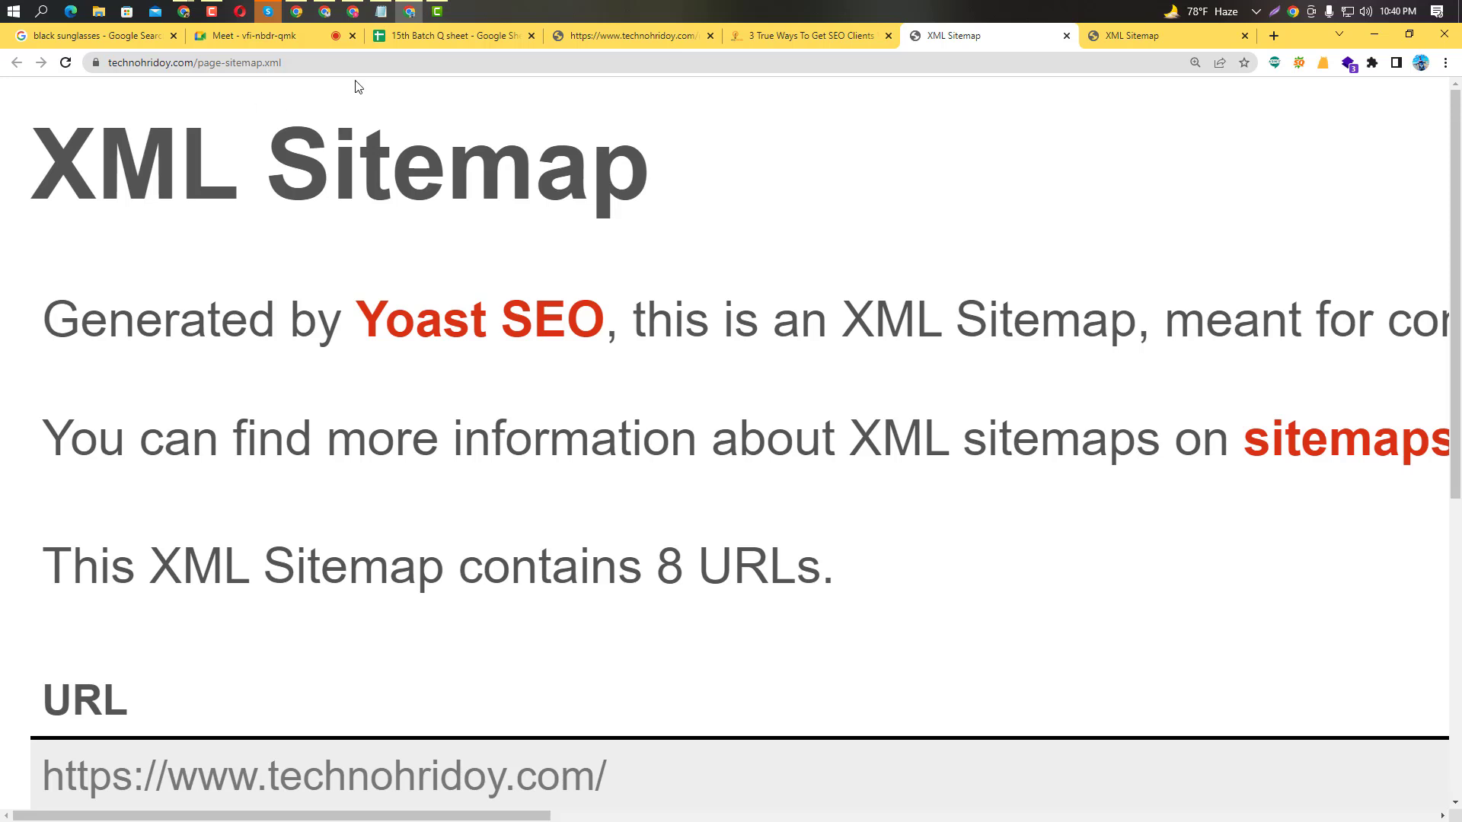
pyautogui.click(653, 38)
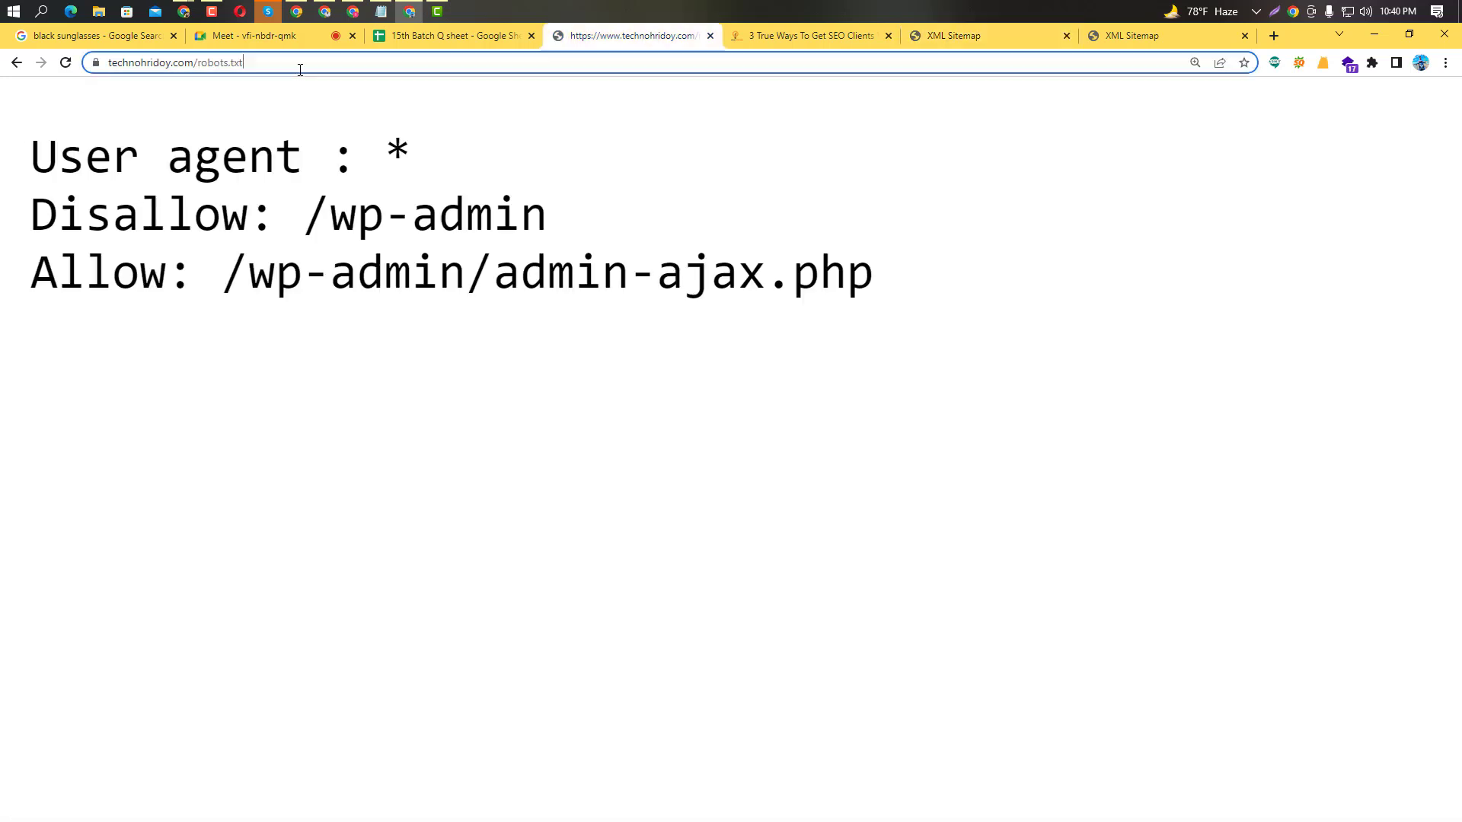
pyautogui.moveTo(300, 62); pyautogui.dragTo(198, 62)
pyautogui.write('si')
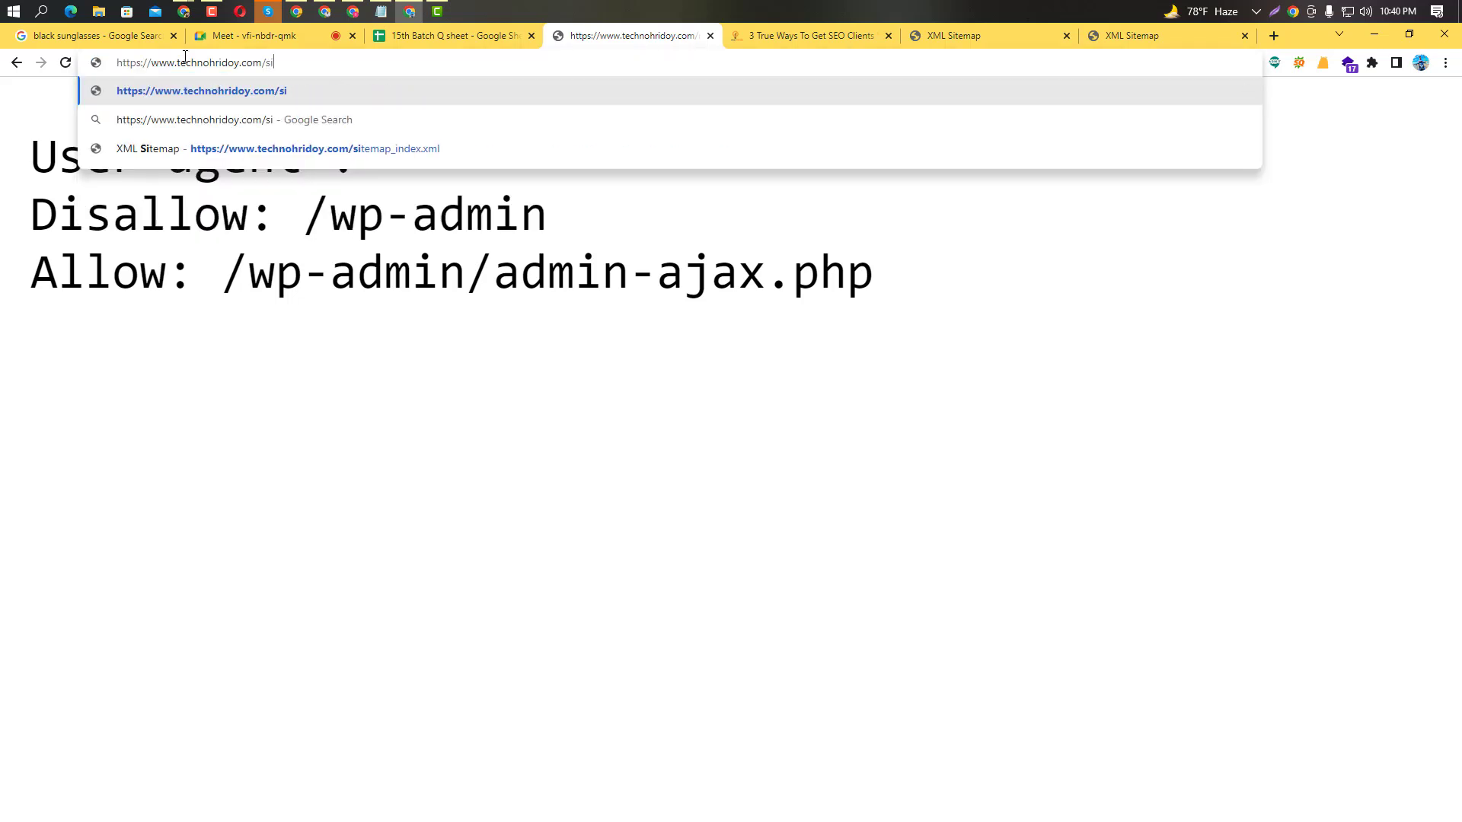
pyautogui.write('temap')
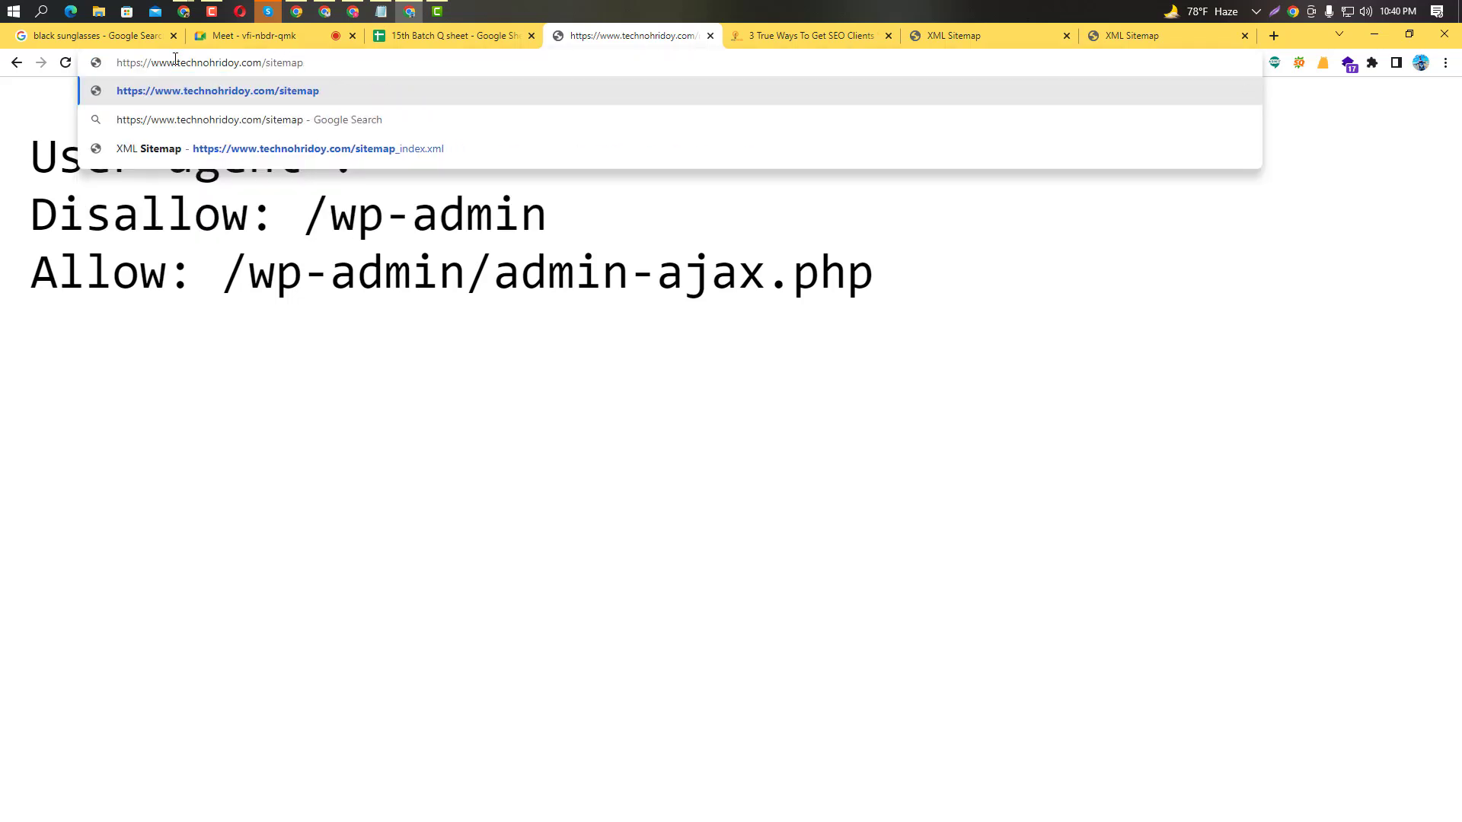
pyautogui.write('.xml')
pyautogui.press('Return')
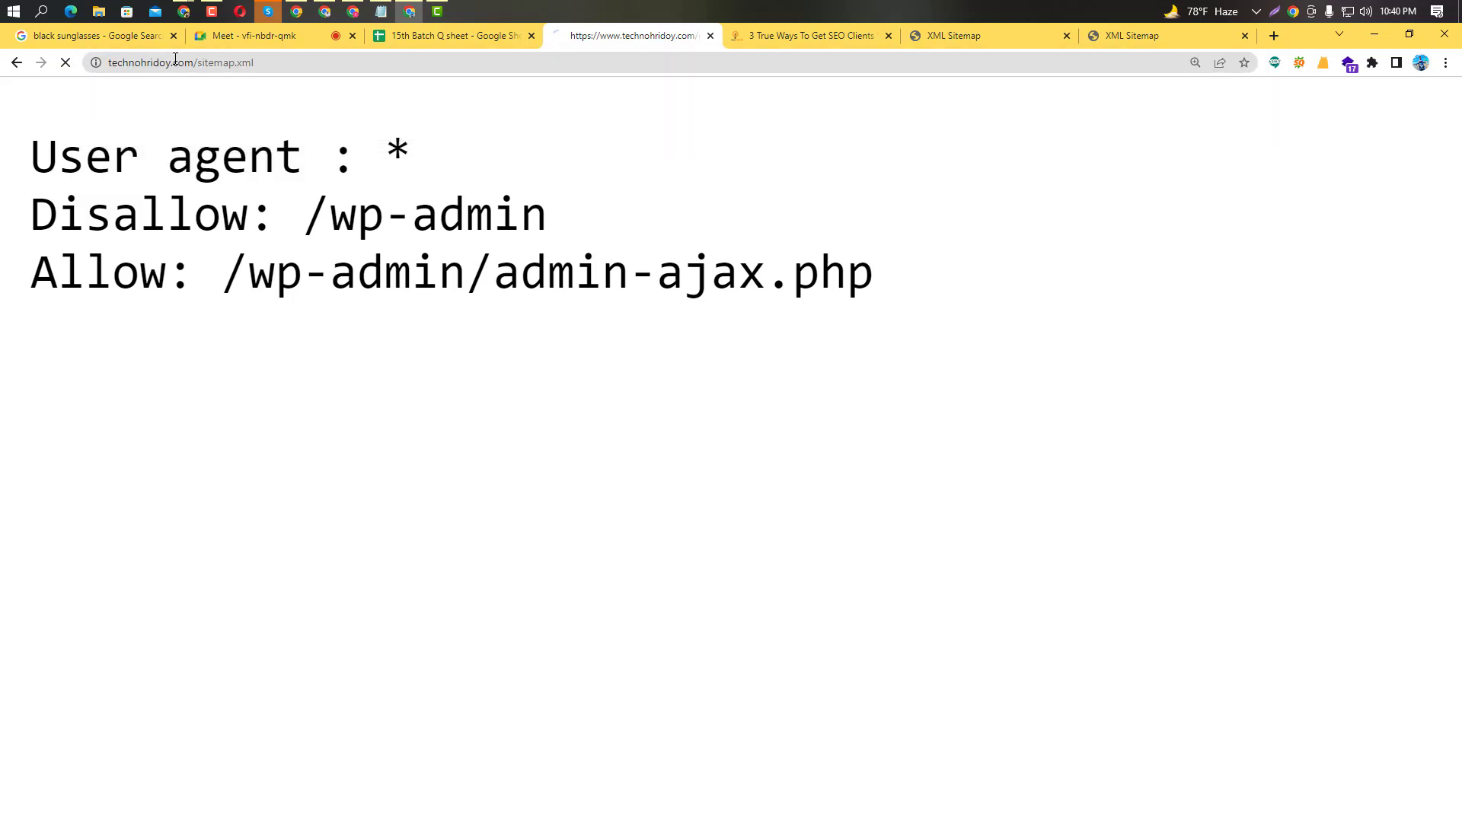
pyautogui.hotkey('ctrl', '-')
pyautogui.hotkey('ctrl', '-')
pyautogui.hotkey('ctrl', '-')
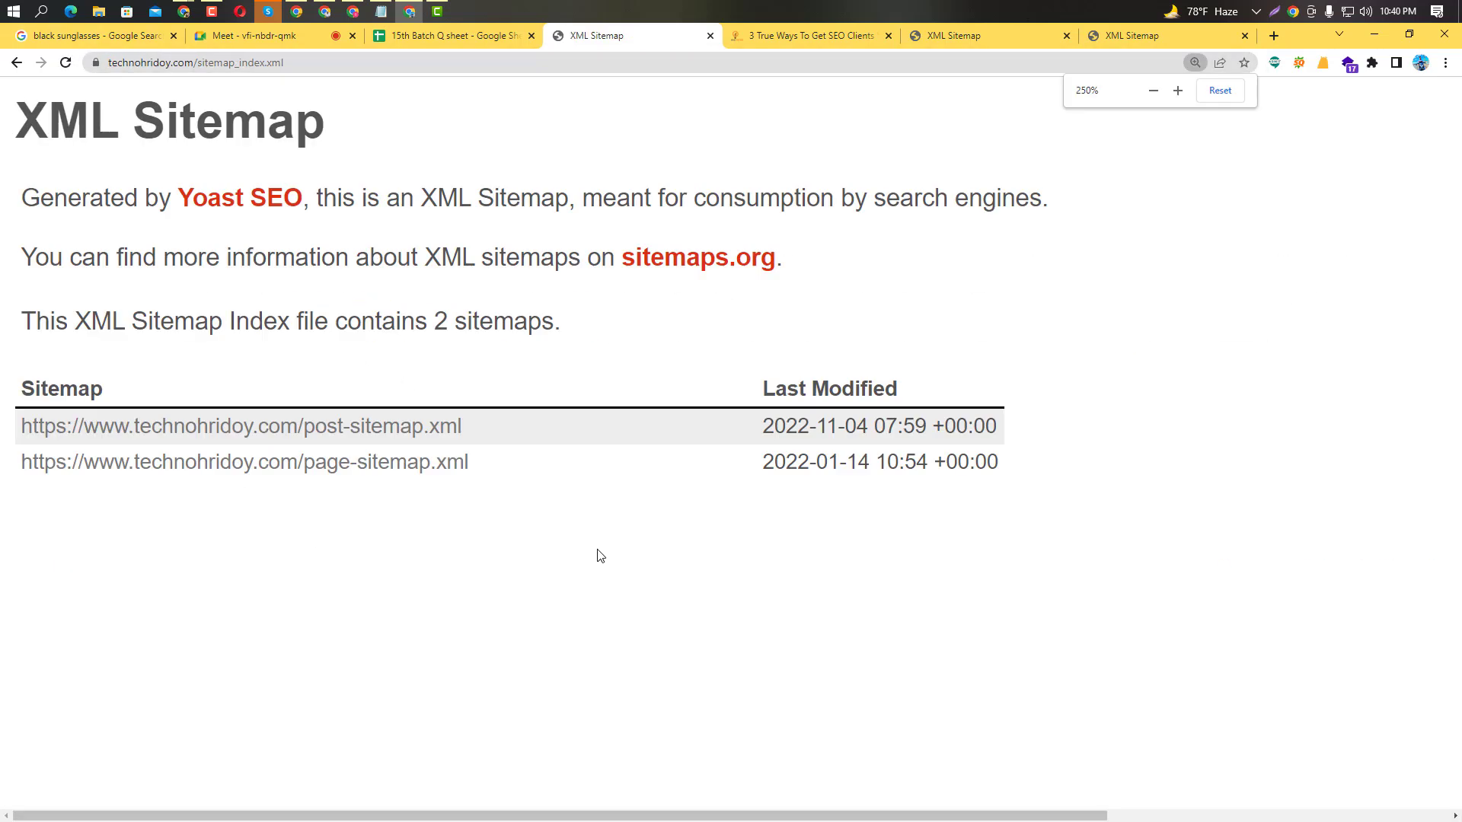
# Copy the sitemap_index.xml address and paste it into the new sitemap URL field in the Search Console window.
pyautogui.click(295, 62)
pyautogui.hotkey('ctrl', 'c')
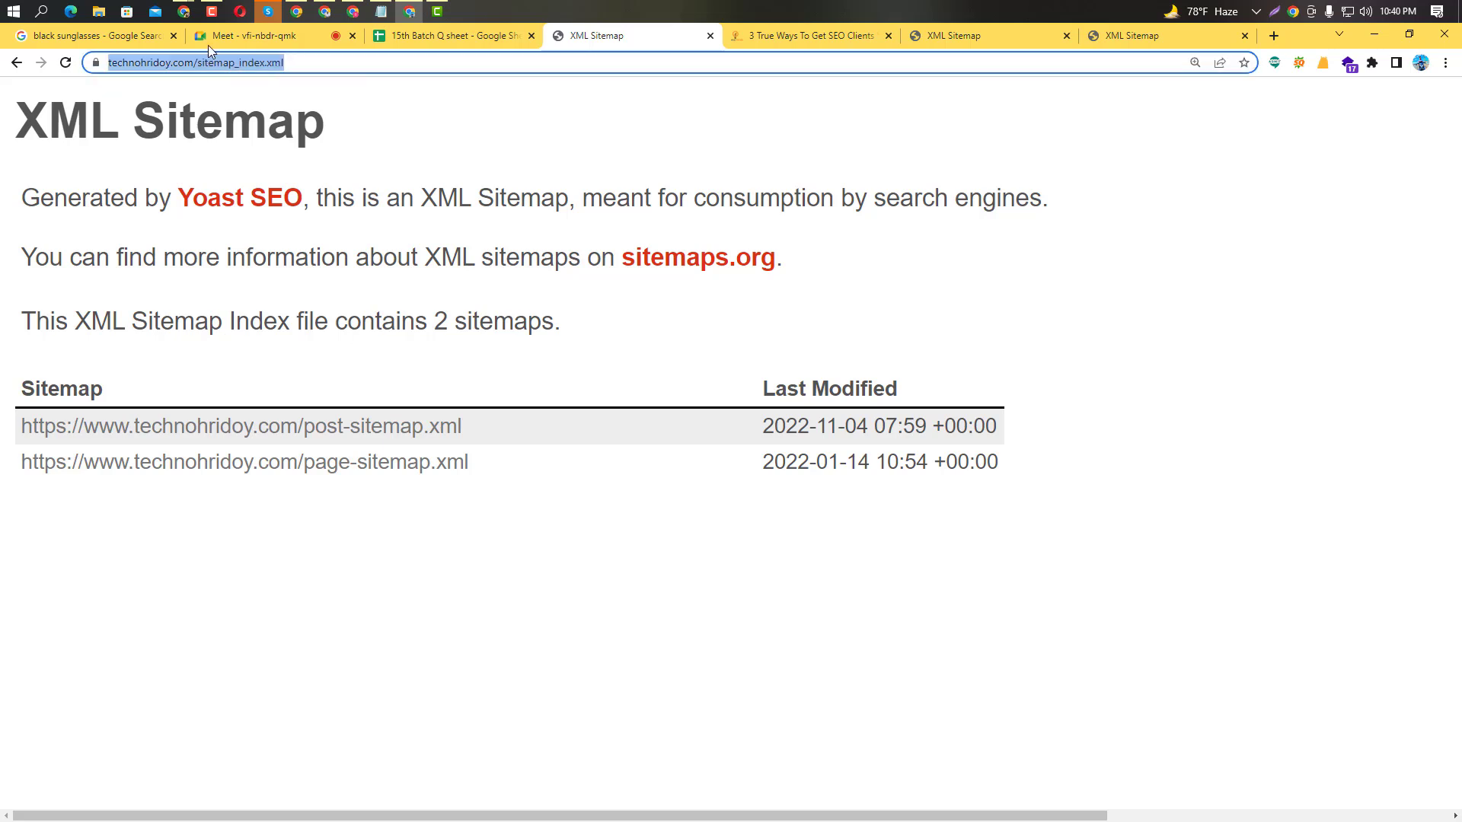
pyautogui.moveTo(350, 13)
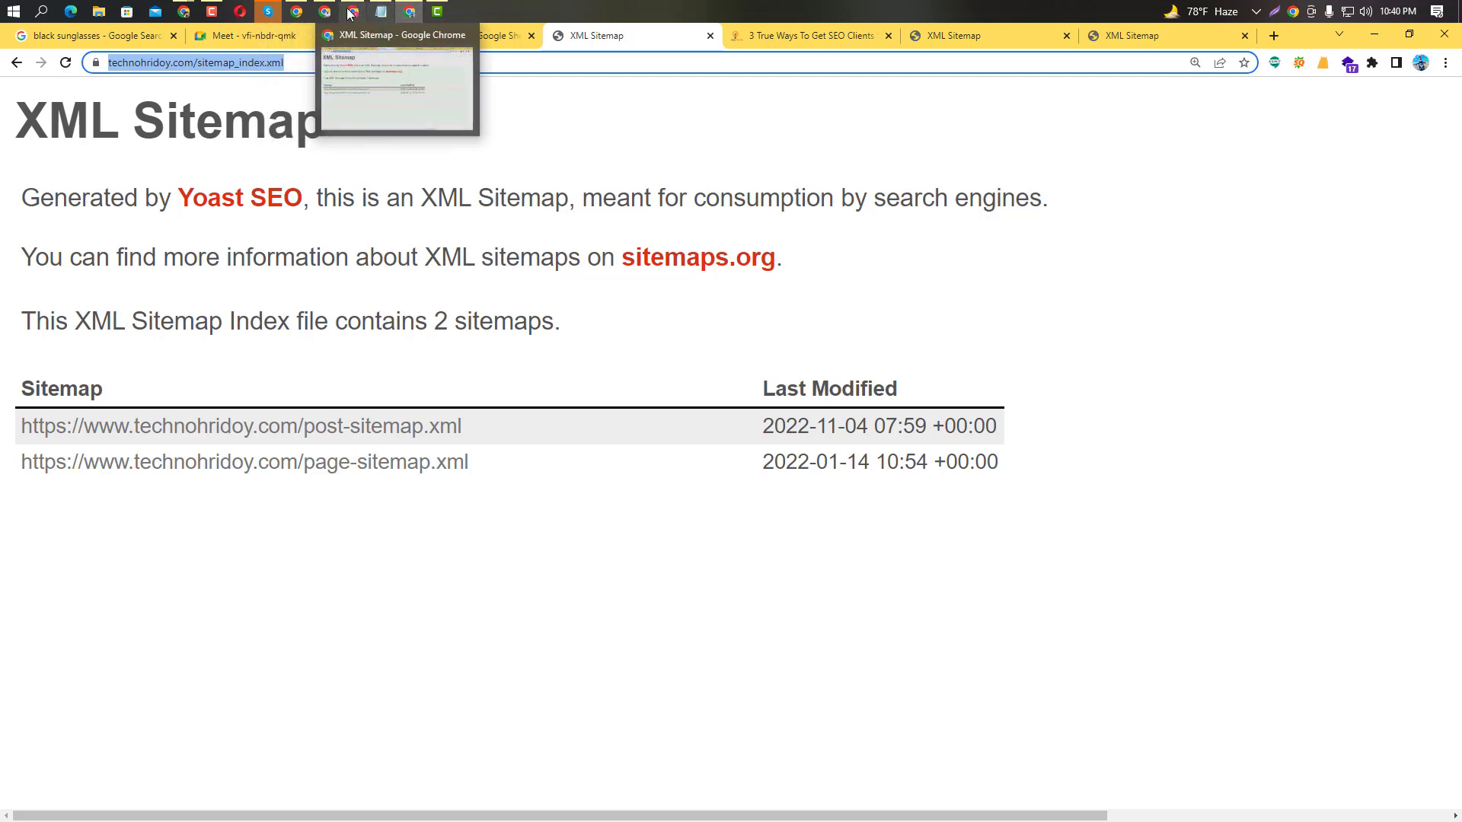
pyautogui.click(312, 49)
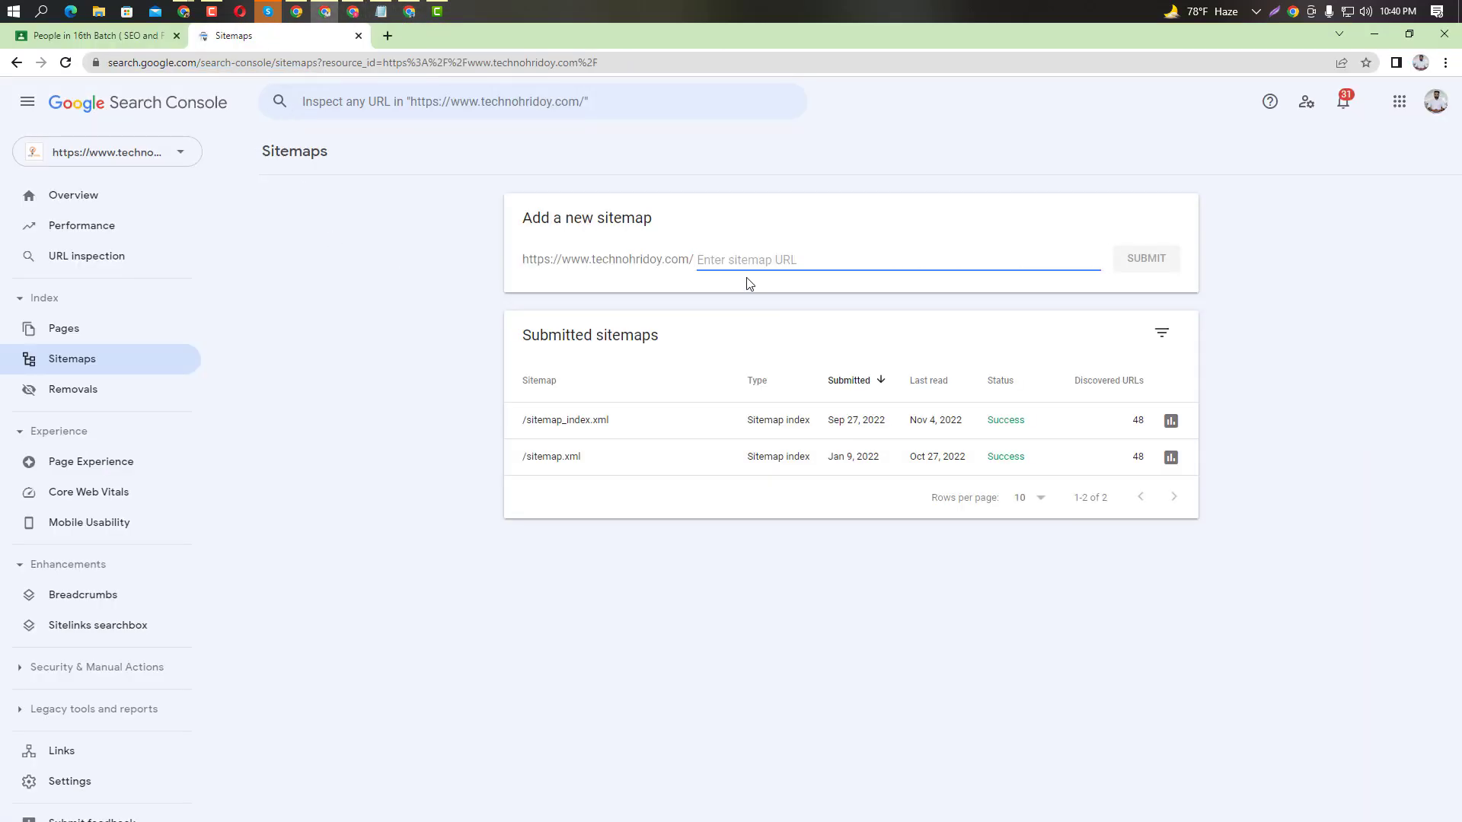
pyautogui.hotkey('ctrl', 'v')
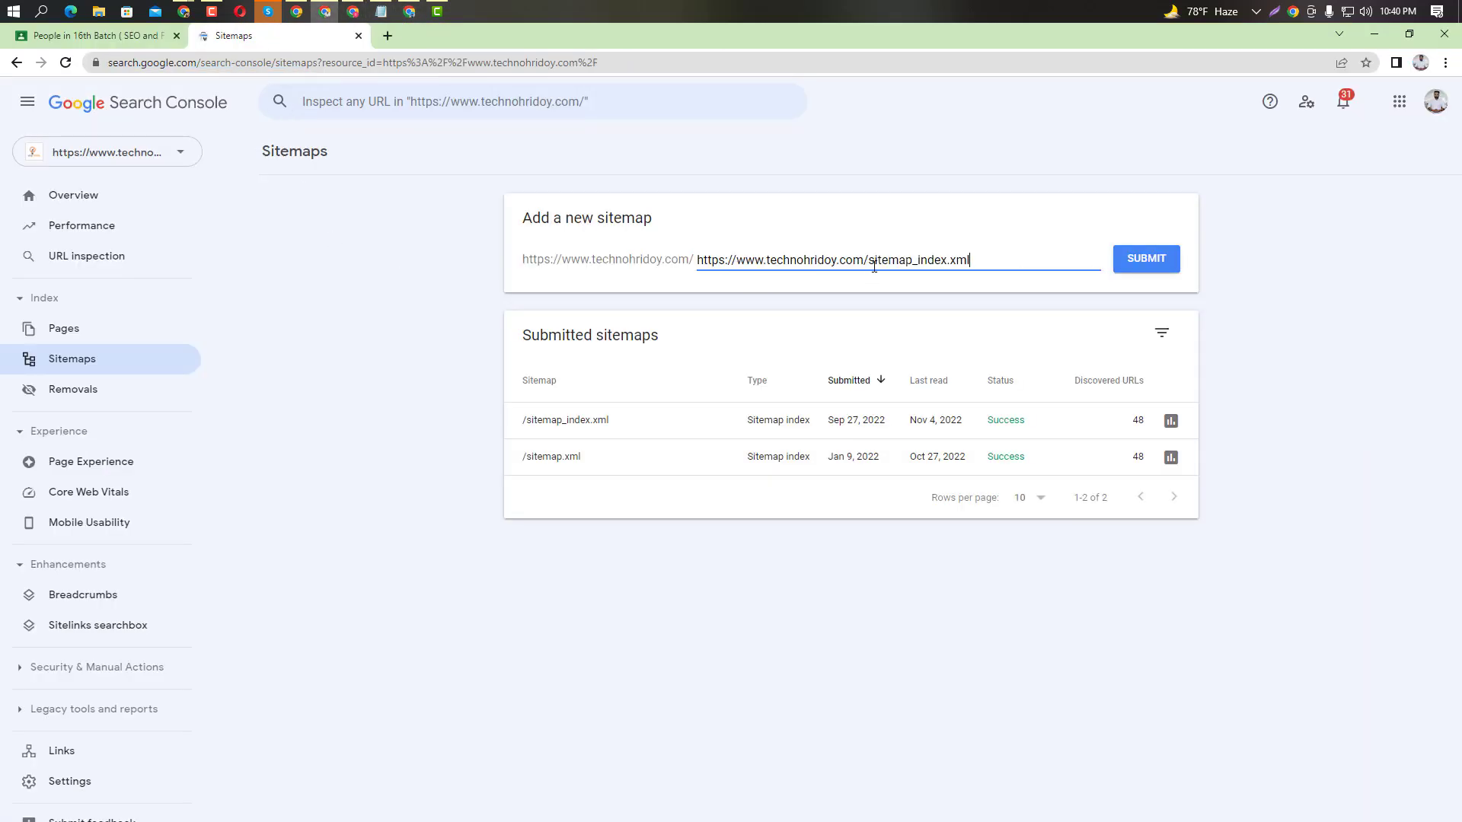
pyautogui.moveTo(865, 260); pyautogui.dragTo(688, 274)
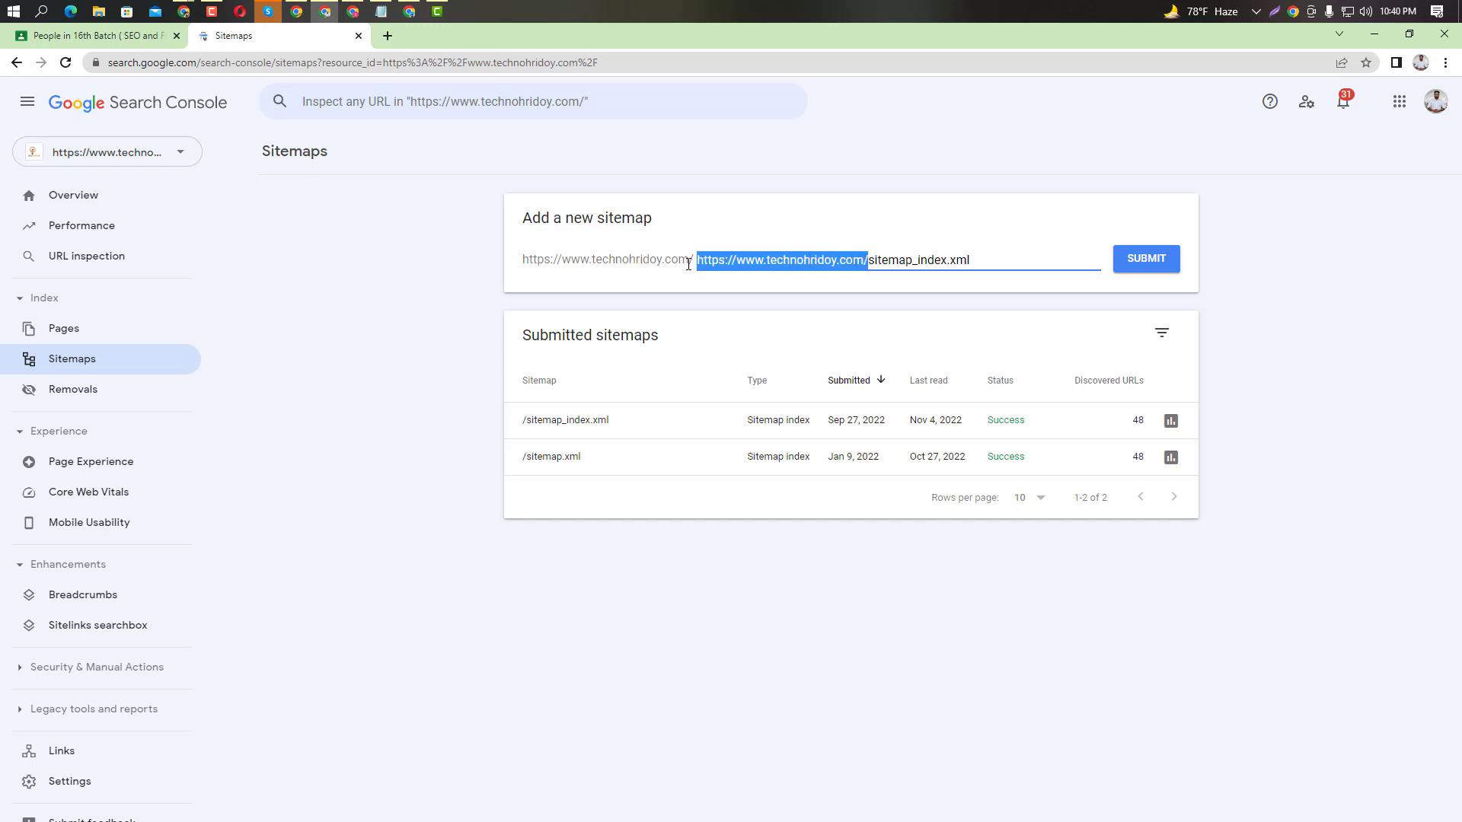
pyautogui.moveTo(694, 265); pyautogui.dragTo(515, 256)
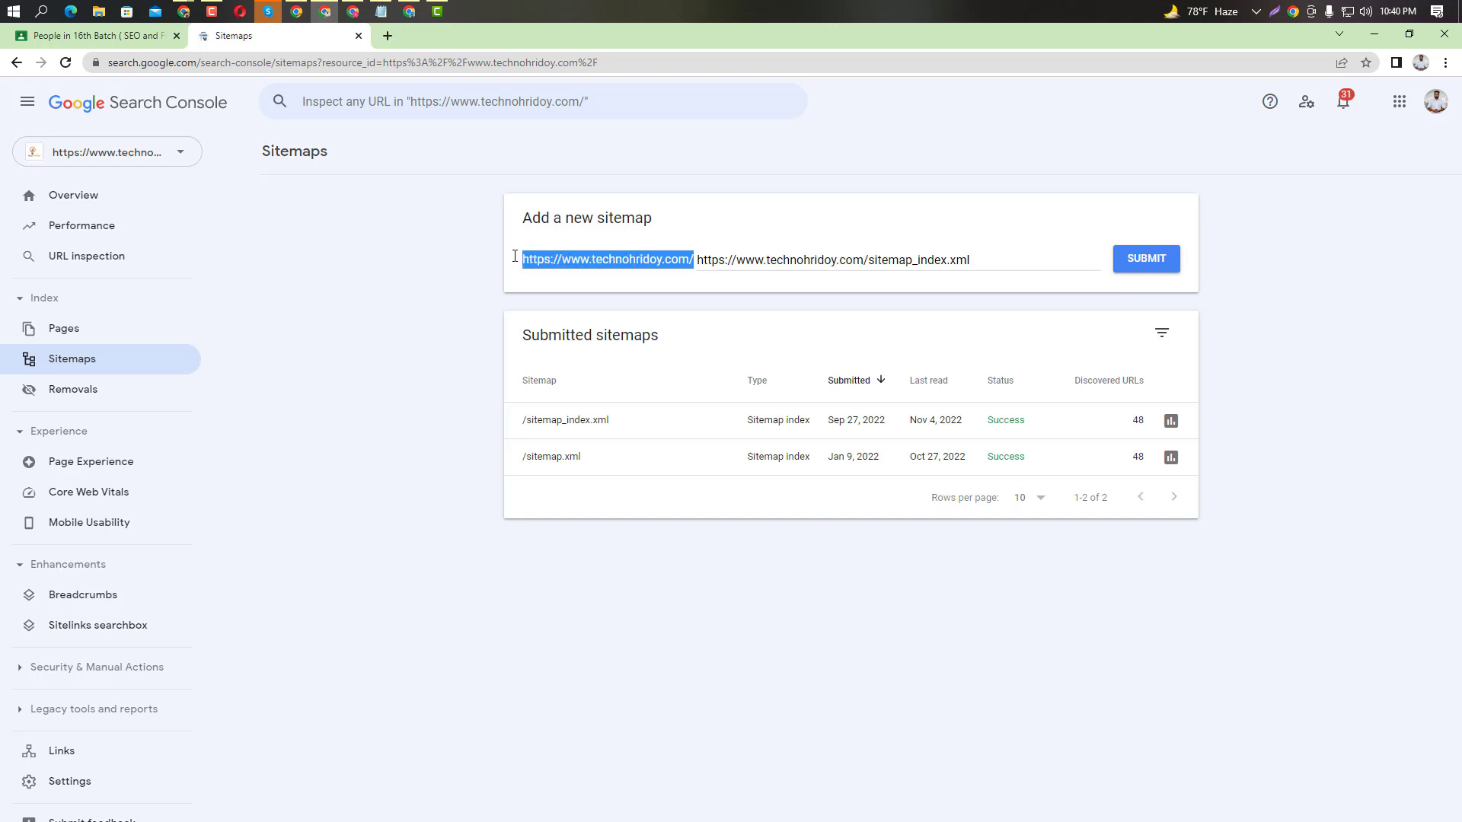
pyautogui.moveTo(866, 260); pyautogui.dragTo(697, 259)
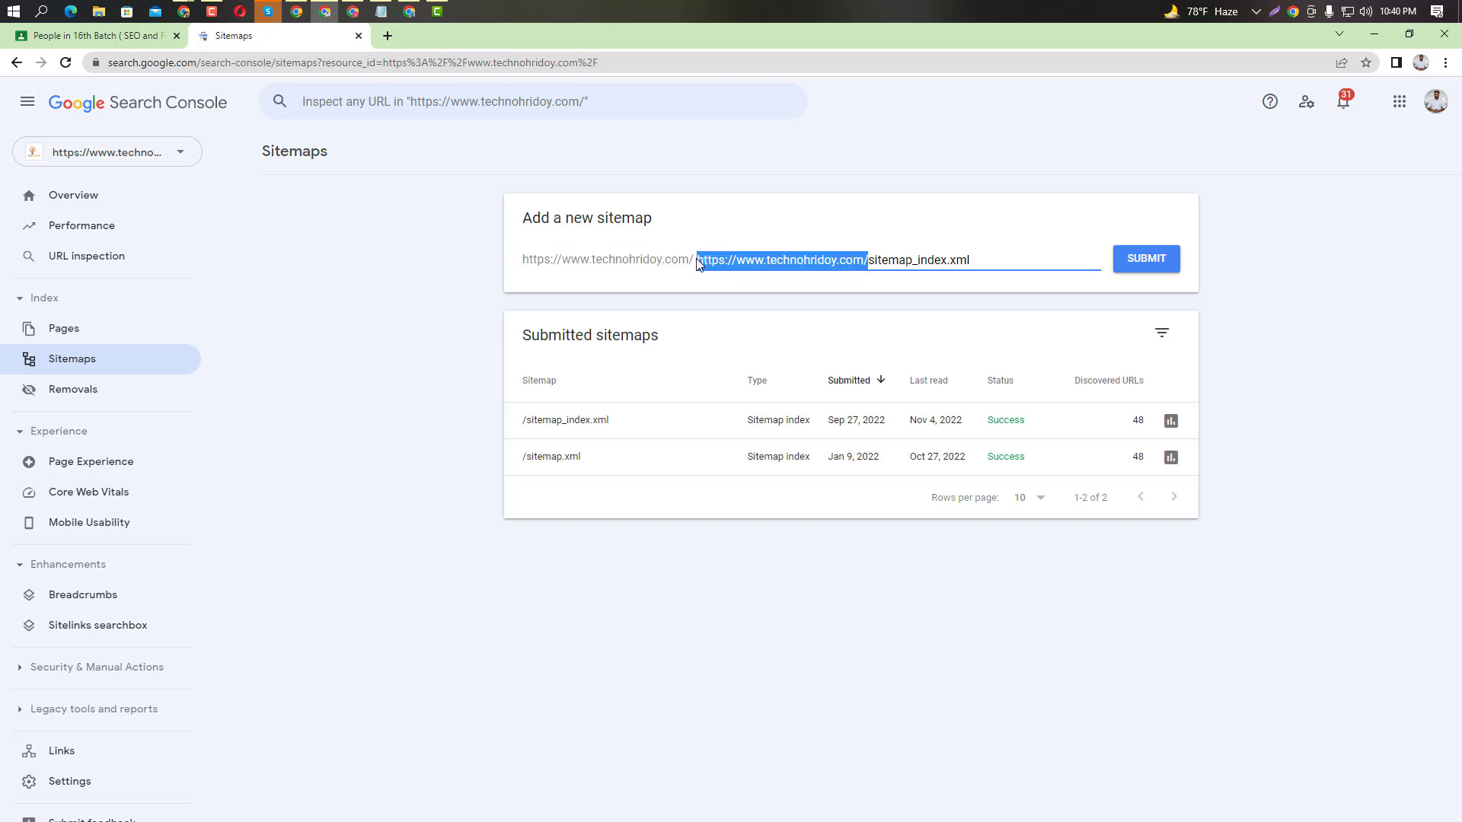
pyautogui.press('BackSpace')
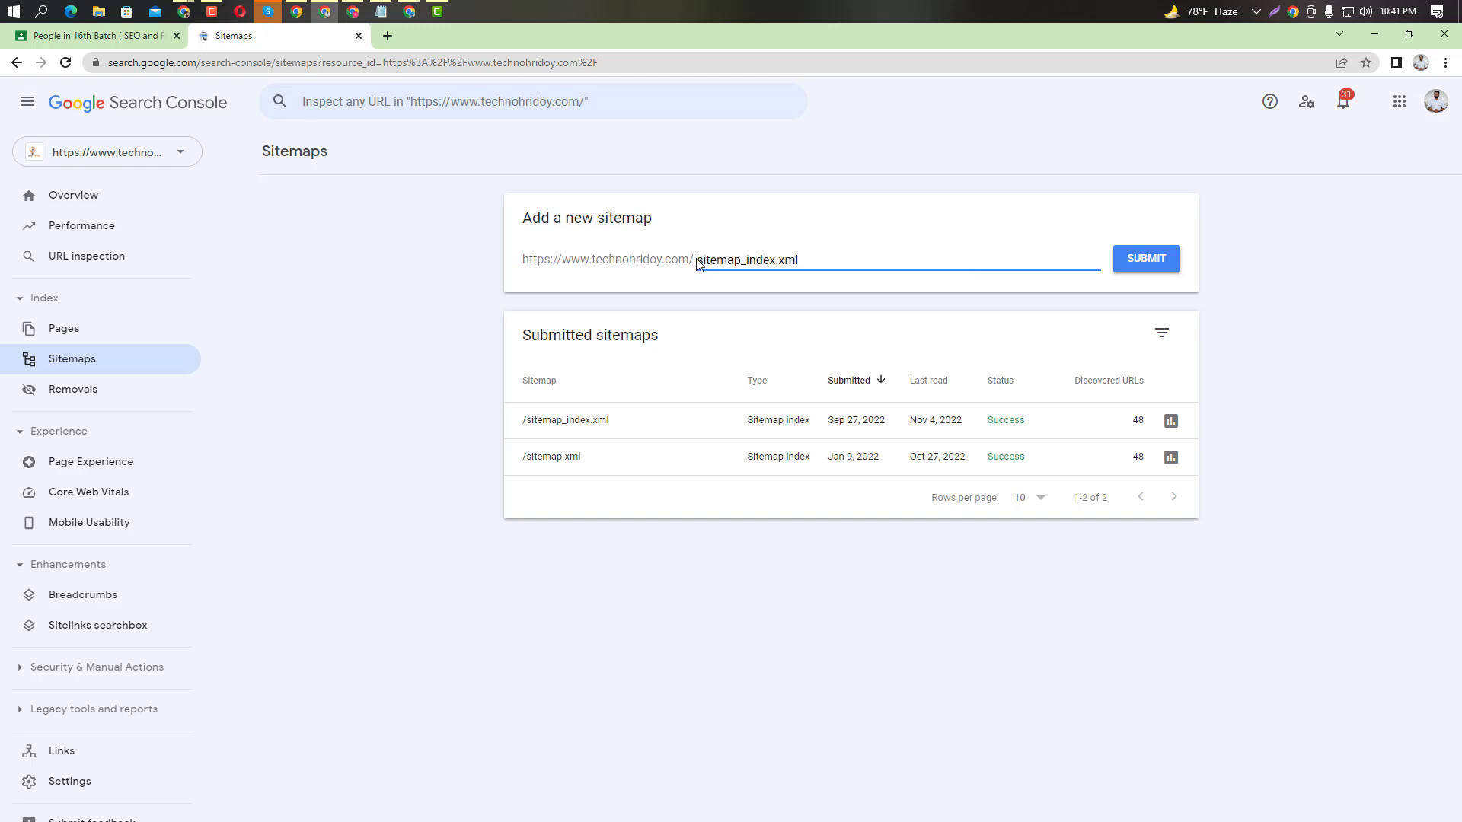
pyautogui.click(1146, 263)
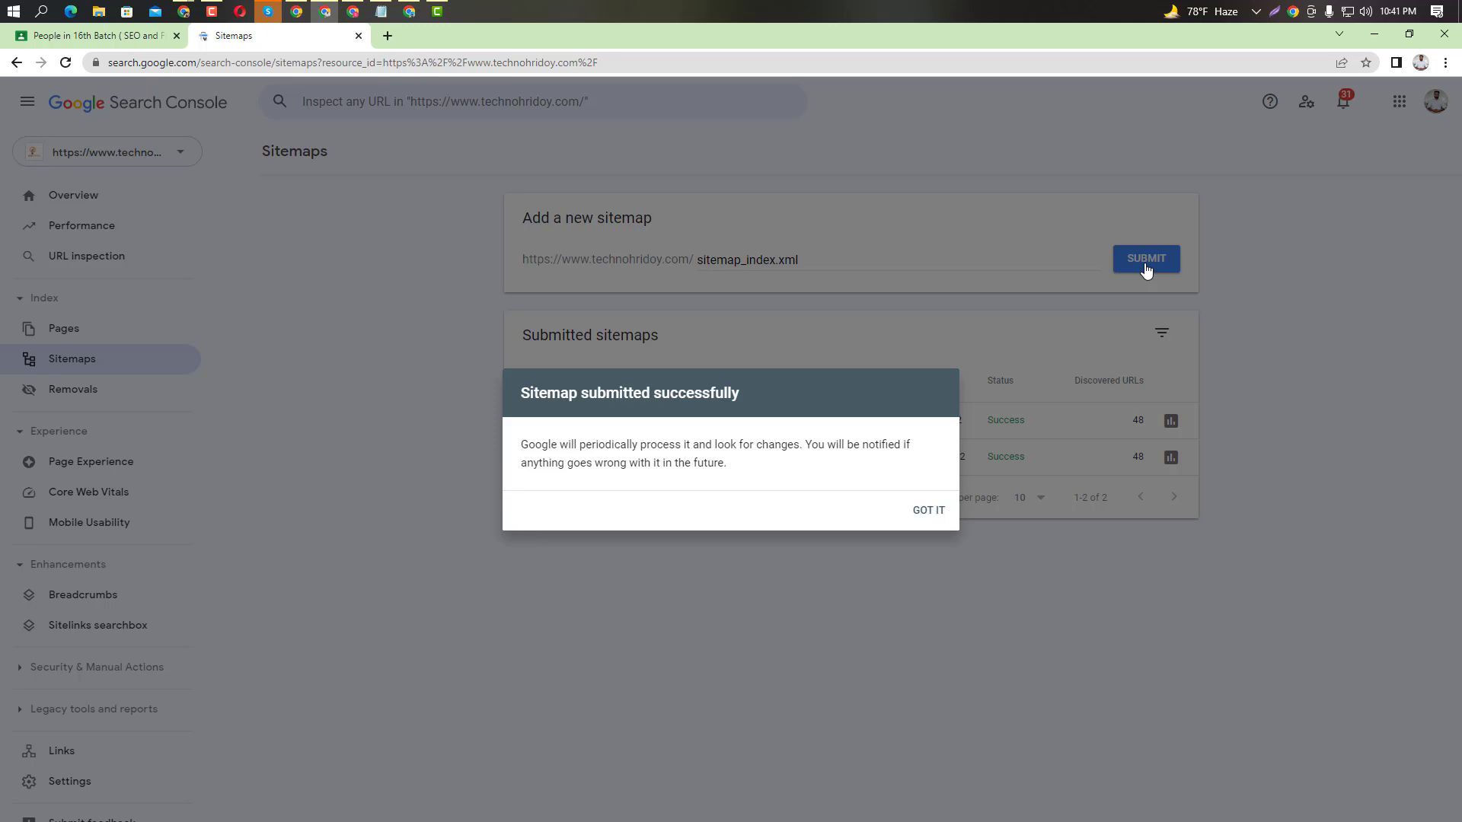
# Mark the Got it option in a screen capture of the submission message, discard the capture, and dismiss the message.
pyautogui.press('Print')
pyautogui.moveTo(390, 145); pyautogui.dragTo(1353, 767)
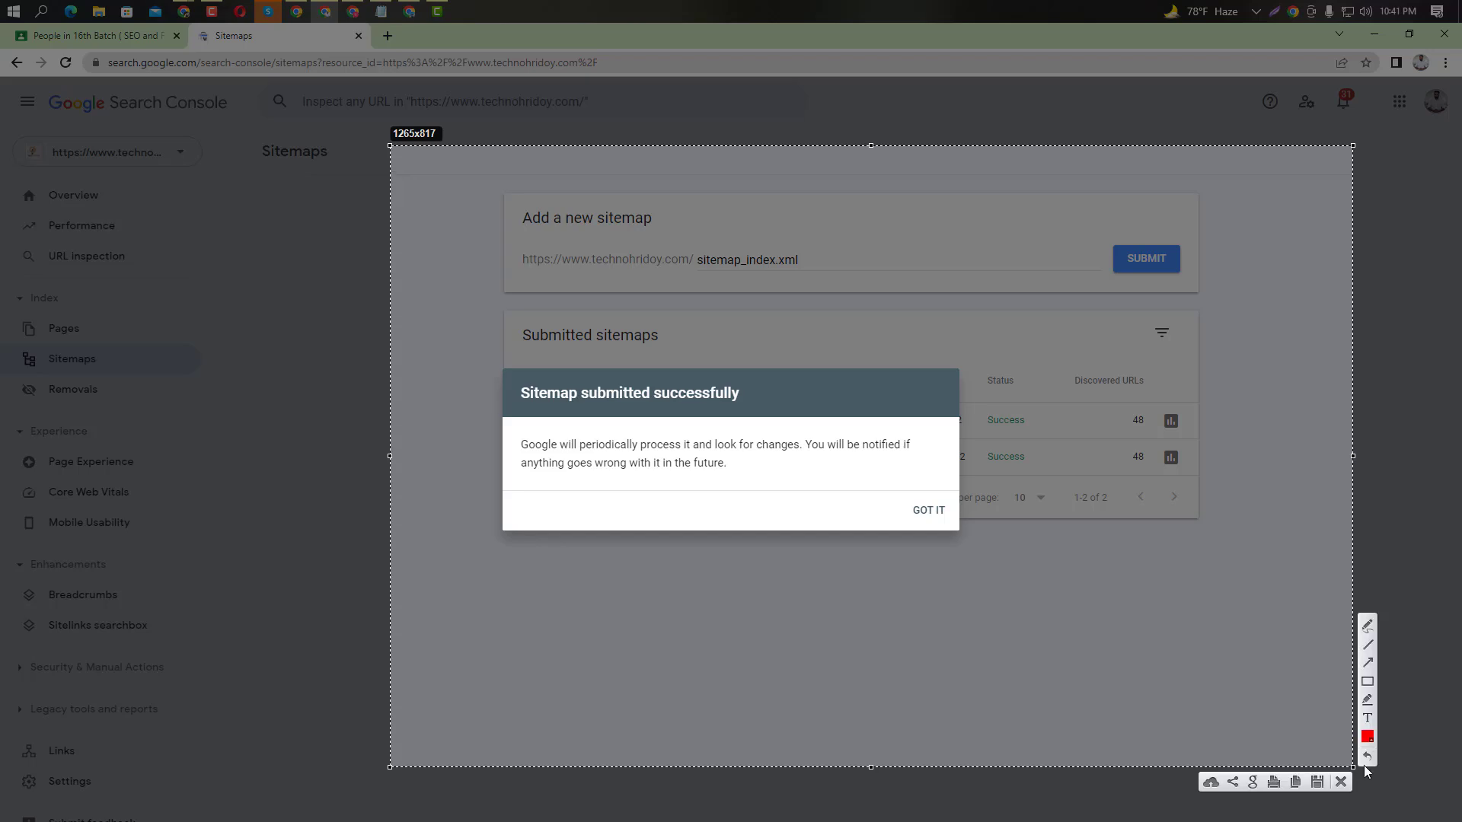
pyautogui.moveTo(888, 505); pyautogui.dragTo(975, 531)
pyautogui.click(1340, 784)
pyautogui.click(941, 512)
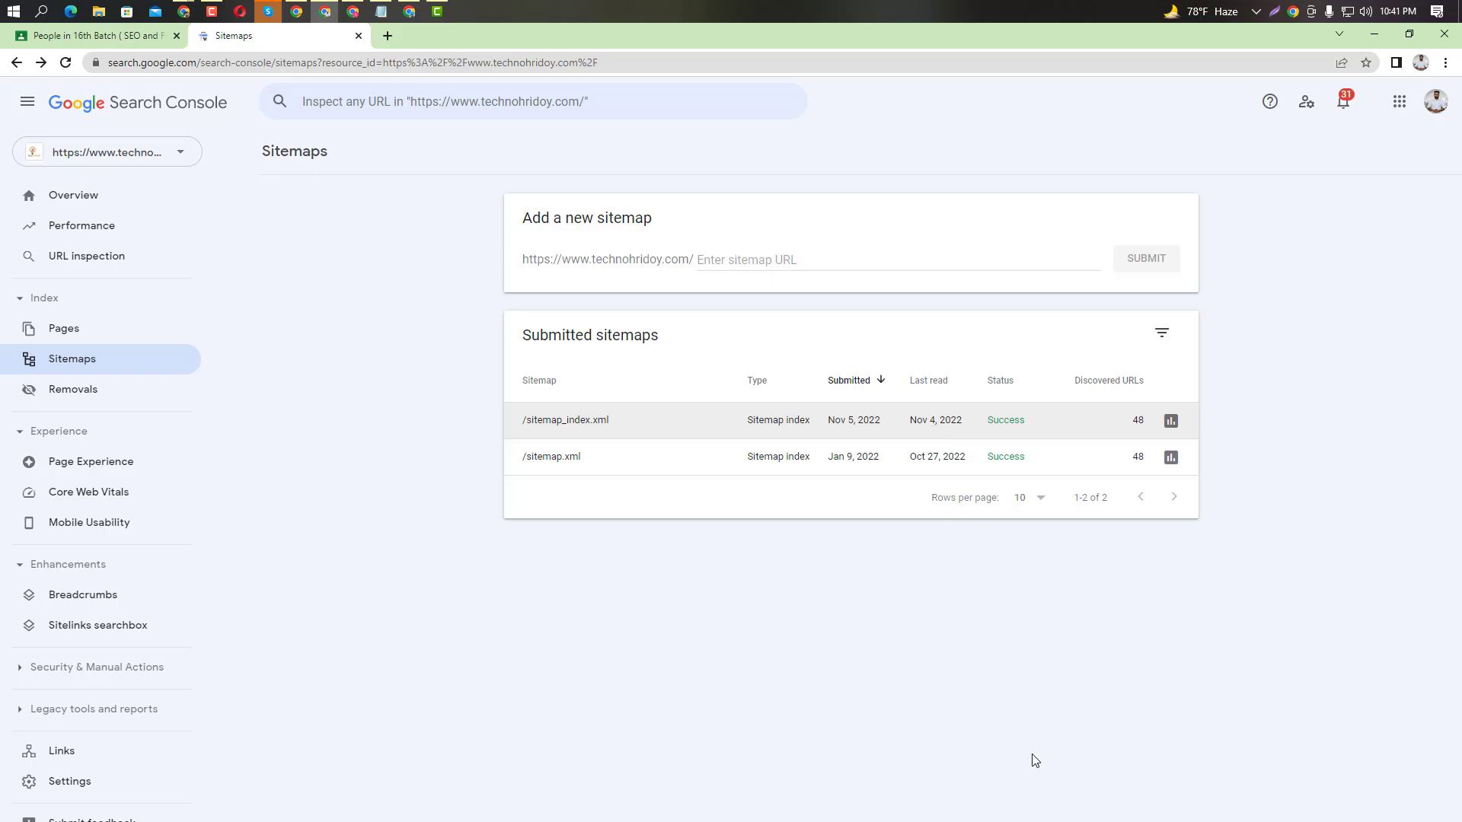
# Capture the sitemaps area, box the Submitted and Last read dates of sitemap_index.xml in red, and discard the capture.
pyautogui.press('Print')
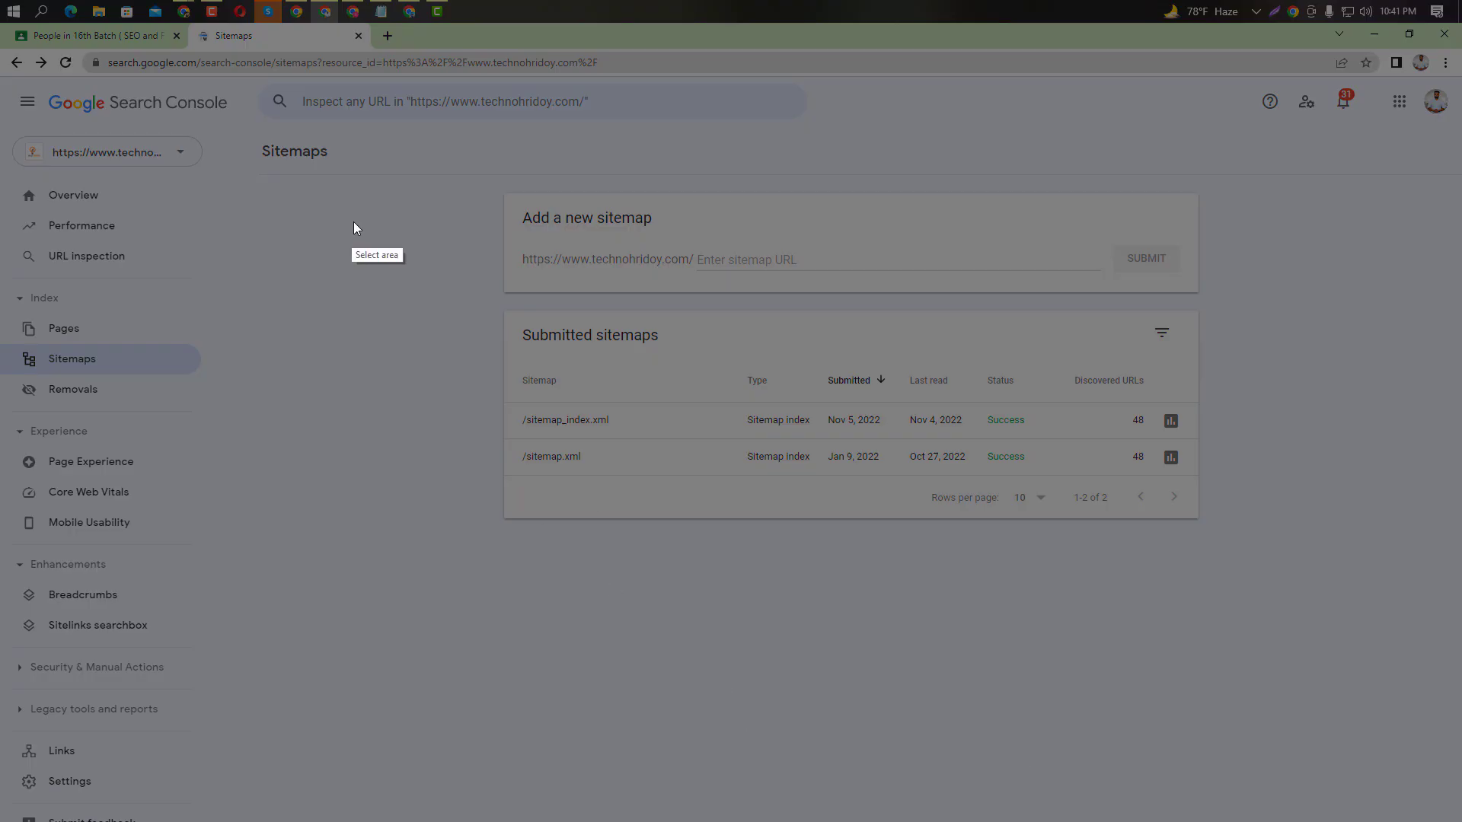
pyautogui.moveTo(376, 138); pyautogui.dragTo(1387, 641)
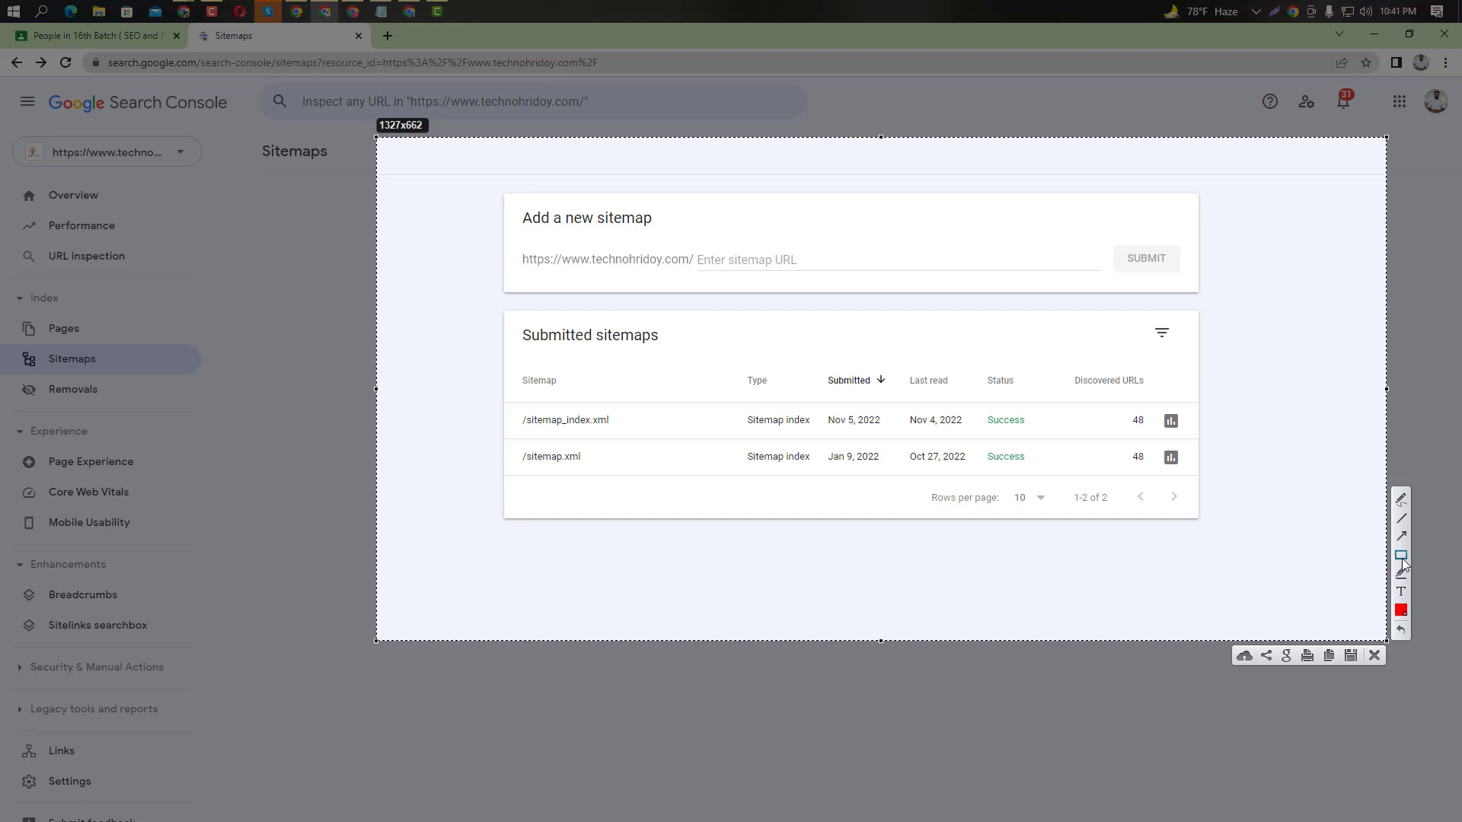
pyautogui.moveTo(822, 409)
pyautogui.mouseDown()
pyautogui.moveTo(885, 437)
pyautogui.moveTo(963, 430)
pyautogui.mouseUp()
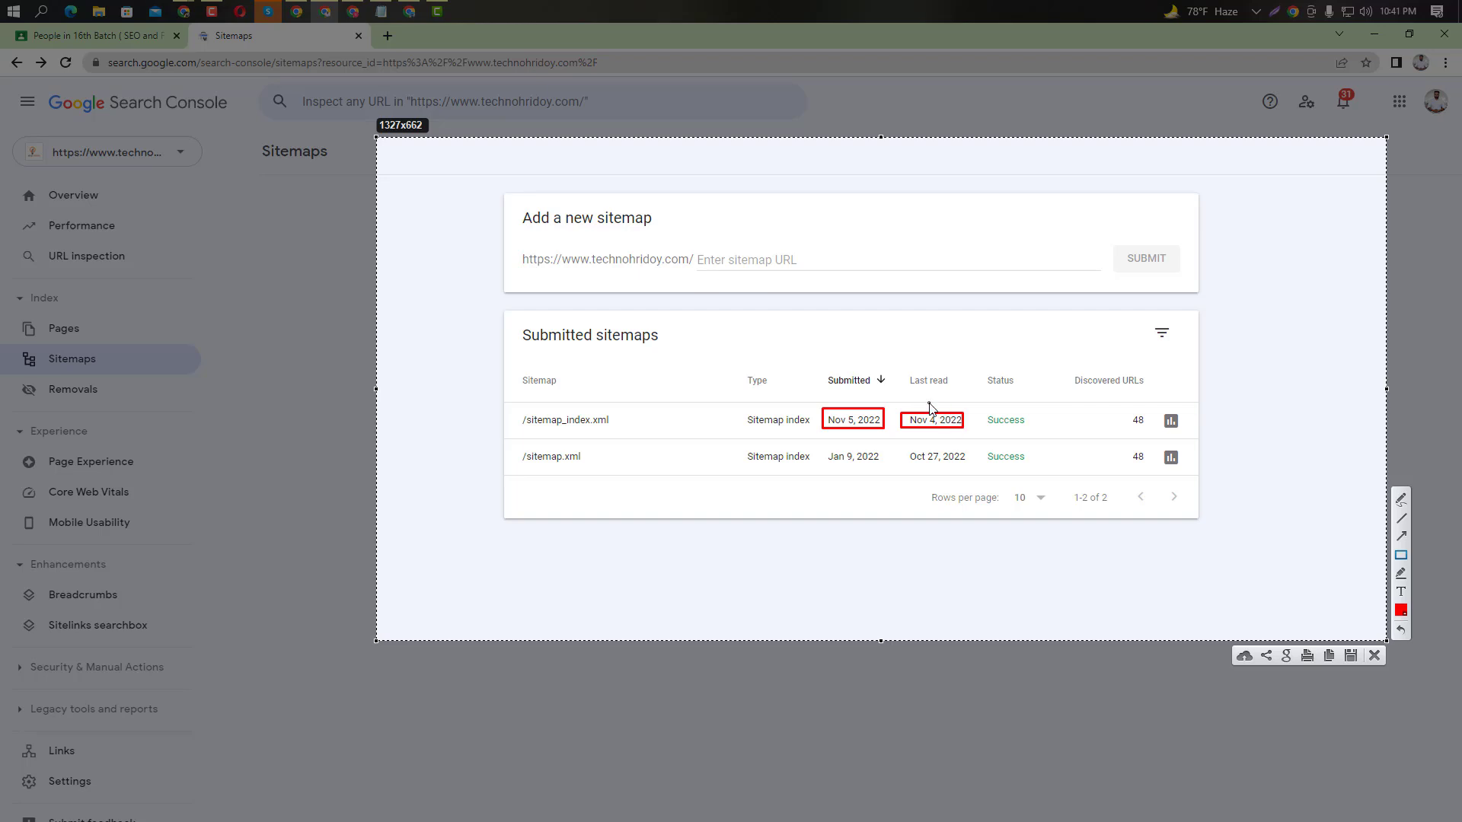
pyautogui.click(1374, 656)
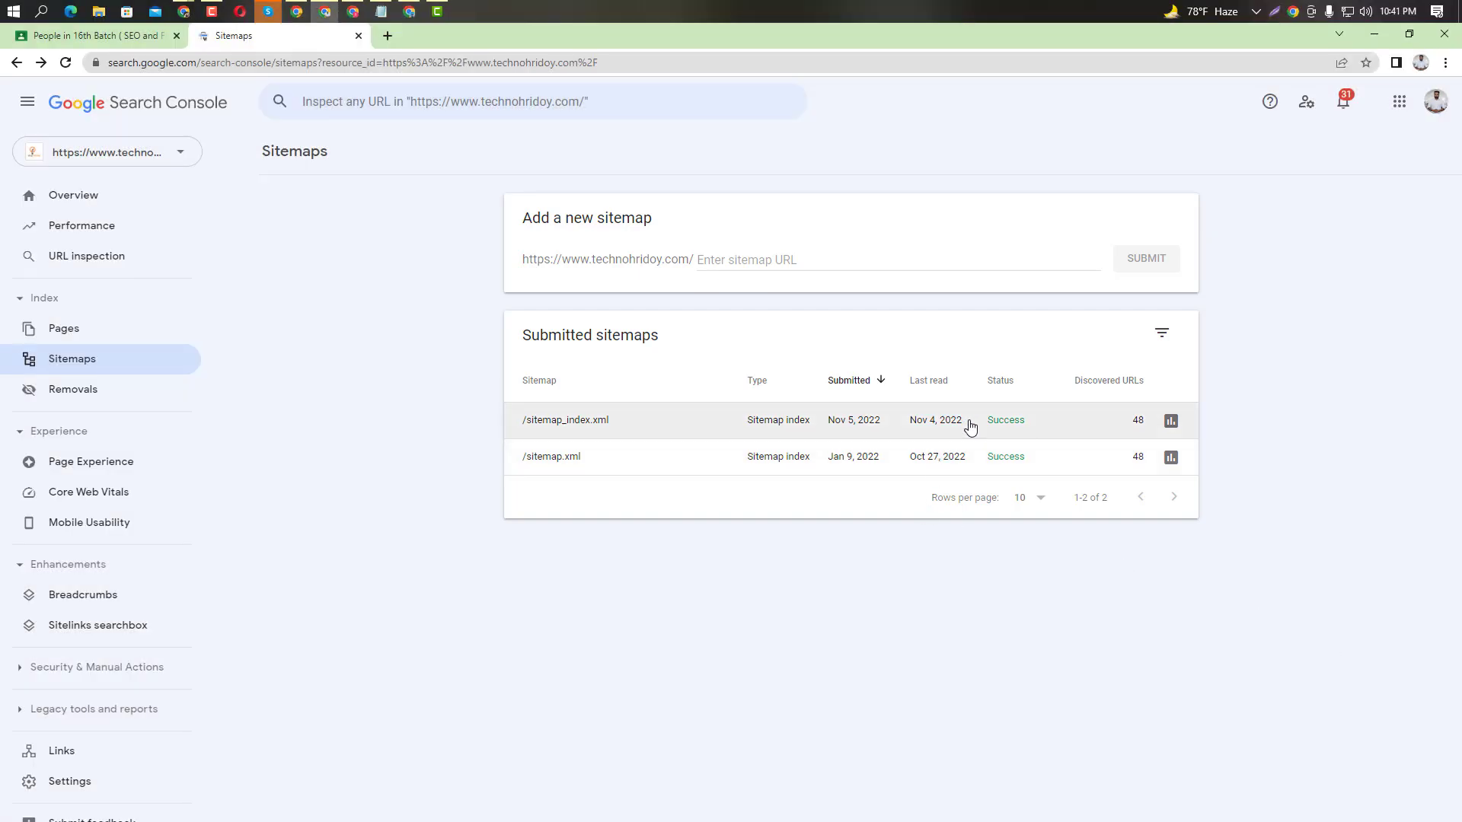
# Open the sitemap_index.xml details, highlight its processing status, box the sitemaps read list in a screen capture, and discard the capture.
pyautogui.click(1135, 424)
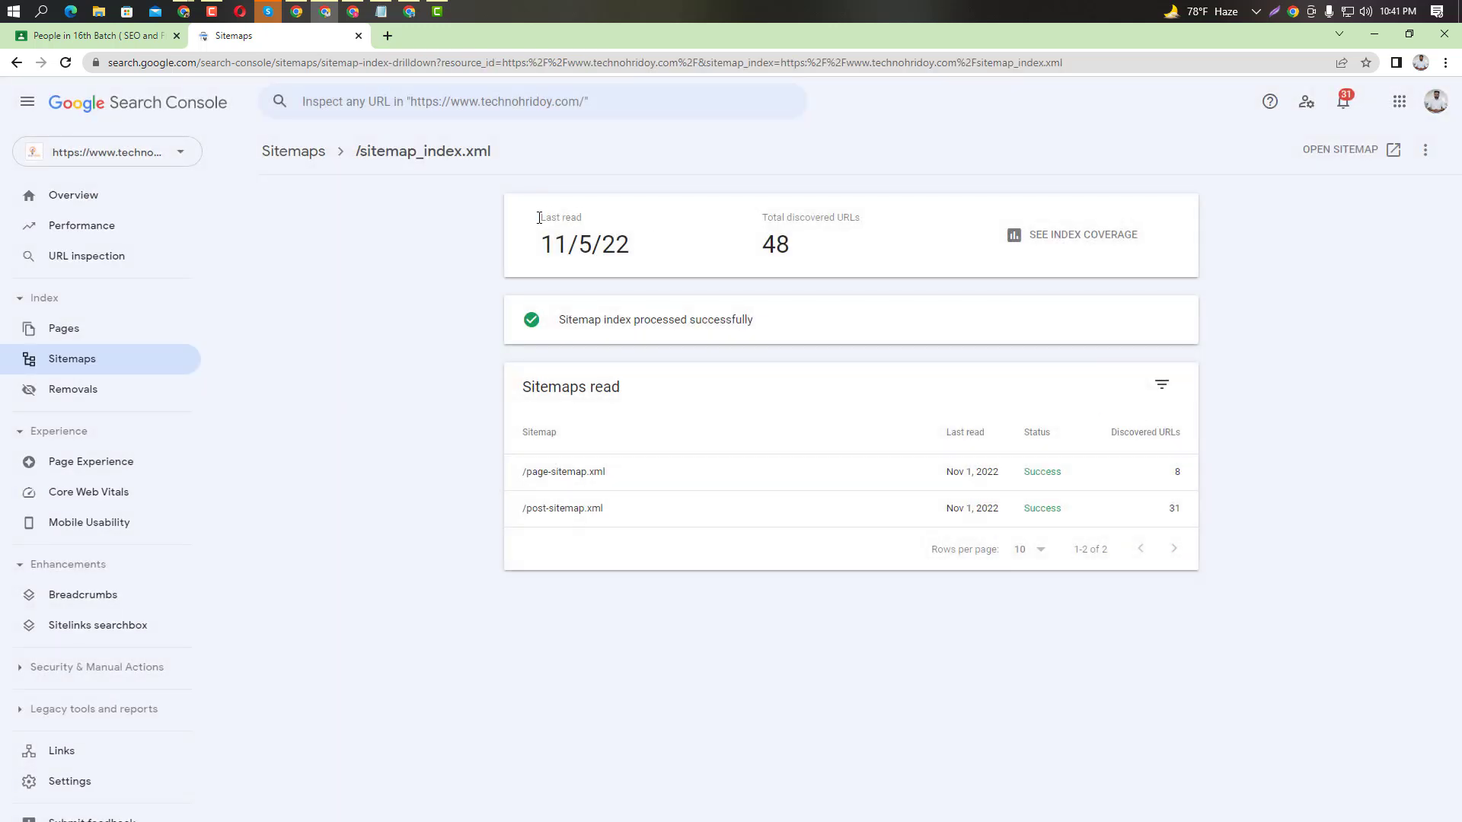
pyautogui.moveTo(559, 319); pyautogui.dragTo(752, 339)
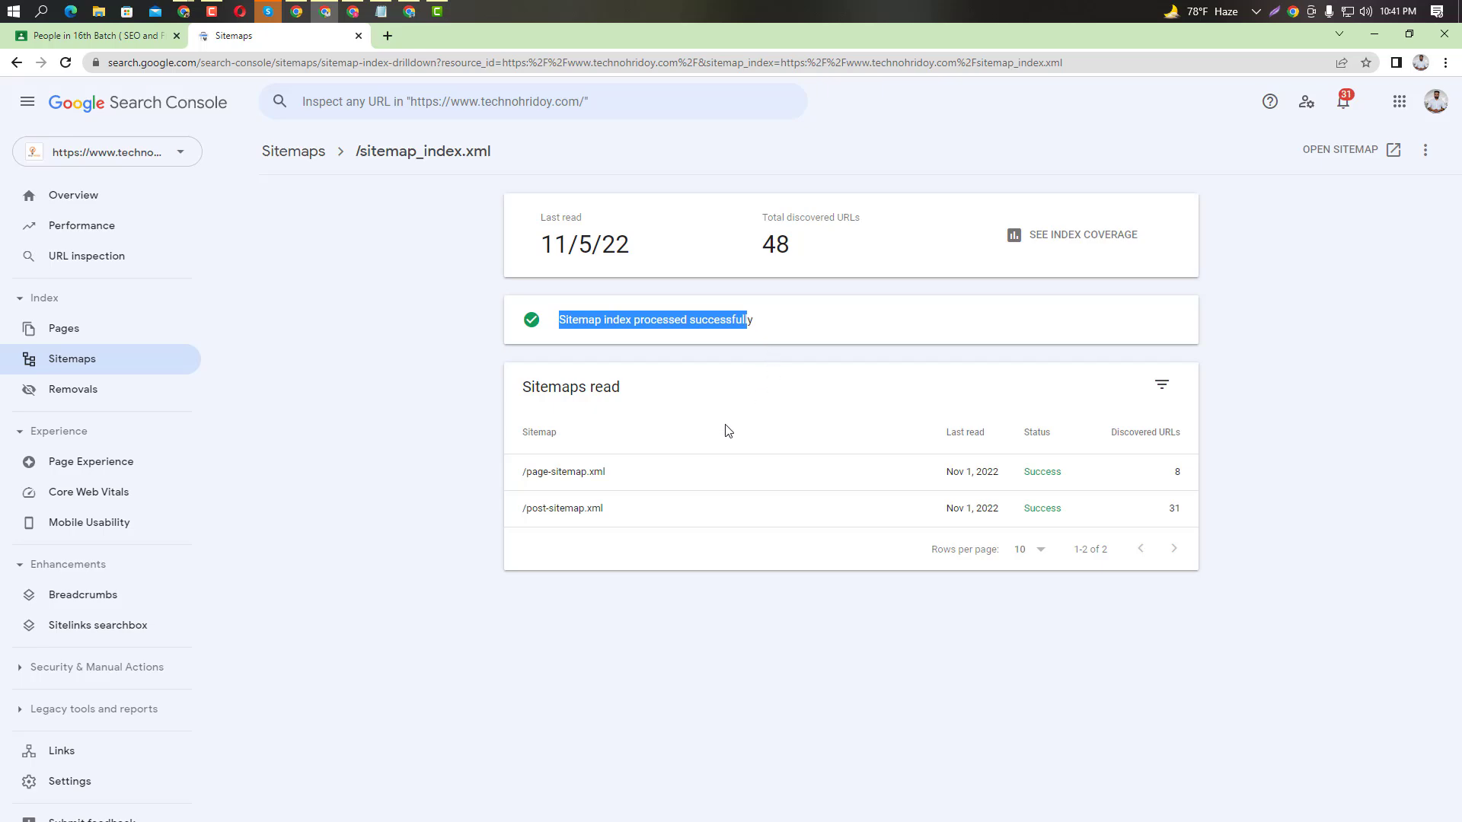
pyautogui.press('Print')
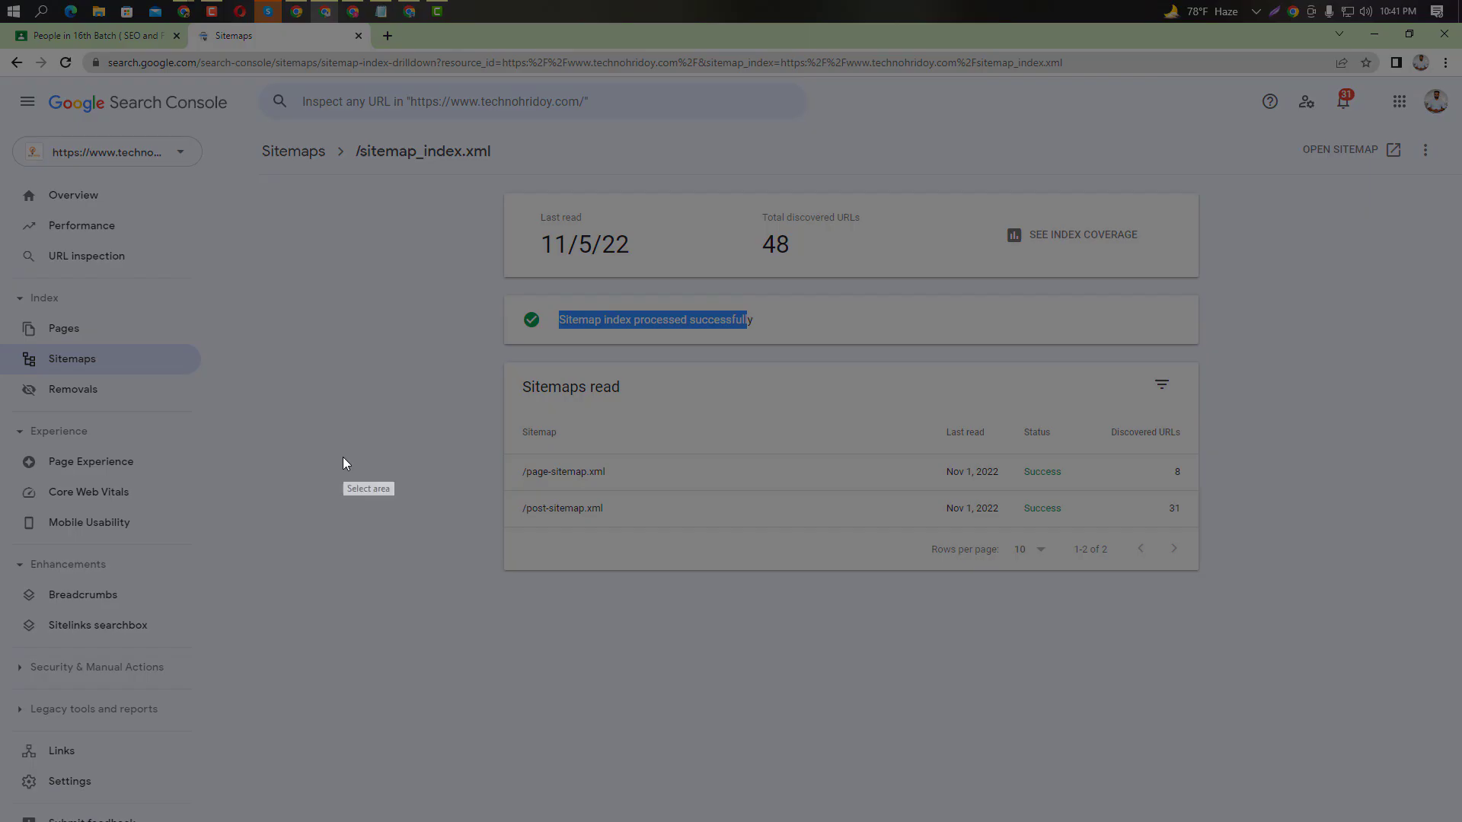
pyautogui.moveTo(414, 148); pyautogui.dragTo(1309, 613)
pyautogui.click(1322, 529)
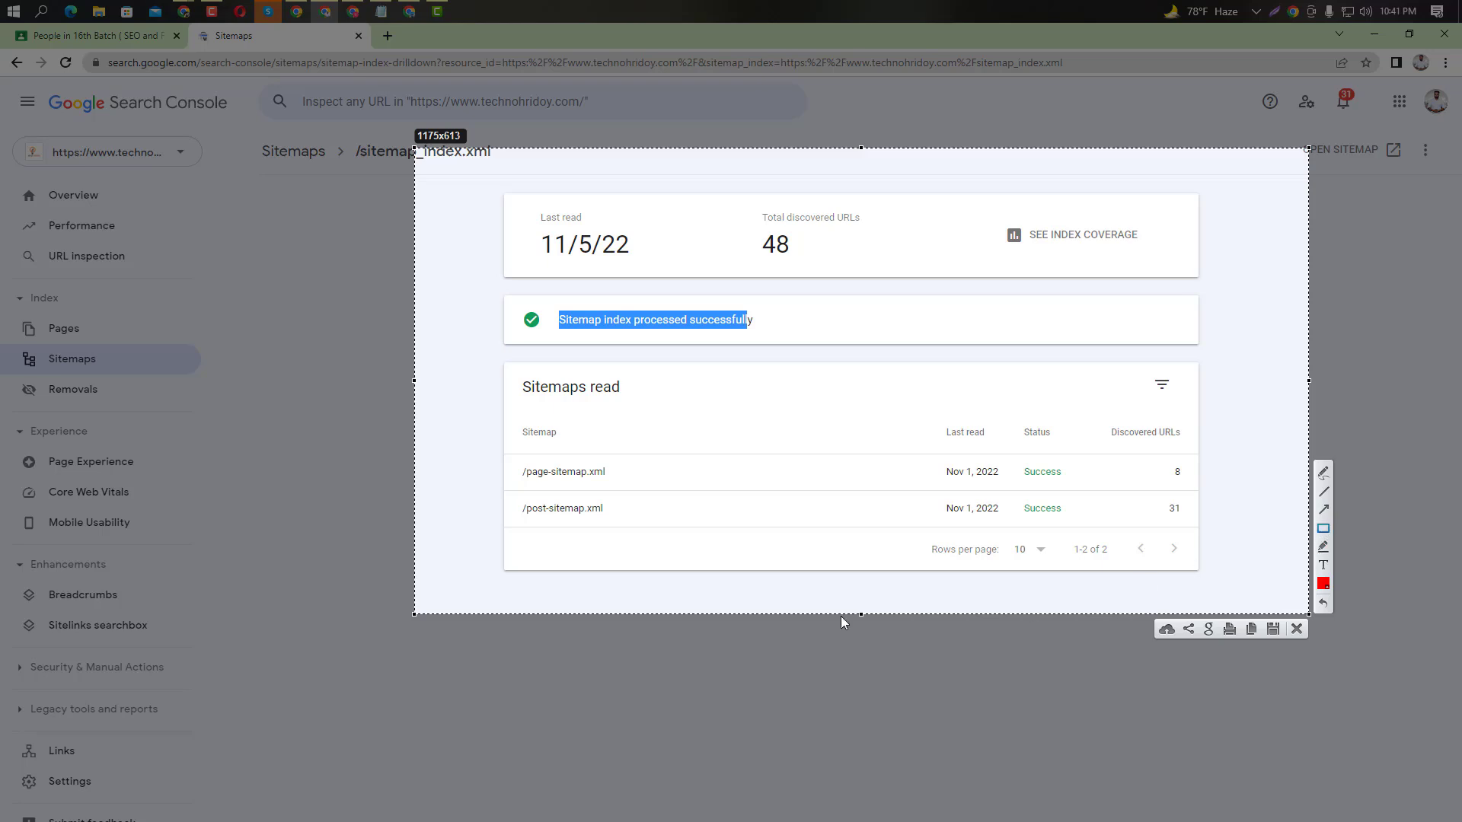
pyautogui.moveTo(491, 435); pyautogui.dragTo(1077, 590)
pyautogui.moveTo(1069, 652); pyautogui.dragTo(905, 821)
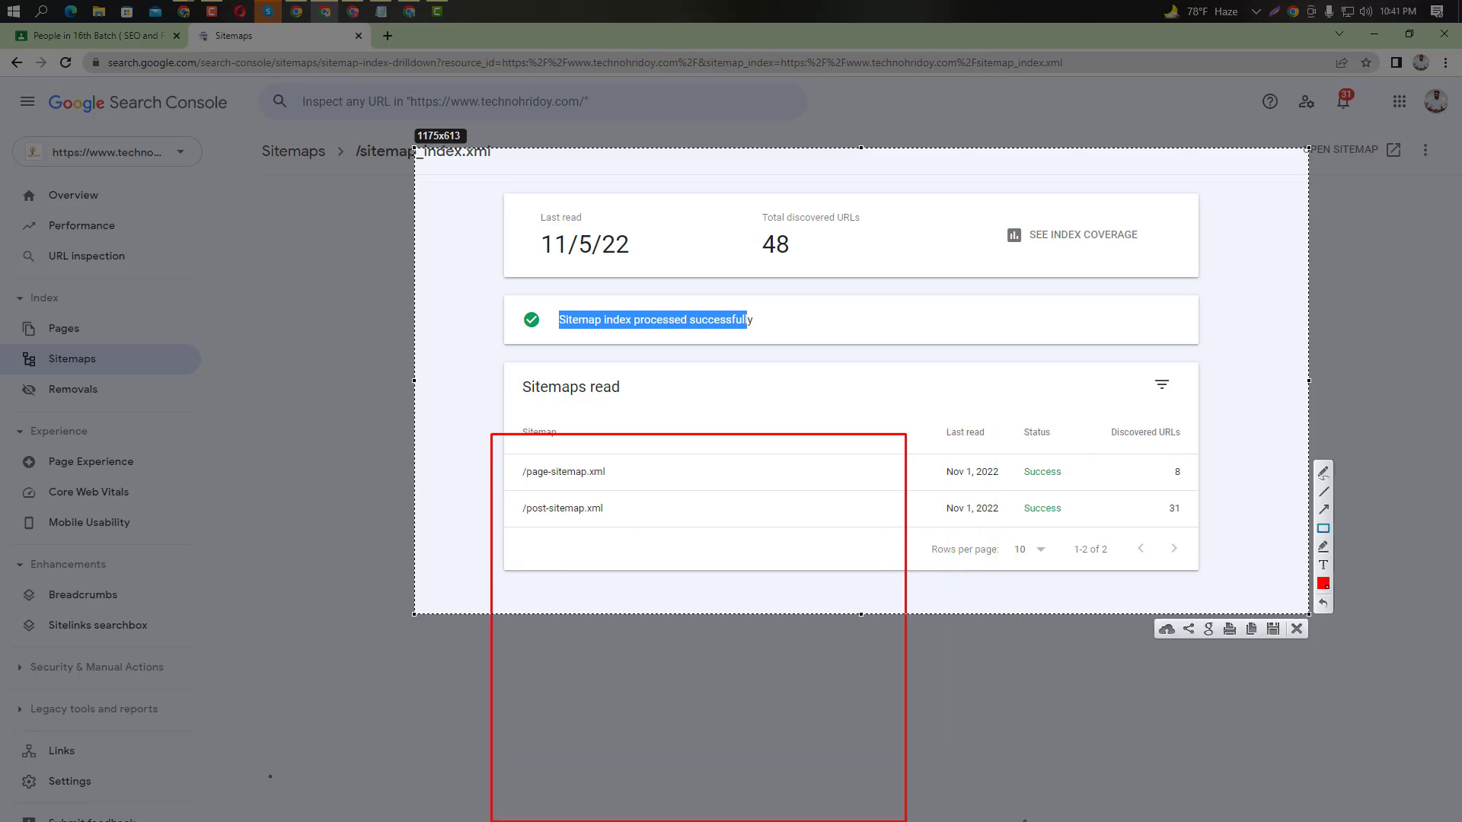
pyautogui.moveTo(482, 409); pyautogui.dragTo(1333, 554)
pyautogui.click(1297, 629)
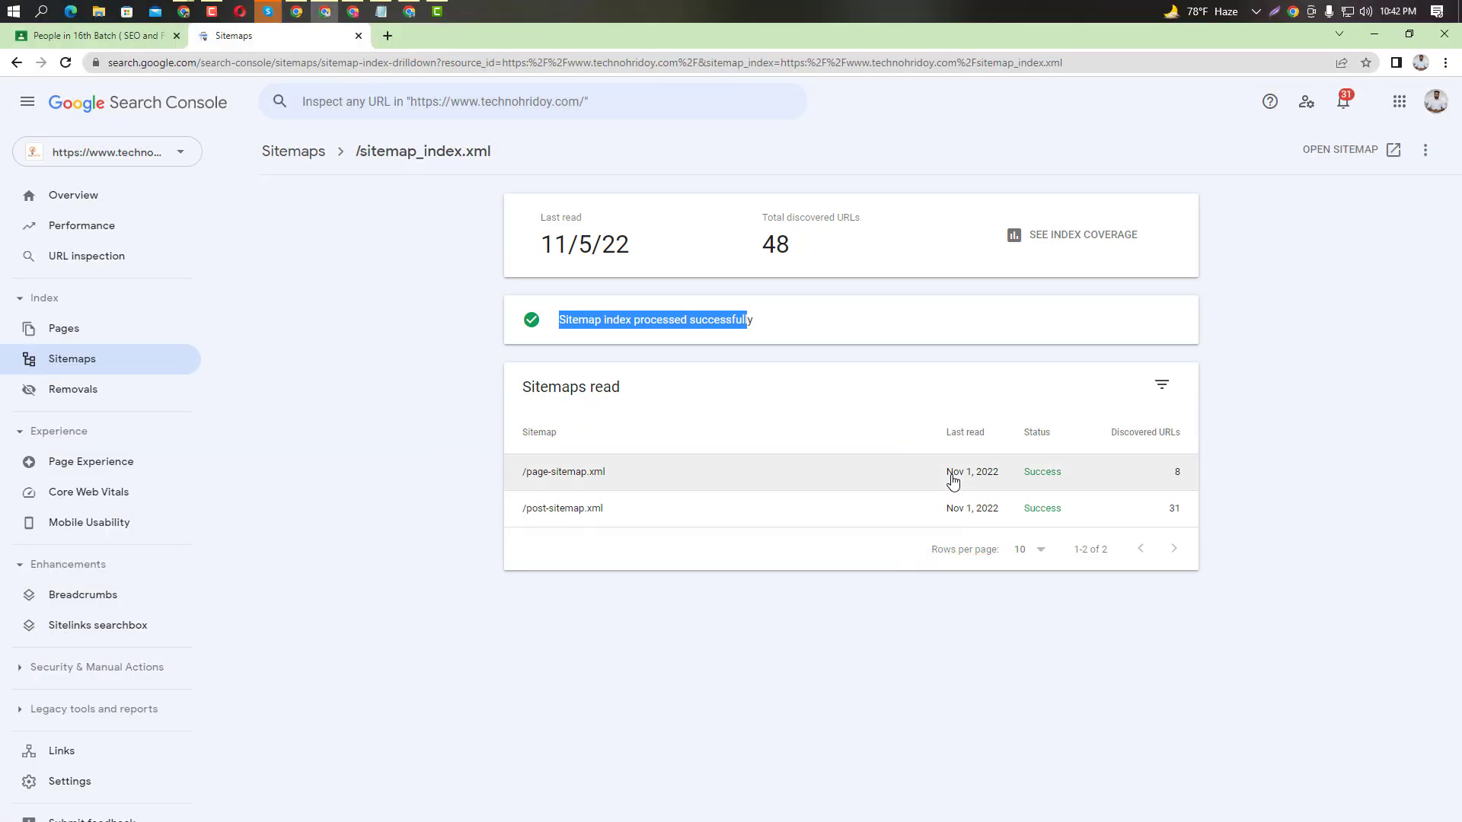
# View the page-sitemap.xml details, return to the index, and open post-sitemap.xml to highlight its discovered URL count.
pyautogui.rightClick(951, 476)
pyautogui.click(794, 469)
pyautogui.click(793, 467)
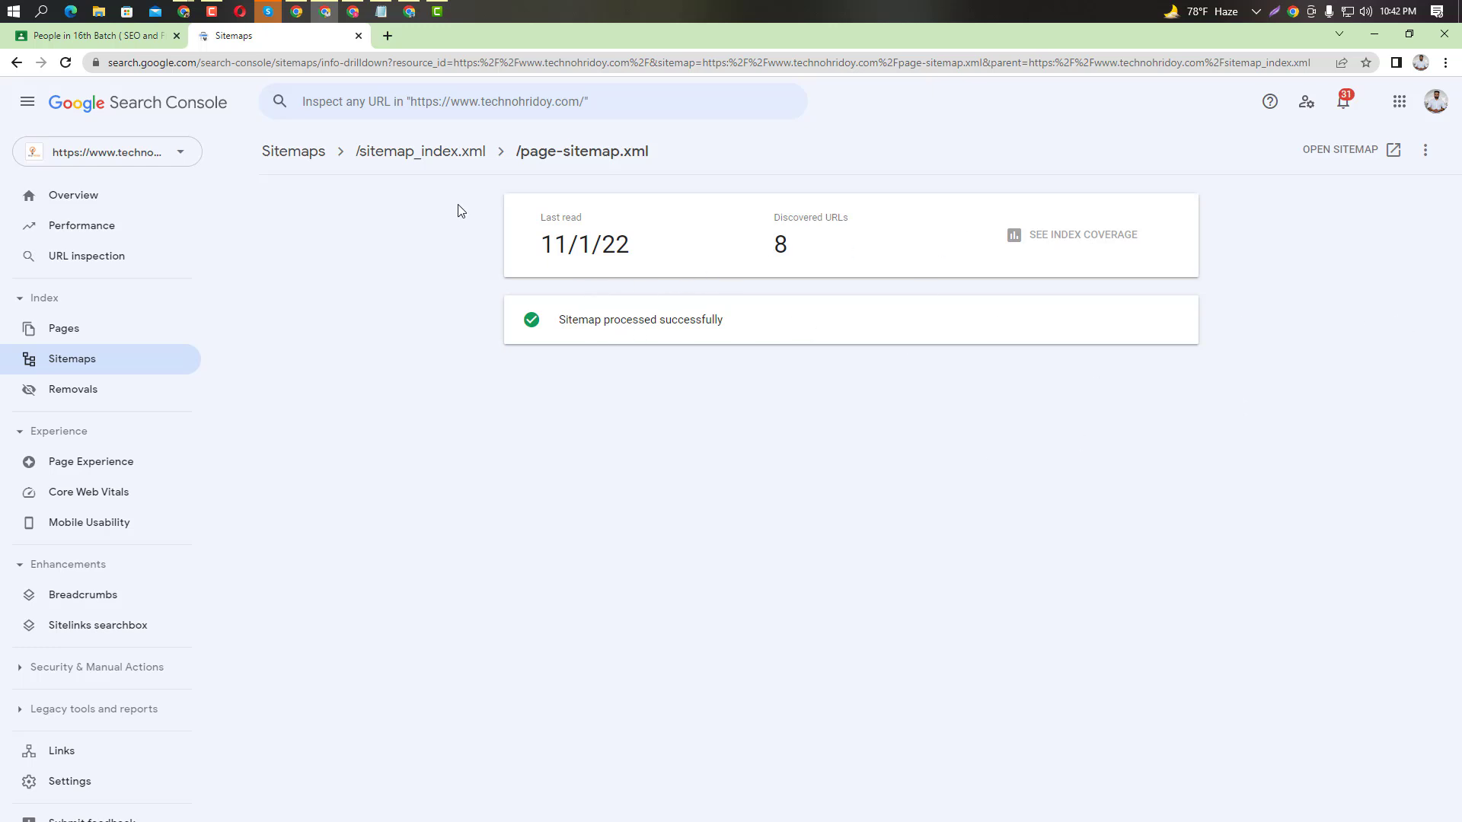
pyautogui.click(16, 62)
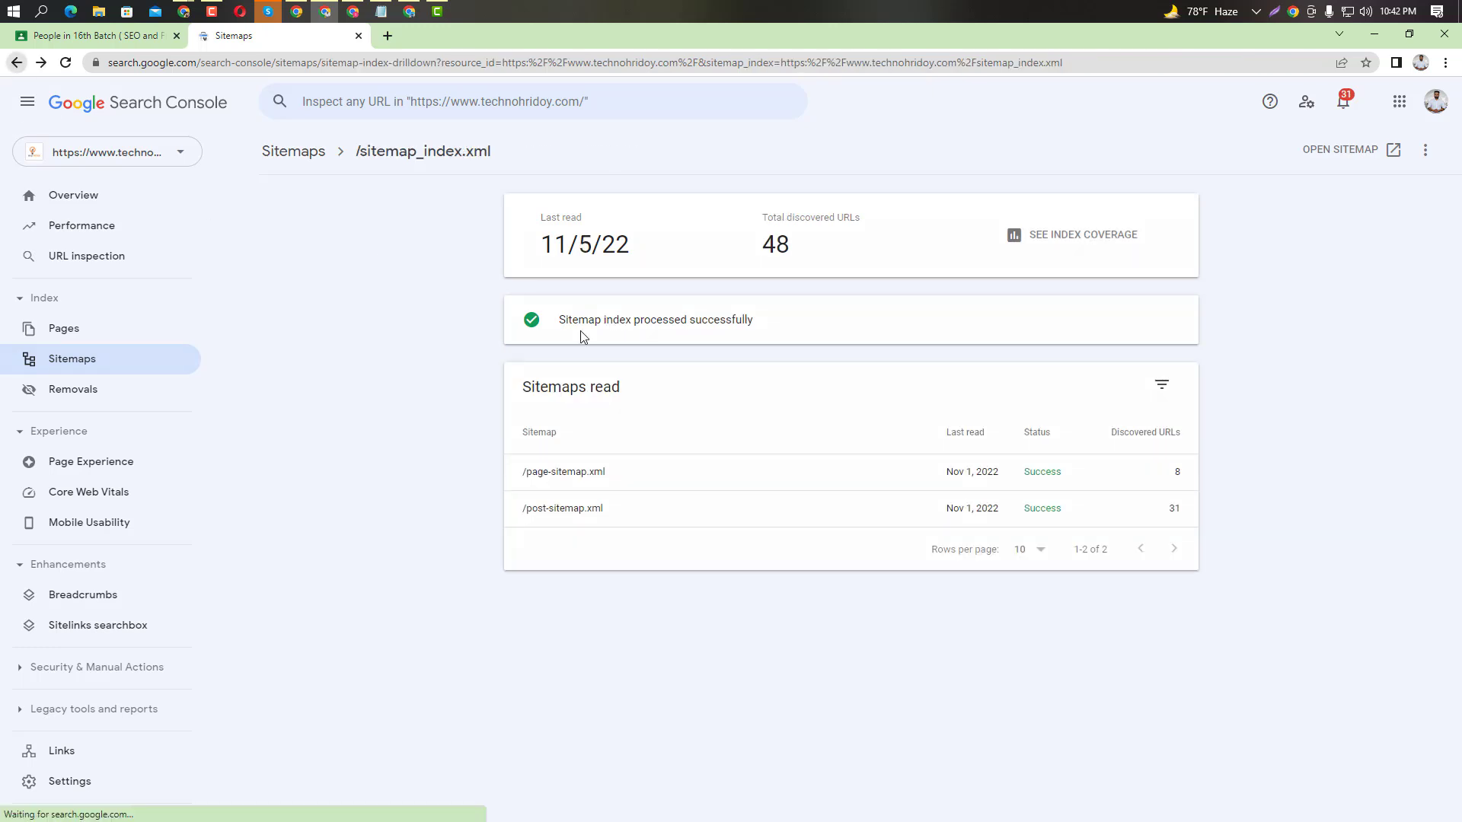
pyautogui.click(946, 506)
pyautogui.moveTo(758, 261); pyautogui.dragTo(873, 266)
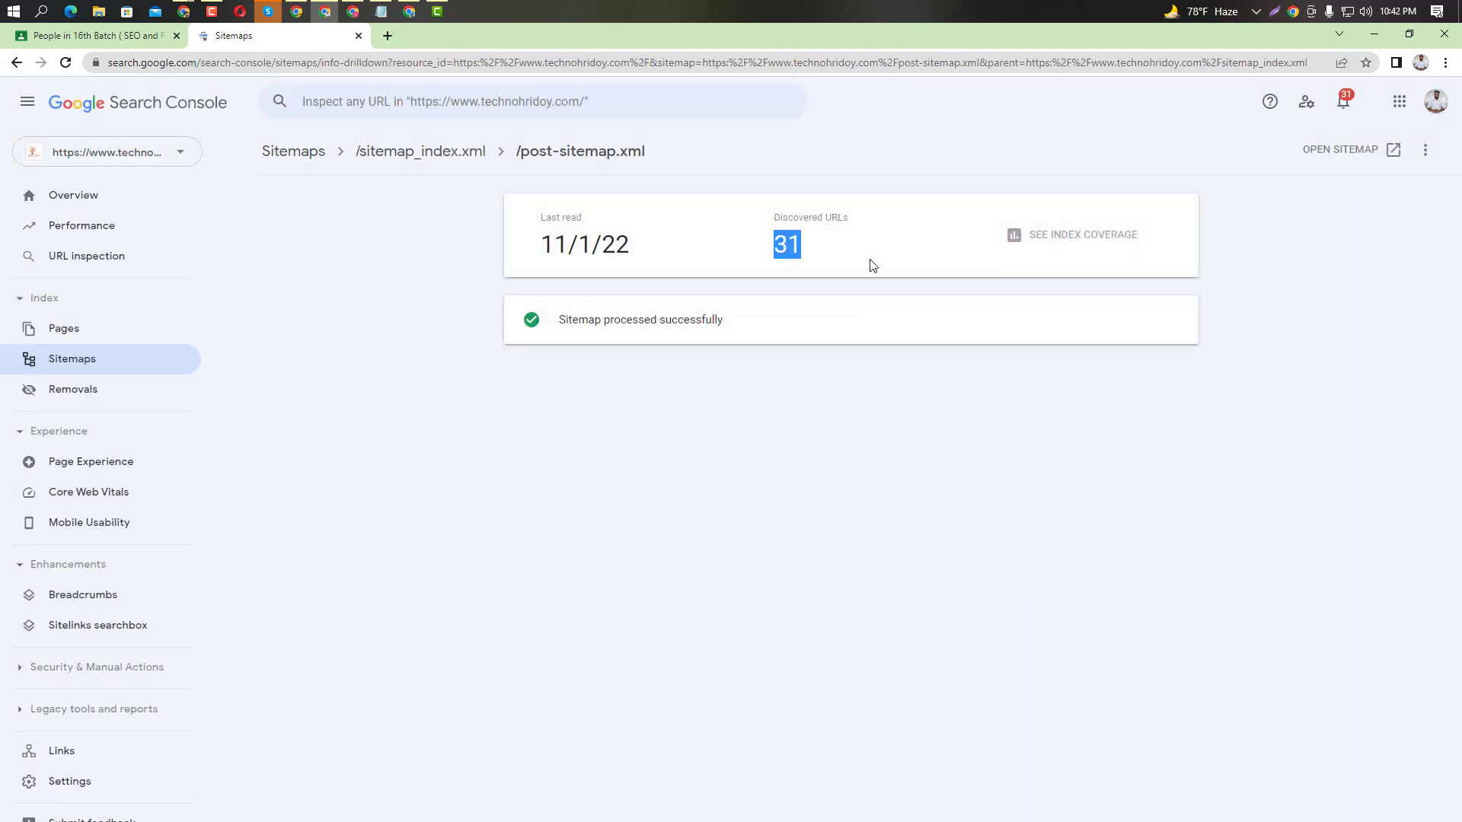
# Bring up the Rank Math robots.txt settings window, and switch to the Chrome window showing the XML sitemap index.
pyautogui.moveTo(183, 12)
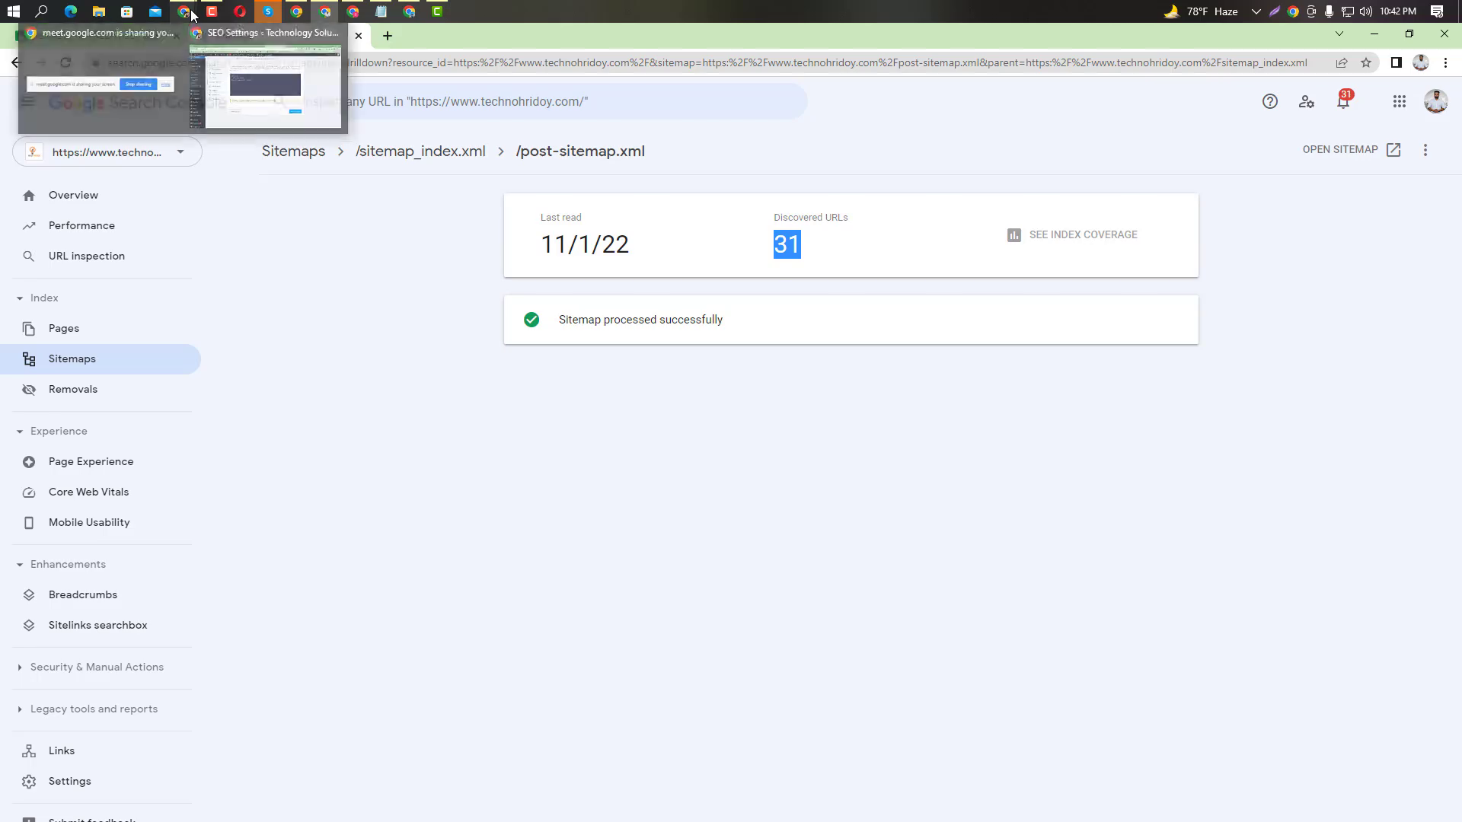
pyautogui.click(260, 82)
pyautogui.moveTo(409, 11)
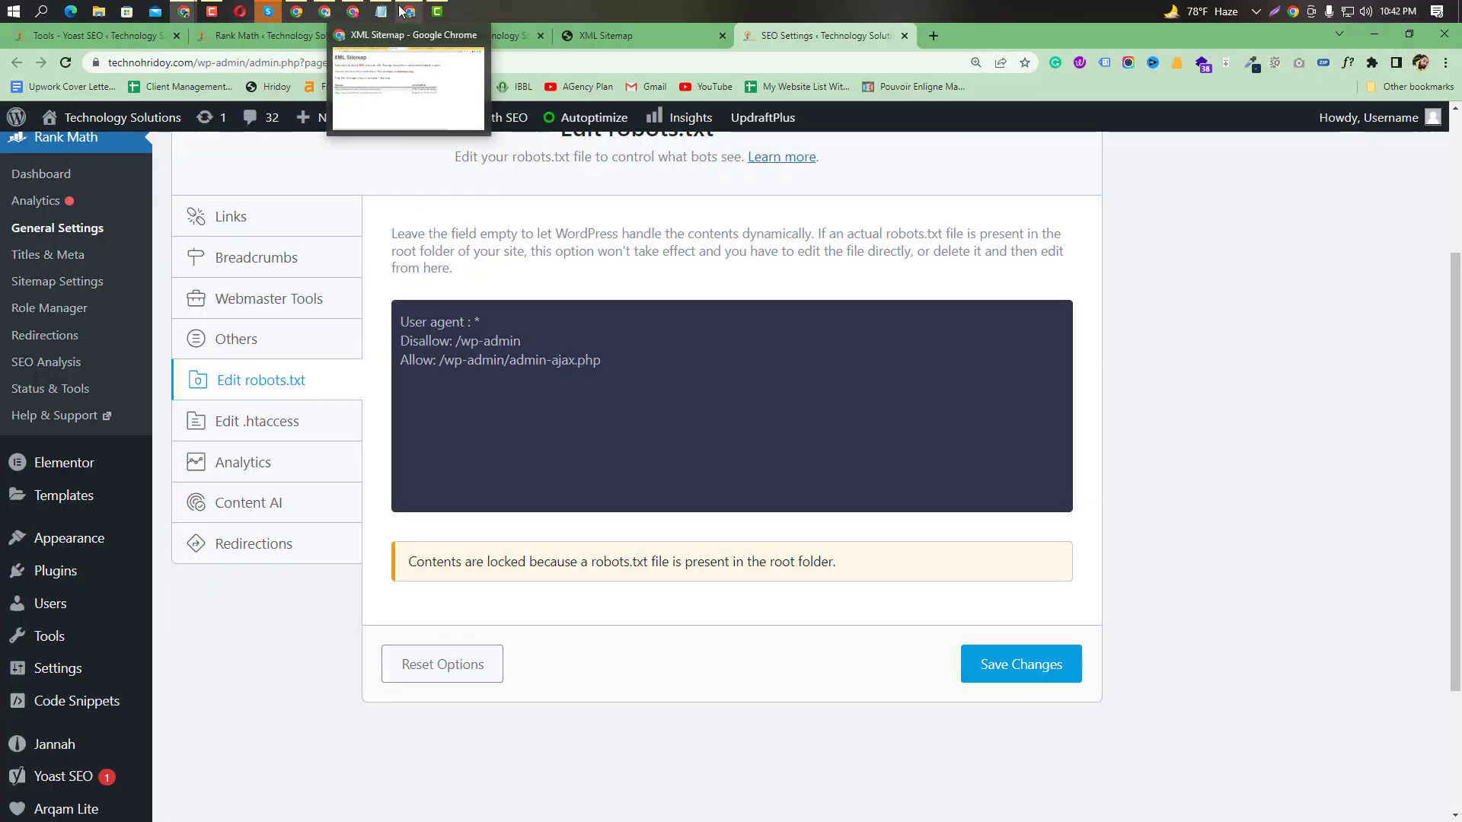
pyautogui.click(418, 116)
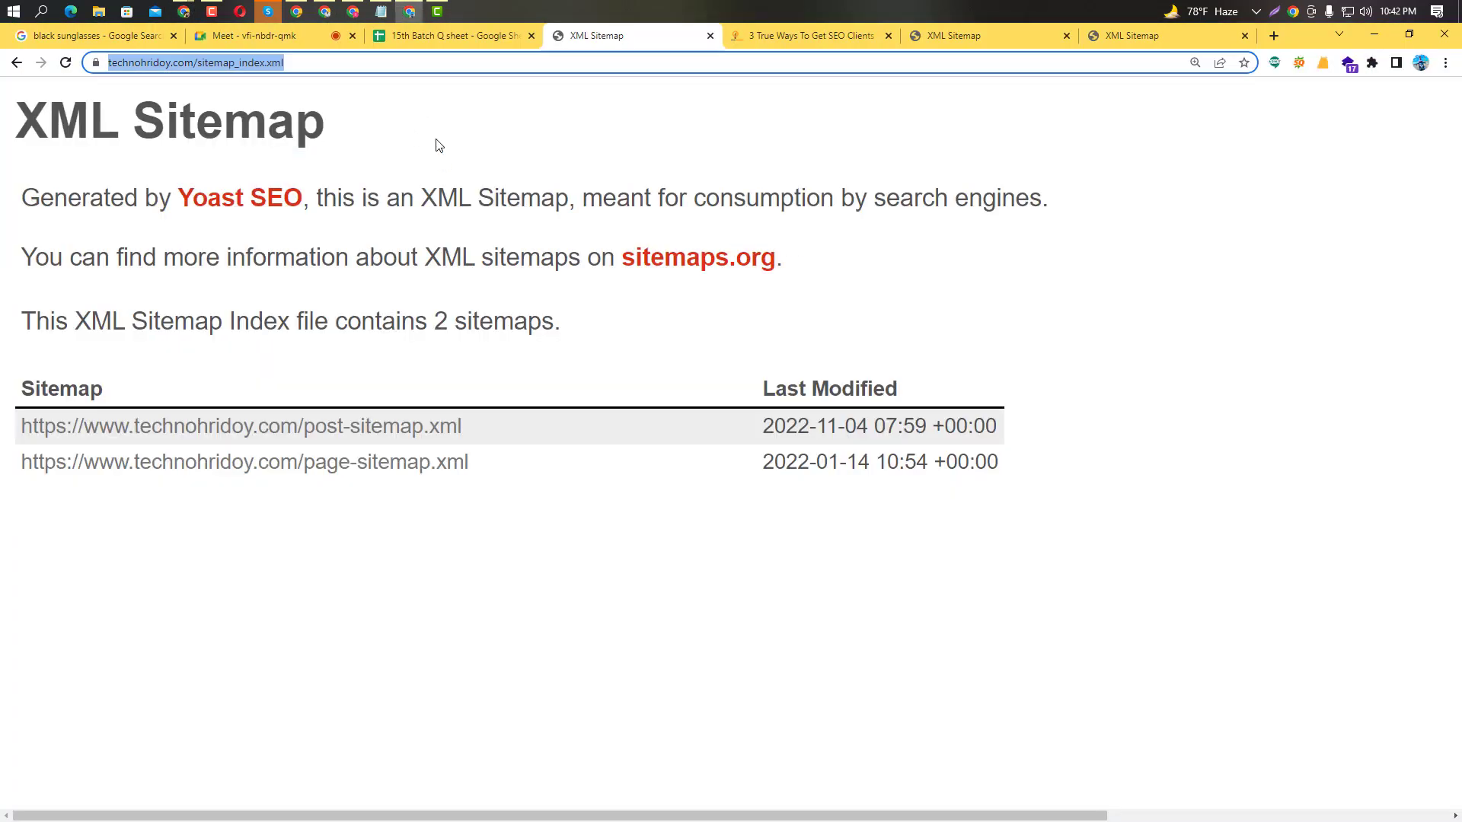
# Check the class messages in the Meet call and open YouTube in a new tab.
pyautogui.click(259, 34)
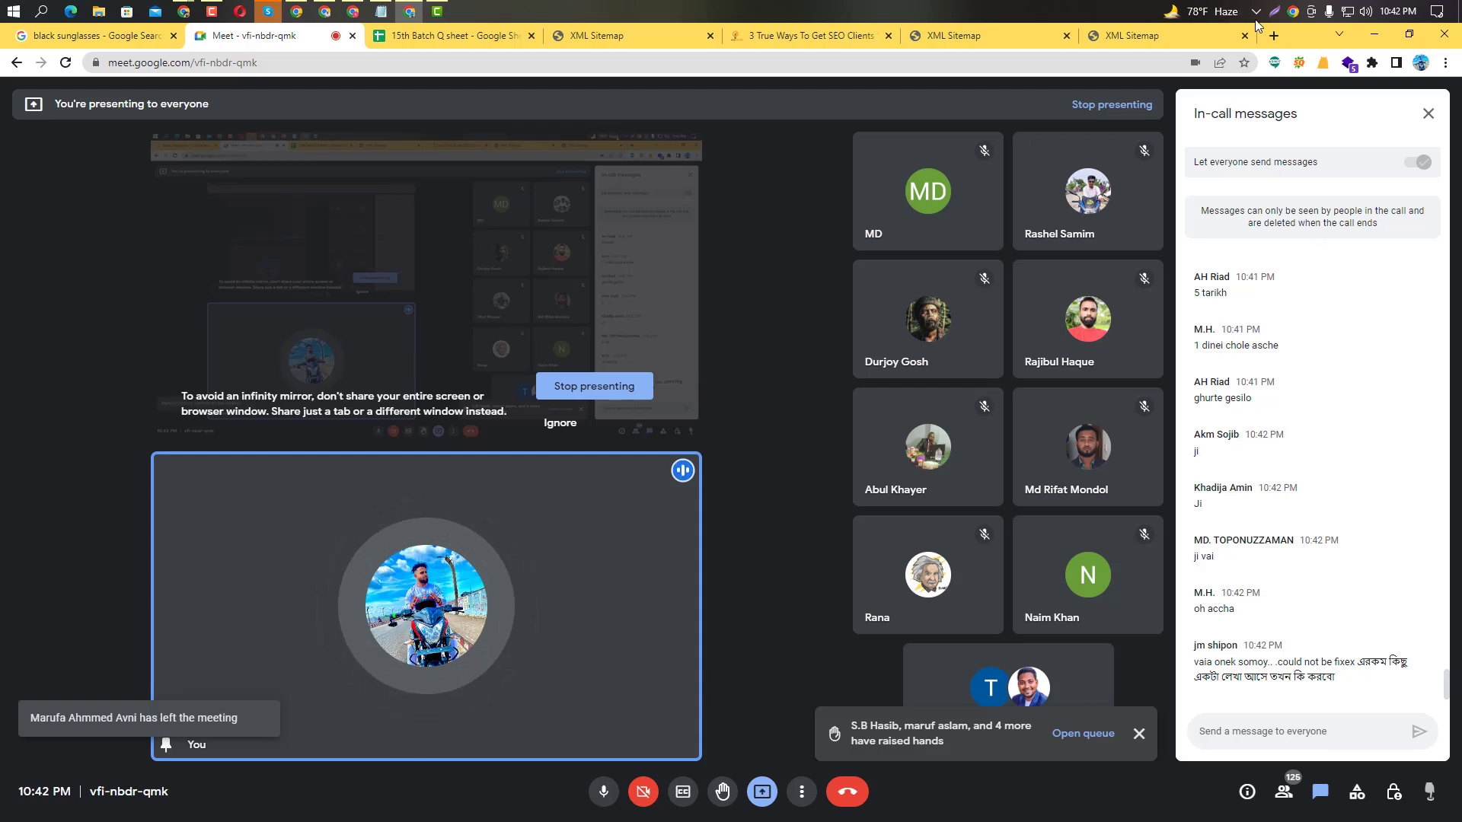
pyautogui.click(1273, 36)
pyautogui.click(936, 62)
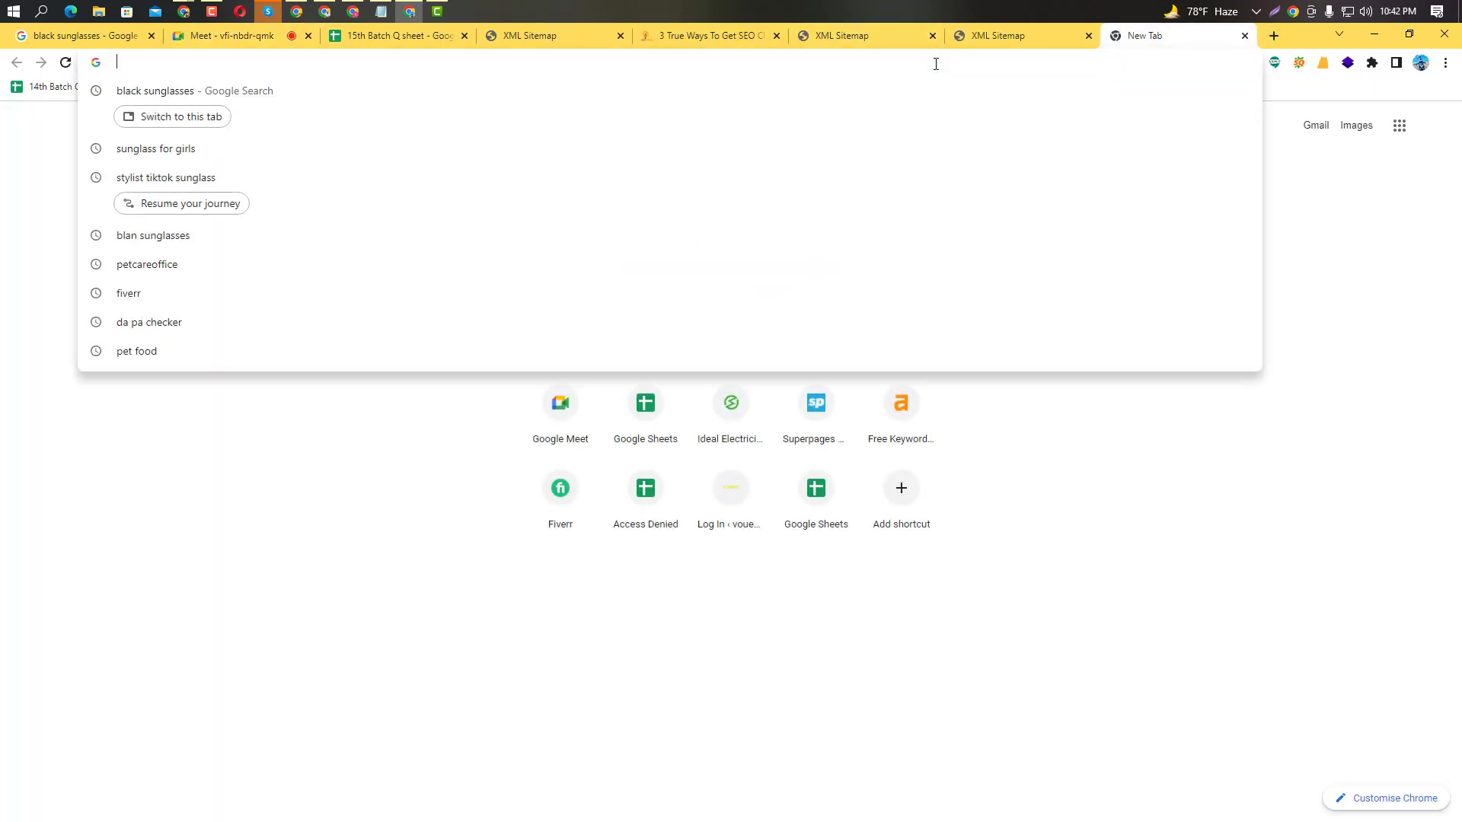
pyautogui.write('youtu')
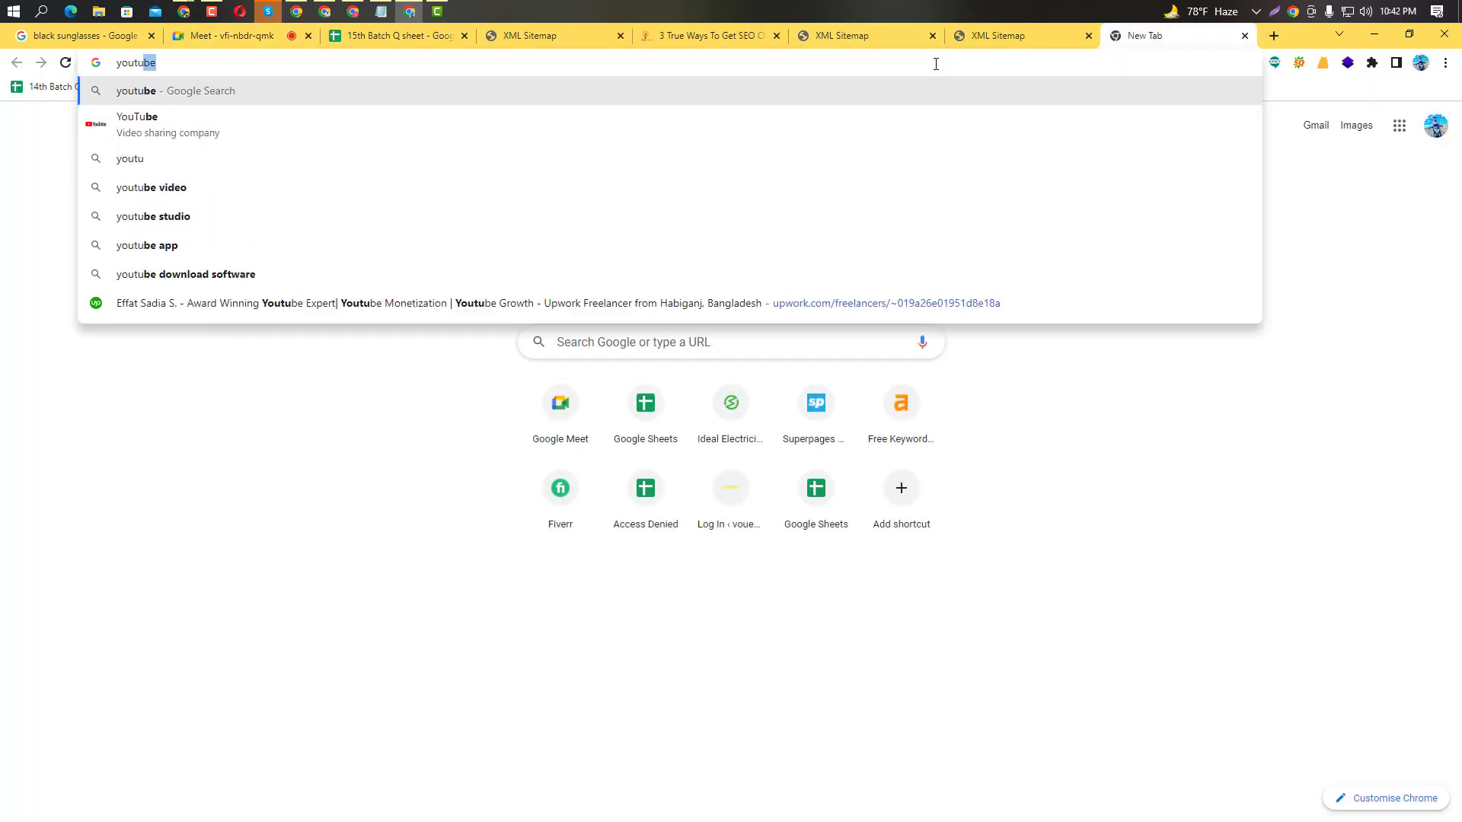
pyautogui.press('Return')
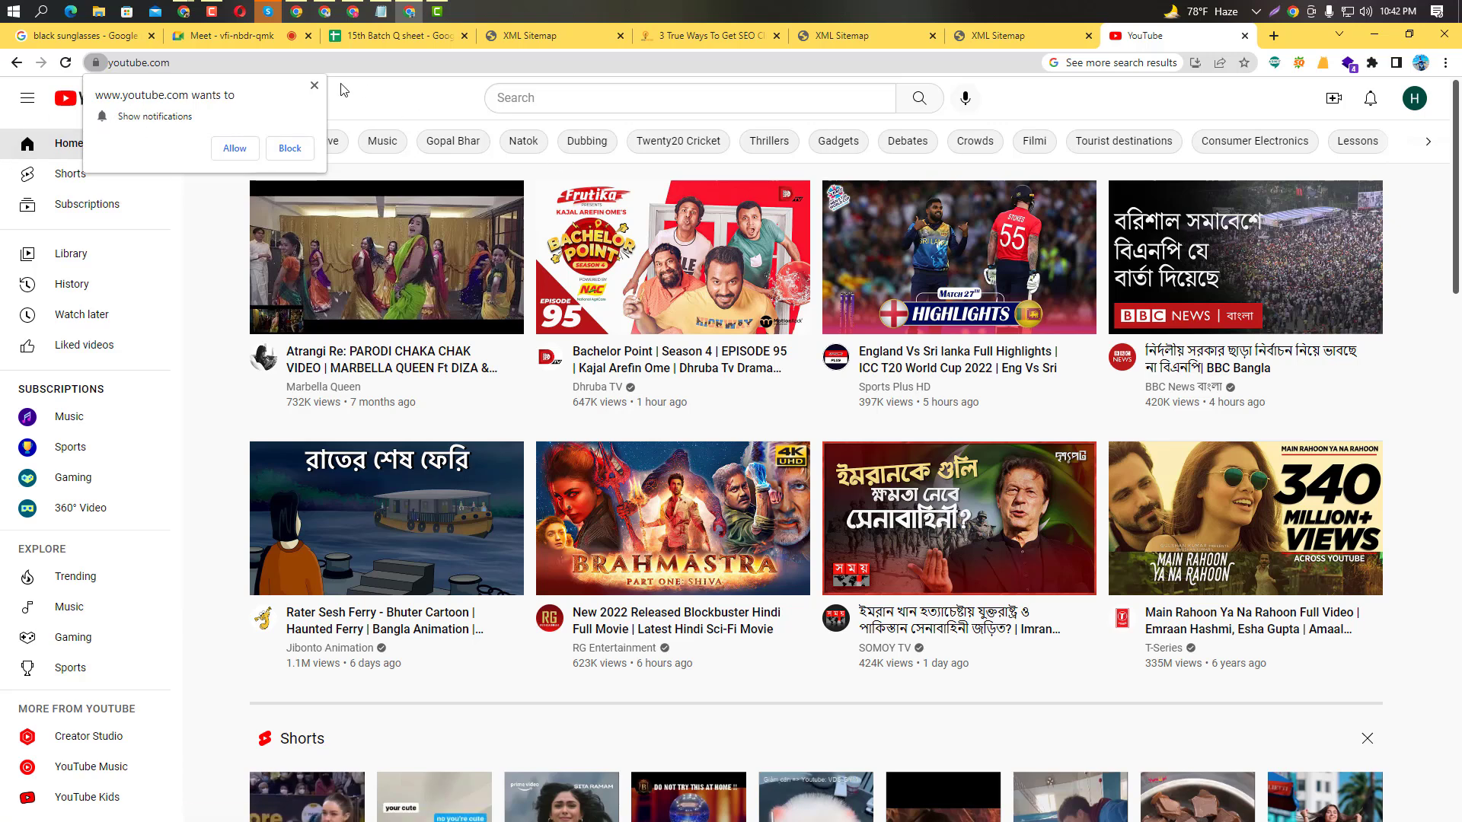
# Search YouTube for "couldnt fetch" together with the instructor's first name to find the sitemap error tutorial.
pyautogui.click(582, 100)
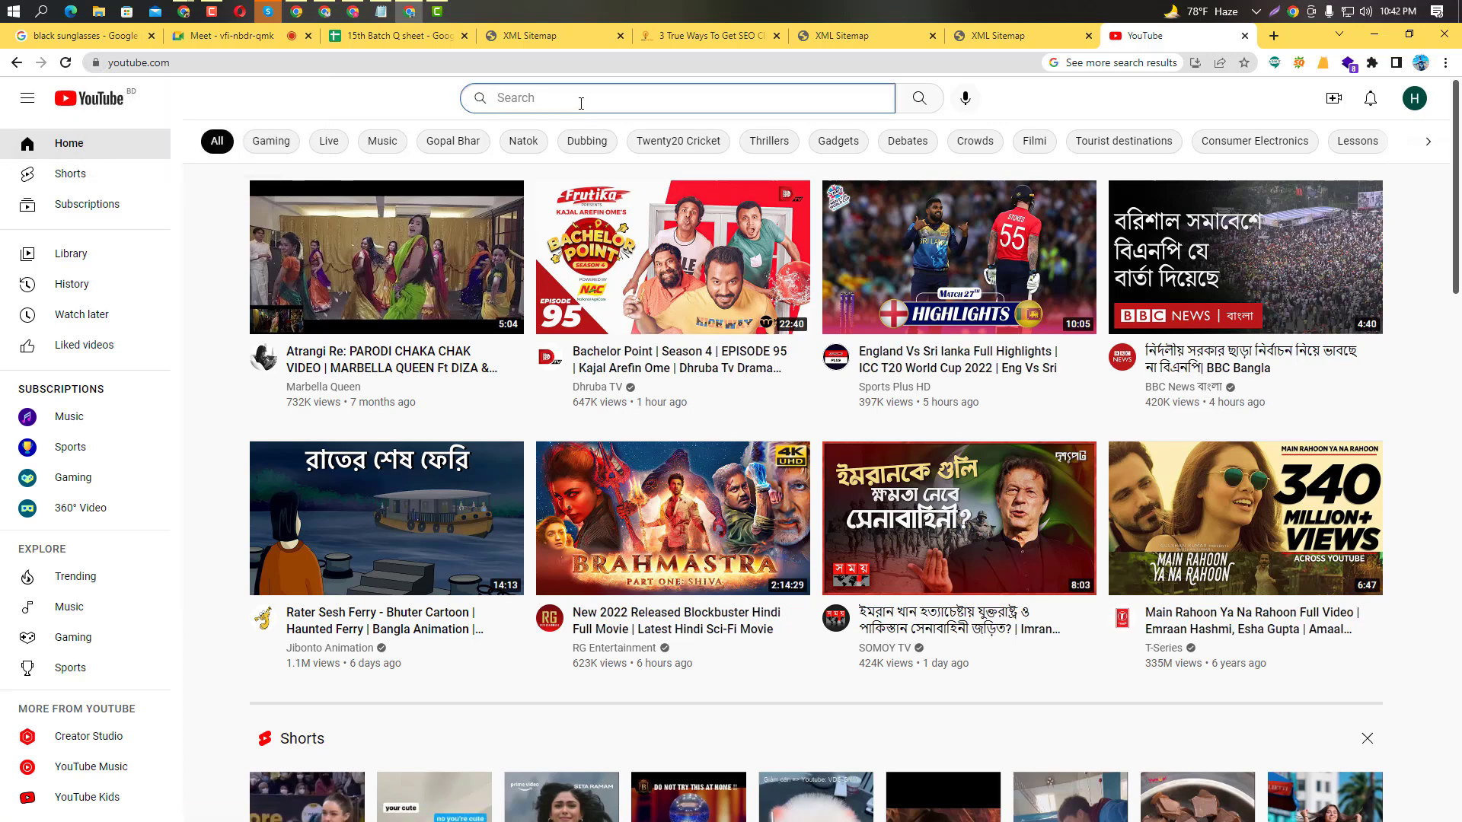
pyautogui.write('couldn')
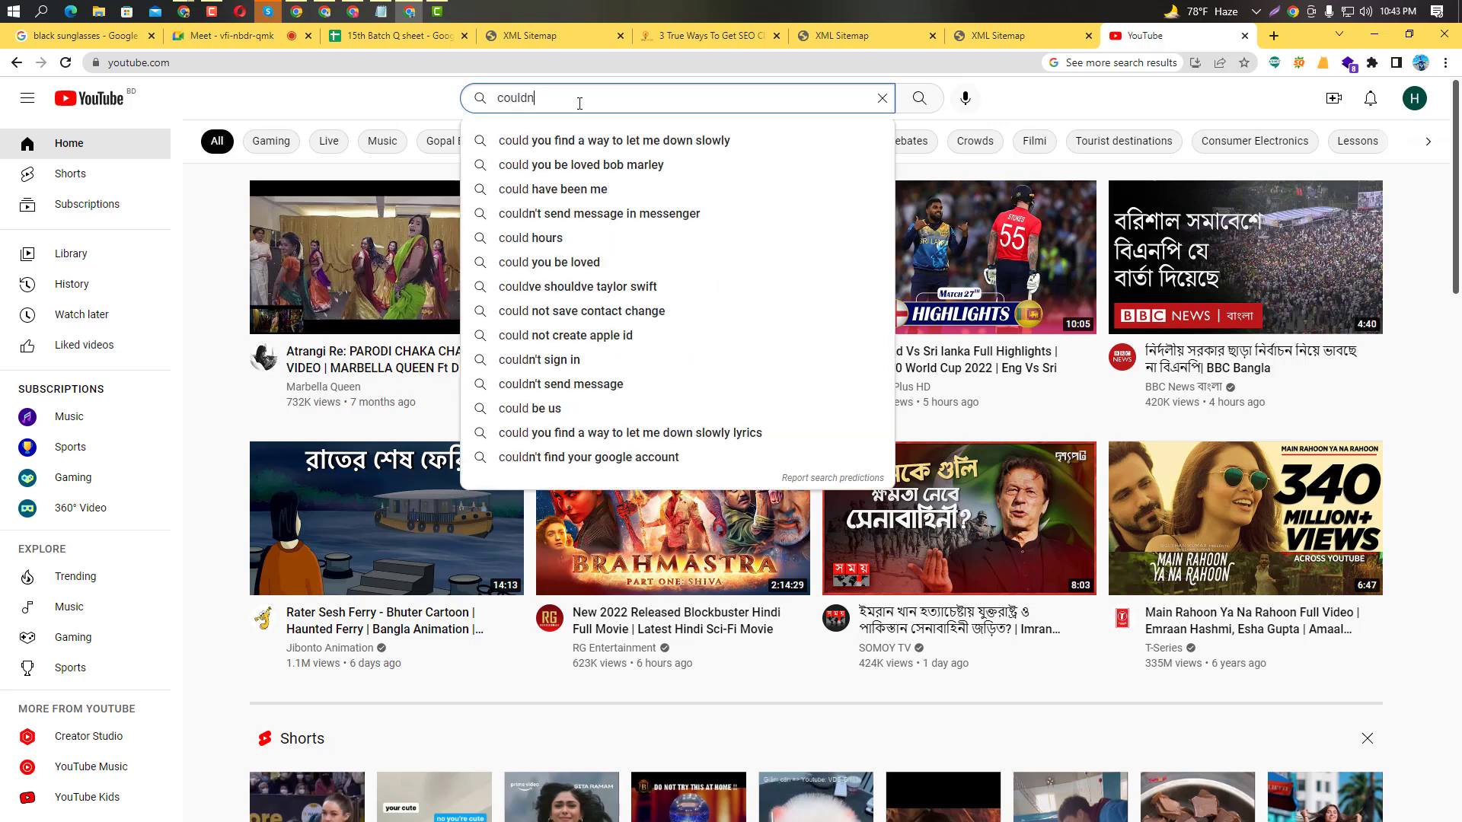
pyautogui.write('t fe')
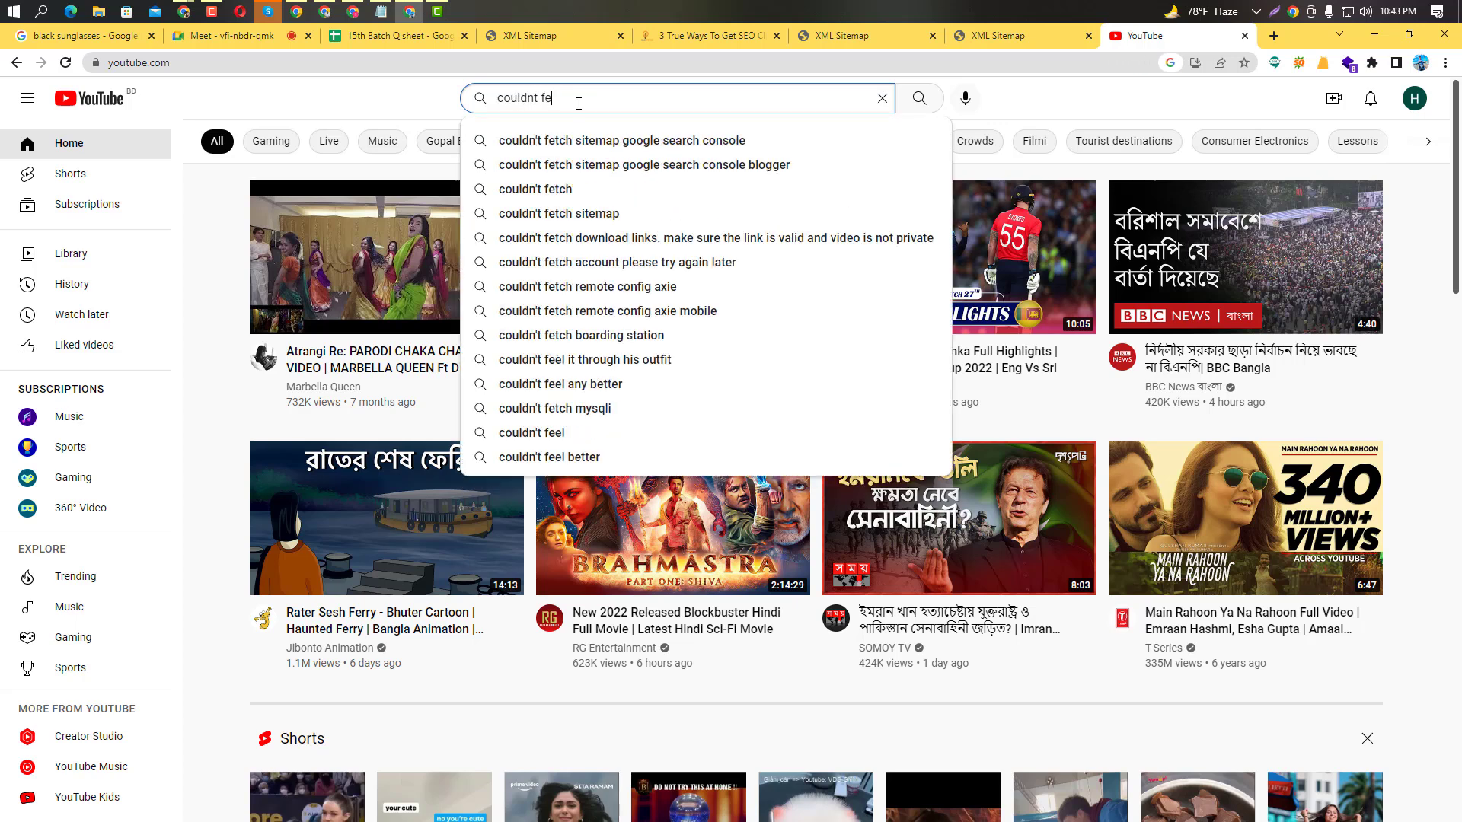
pyautogui.write('tch')
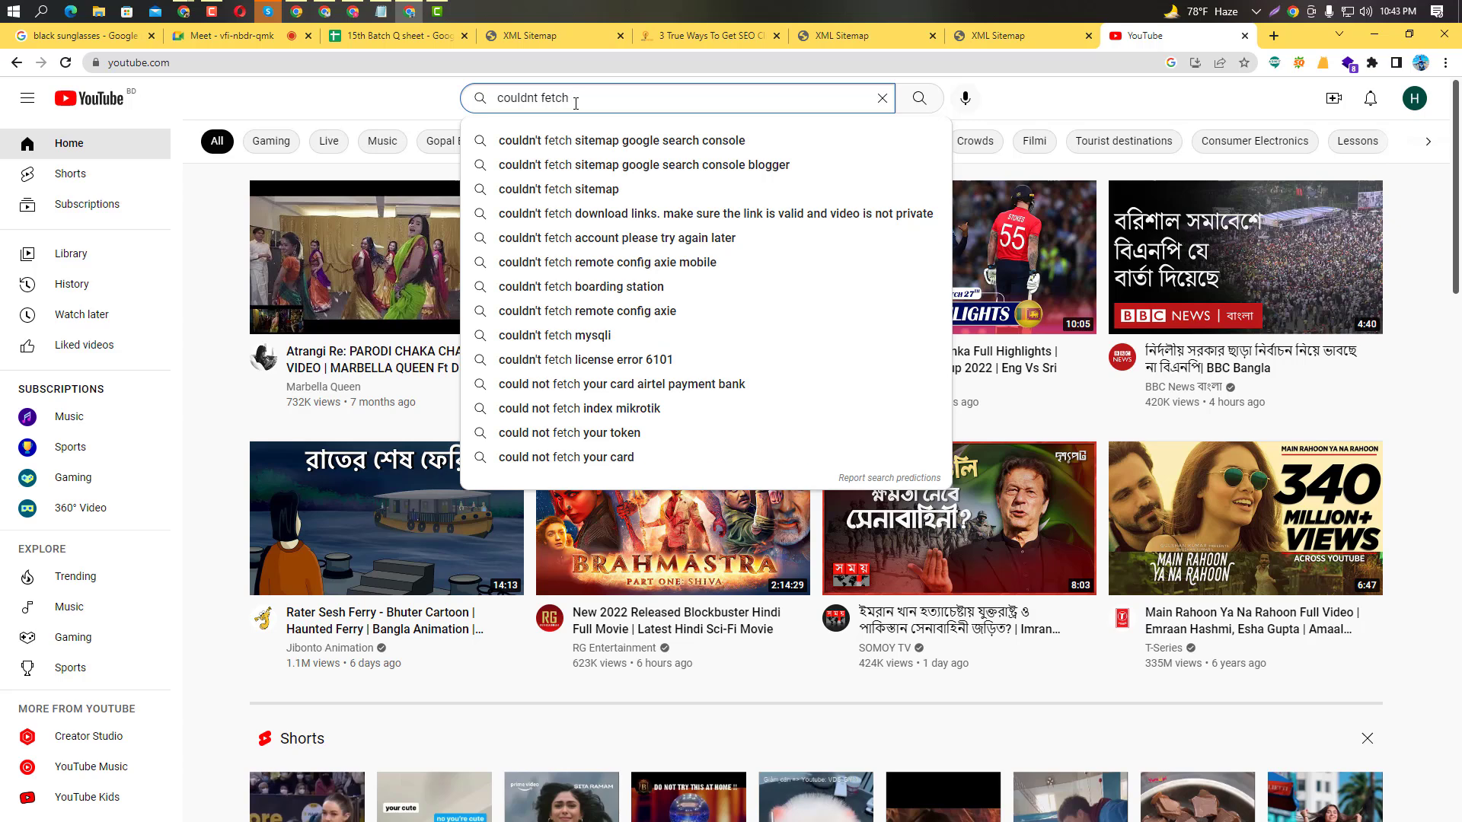
pyautogui.write(' hriody')
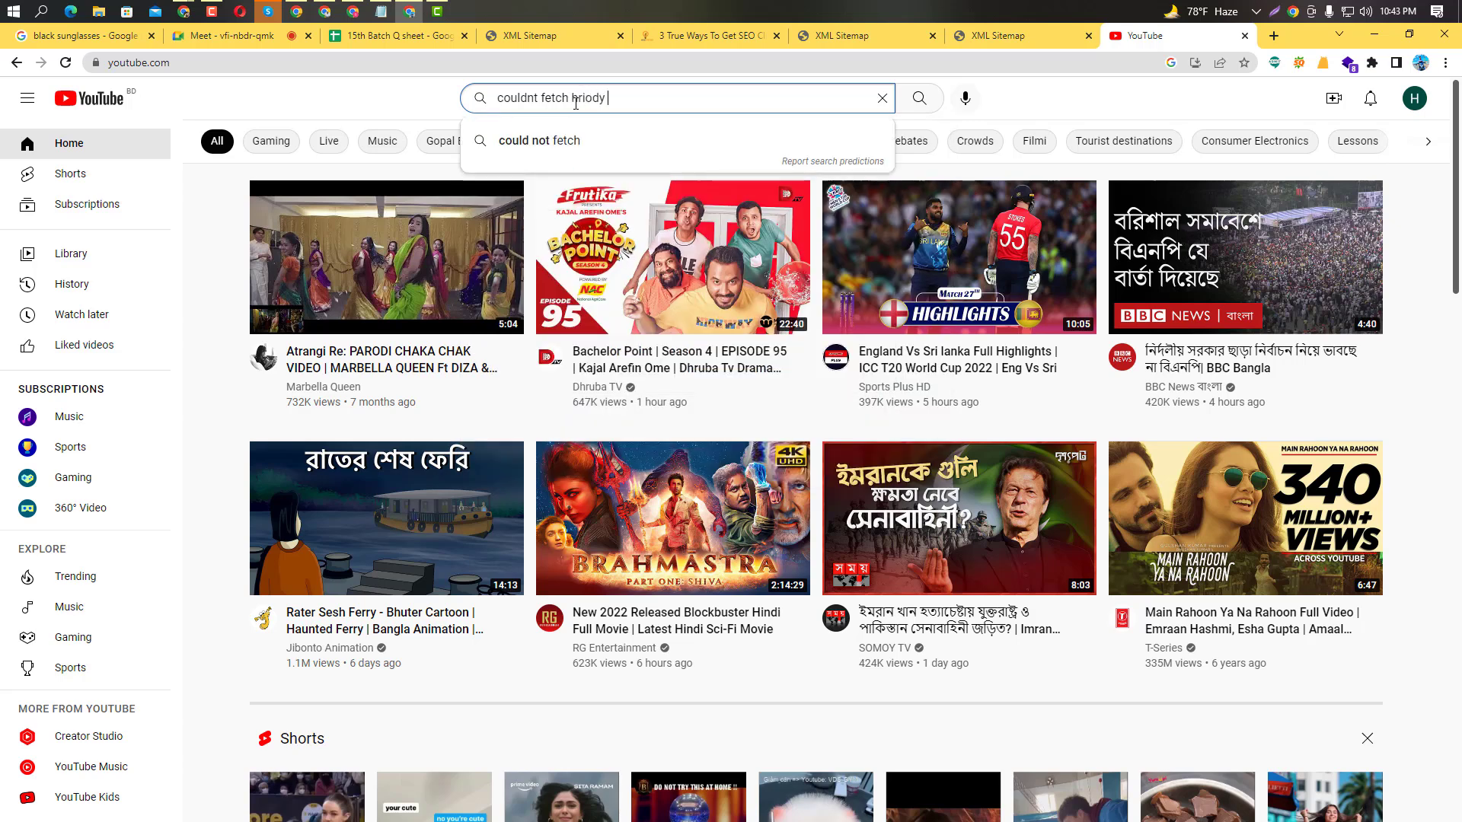
pyautogui.press('BackSpace')
pyautogui.press('BackSpace')
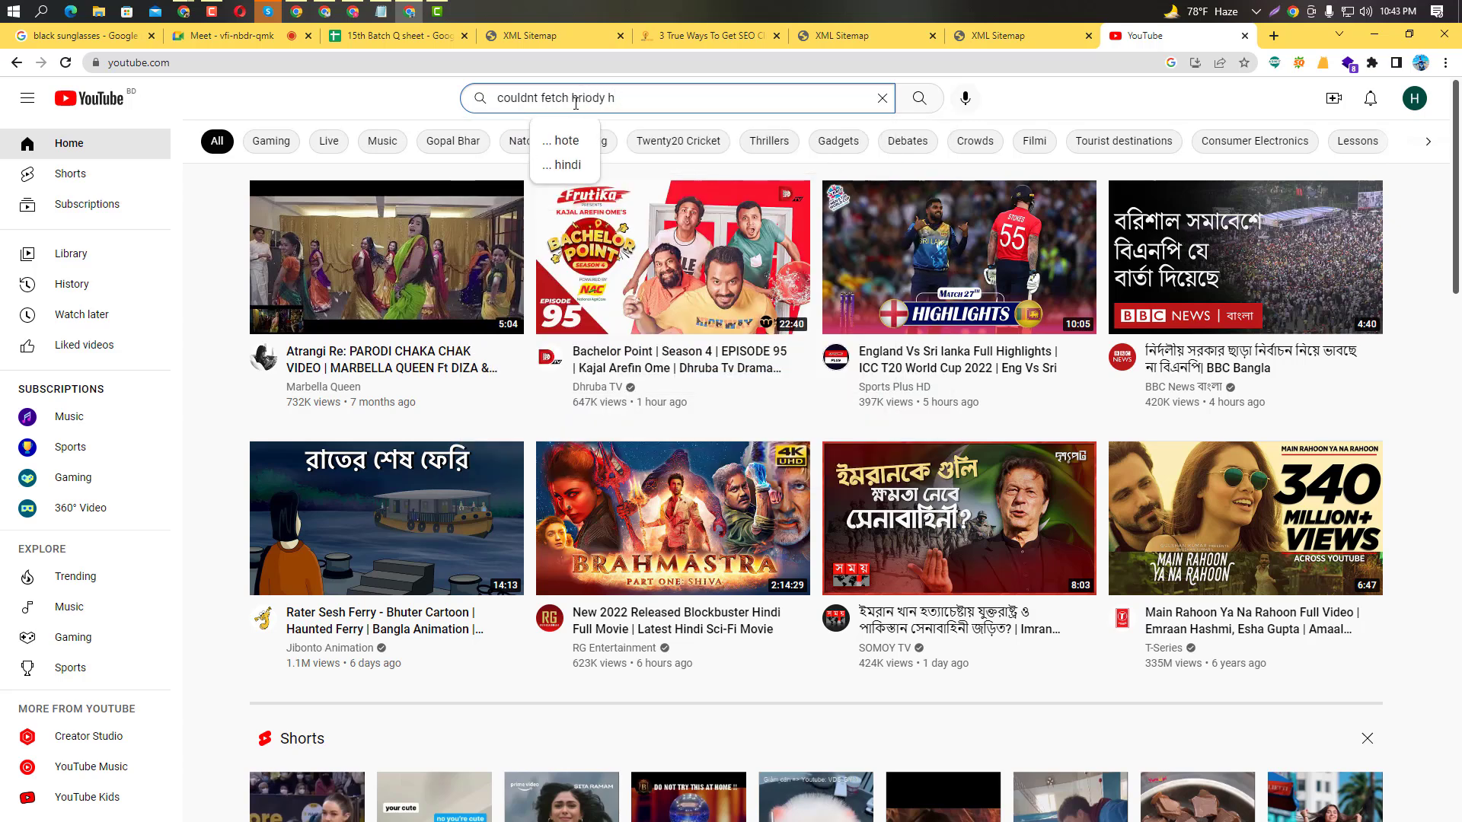
pyautogui.press('Return')
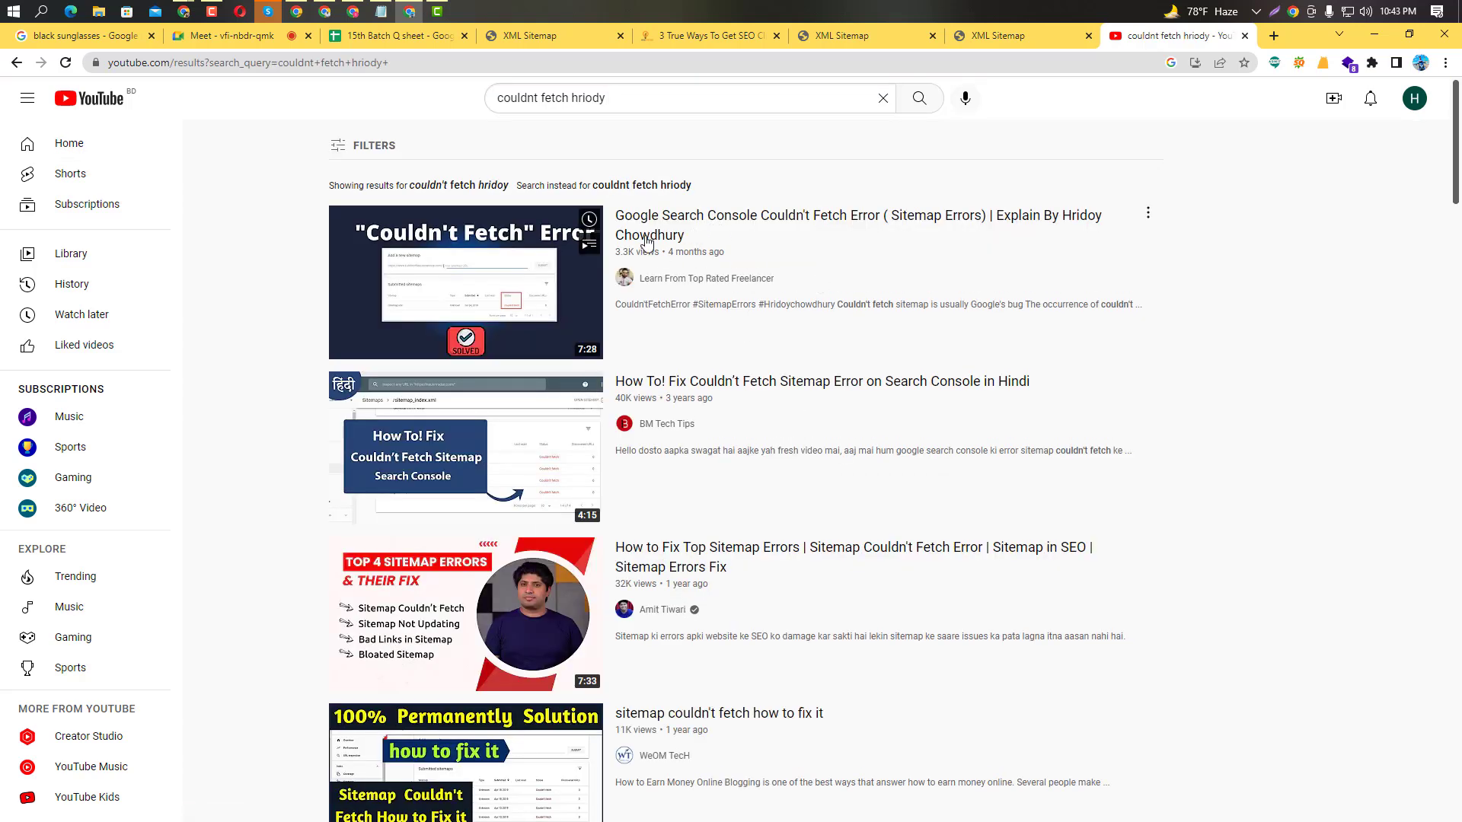
# Read the Meet chat, view the 15th Batch Q sheet, and return to the Meet call for new questions.
pyautogui.click(207, 37)
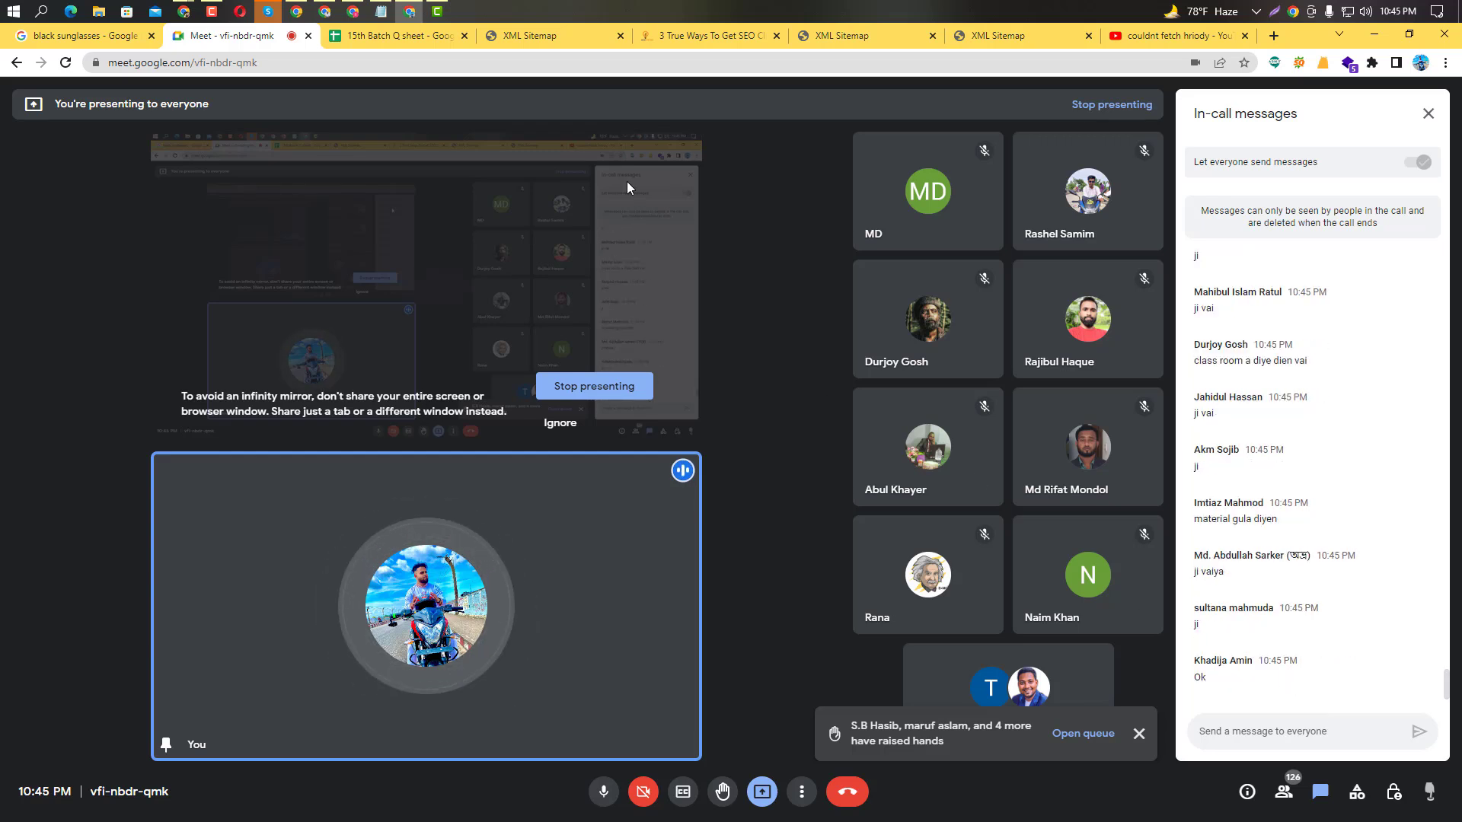
pyautogui.click(362, 34)
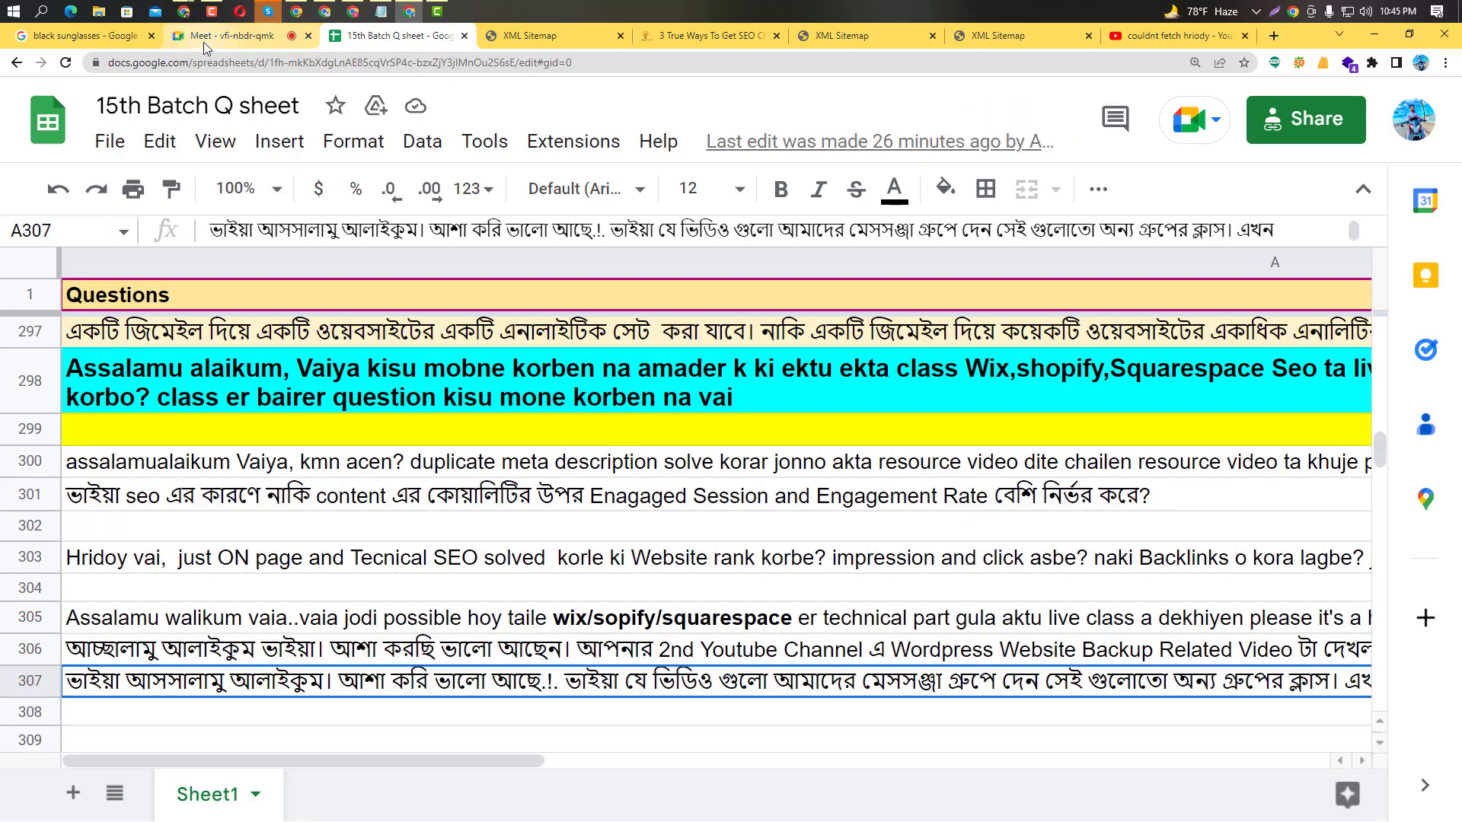
pyautogui.click(203, 39)
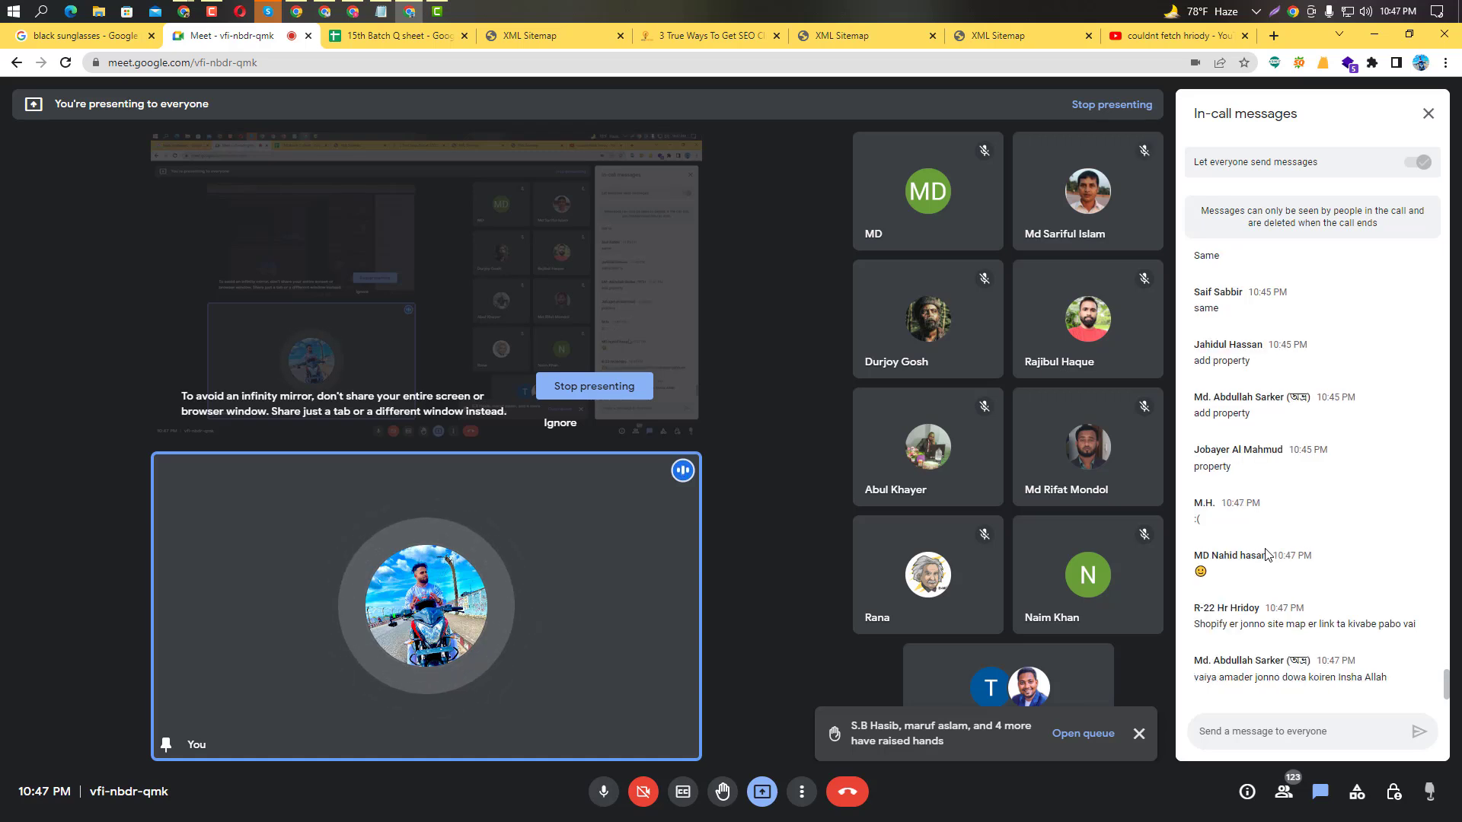
# Search Google for "blan sunglasses" in a new tab and open the Blank Sunglasses website from the results.
pyautogui.click(1273, 35)
pyautogui.write('v')
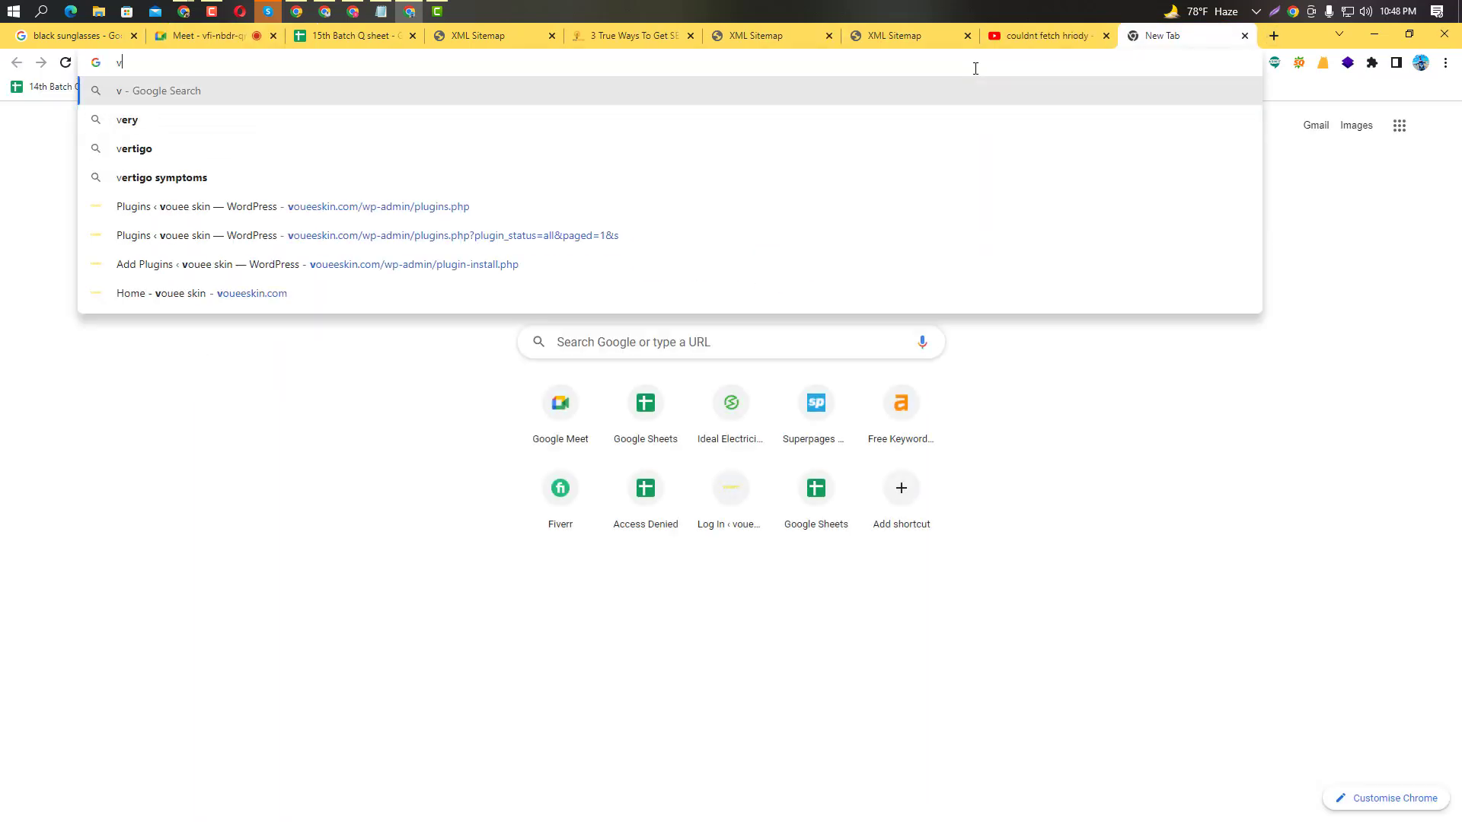
pyautogui.press('BackSpace')
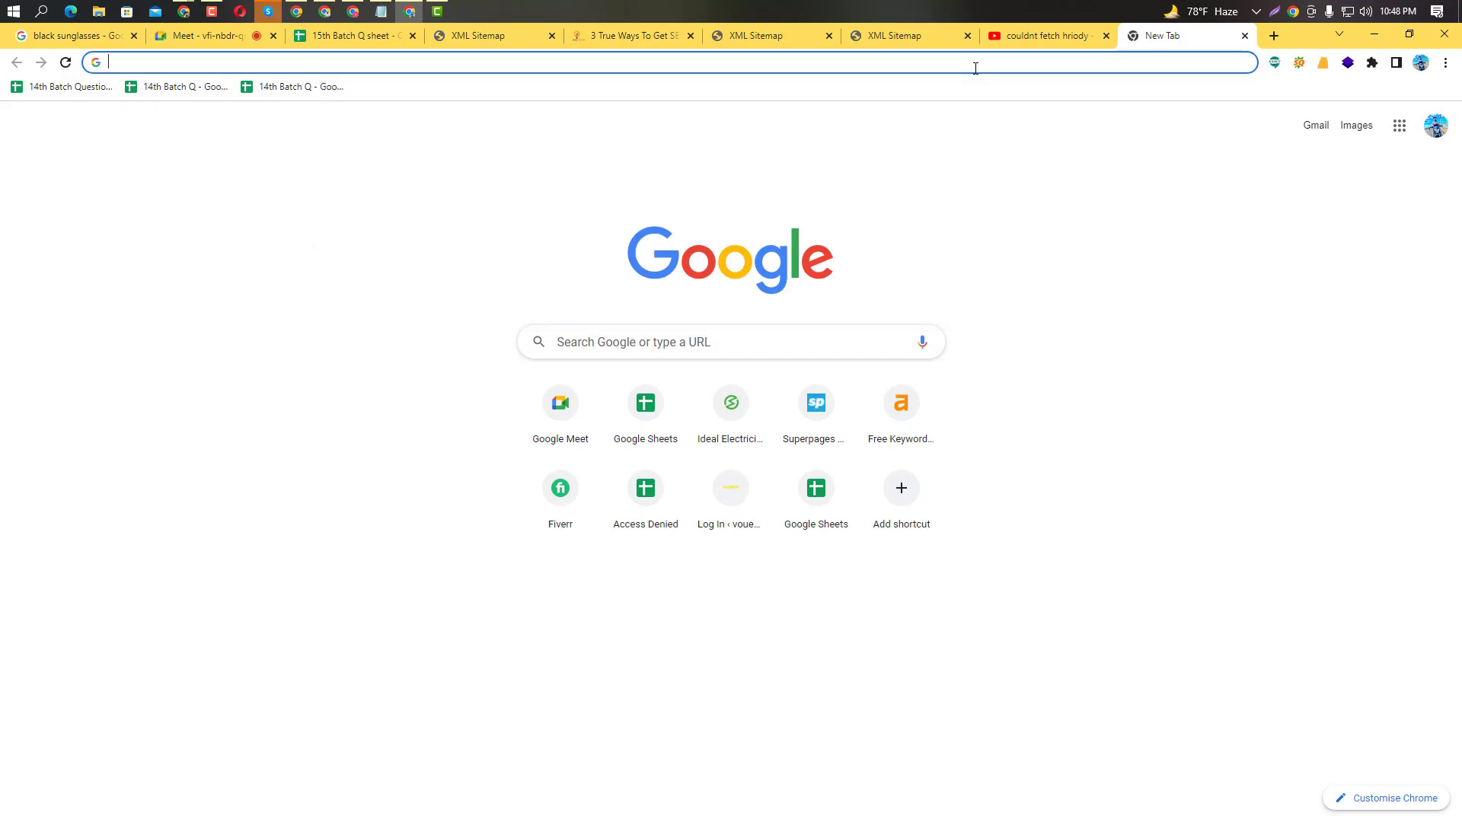
pyautogui.write('blan')
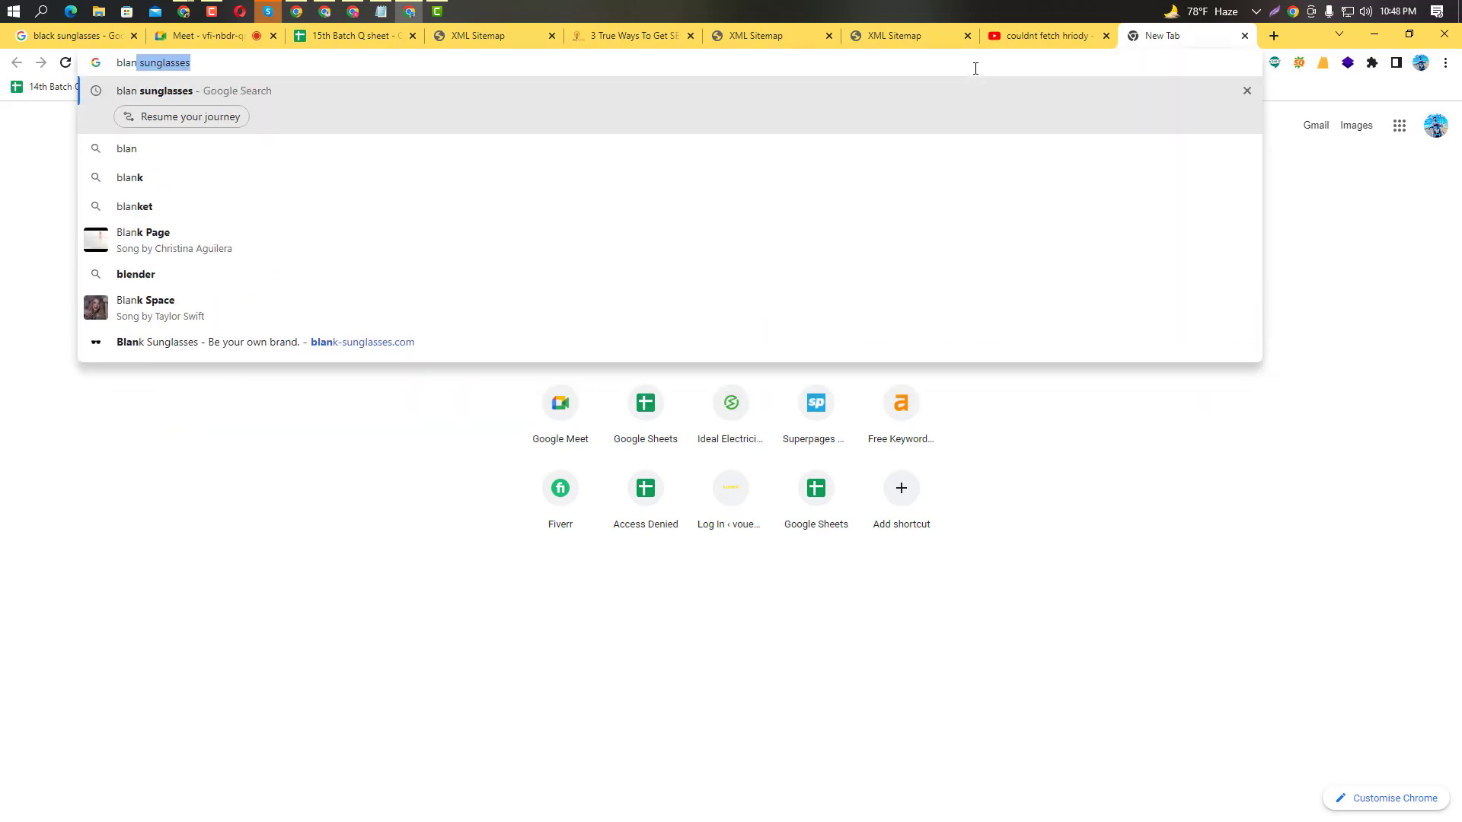
pyautogui.press('Return')
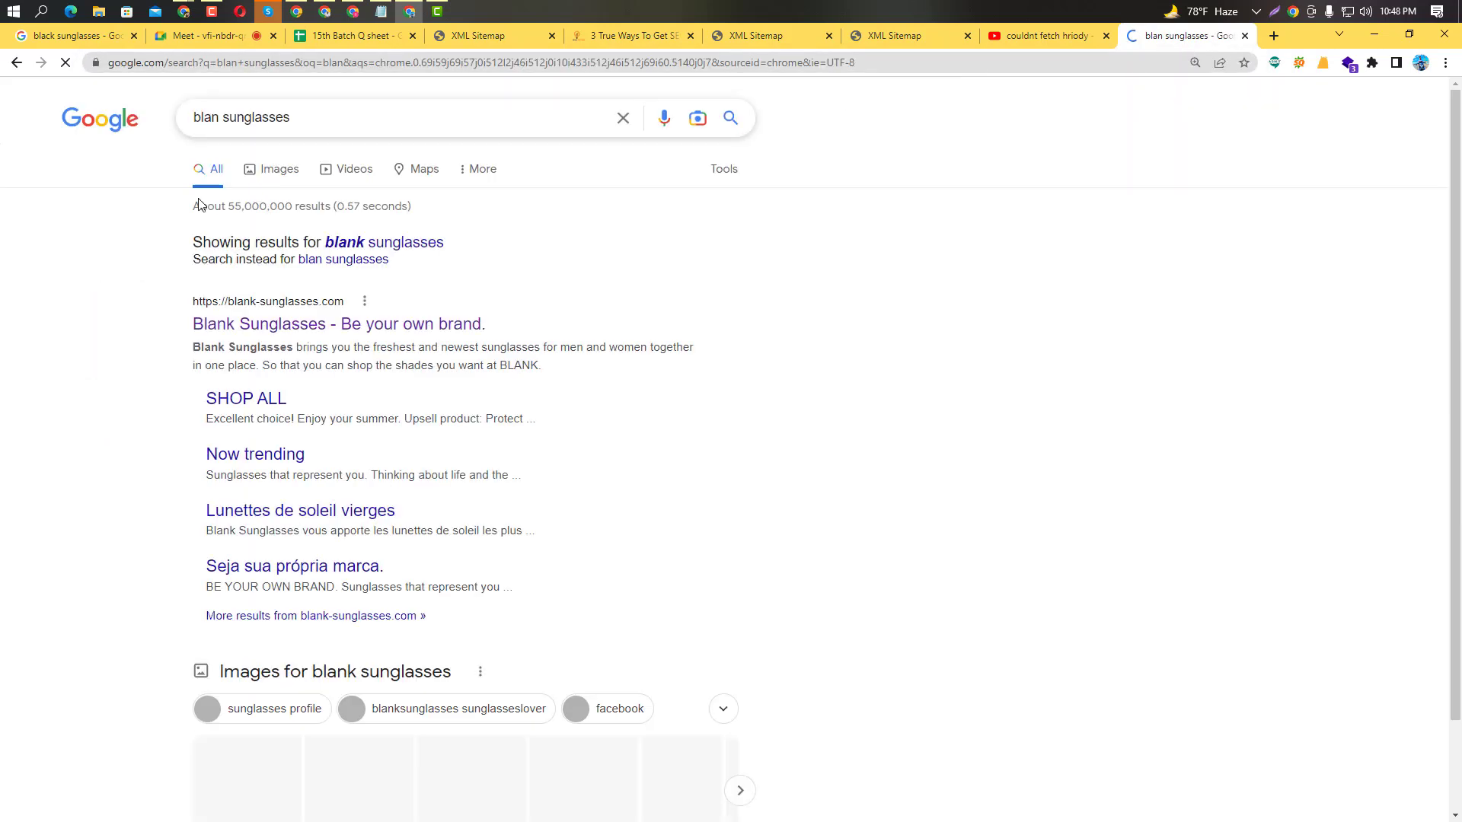
pyautogui.click(360, 329)
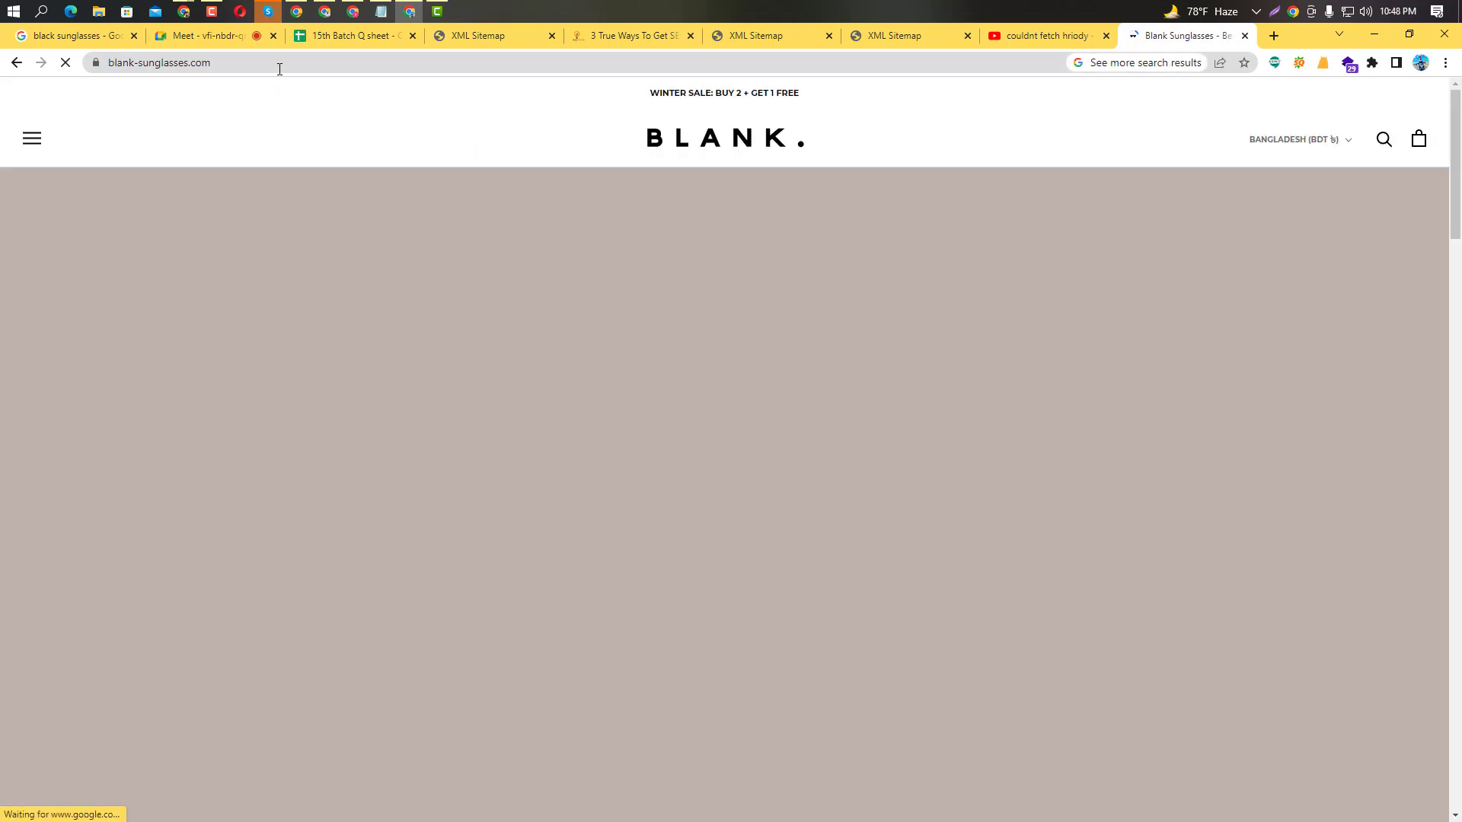
# Load the Shopify store's sitemap at blank-sunglasses.com/sitemap.xml.
pyautogui.click(300, 63)
pyautogui.click(301, 64)
pyautogui.write('/si')
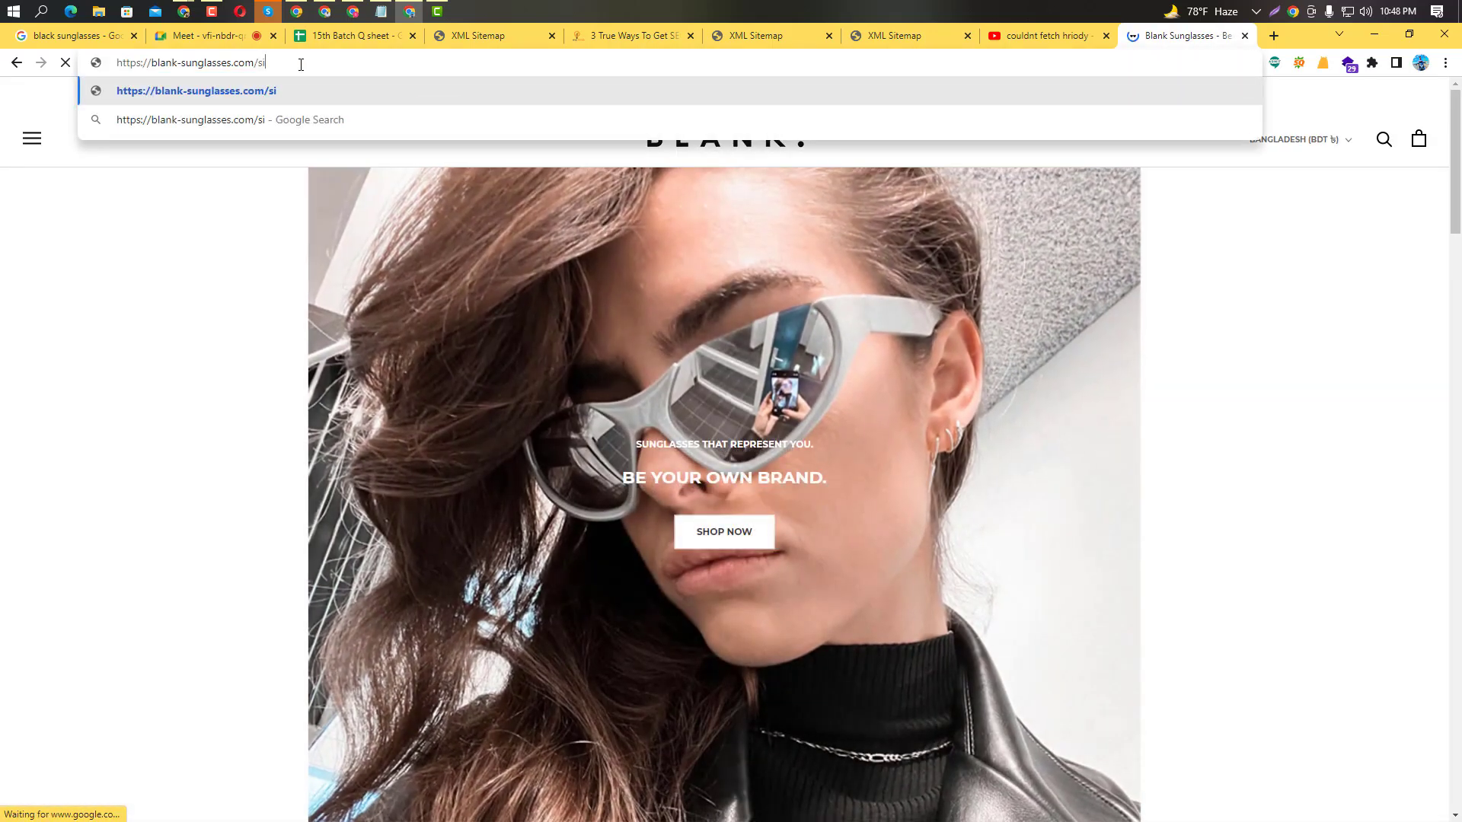
pyautogui.write('temap')
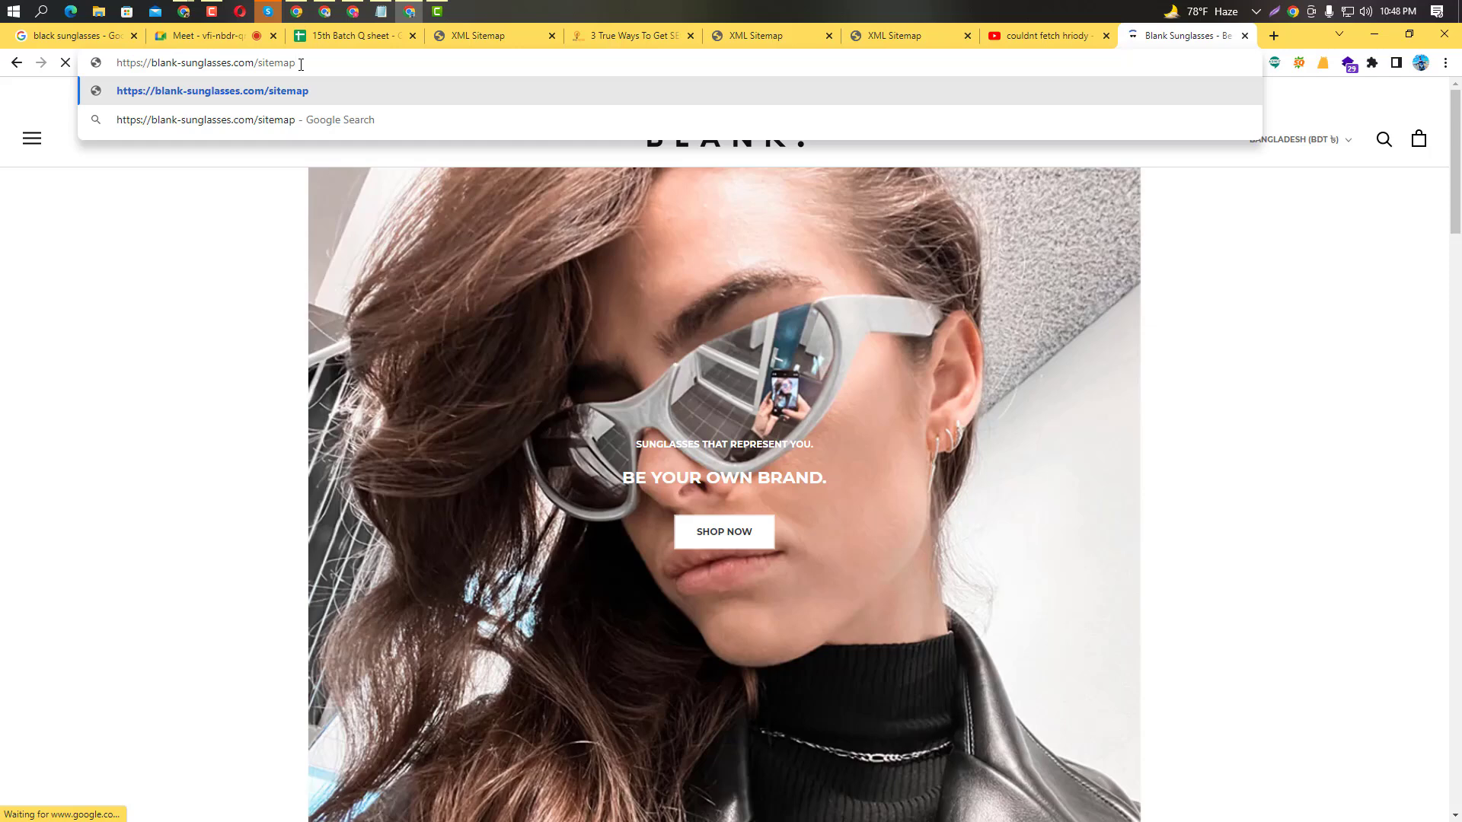
pyautogui.write('.xml')
pyautogui.press('Return')
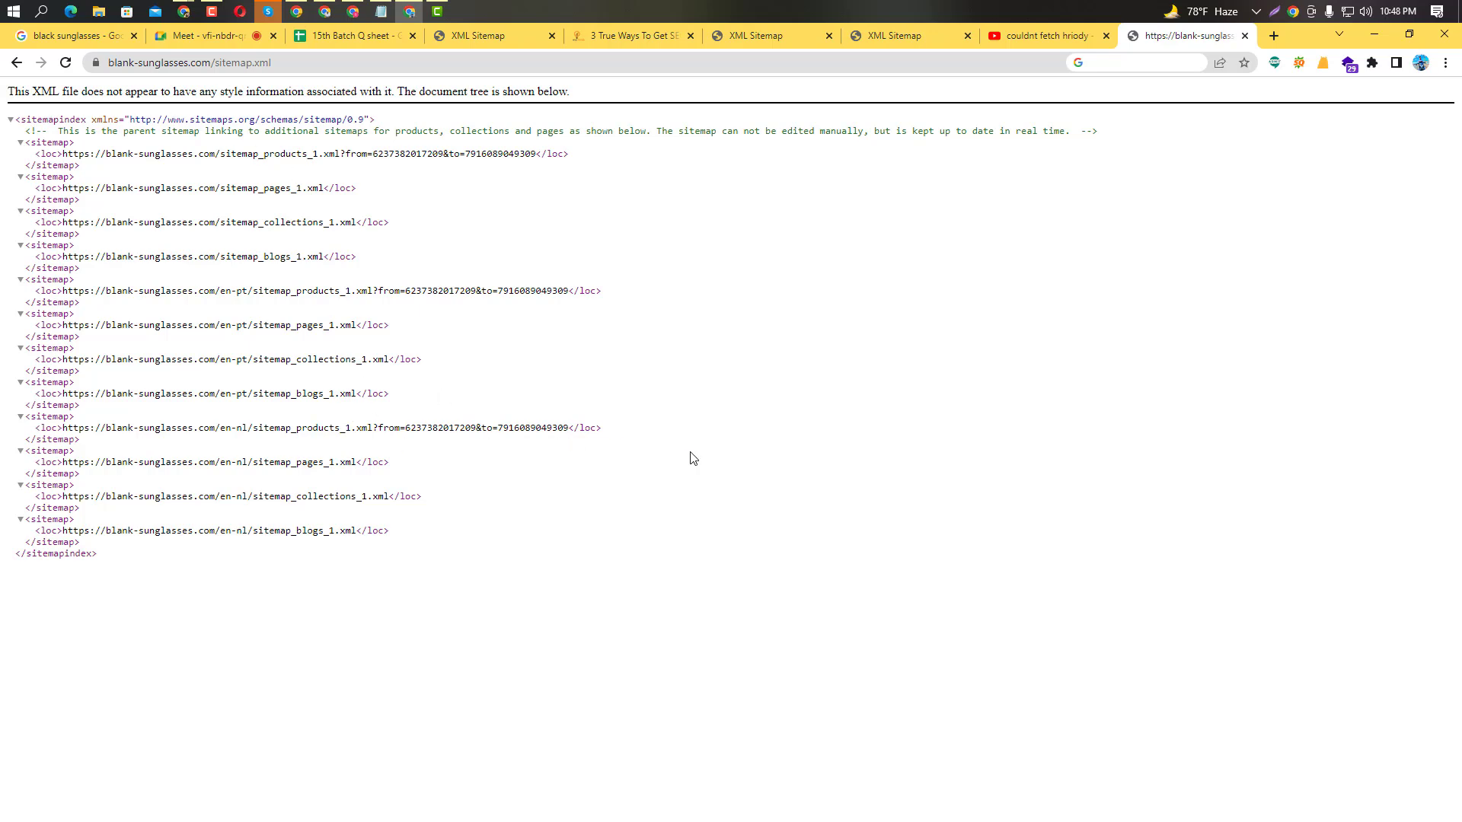
# Check the Meet chat, return to the store's sitemap, and load blank-sunglasses.com/robots.txt in its place.
pyautogui.click(198, 35)
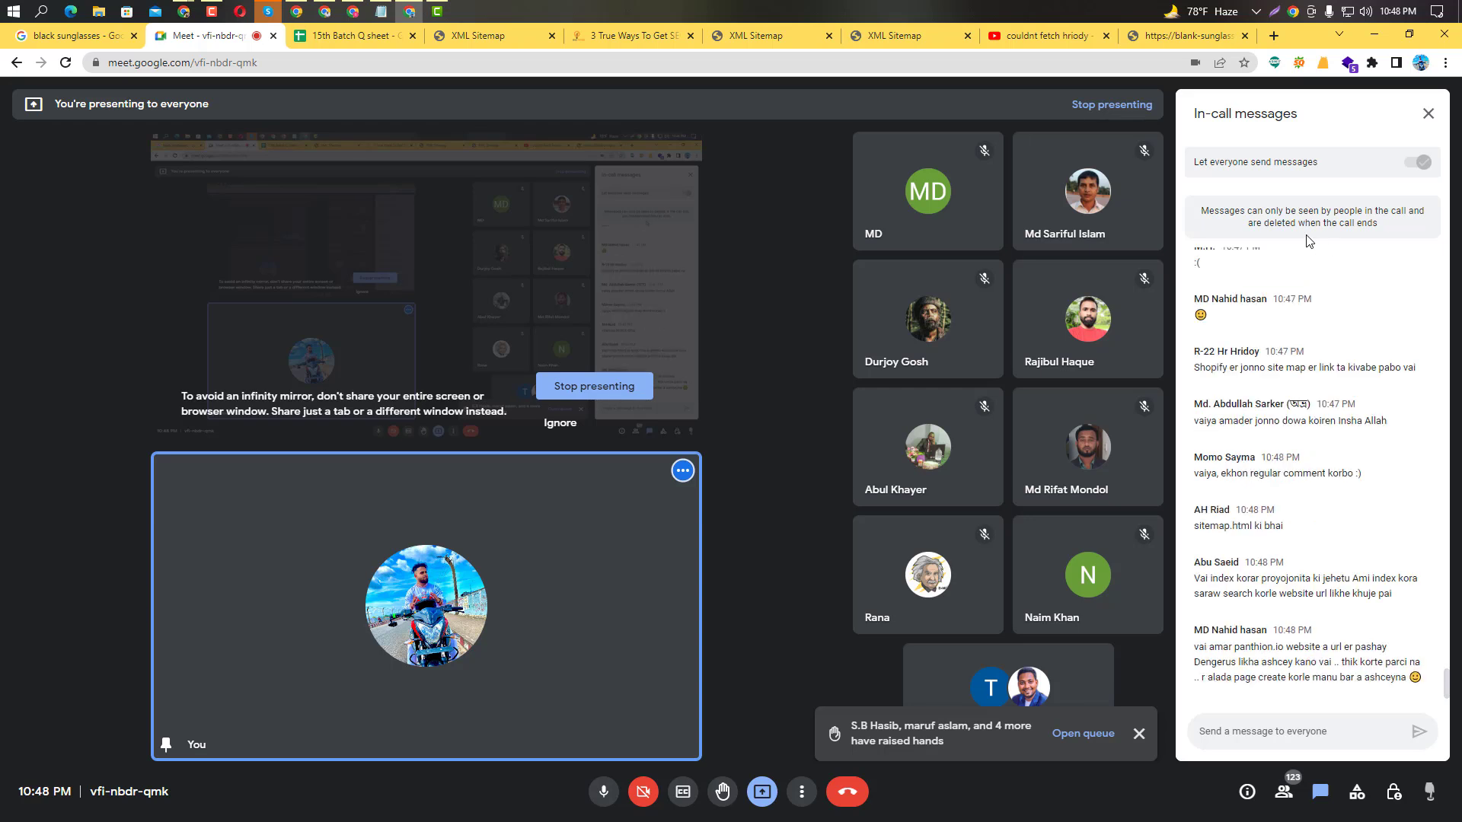
pyautogui.click(1180, 38)
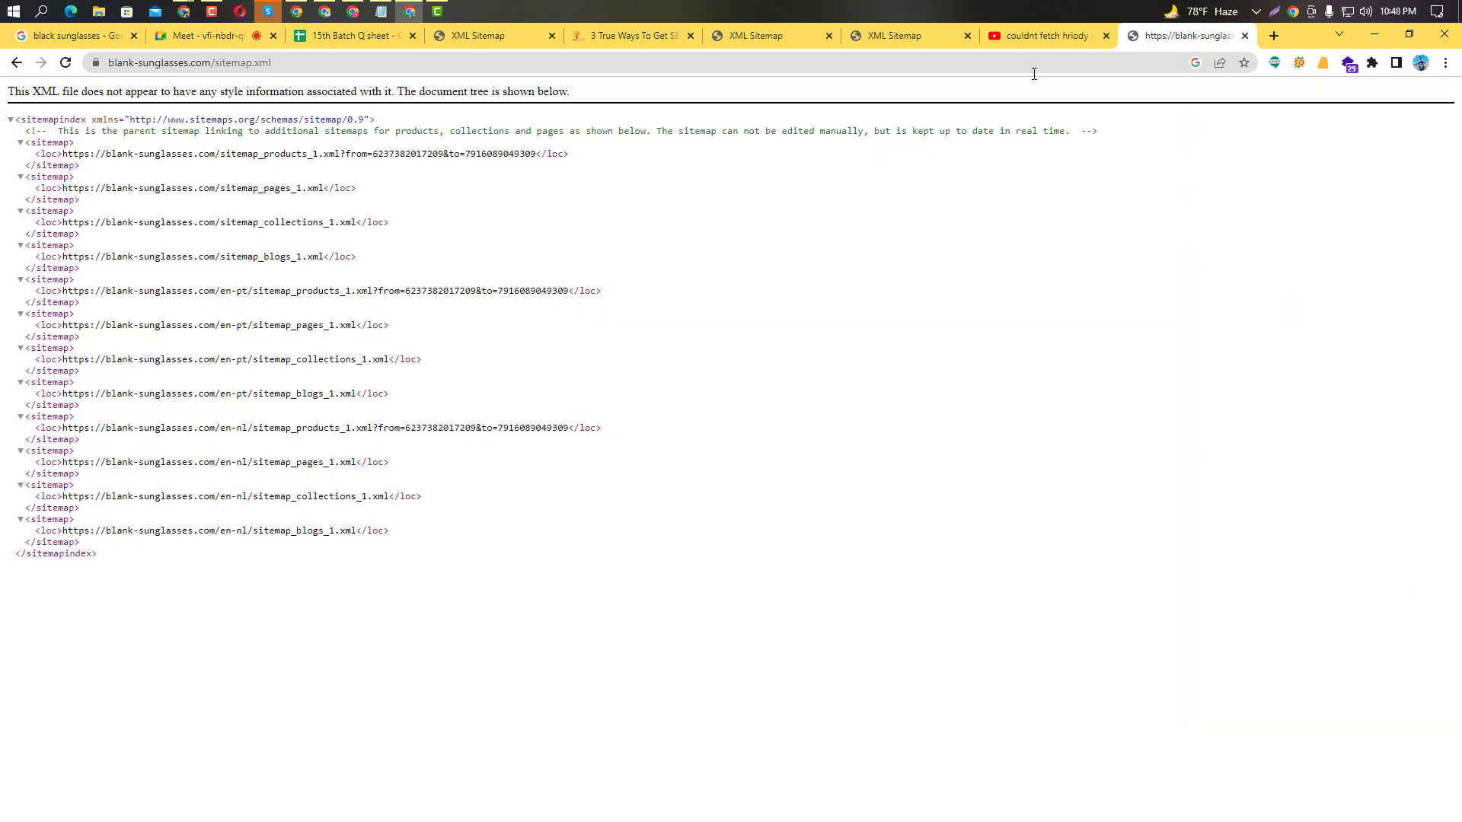
pyautogui.moveTo(273, 63); pyautogui.dragTo(217, 66)
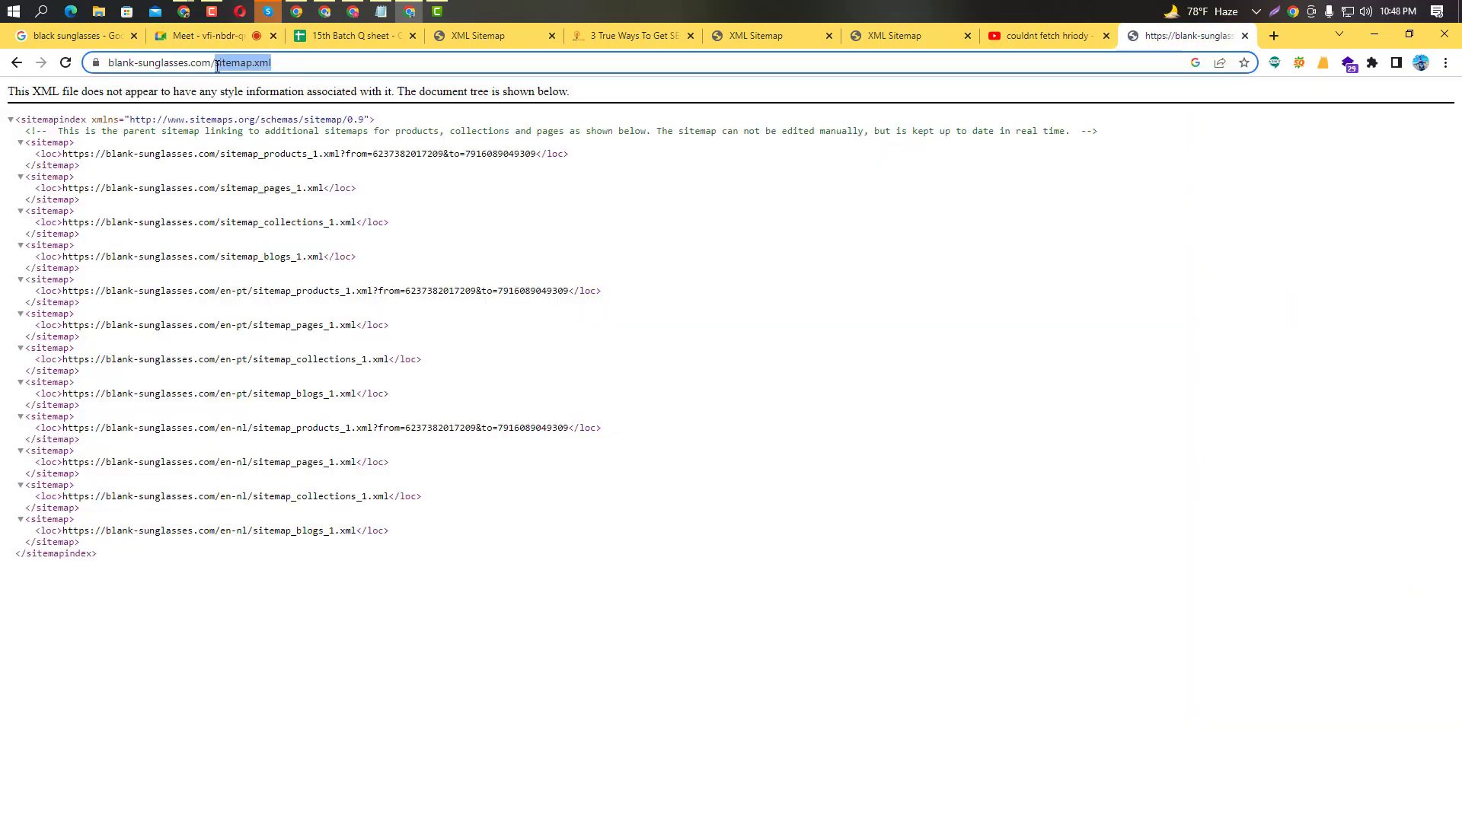
pyautogui.press('BackSpace')
pyautogui.write('rob')
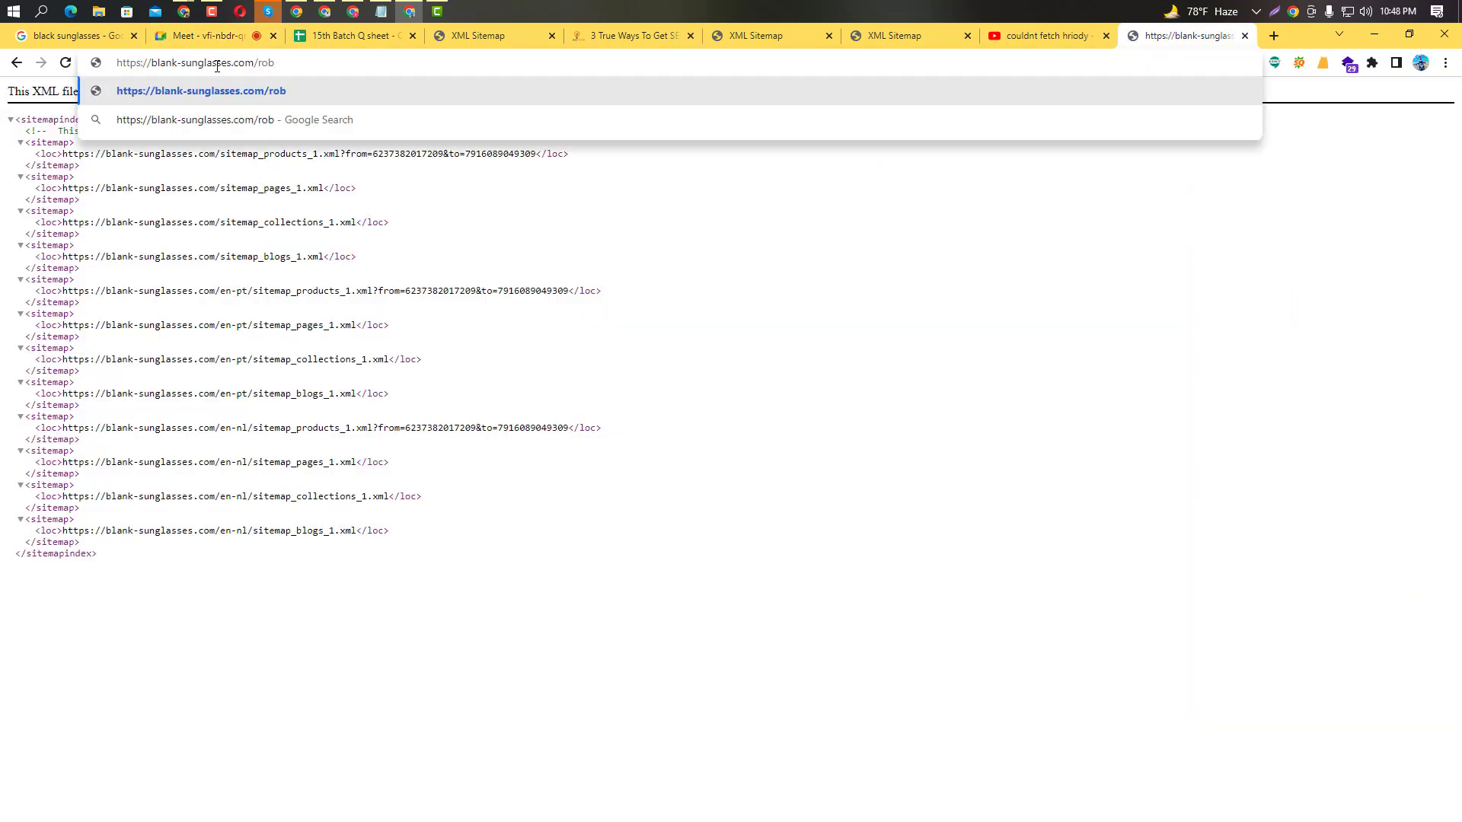
pyautogui.write('ots.txt')
pyautogui.press('Return')
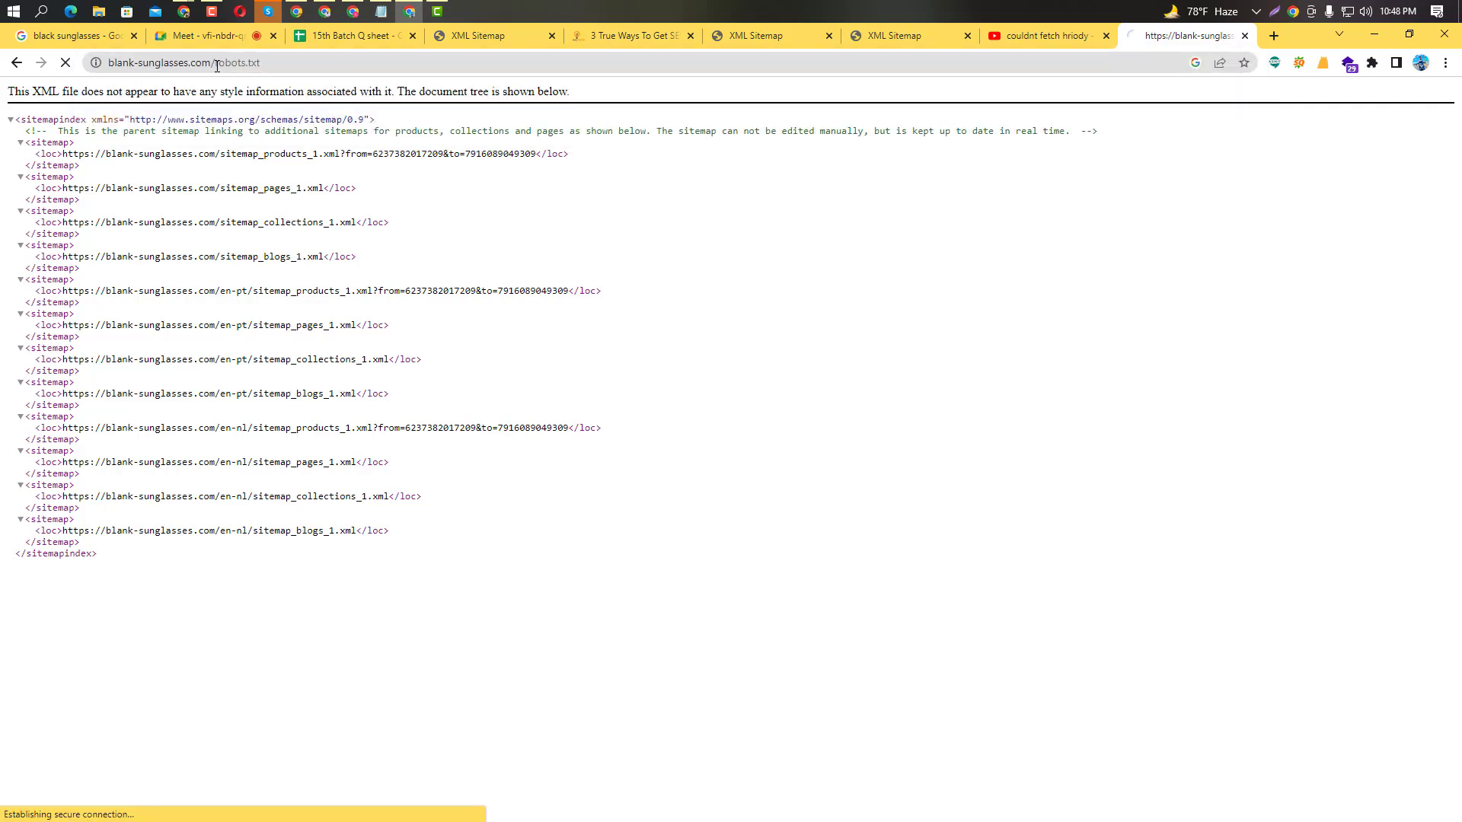
# Examine the opening rules of the store's robots.txt file at 125% page zoom.
pyautogui.moveTo(11, 95); pyautogui.dragTo(110, 230)
pyautogui.click(127, 118)
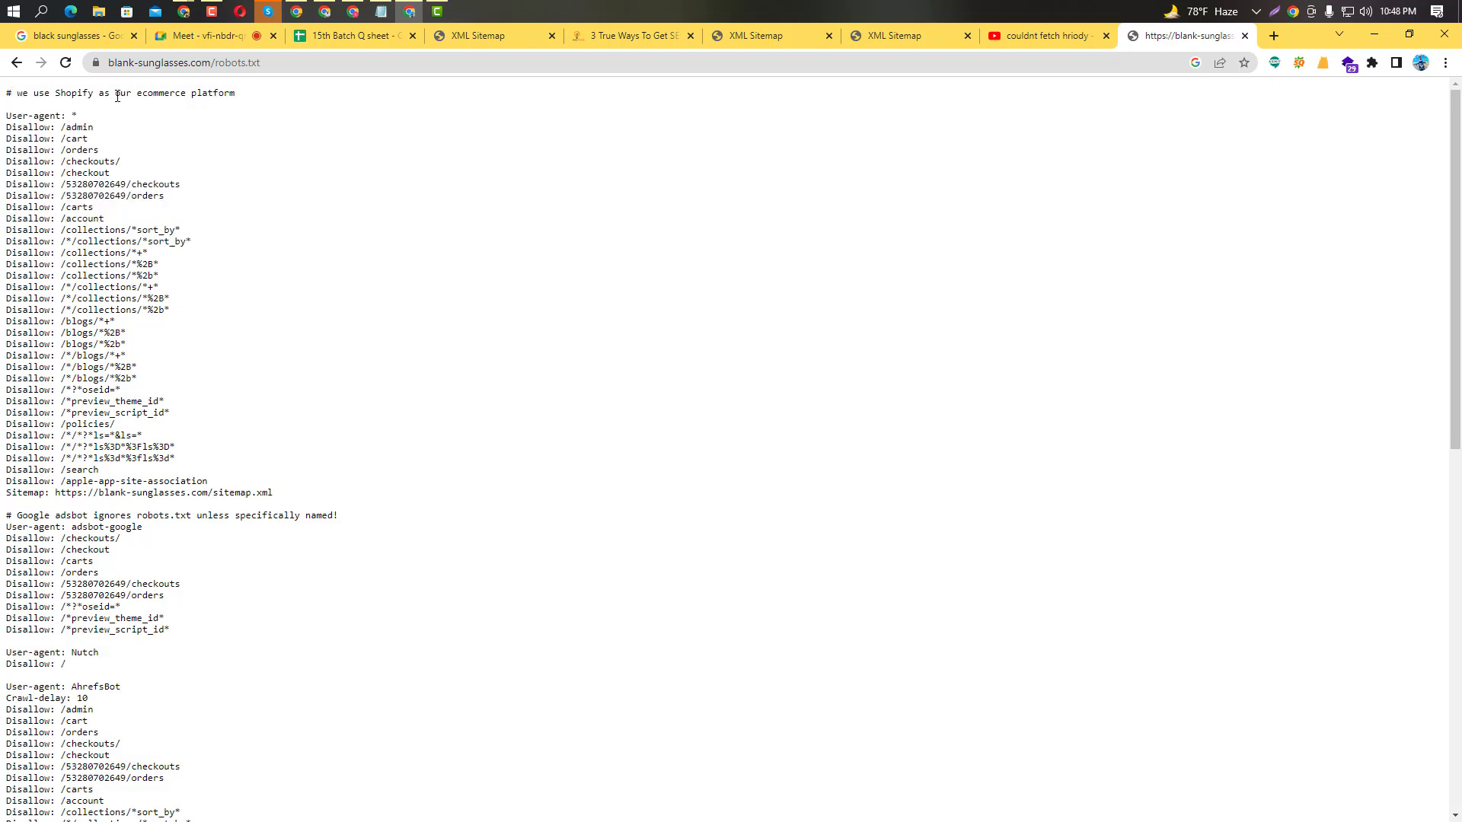
pyautogui.hotkey('ctrl', '+')
pyautogui.hotkey('ctrl', '+')
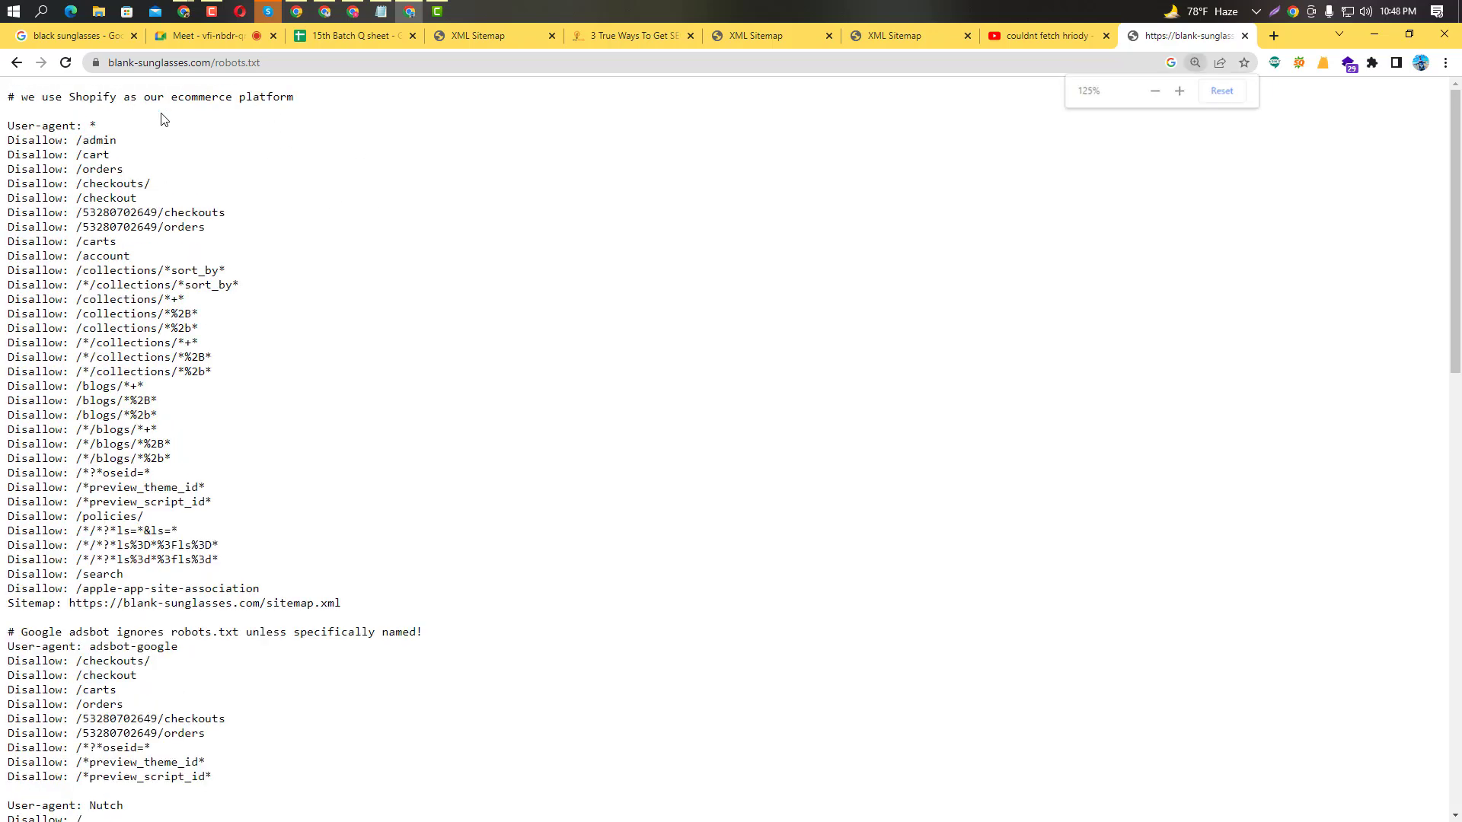
# Return to the Meet call, read through the recent student messages, and mute the unmuted participant.
pyautogui.click(200, 39)
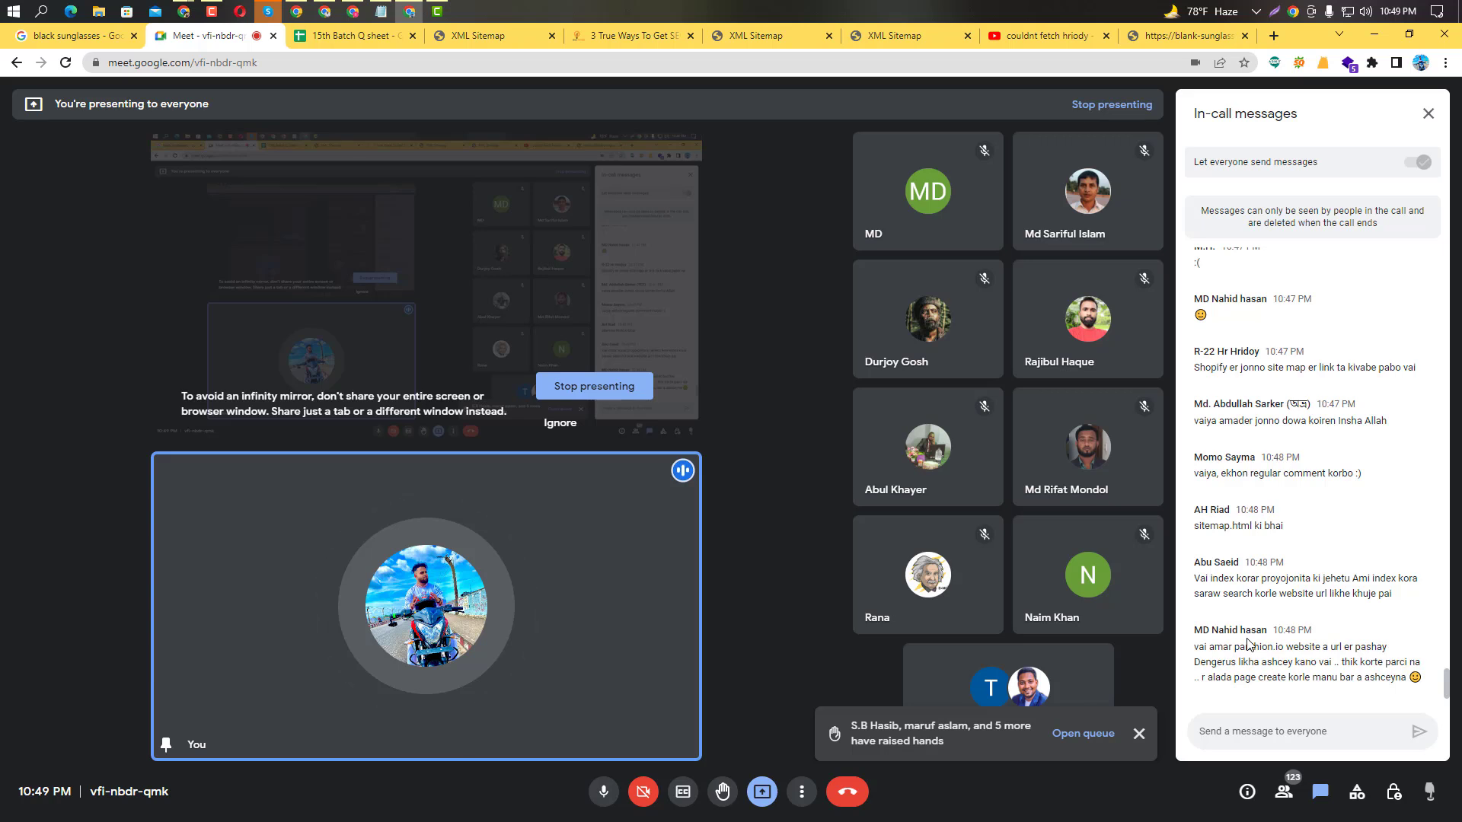
pyautogui.scroll(1, 1248, 643)
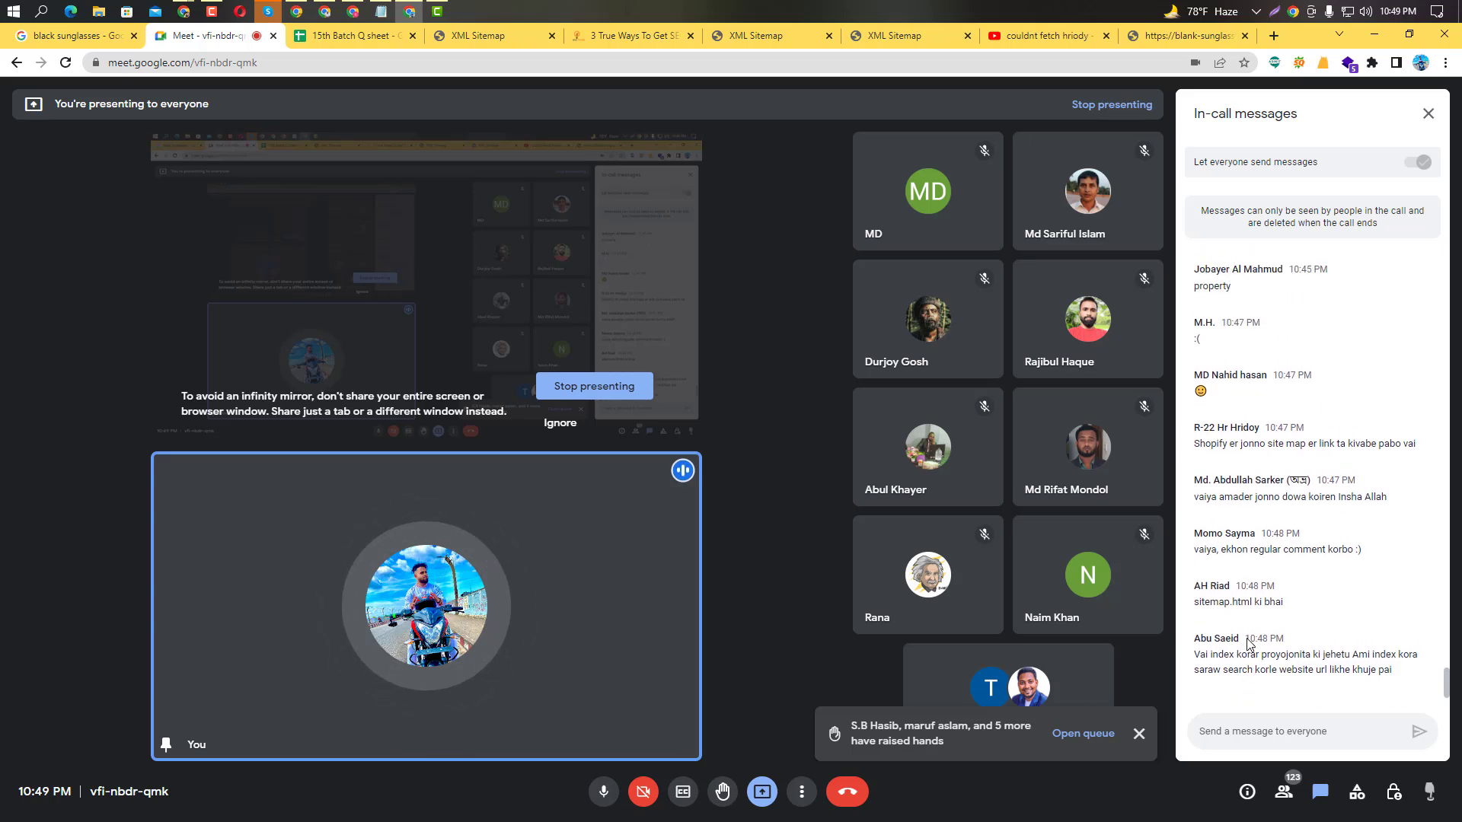
pyautogui.scroll(-1, 1337, 561)
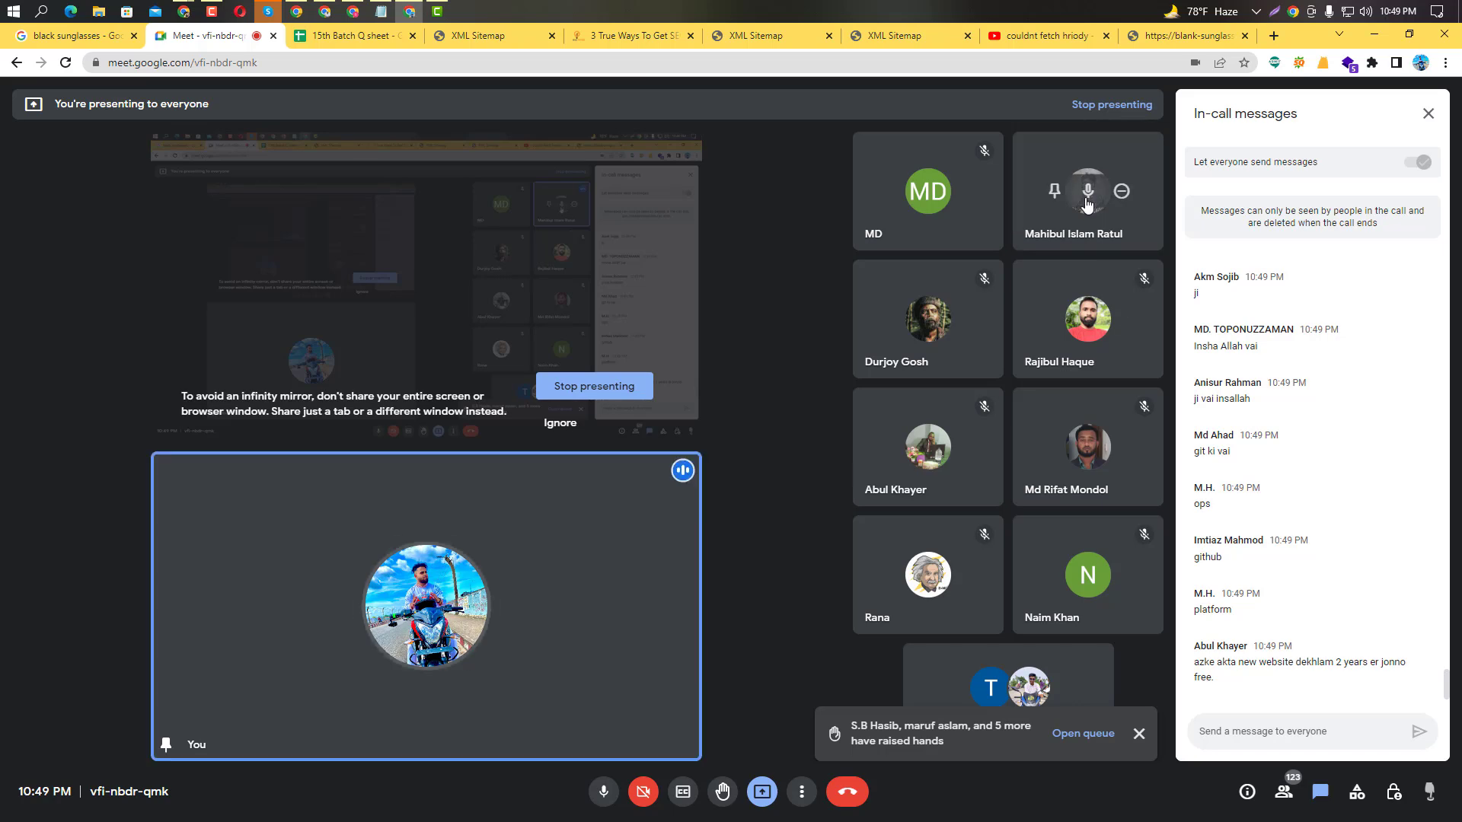
pyautogui.click(1092, 189)
pyautogui.click(837, 488)
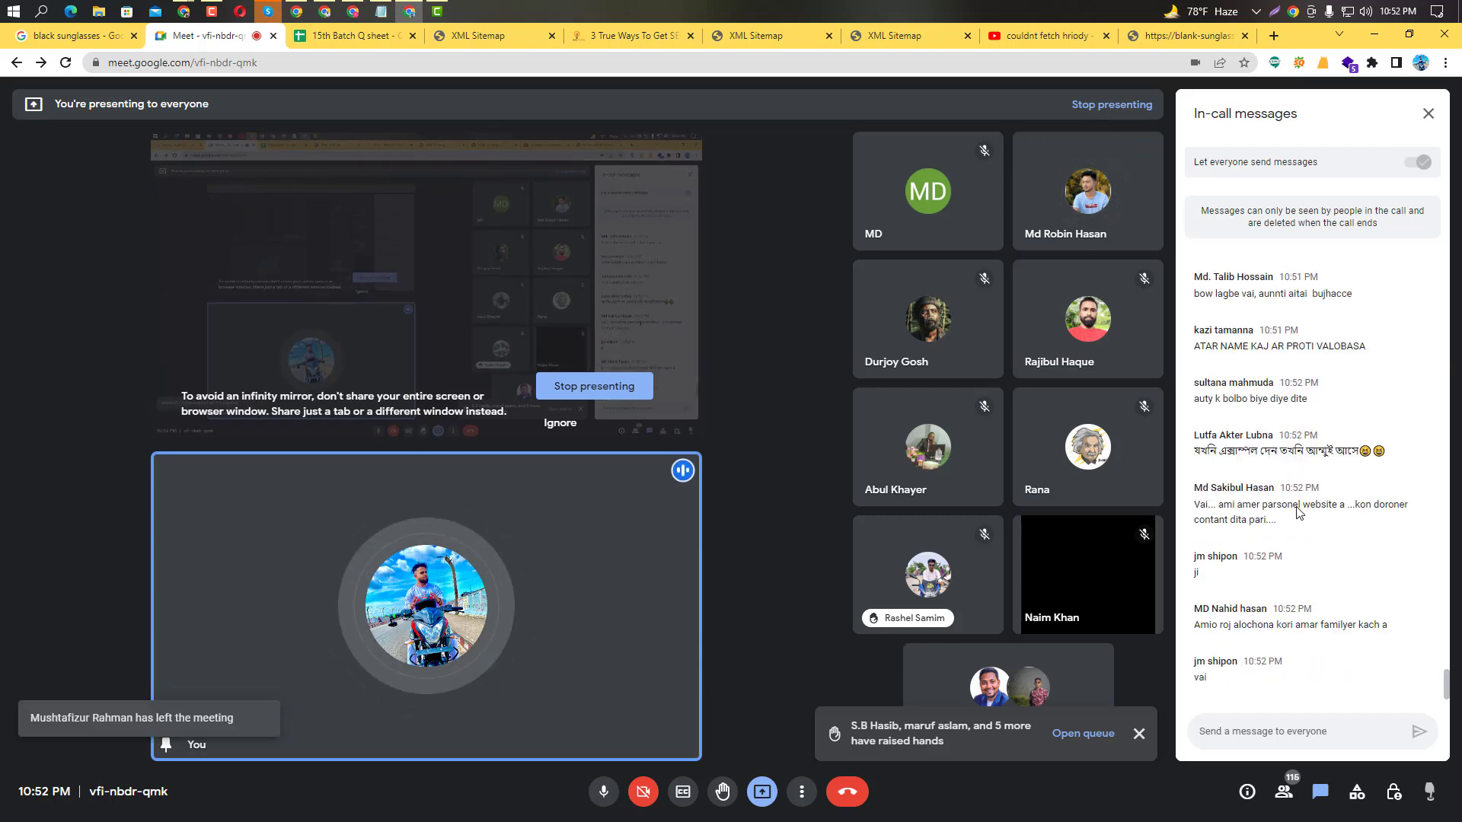
pyautogui.click(211, 12)
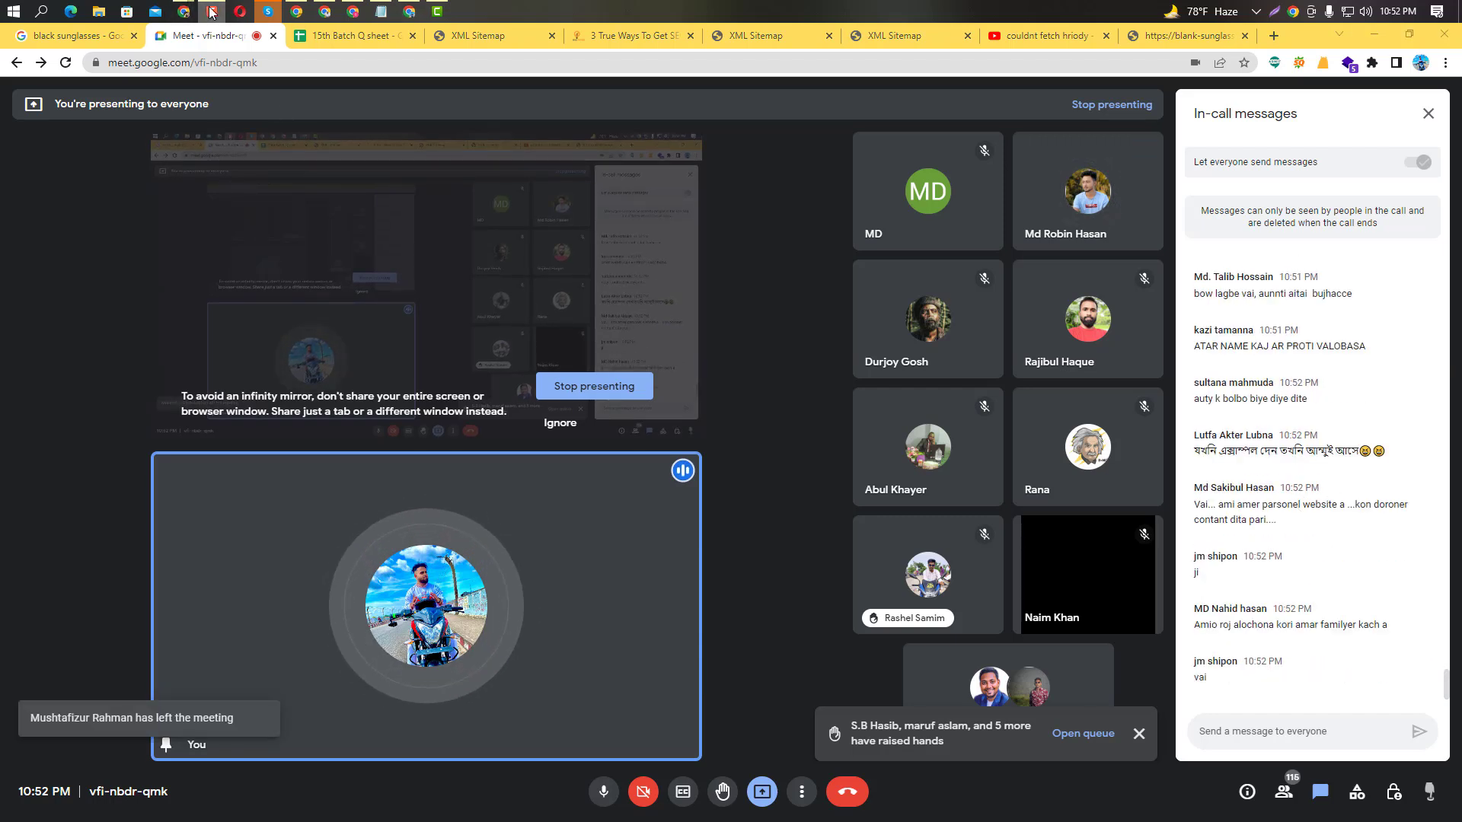